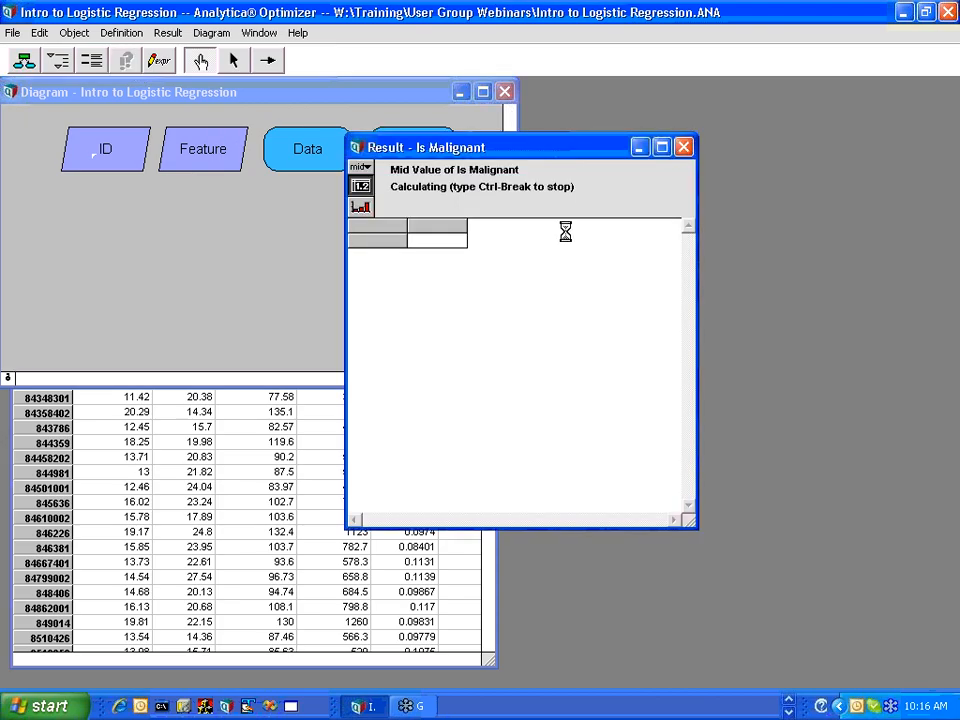
- Place the Is Malignant result window beside the Data result window and lengthen it to match
drag(516, 144, 706, 294)
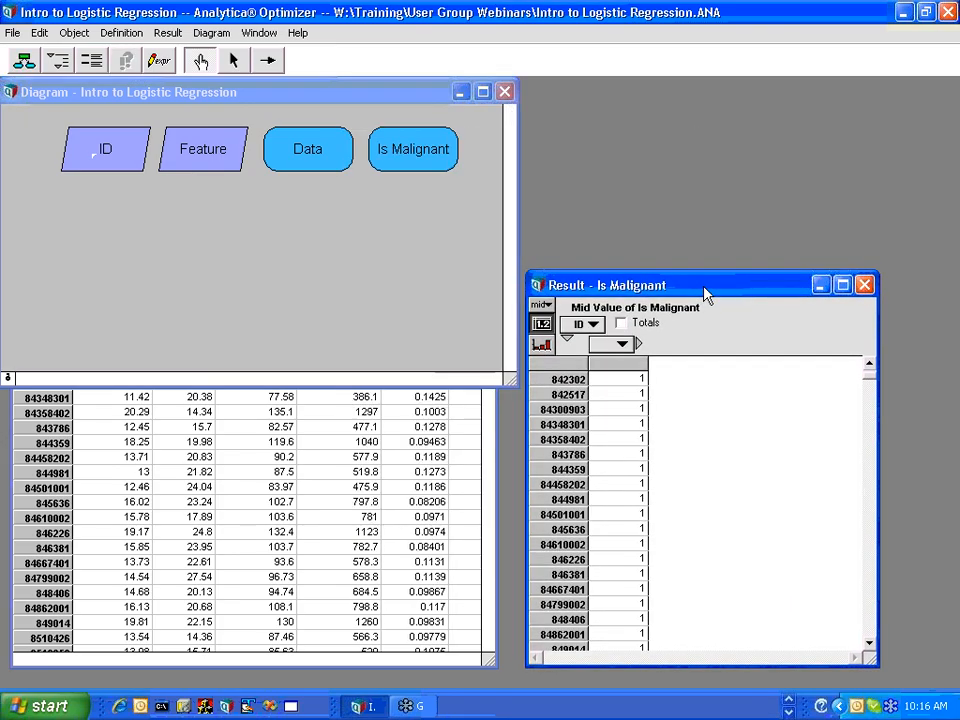
click(454, 499)
drag(619, 290, 606, 262)
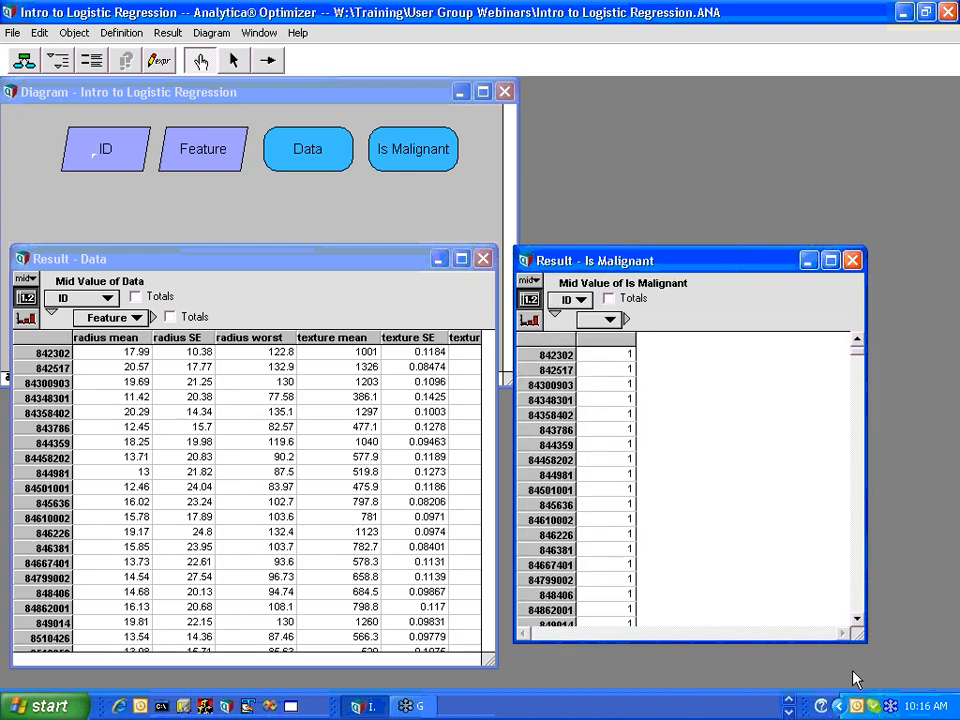
drag(864, 641, 867, 674)
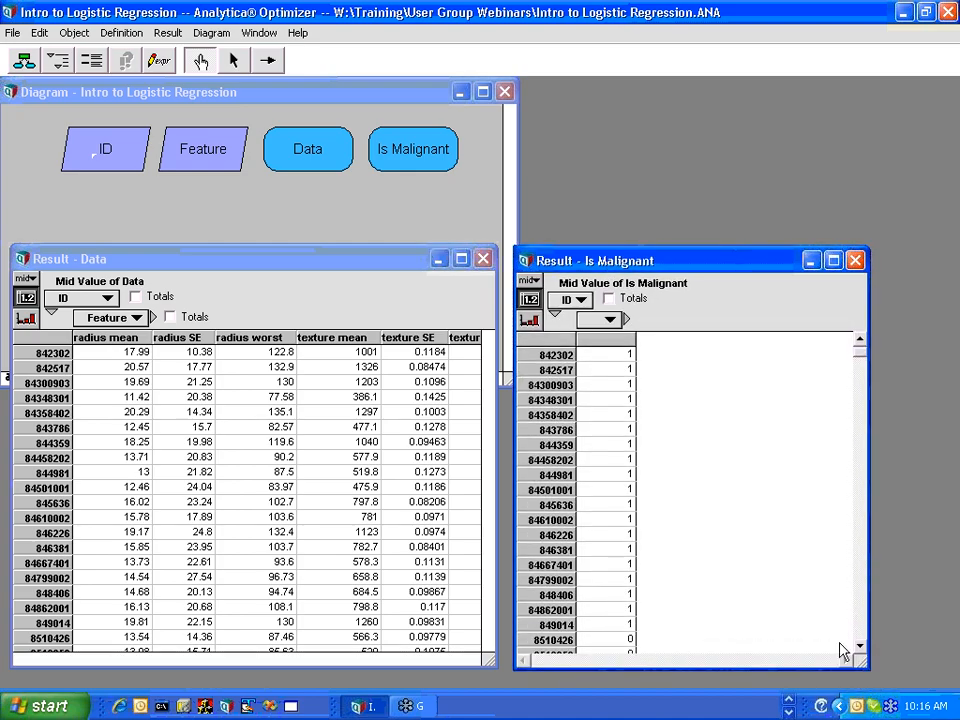
- Compare a patient's row in the Data result with its Is Malignant value, examine the feature columns, and close both results
click(46, 432)
click(22, 431)
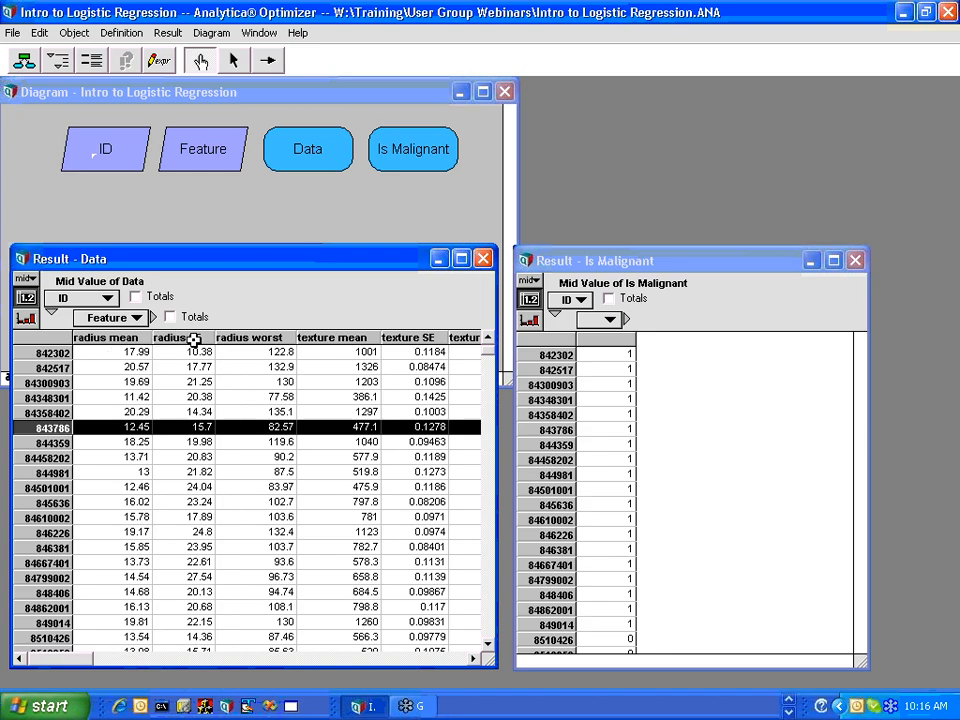
click(121, 338)
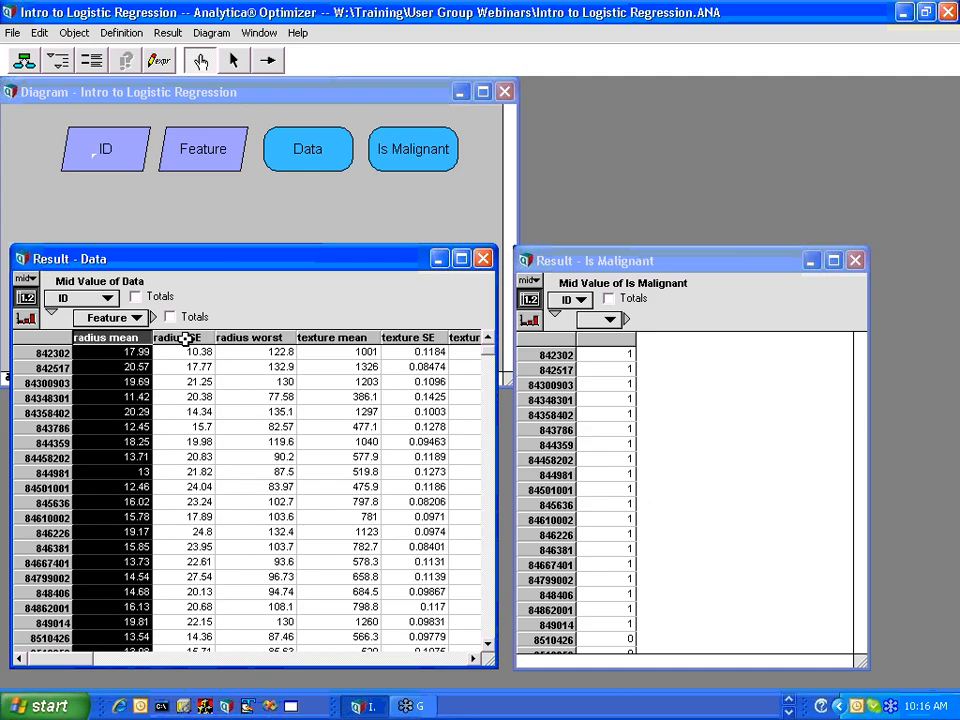
click(442, 660)
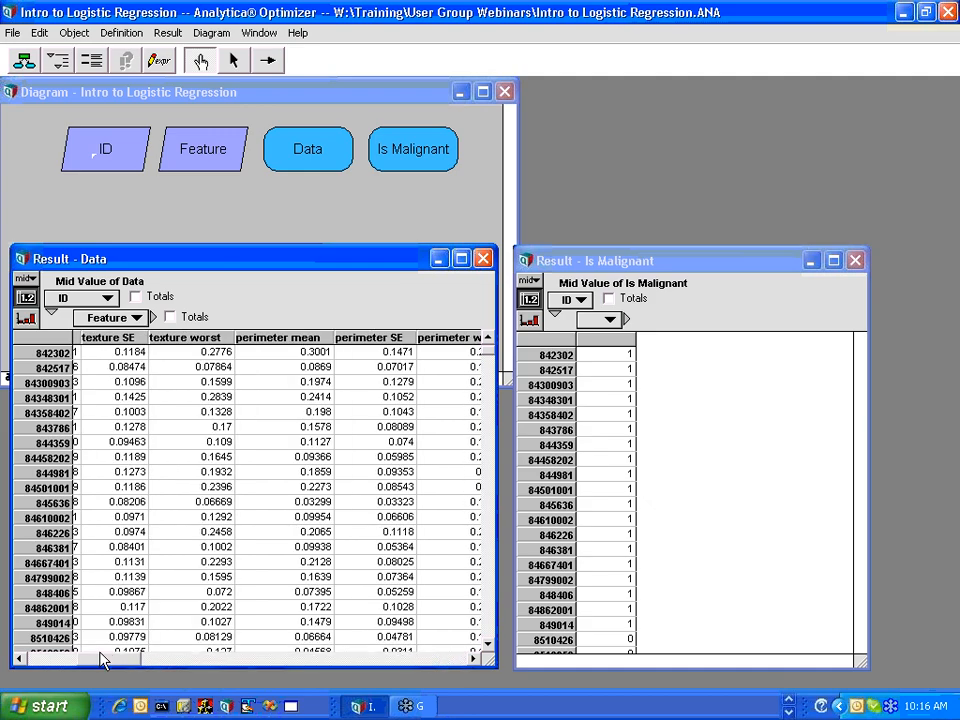
click(54, 661)
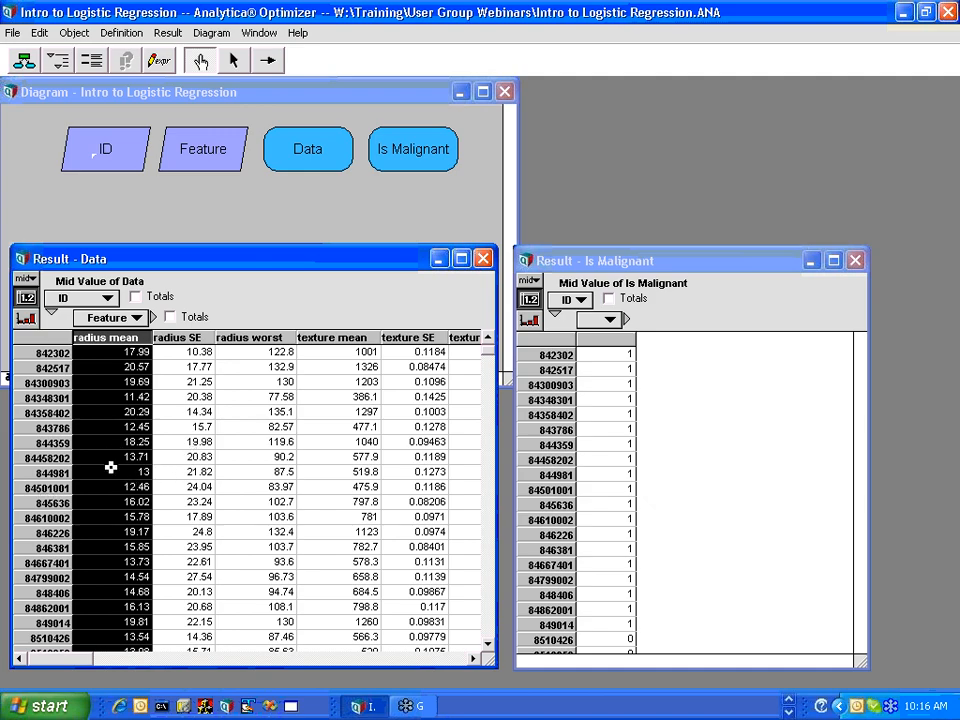
click(66, 457)
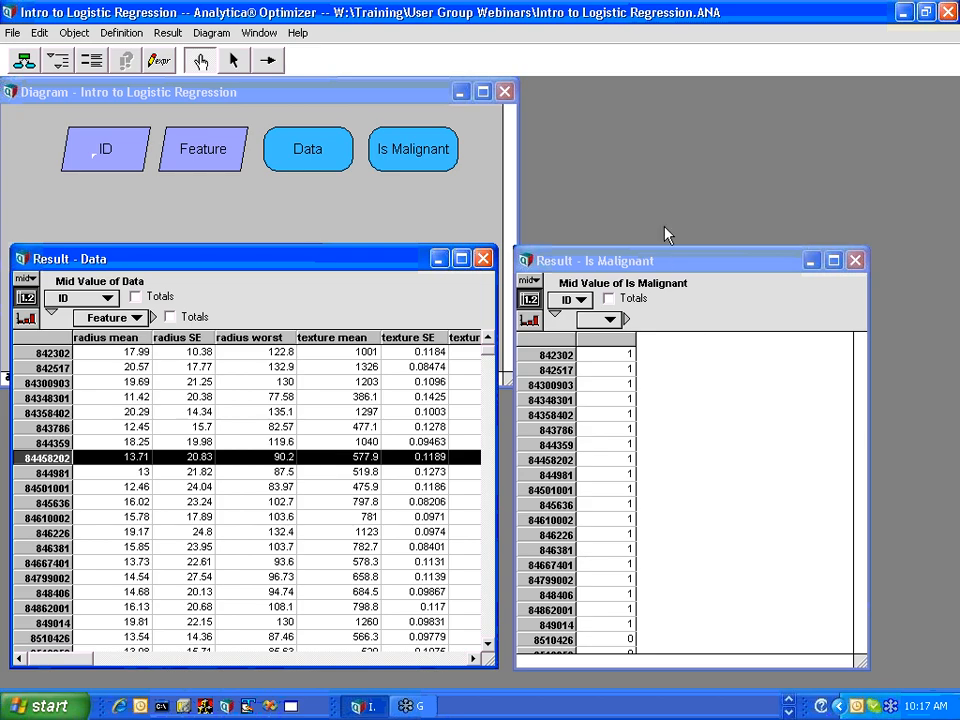
click(610, 461)
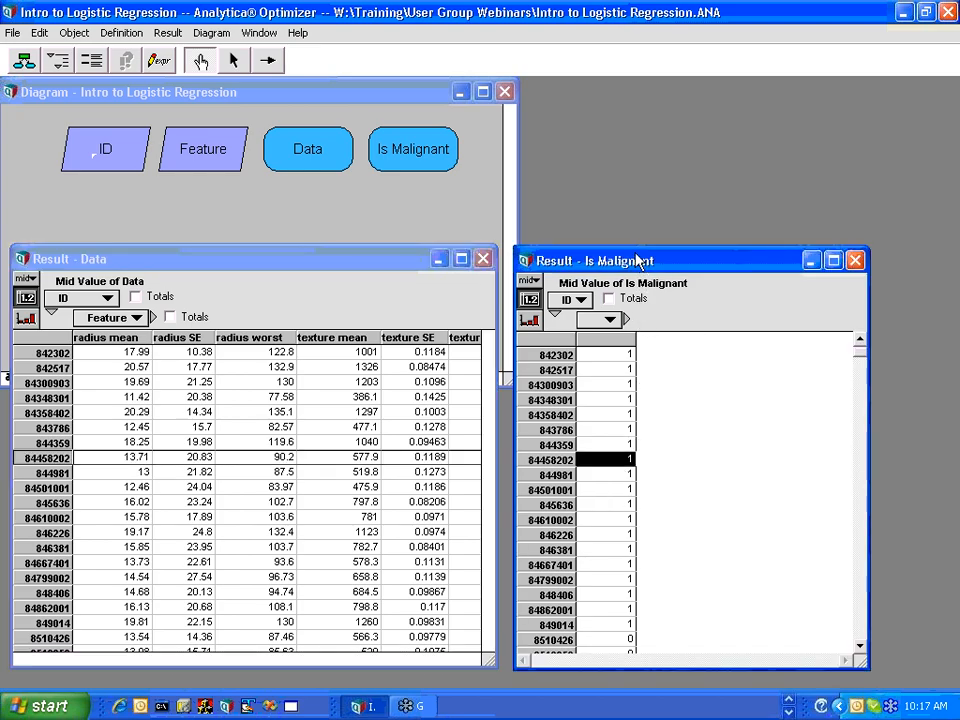
drag(641, 262, 634, 258)
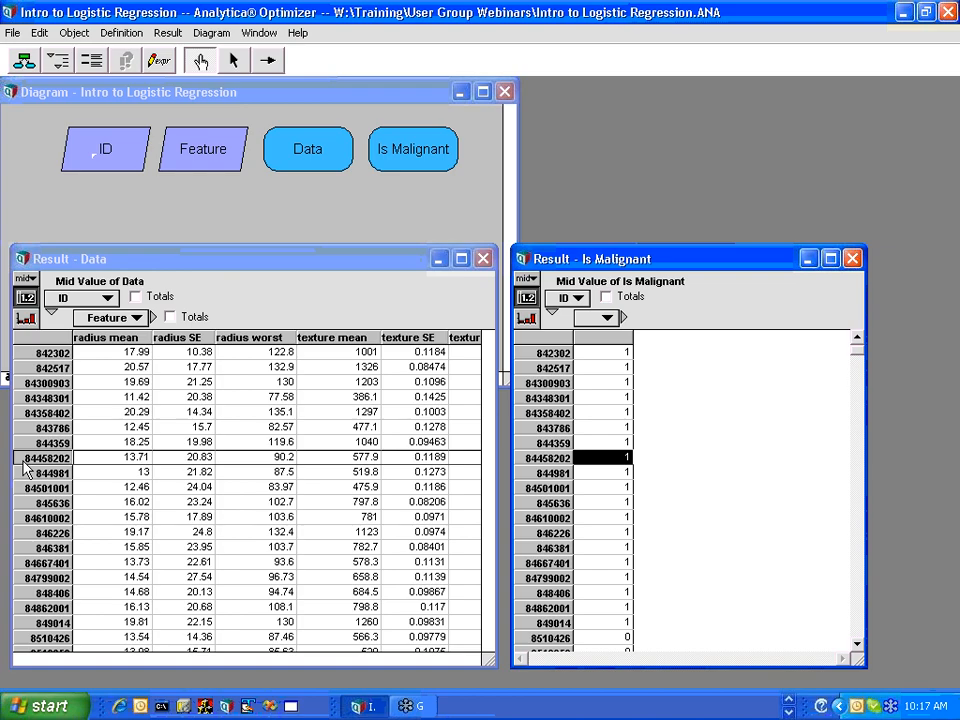
click(482, 259)
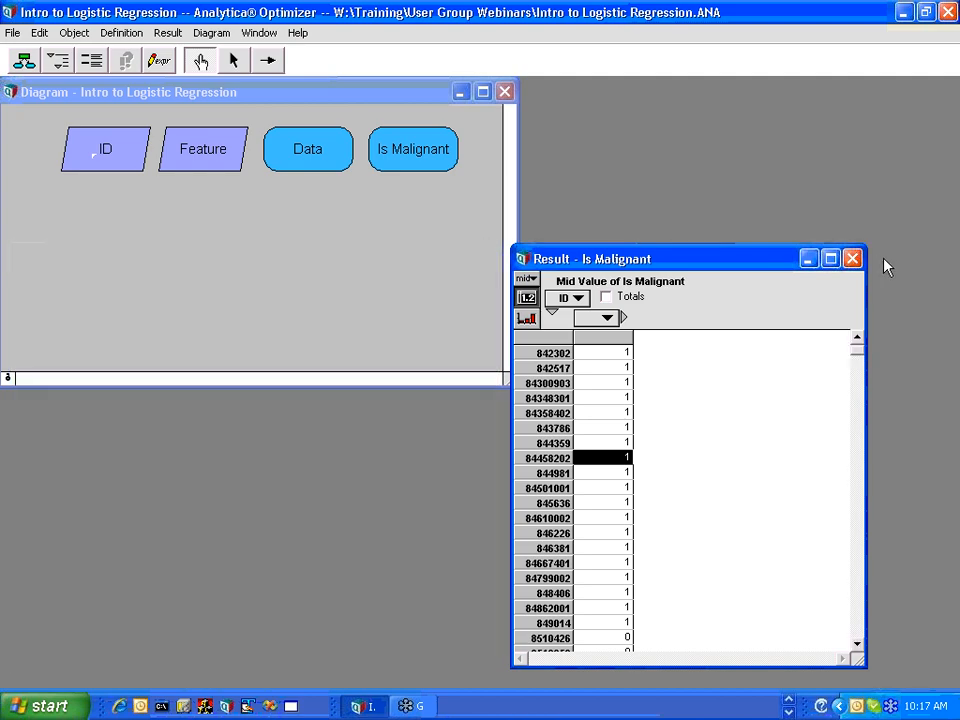
click(852, 259)
- Switch the diagram to edit mode and add an index node named K below ID
click(243, 62)
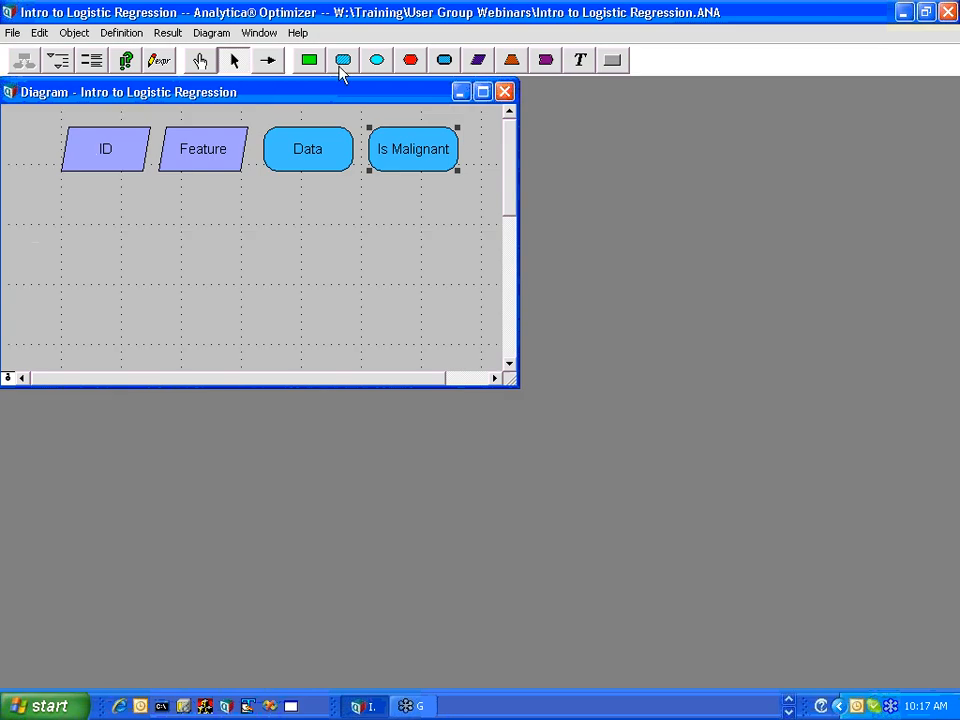
drag(478, 60, 100, 204)
text(K)
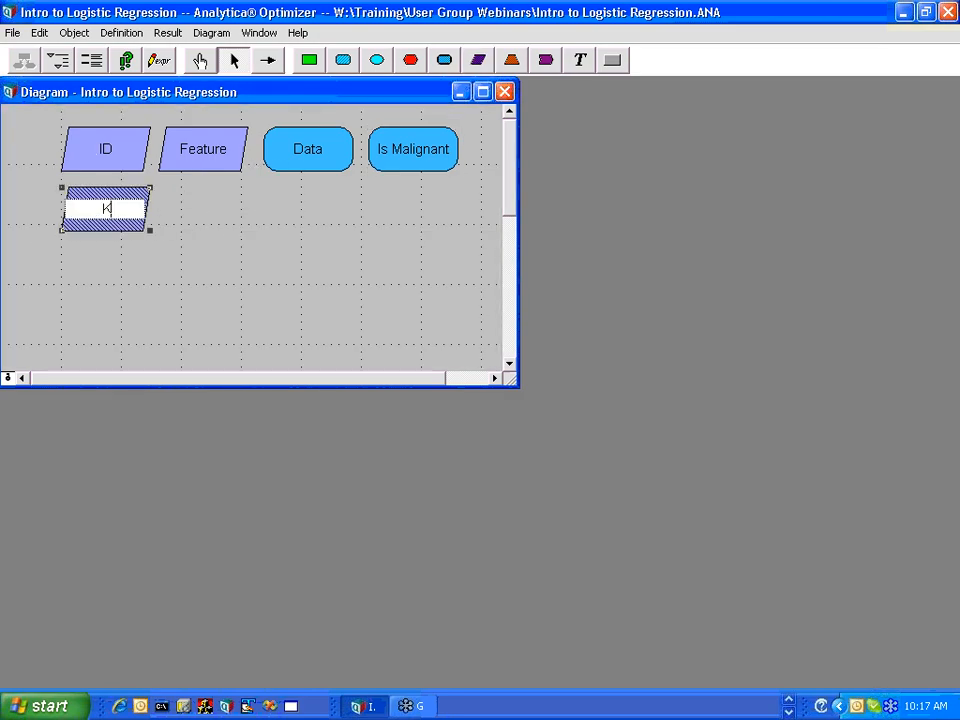
key(Return)
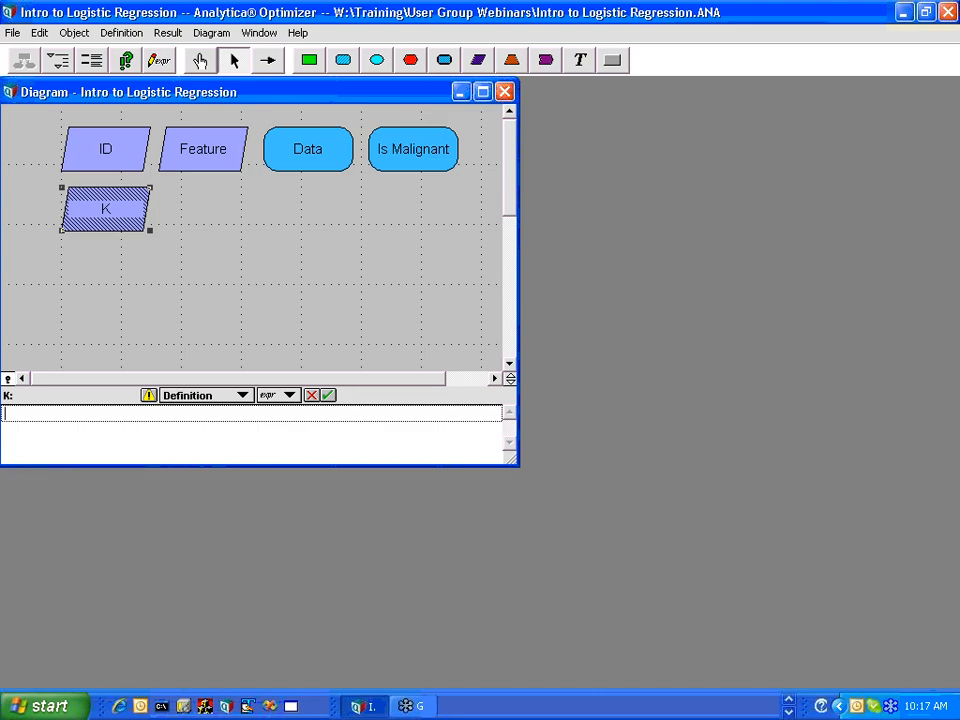
- Define index K as concat([1], Feature)
text(concat([1])
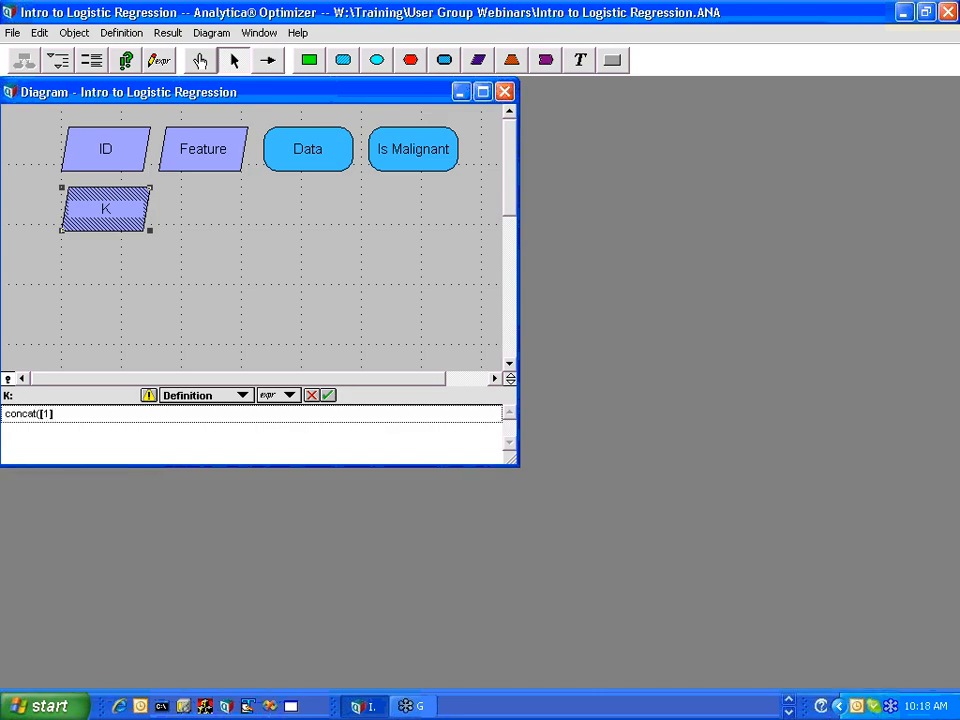
text(,)
click(197, 152)
text())
key(Return)
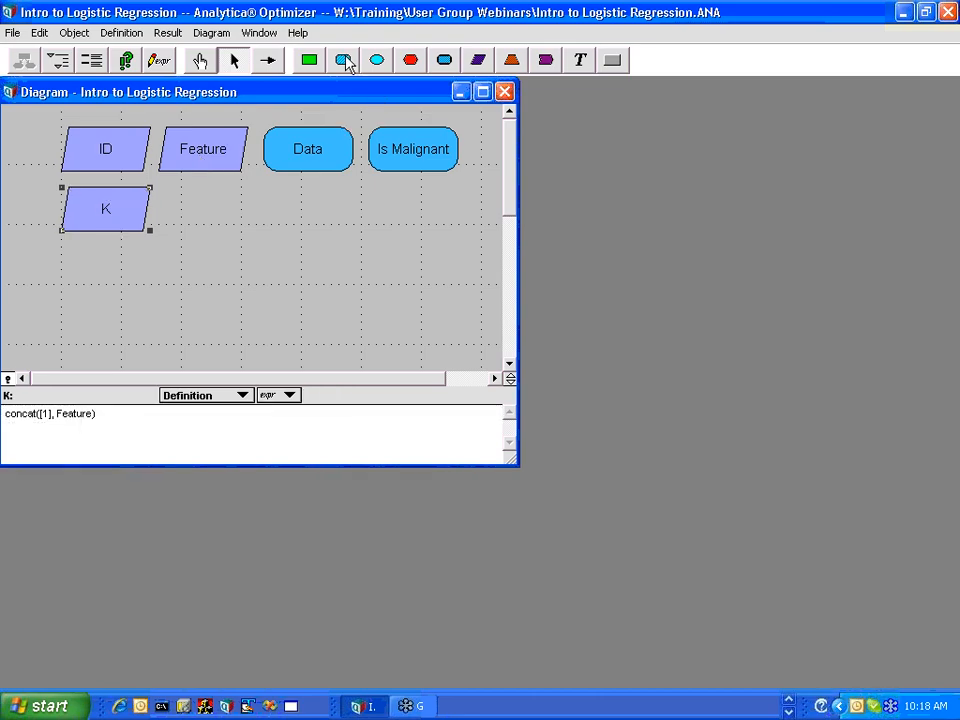
- Add a variable node named Basis below the Data node
drag(343, 60, 308, 210)
text(Basis)
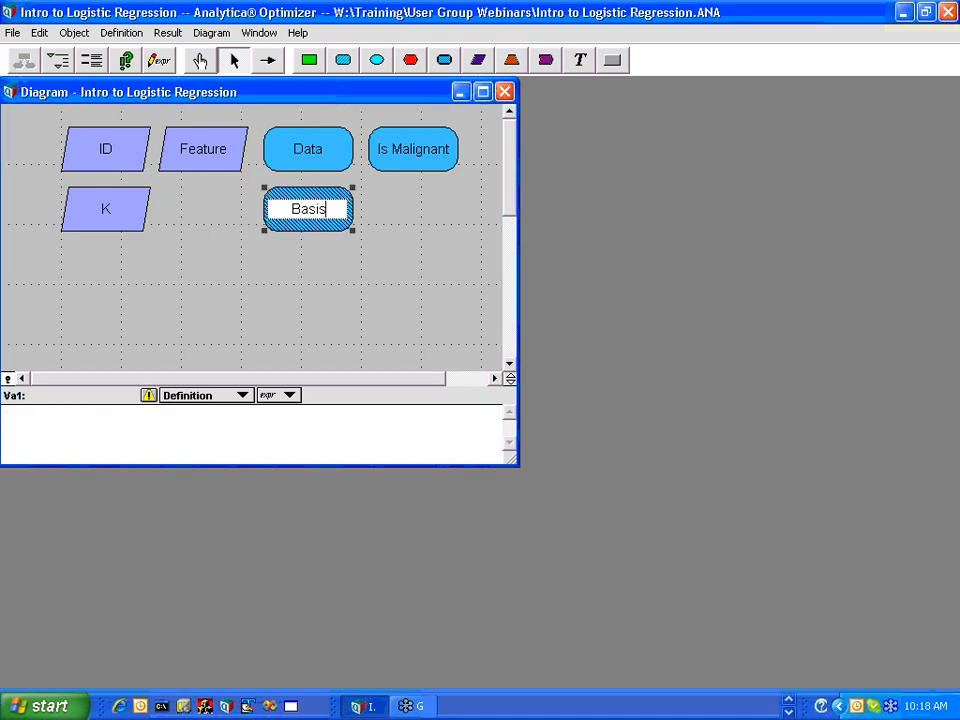
key(Return)
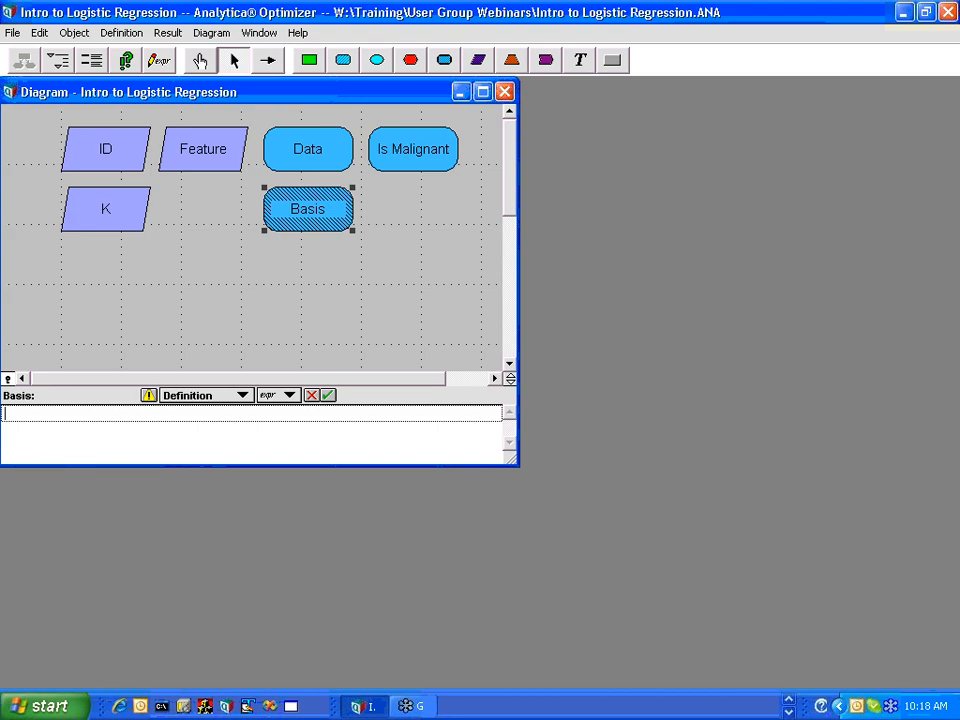
- Begin the Basis definition with a Concat call taking 1 and Data as its first two arguments
text(Conc)
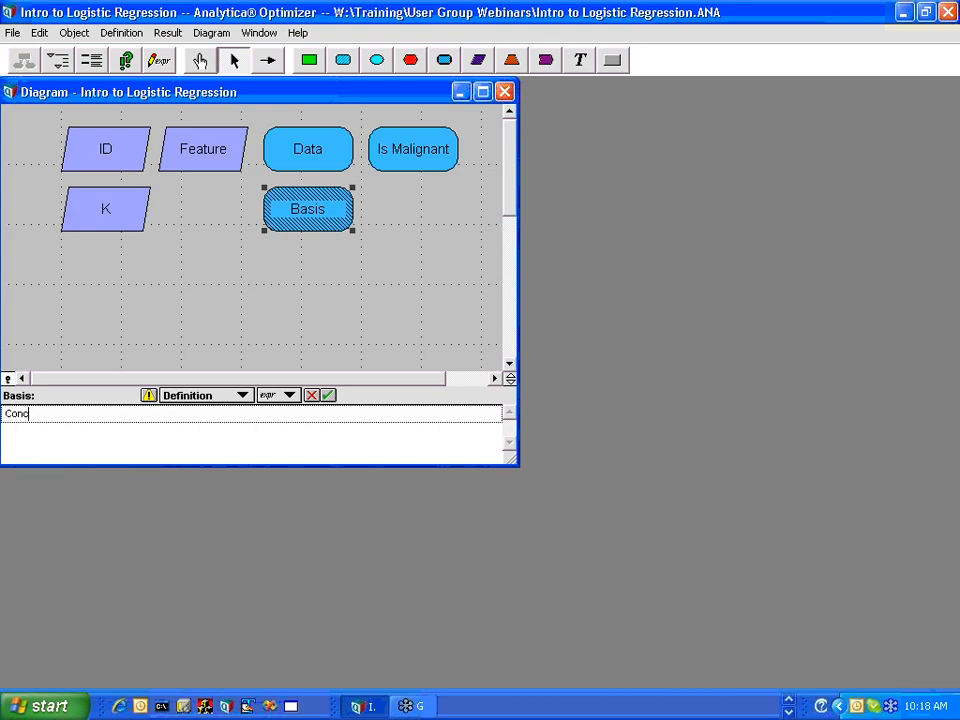
key(BackSpace)
key(BackSpace)
key(BackSpace)
text(oncat()
text(1,)
click(285, 168)
text(,)
- Insert a line above the Concat call declaring the local index: Index One:=[1];
click(5, 413)
key(Return)
key(Up)
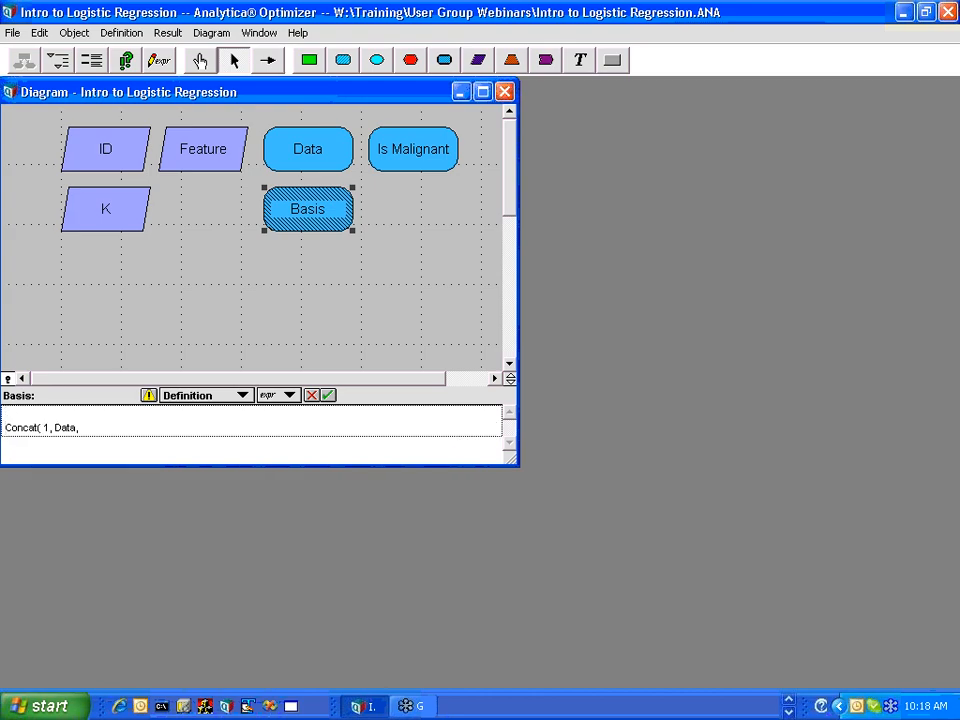
text(Index One:=[1];)
- Complete the Basis expression as Concat( 1, Data, One, Feature, K ) and accept the definition
click(81, 427)
text(One,)
click(203, 160)
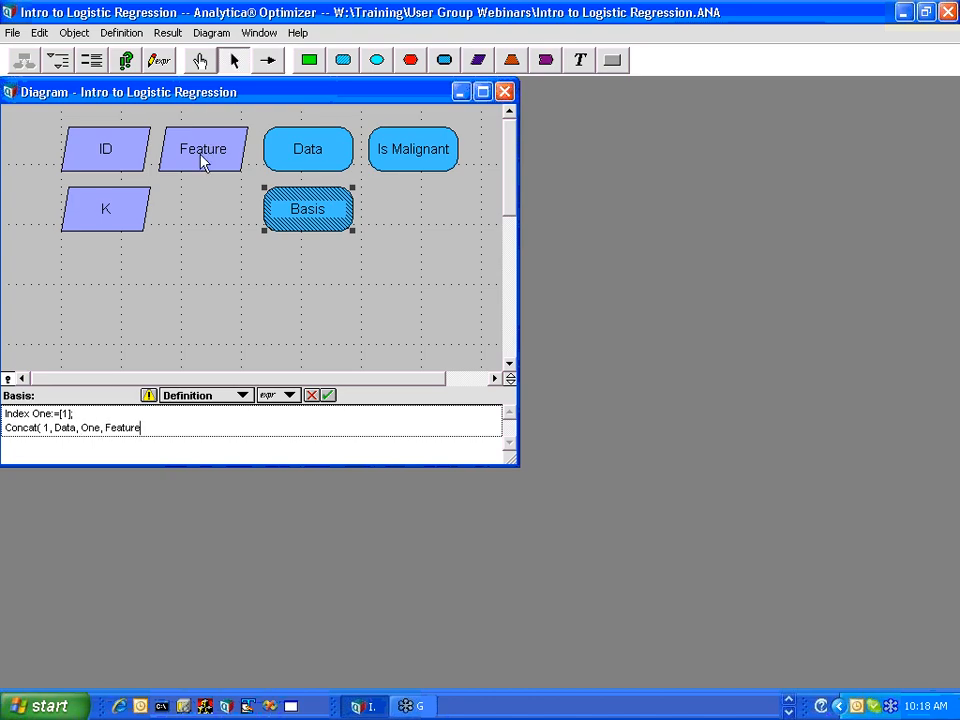
text(, K ))
key(Return)
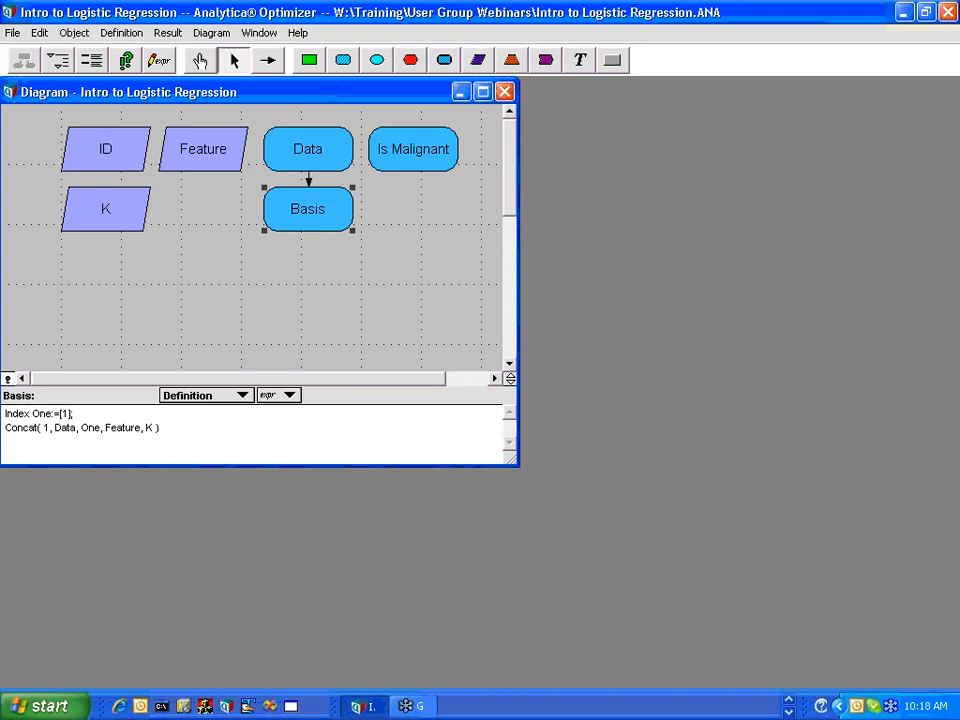
- Show the Basis result with ID down the rows and K across, examine the added column 1, and close it
key(ctrl+r)
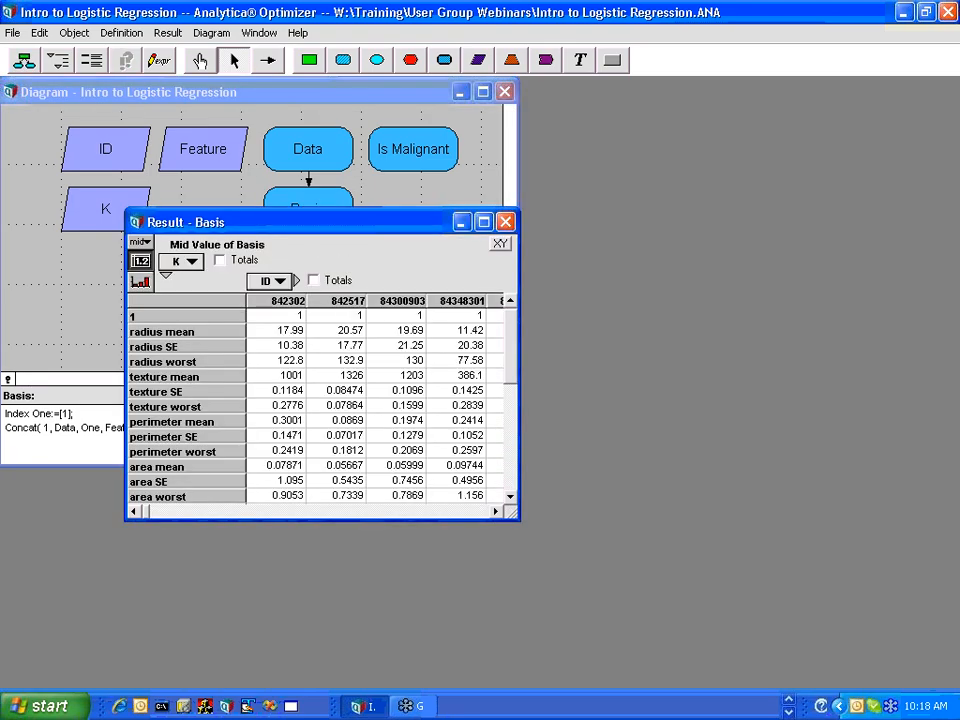
click(275, 281)
click(270, 299)
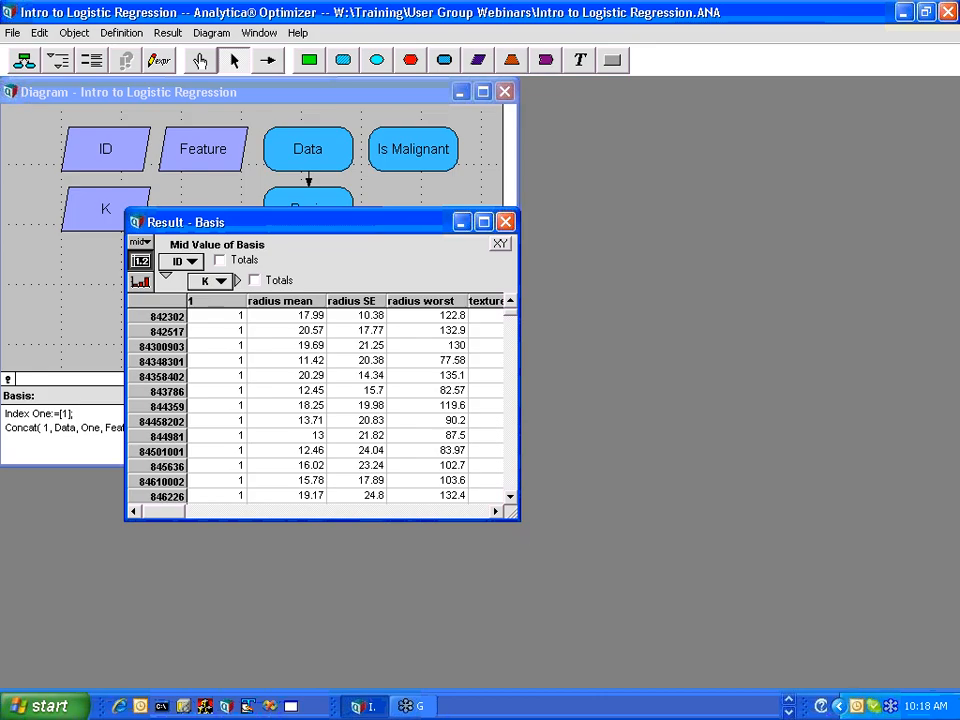
drag(516, 516, 821, 636)
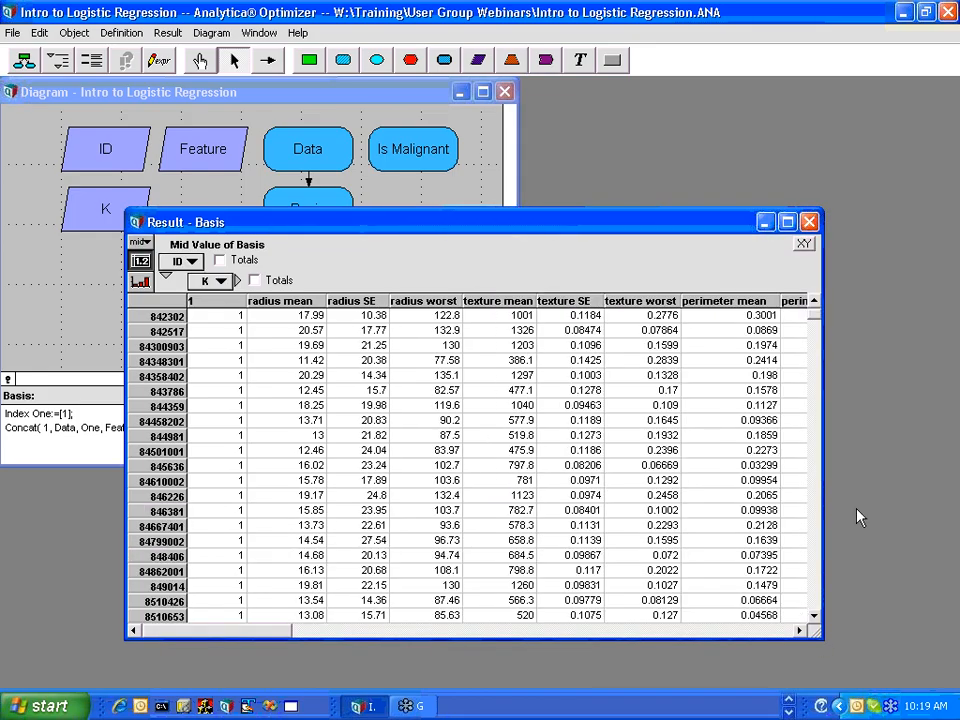
click(210, 303)
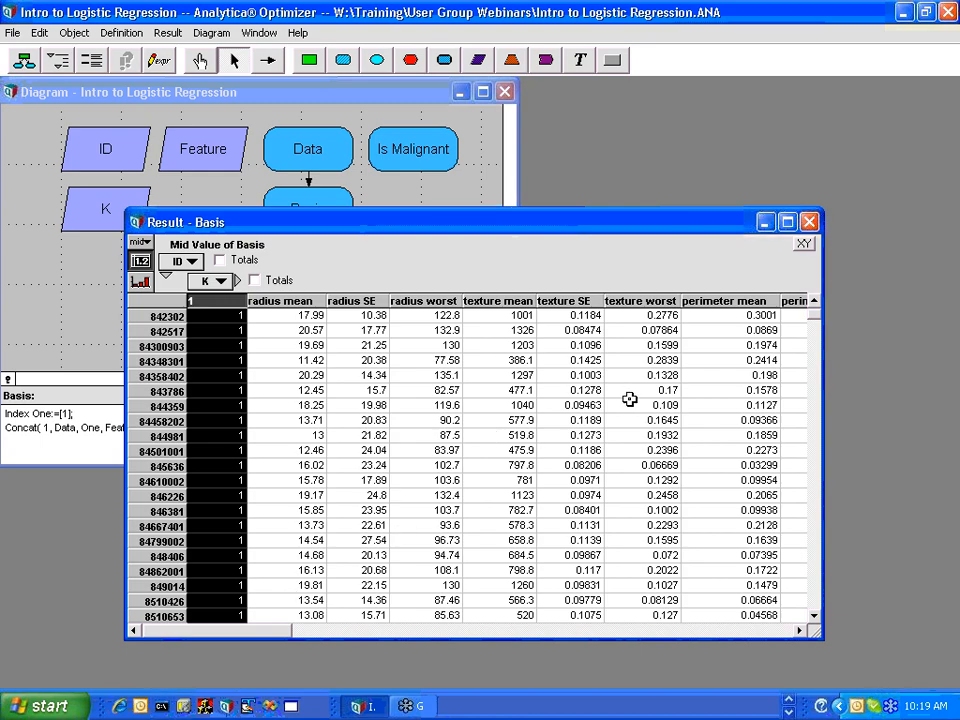
click(810, 222)
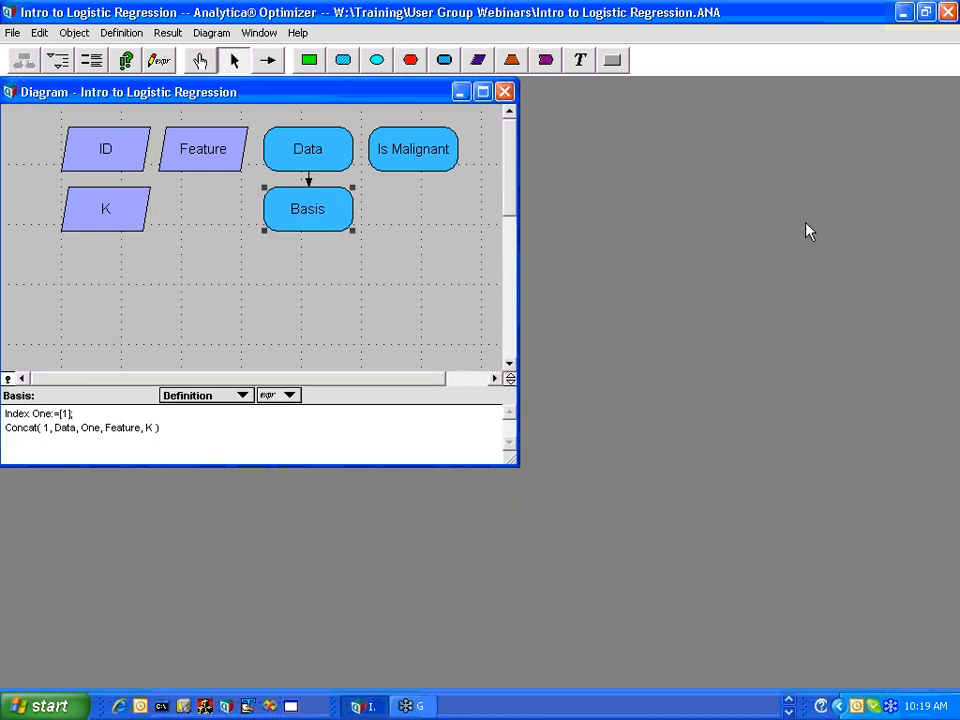
- Deselect the Basis node and enlarge the diagram window downward
click(266, 336)
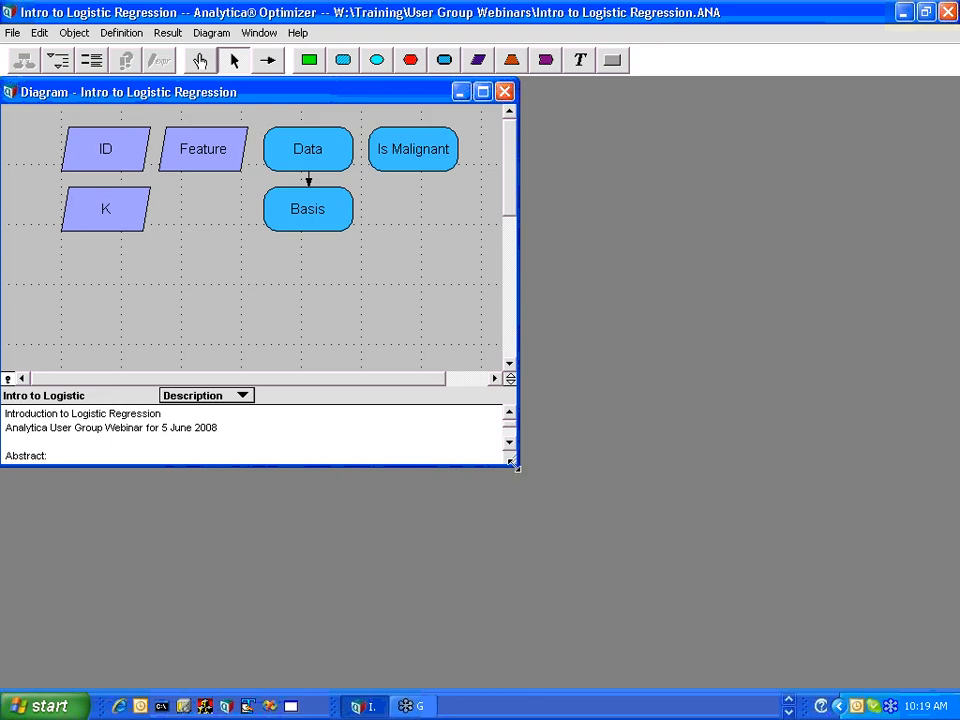
drag(517, 464, 540, 676)
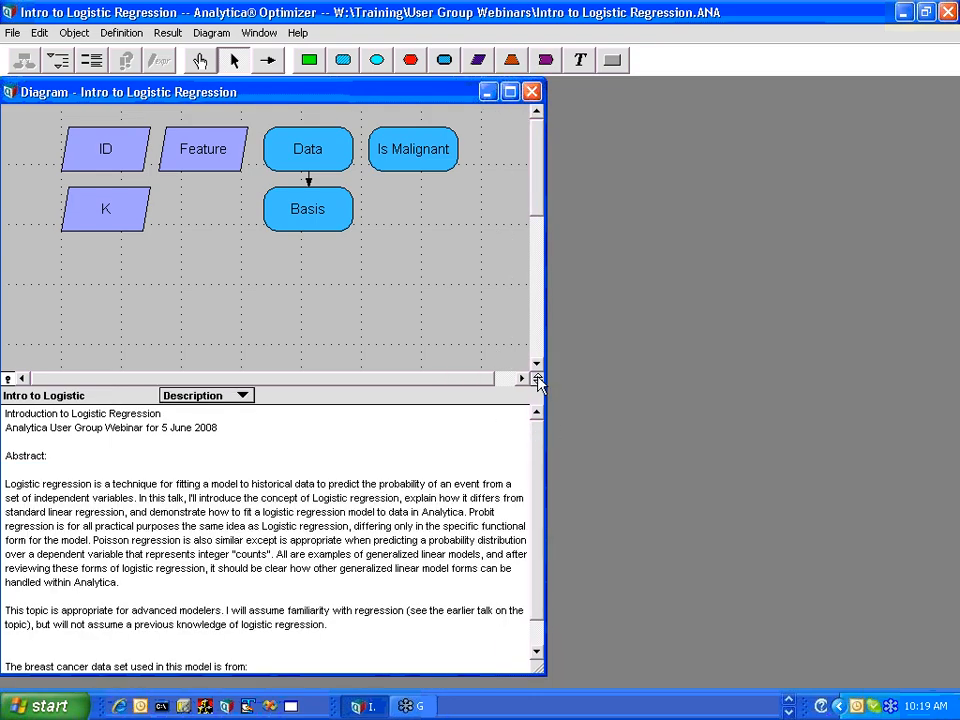
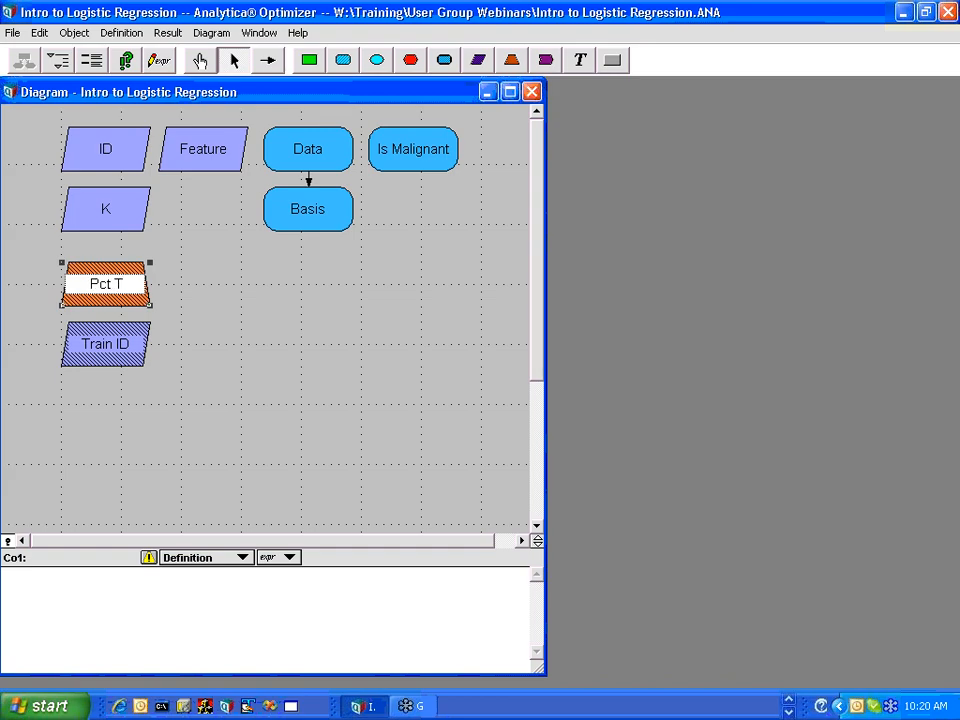
- Finish titling the constant node above Train ID as Pct Used for Training and define it as 70%
text(Training)
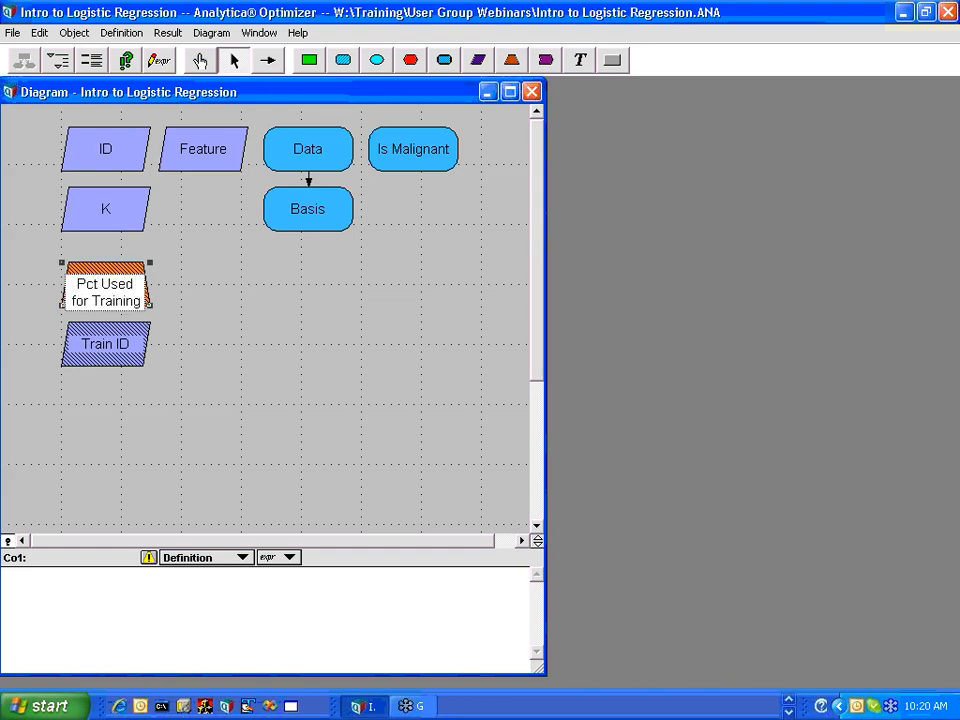
key(Return)
click(264, 575)
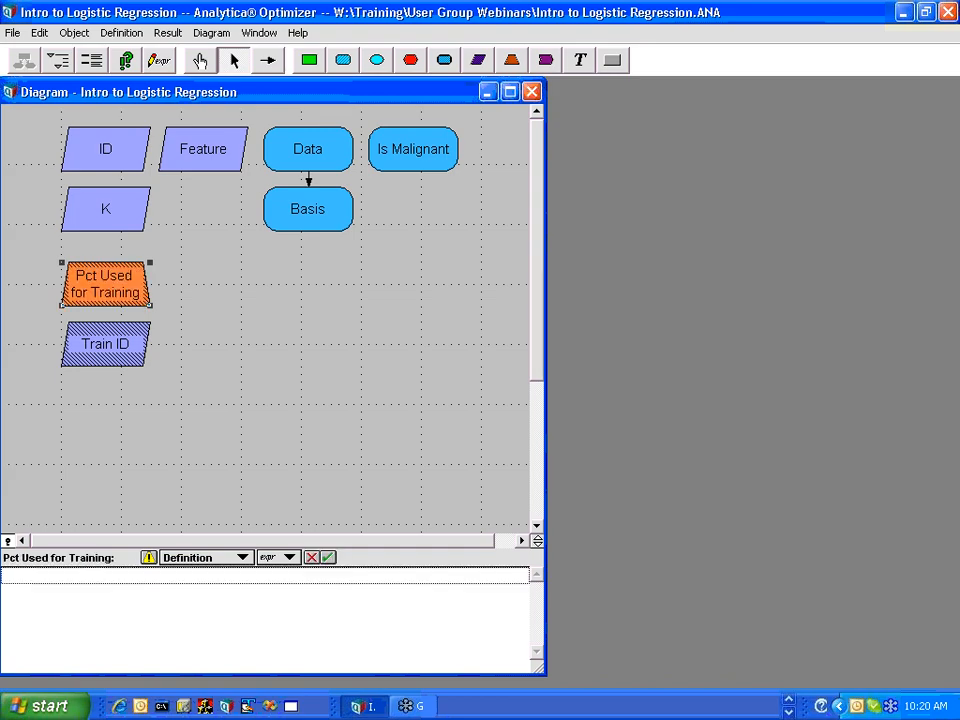
text(70%)
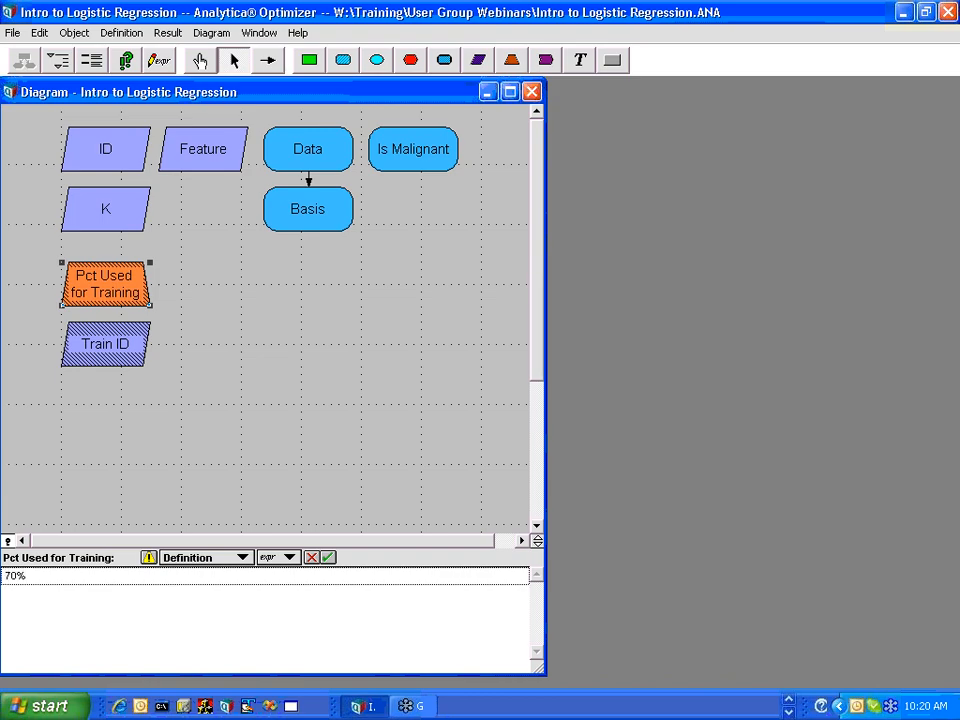
key(Return)
click(103, 350)
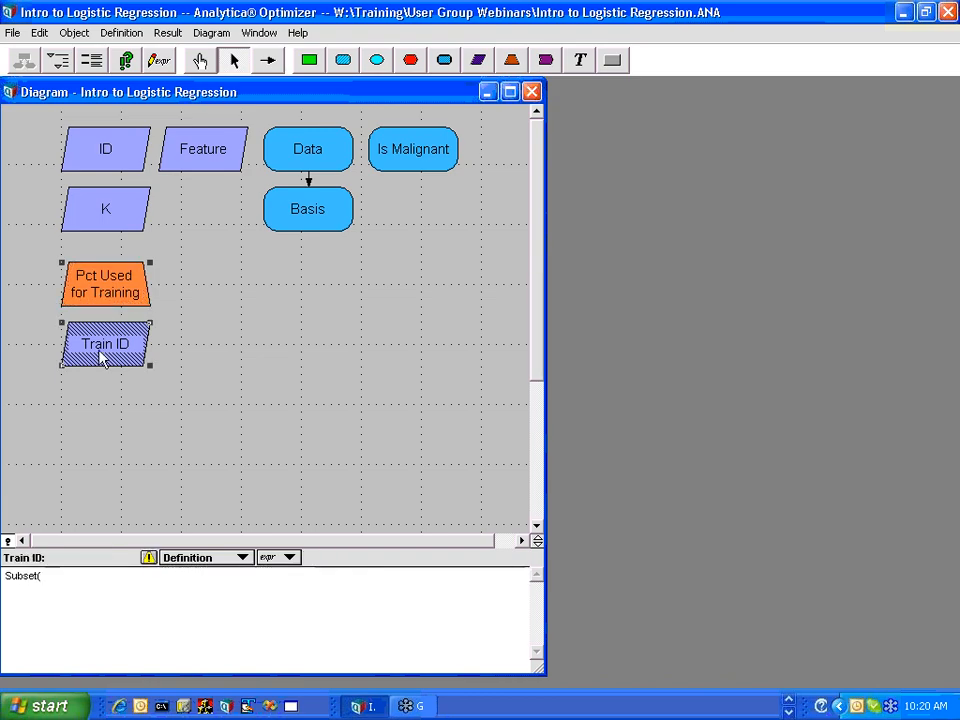
click(66, 579)
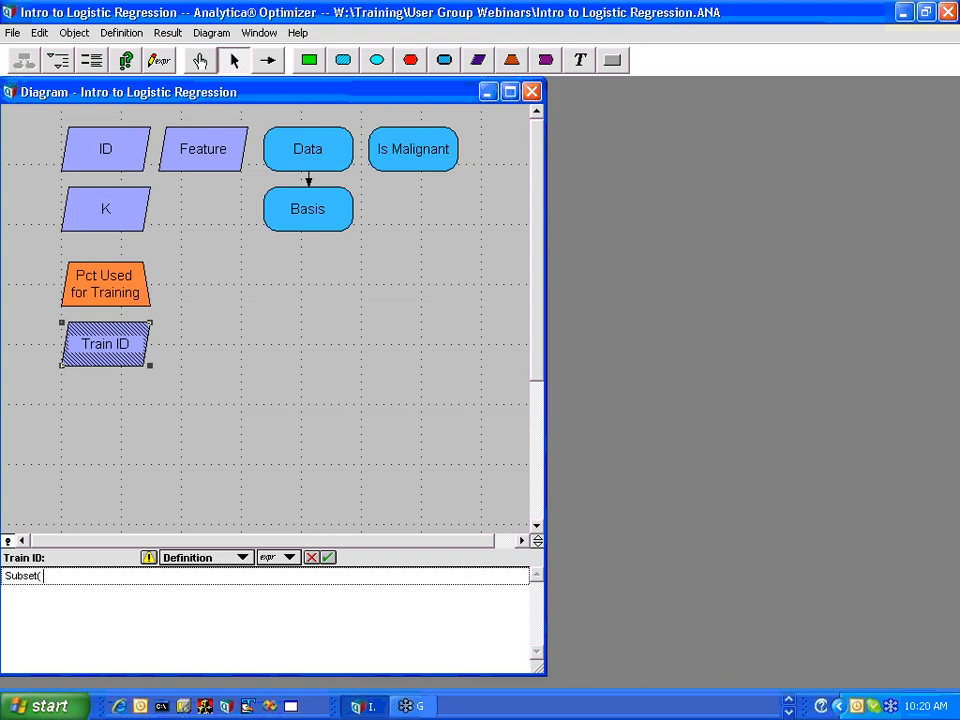
text(@ID <=)
click(101, 302)
text(*)
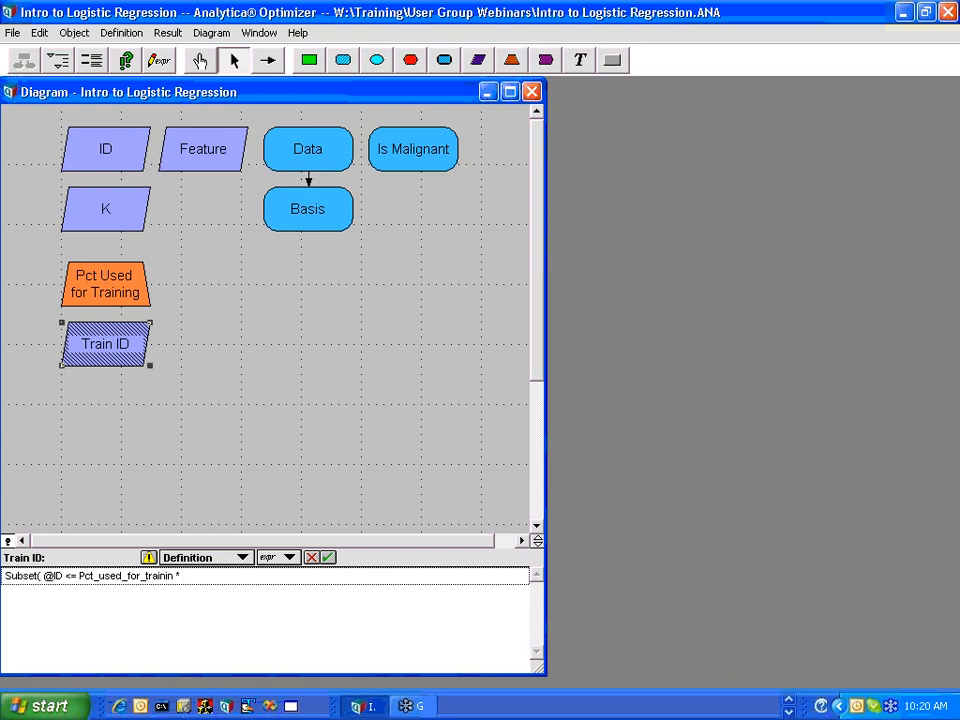
text( size()
click(110, 145)
text()))
- Wrap the Train ID subset as the ID subscript of a shuffle, Shuffle(ID,ID)[ID=Subset(…)], and accept the definition
key(Home)
text(SHuff)
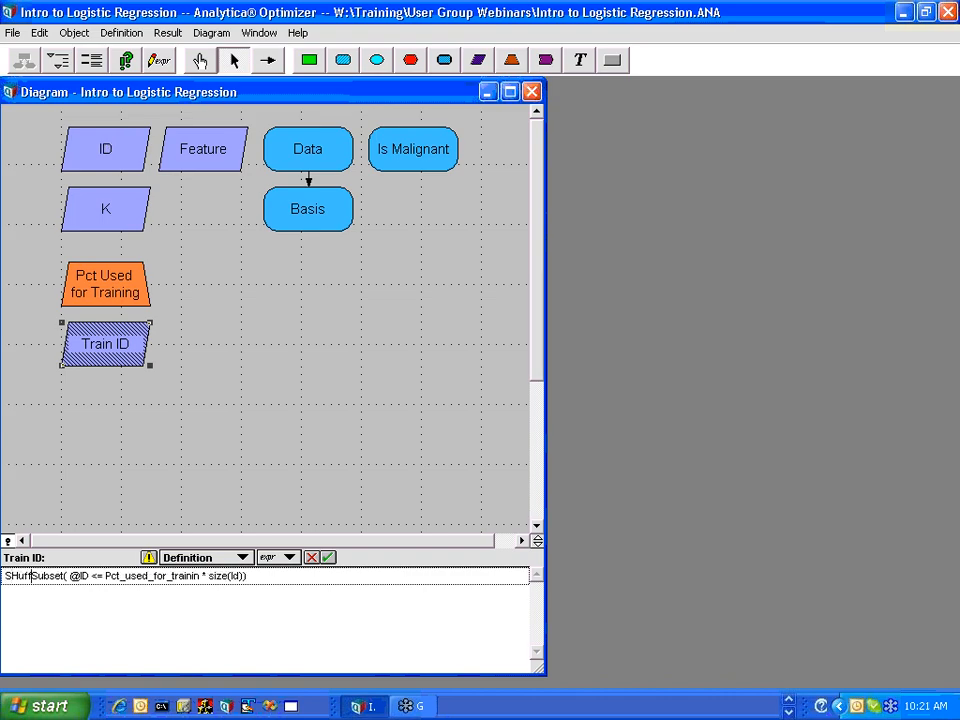
key(BackSpace)
key(BackSpace)
key(BackSpace)
key(BackSpace)
text(huffler)
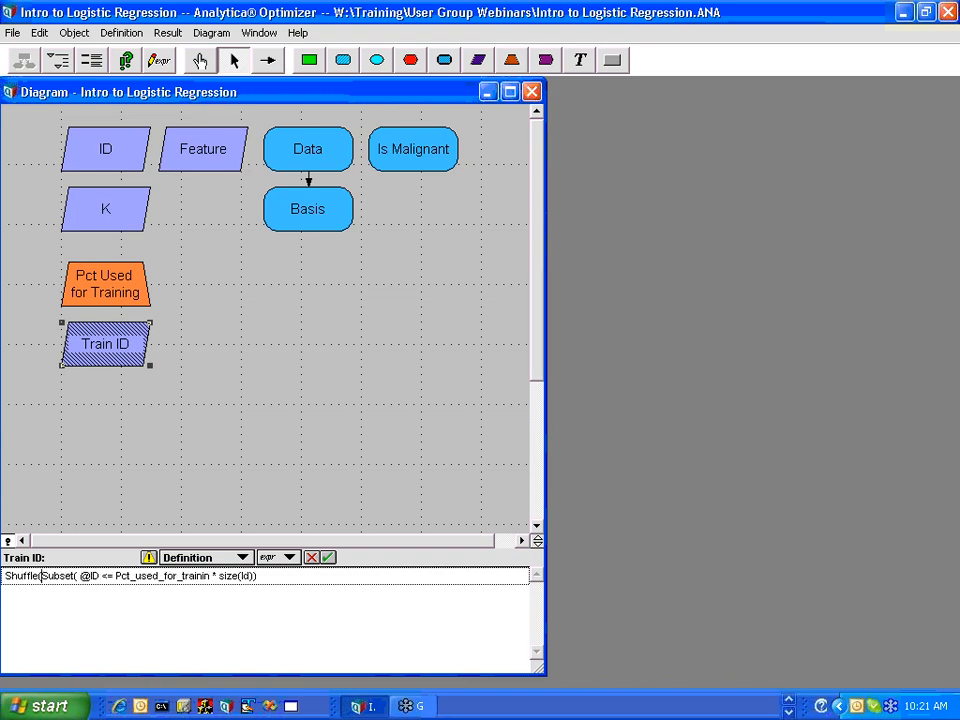
text(ID,ID)[ID)
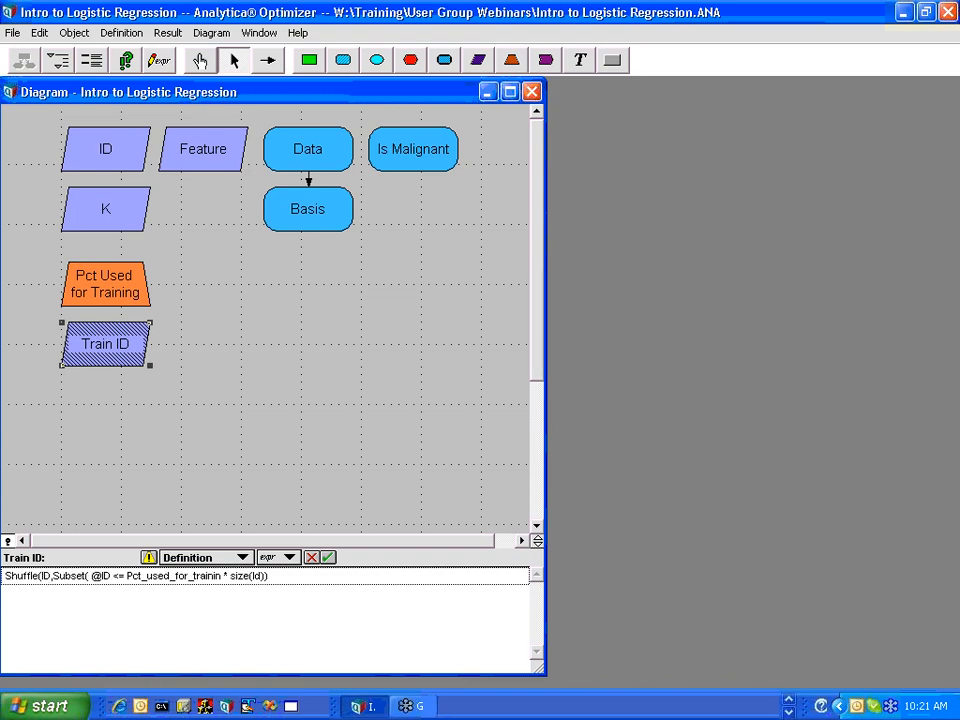
text(=)
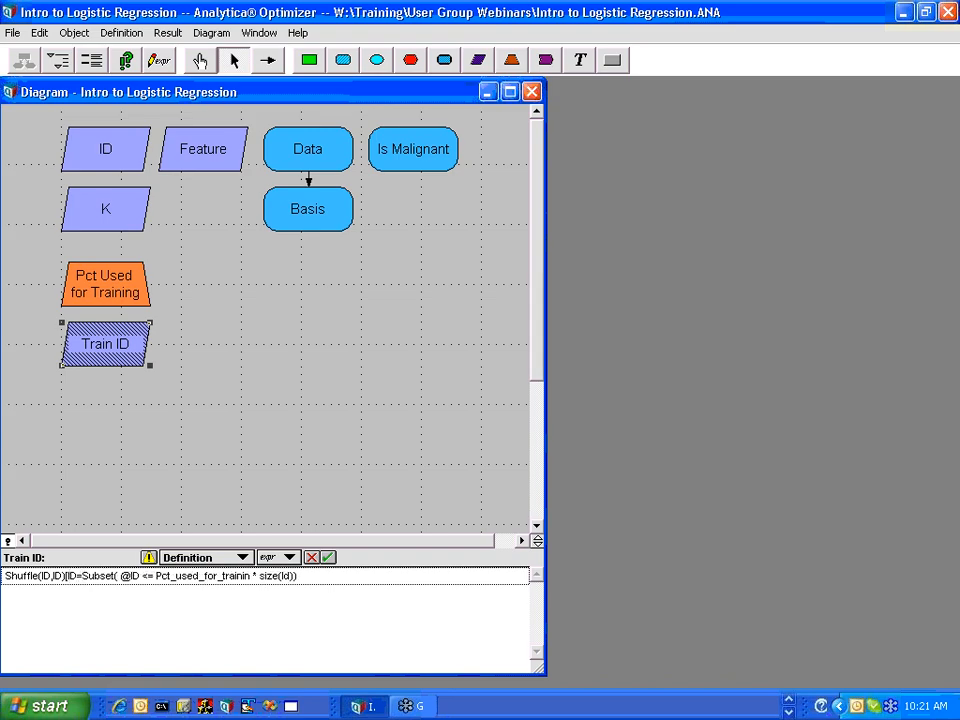
key(End)
text(])
key(Return)
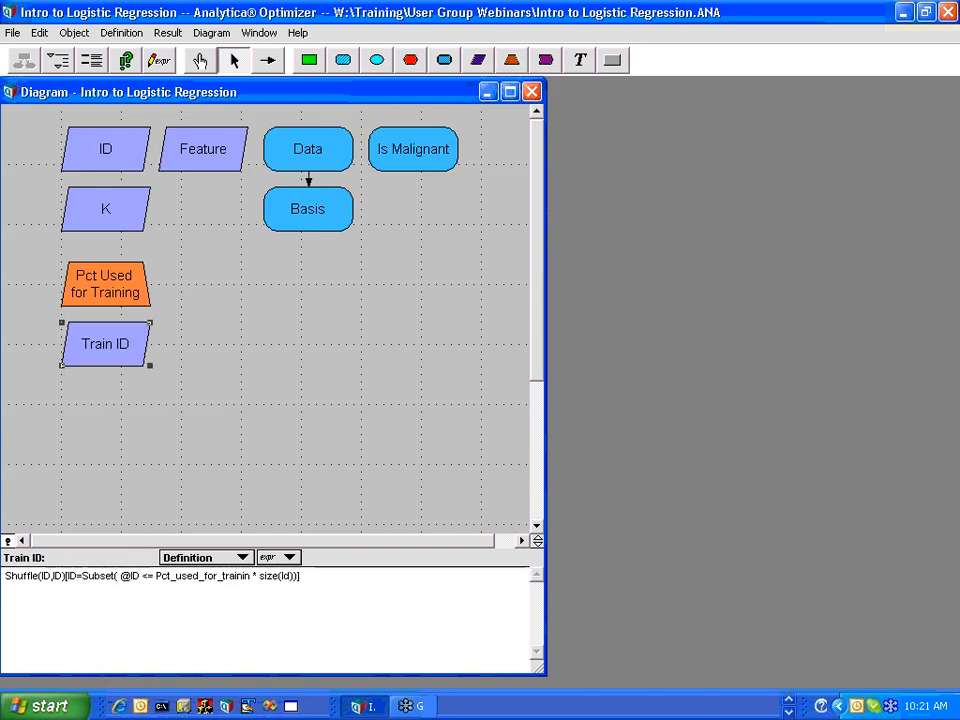
- Show the Train ID result and set its number format to Integer
key(ctrl+r)
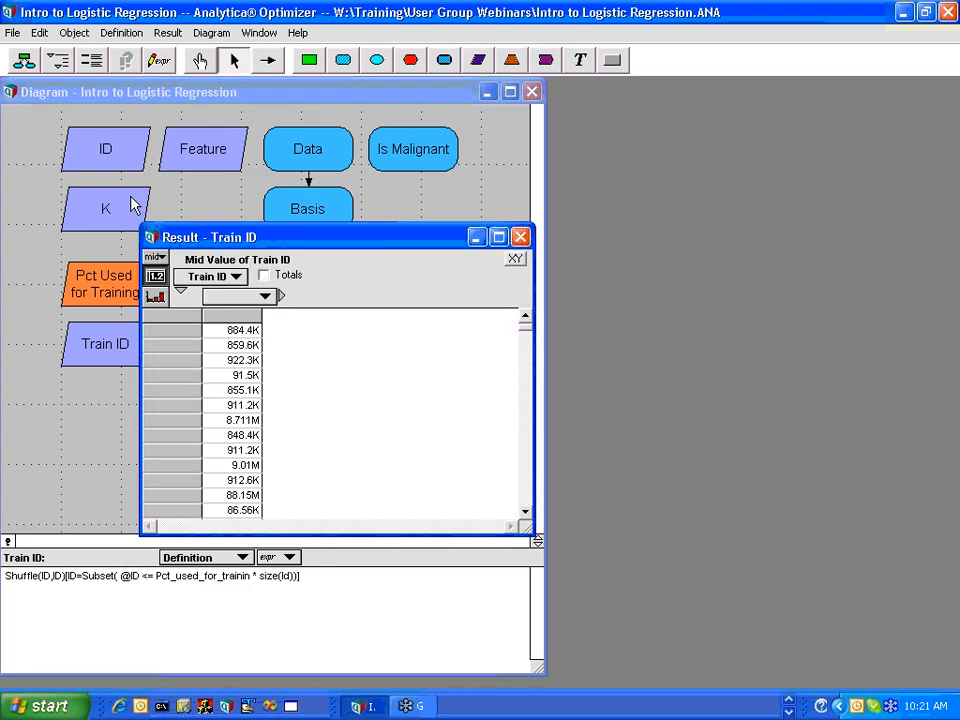
click(217, 338)
key(ctrl+b)
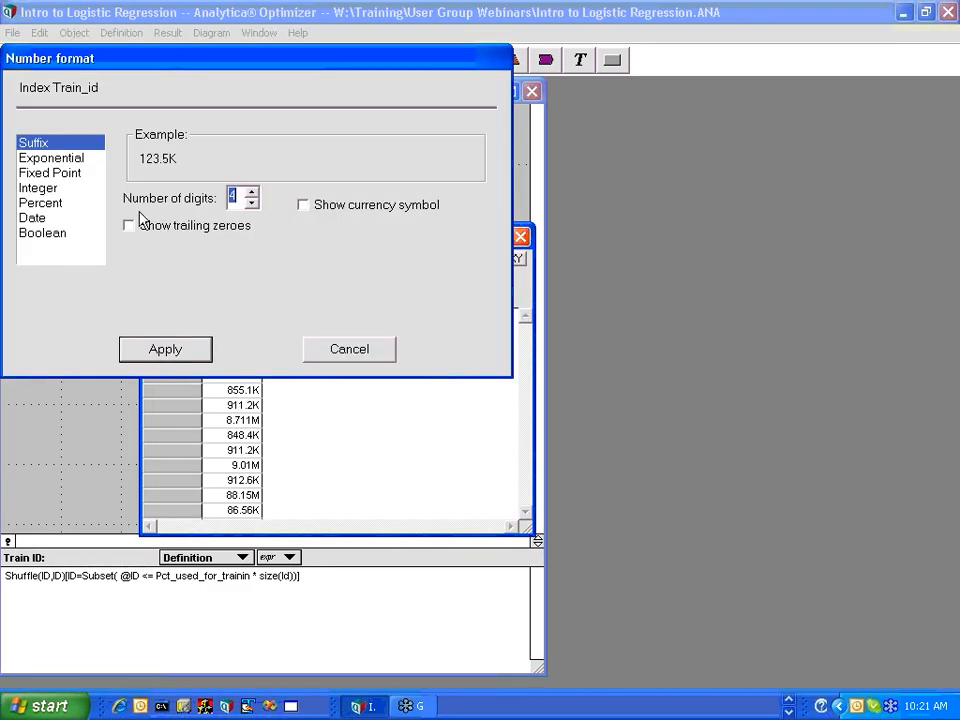
click(43, 186)
click(191, 344)
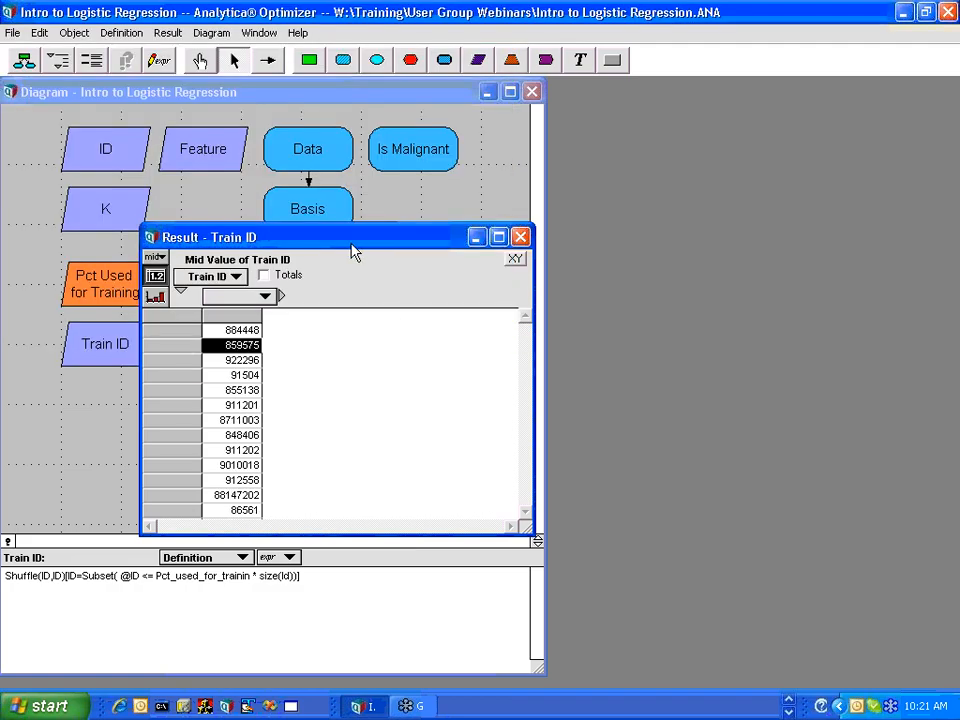
- Compare the Train ID result with the ID result side by side, and close both result windows
drag(355, 247, 791, 113)
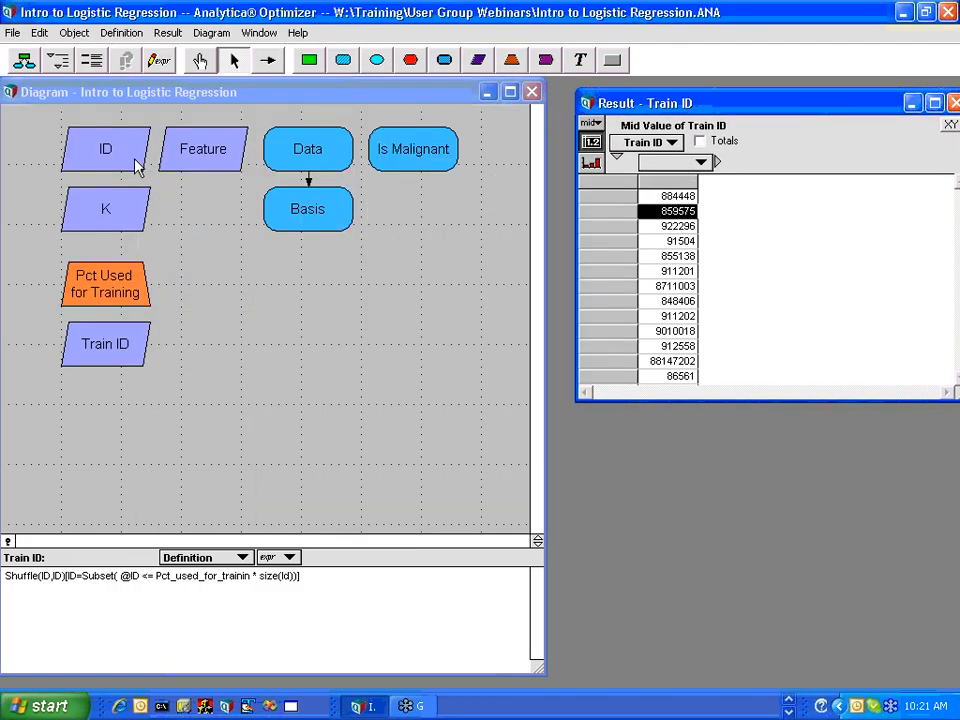
click(135, 160)
click(127, 60)
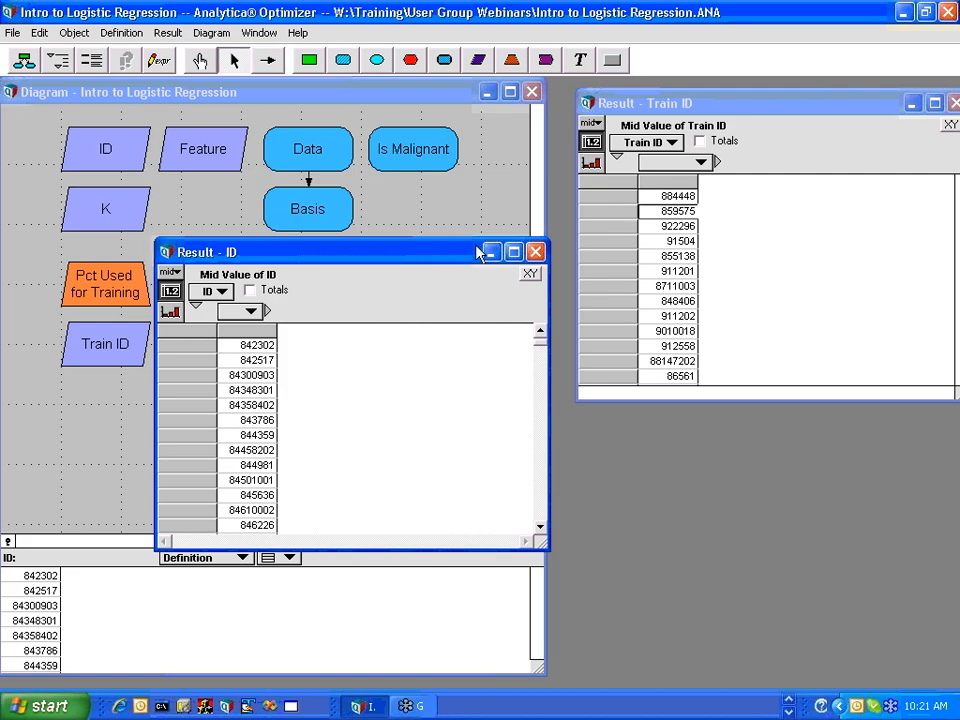
click(535, 251)
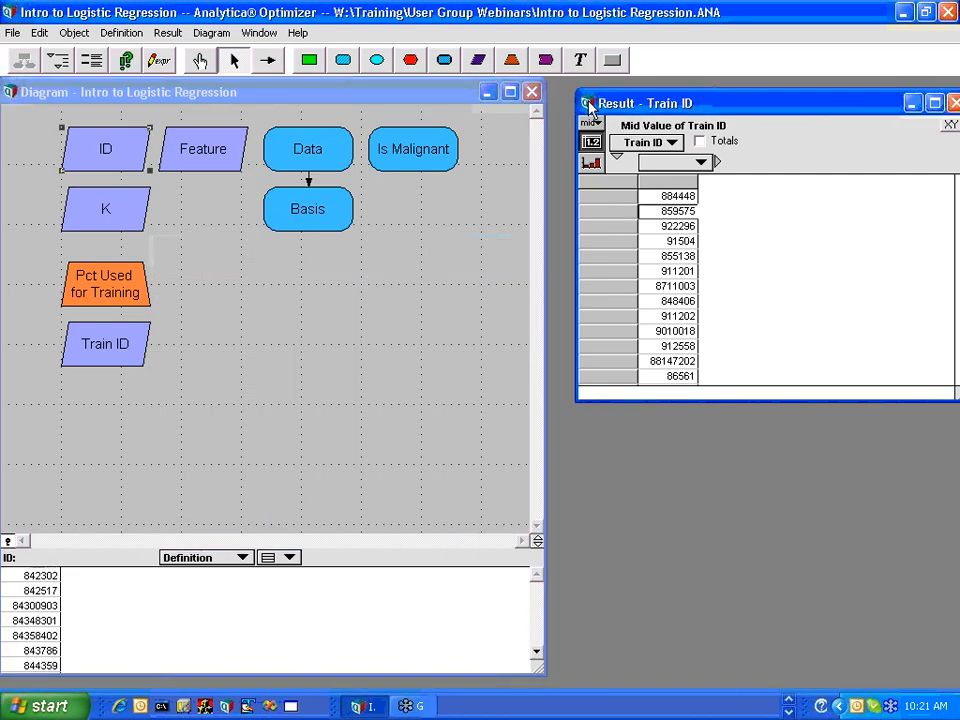
double_click(588, 102)
- Add an index node directly below Train ID and title it Test ID
click(132, 344)
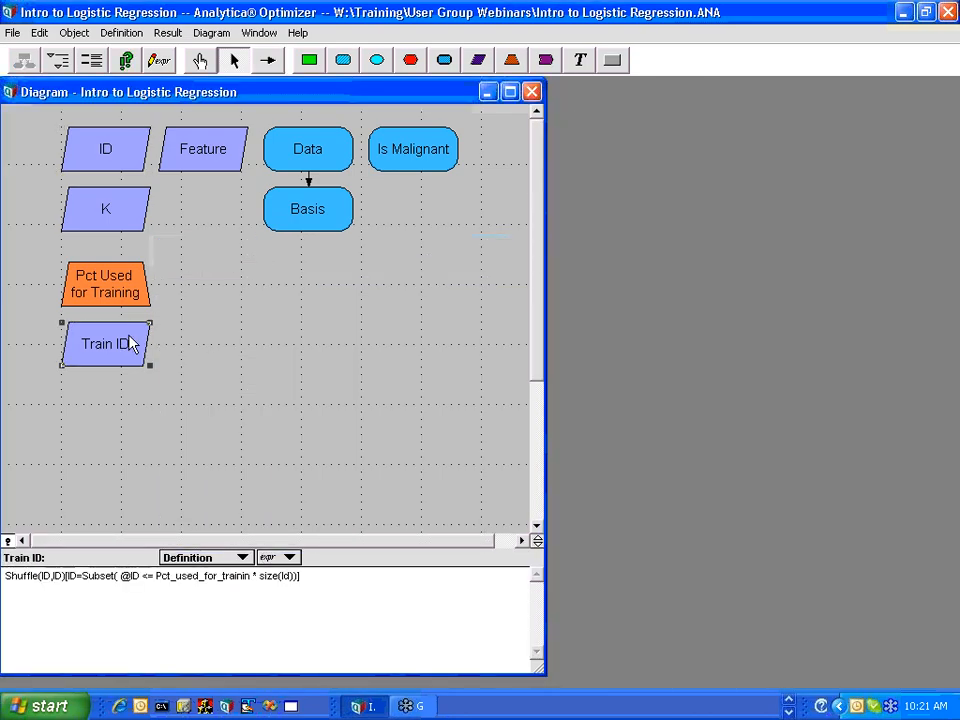
click(478, 60)
click(105, 404)
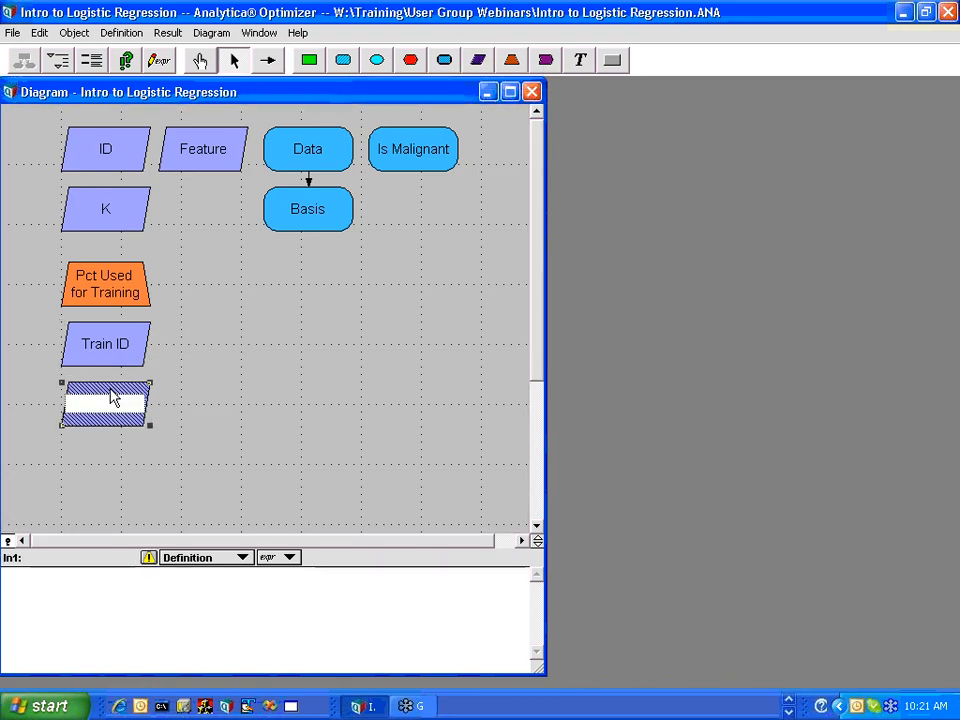
text(Test ID)
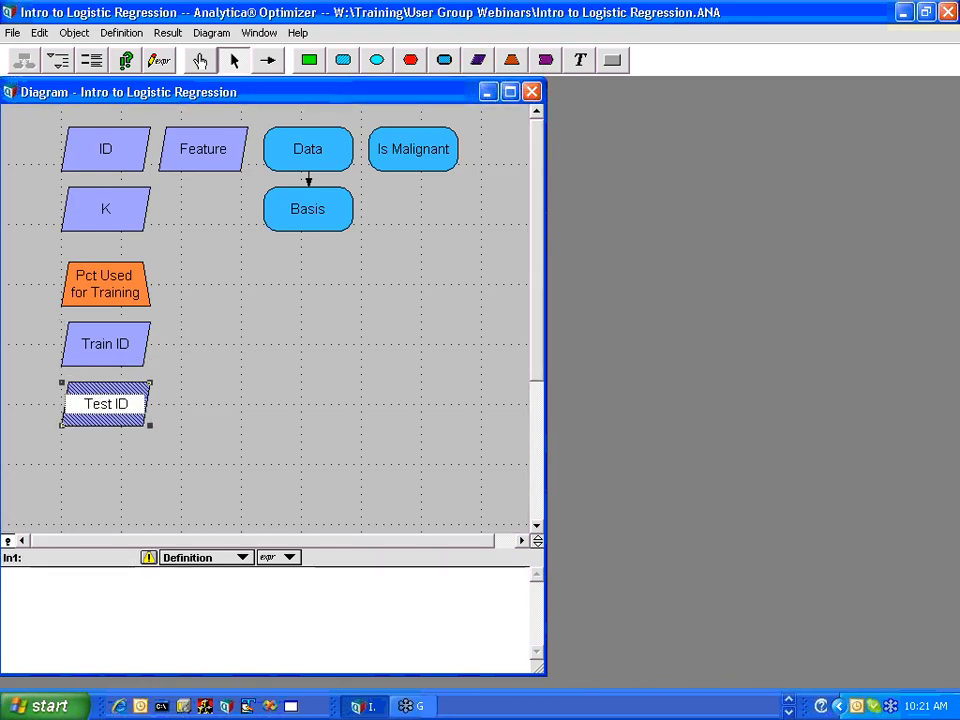
key(Return)
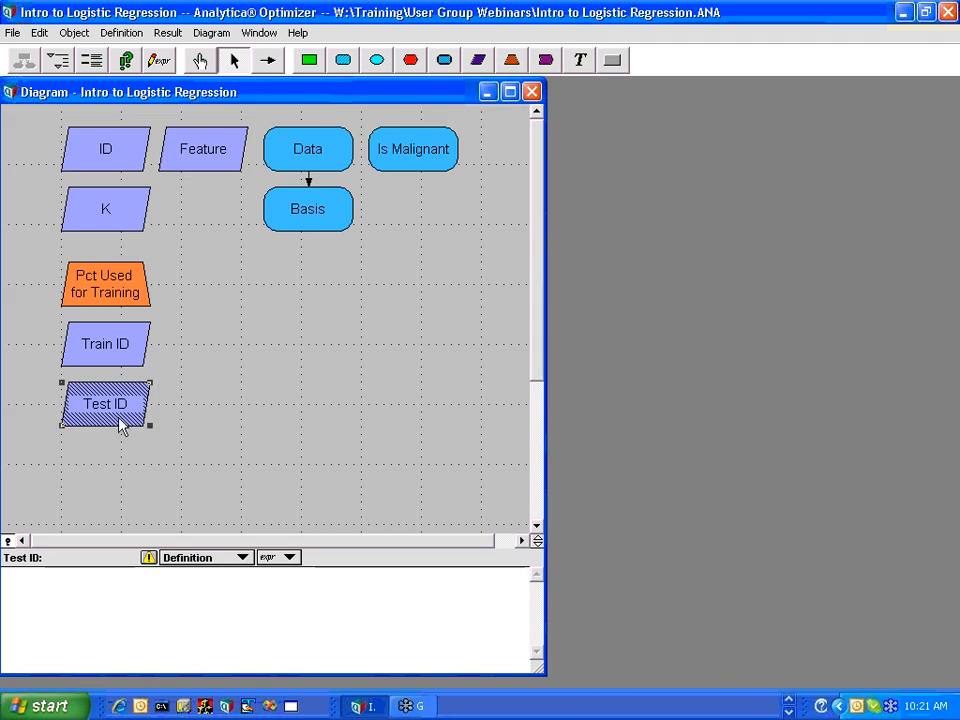
- Define Test ID as Subset(@[Train_id=ID]=0) and accept the definition
click(61, 577)
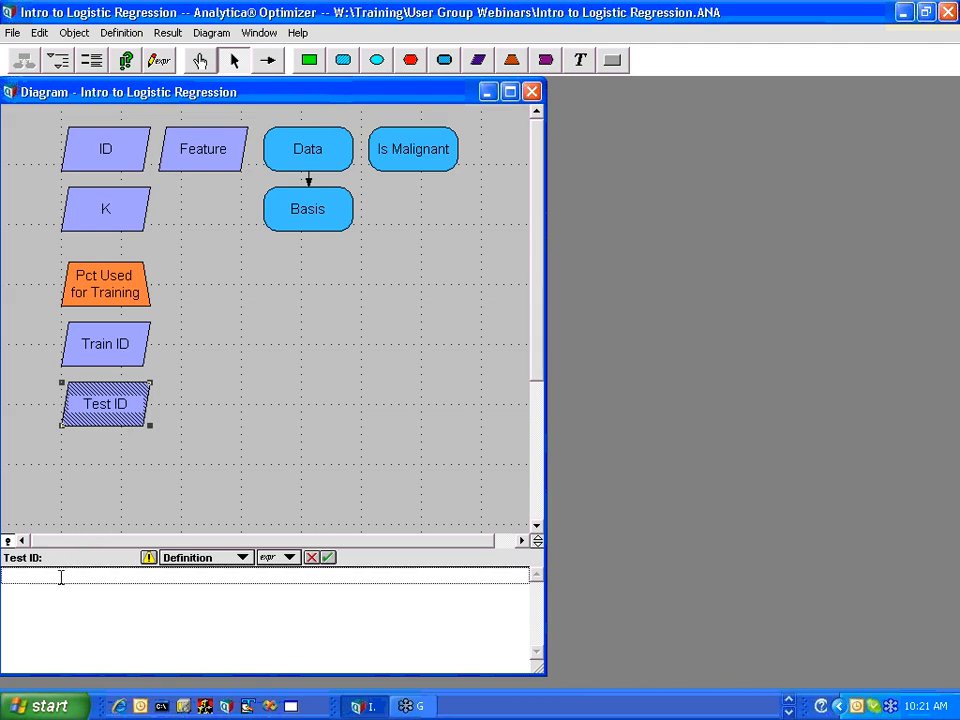
text(@)
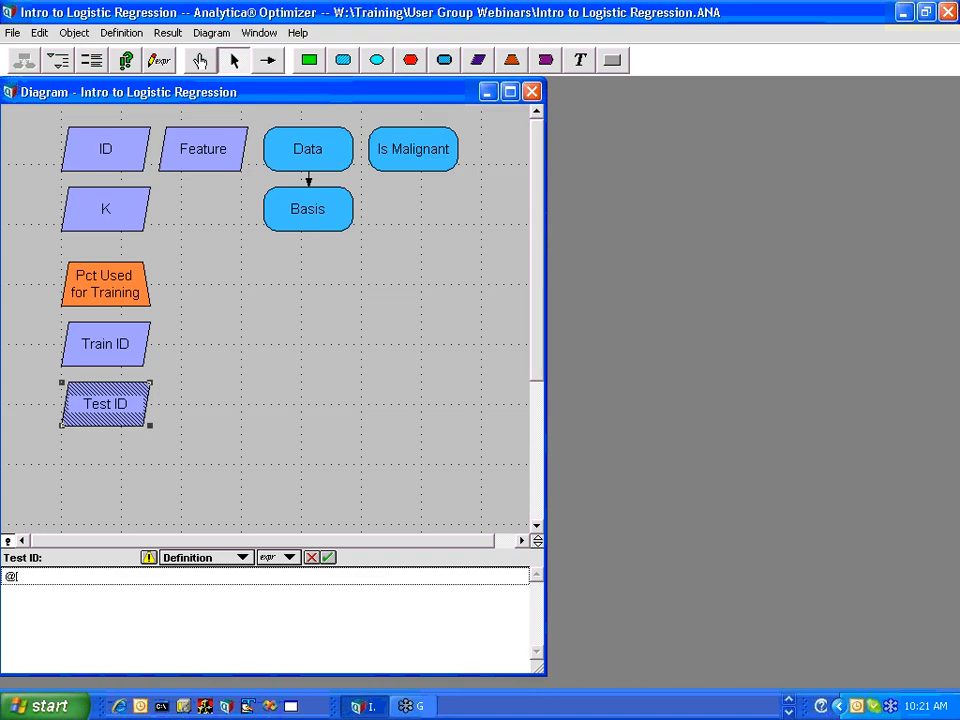
text([)
click(108, 356)
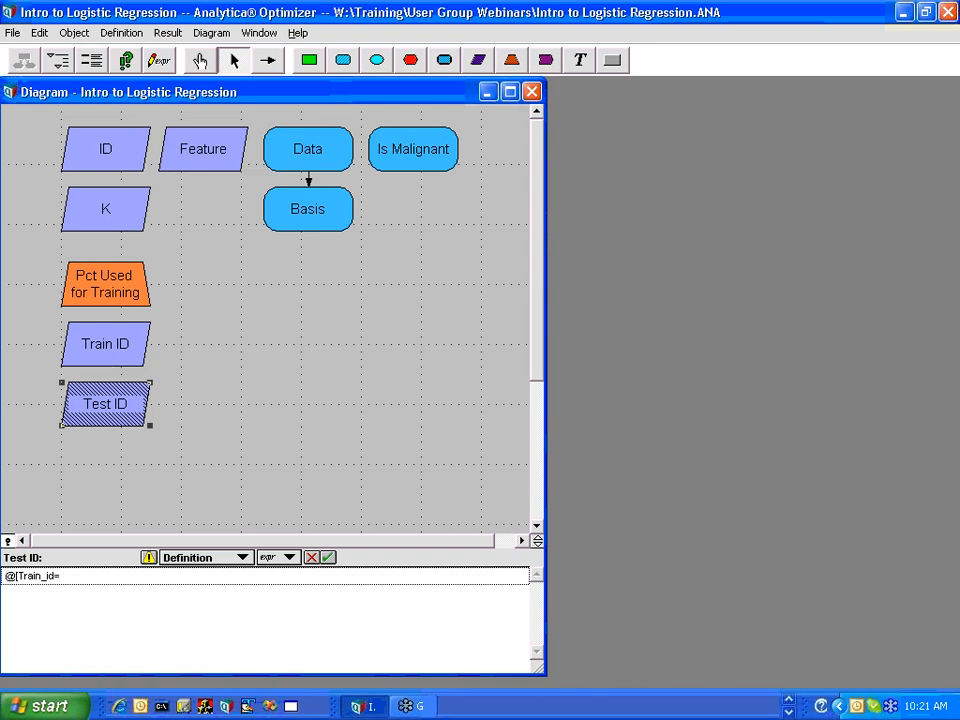
text(=ID)
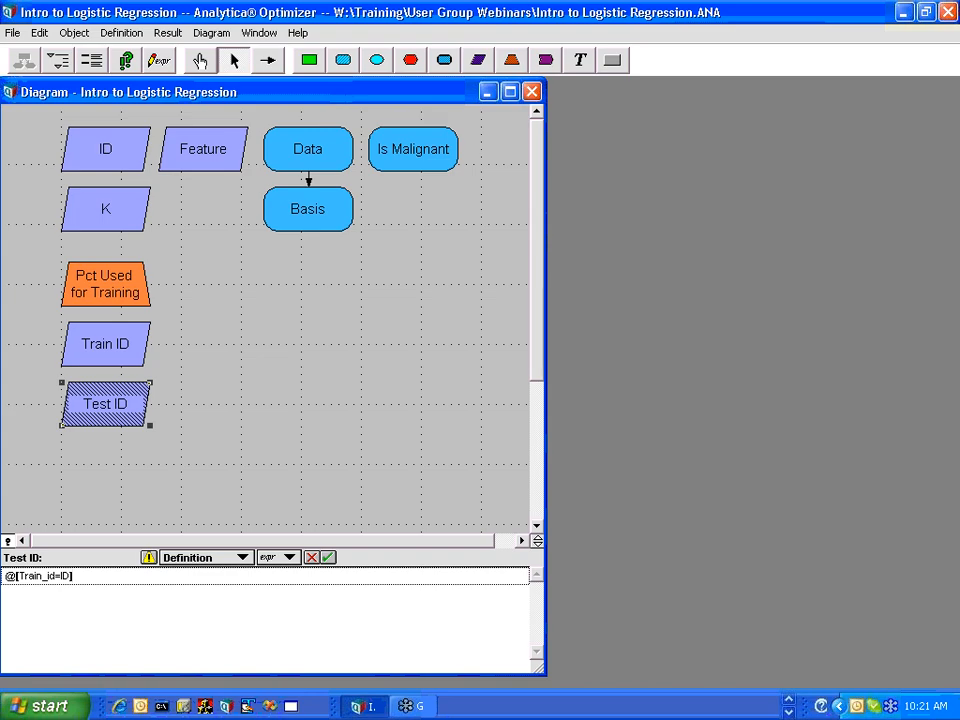
text(=0)
click(5, 575)
text(Subs)
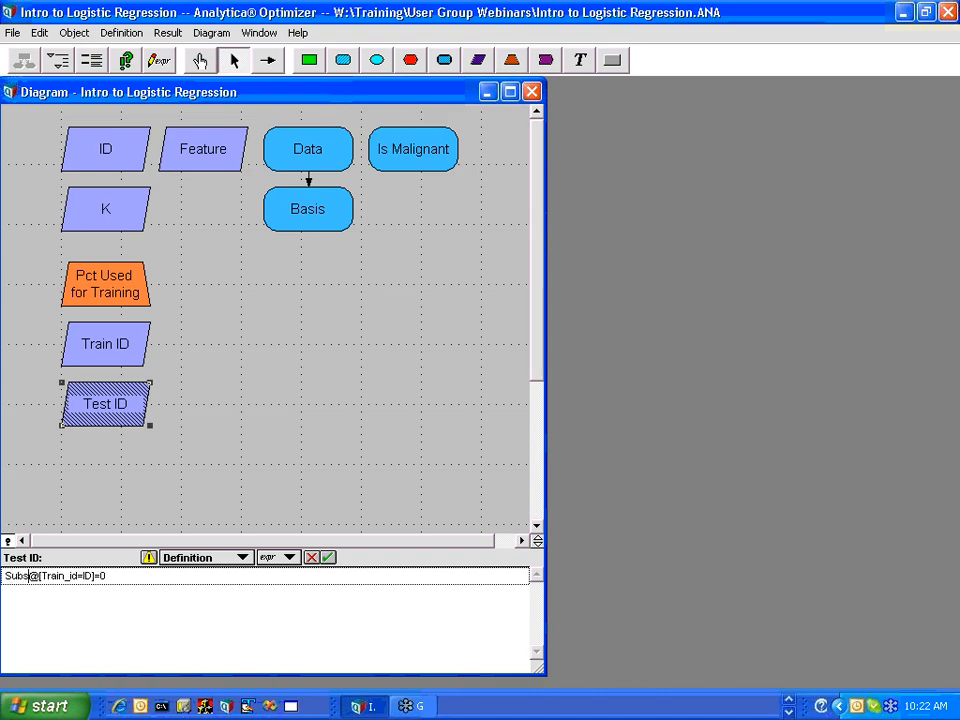
text(et()
text())
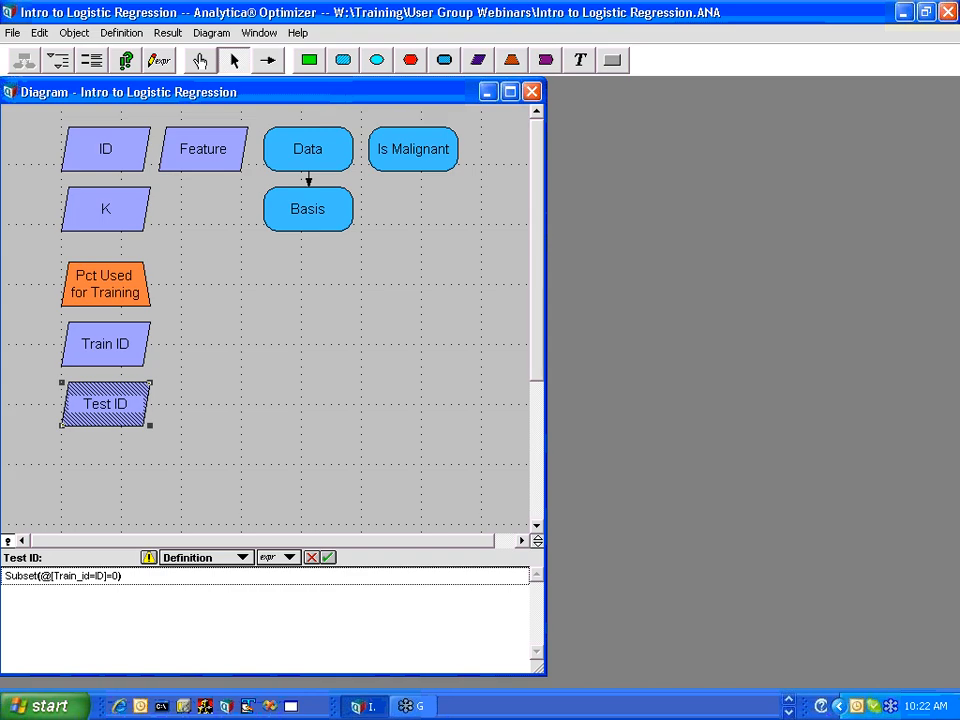
key(Return)
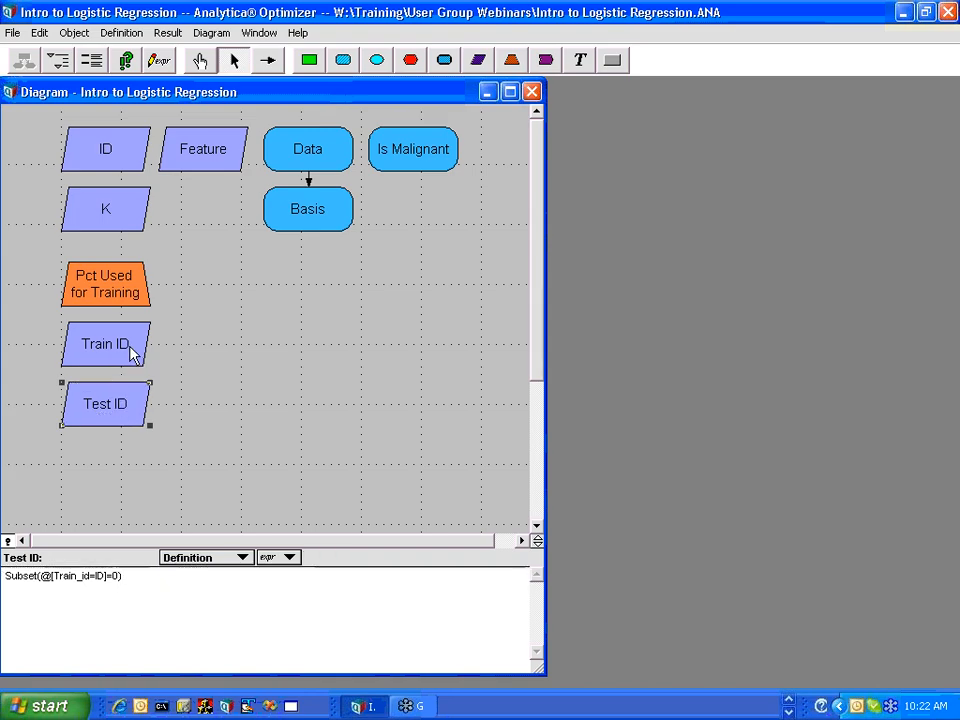
- Show the Test ID result, set its number format to Integer, and close the result window
click(128, 62)
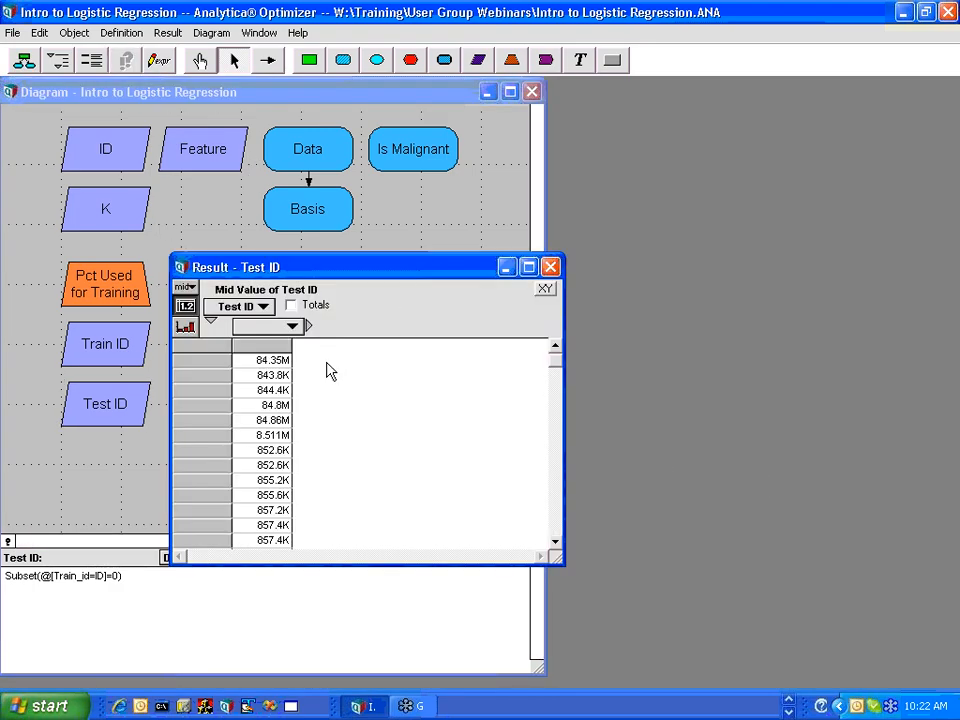
click(185, 306)
click(50, 188)
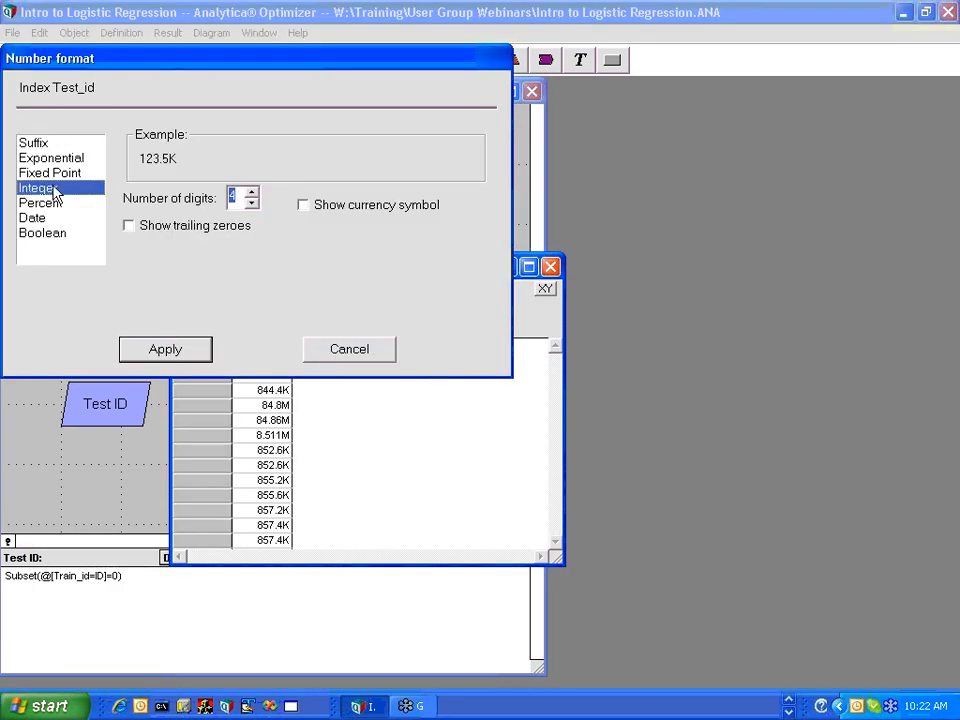
click(165, 349)
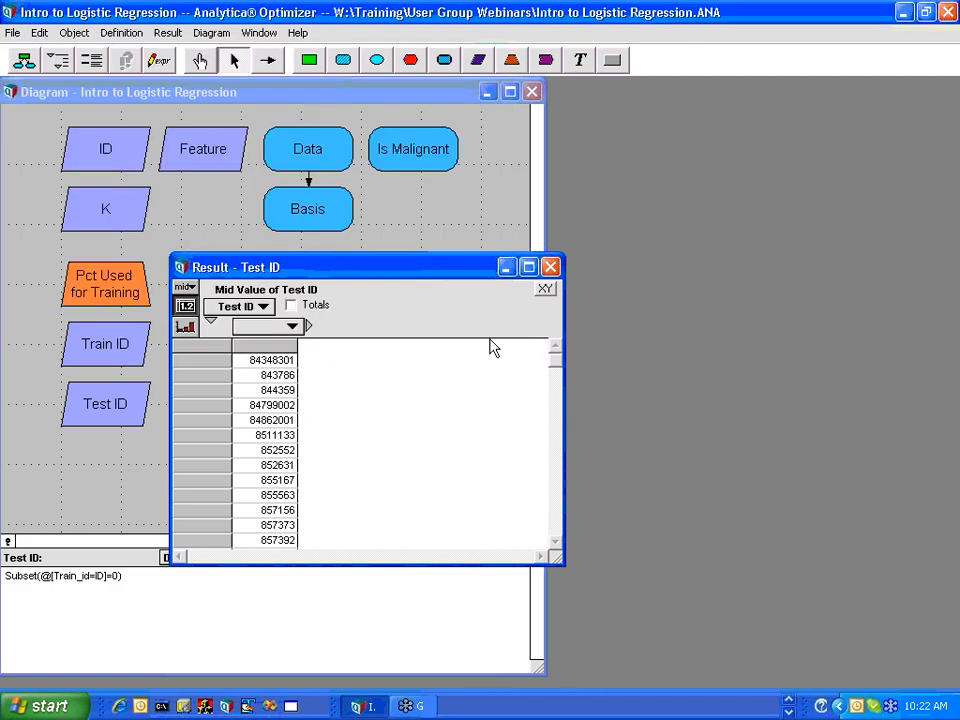
click(550, 267)
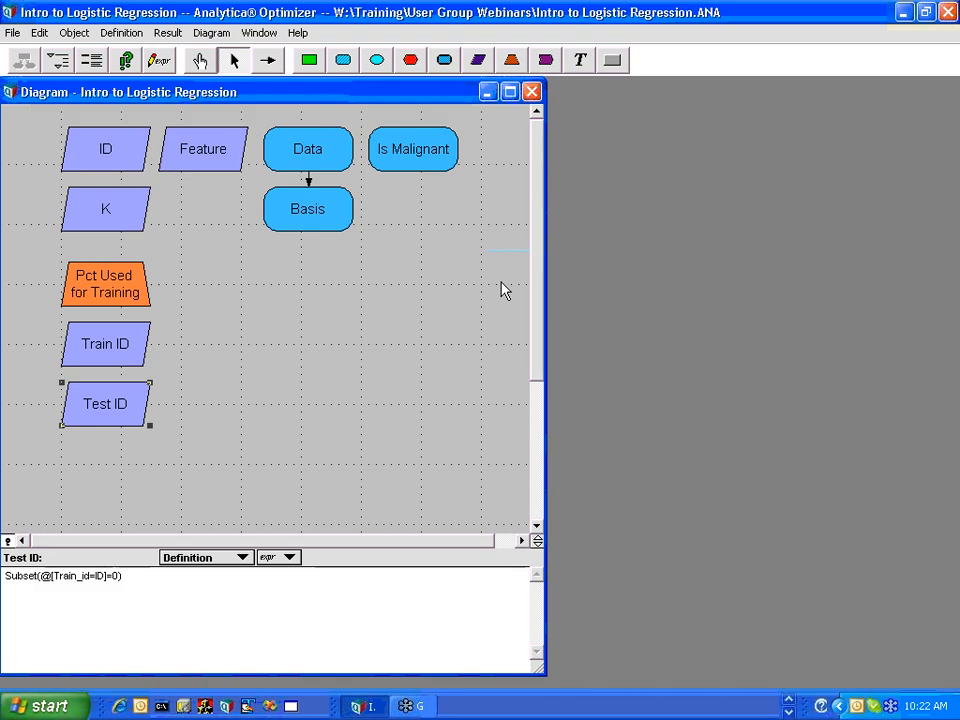
- Evaluate size(ID), size(Train_ID) and size(Test_ID) in the Typescript window to check the split, and close it
key(ctrl+apostrophe)
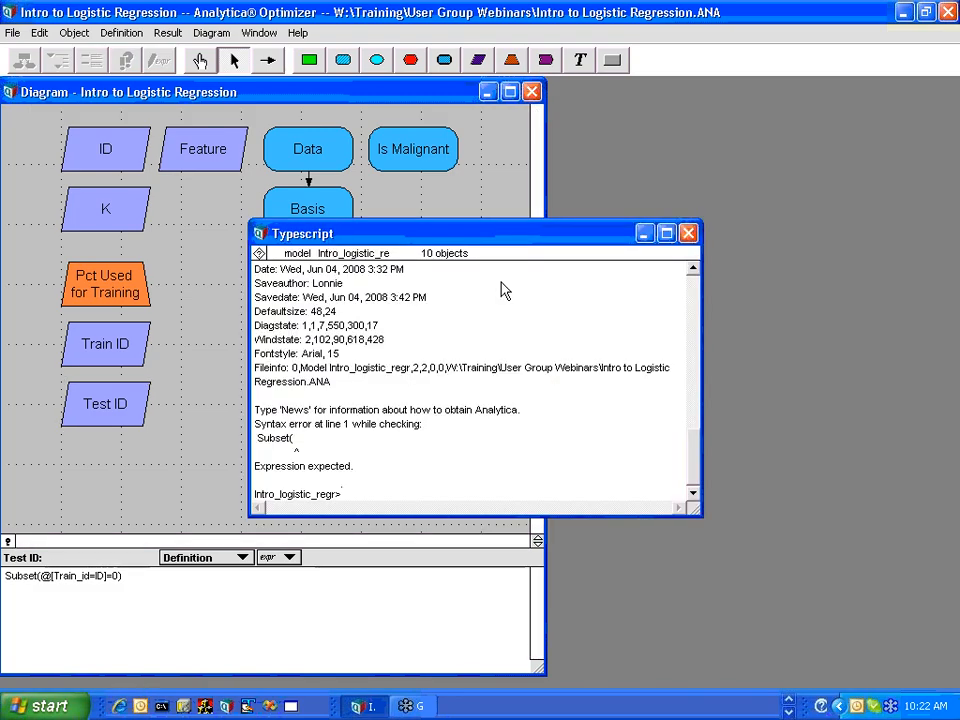
drag(481, 236, 698, 289)
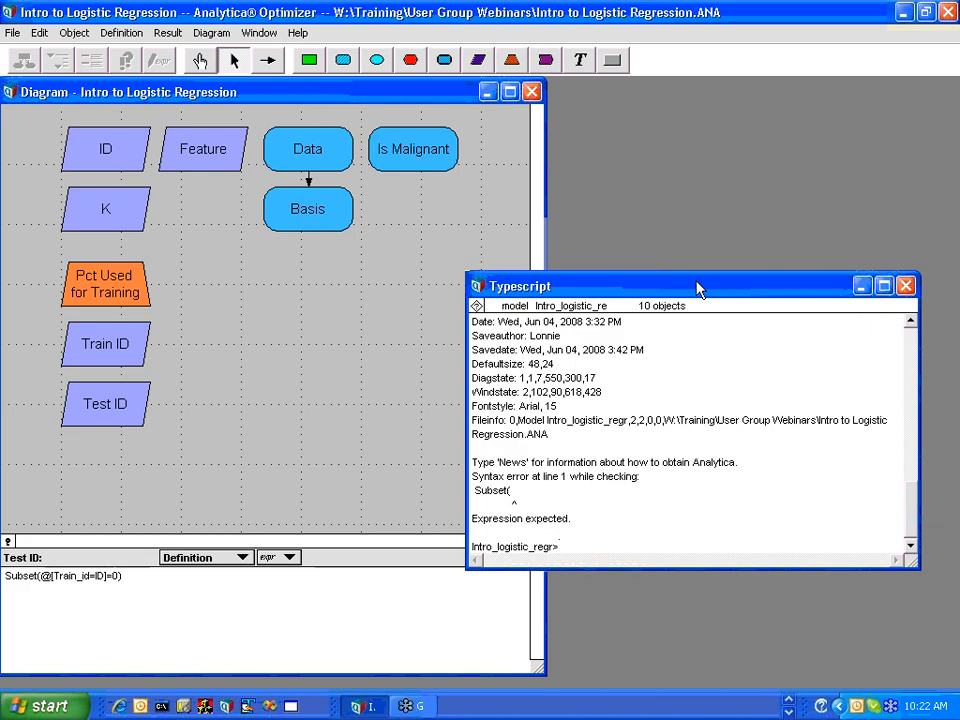
text(size(ID))
key(Return)
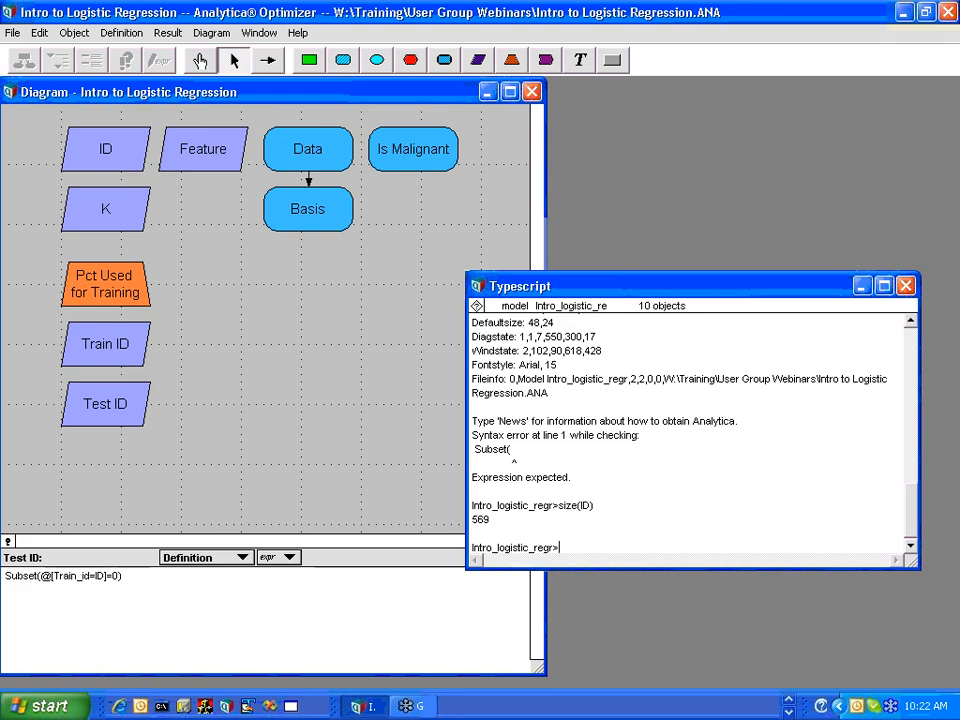
text(size(Train_ID))
key(Return)
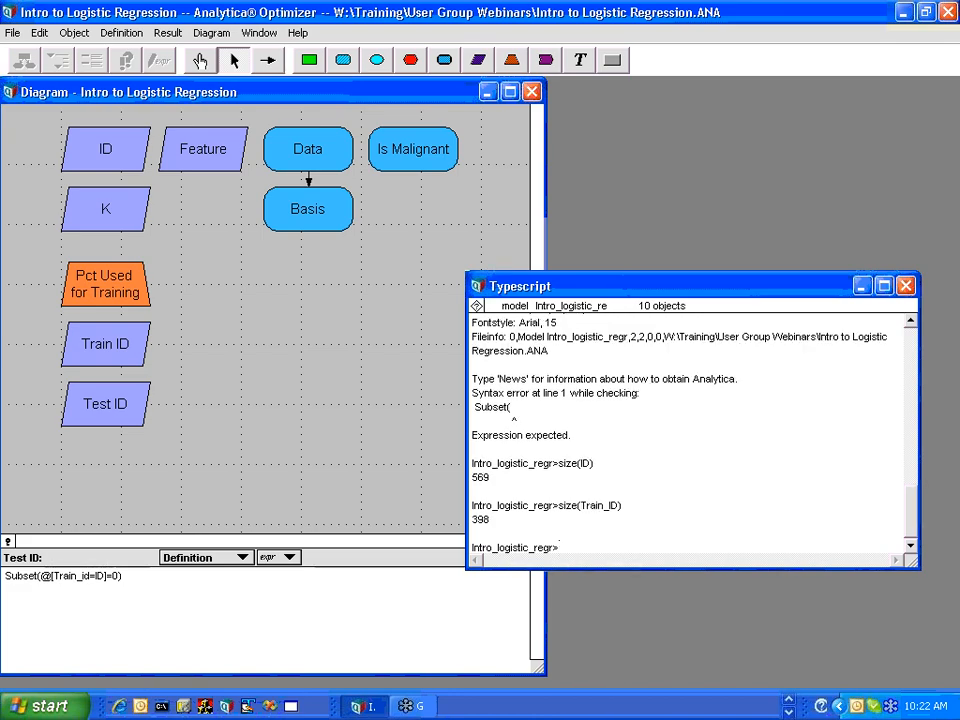
text(size(Test_ID))
key(Return)
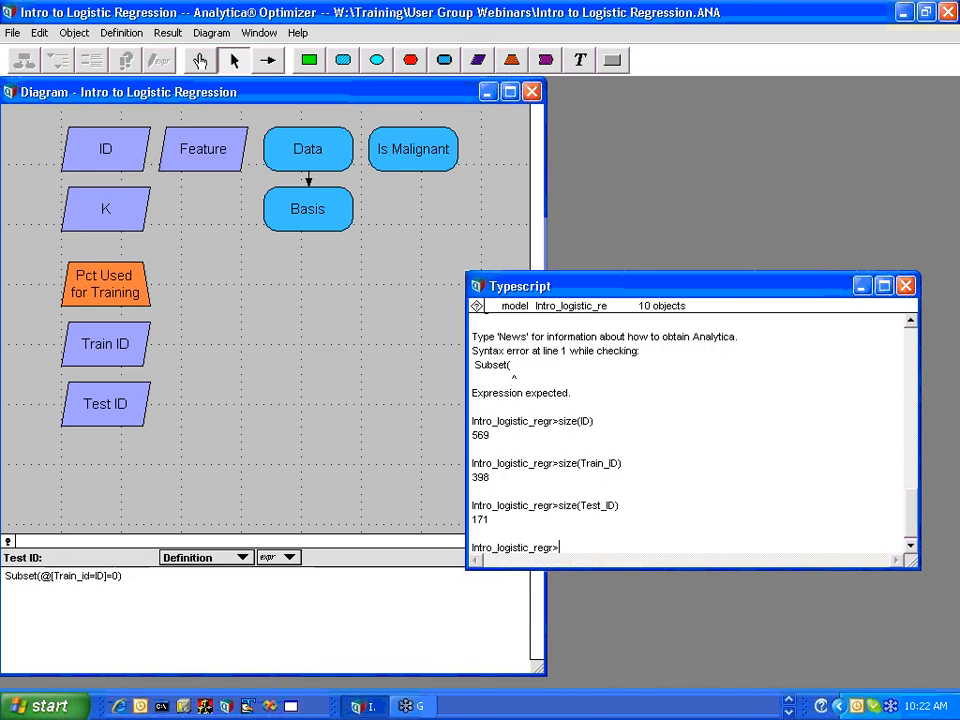
click(905, 287)
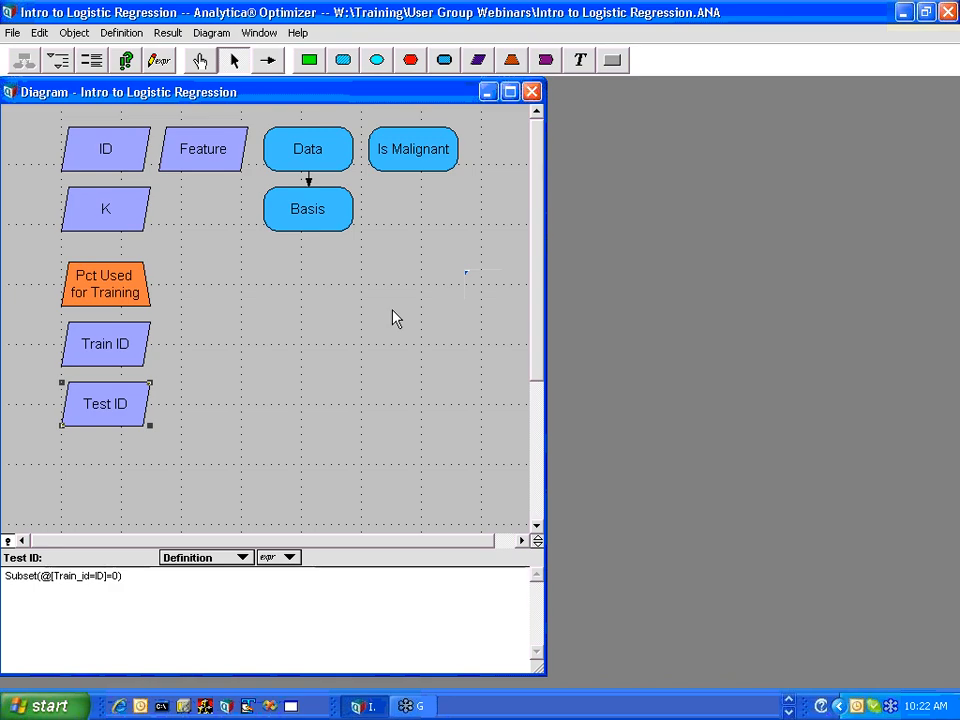
- Add a variable node beside Pct Used for Training and title it LinR c
click(343, 60)
click(232, 287)
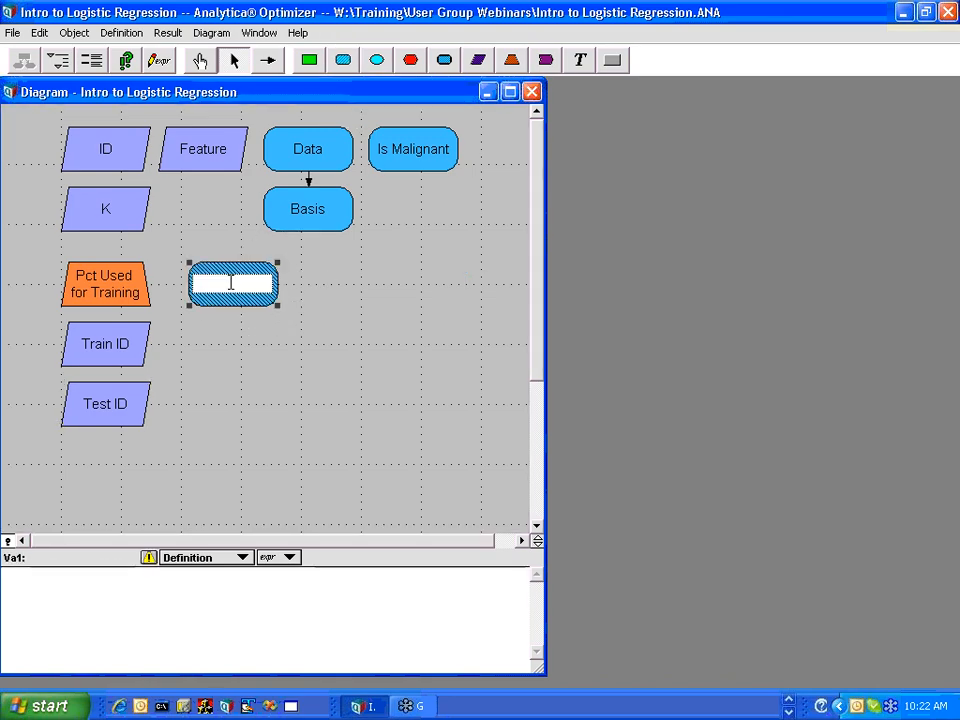
text(LinR c)
key(Return)
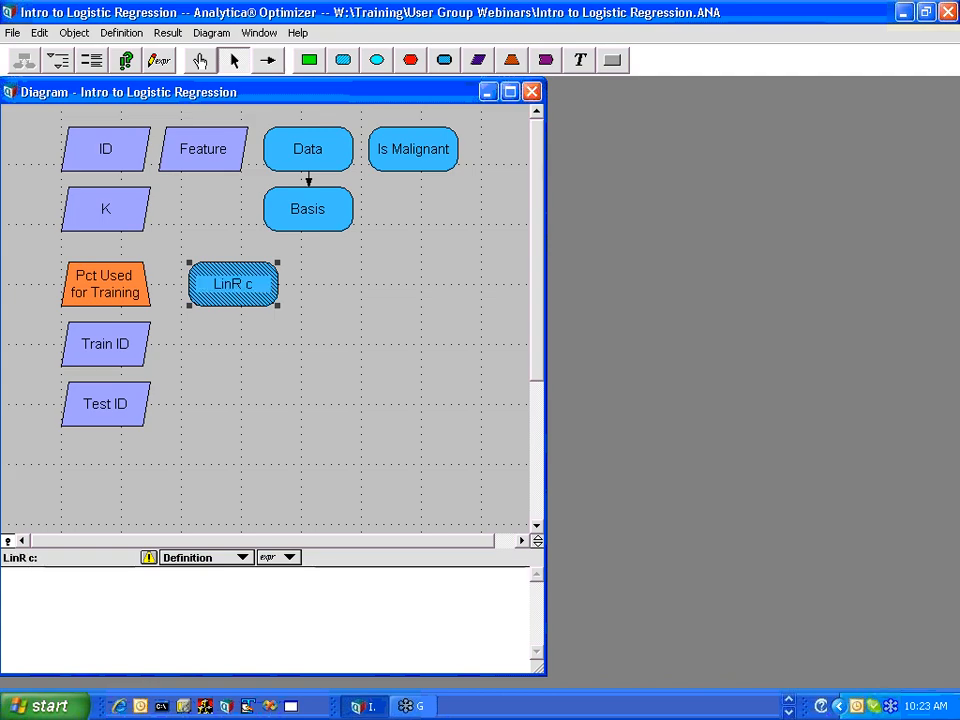
- Define LinR c as Regression( Y[ID=Train_id], Basis[Id=Train_id], Train_id, K ) and view its result, closing the result window
click(8, 576)
text(Regression()
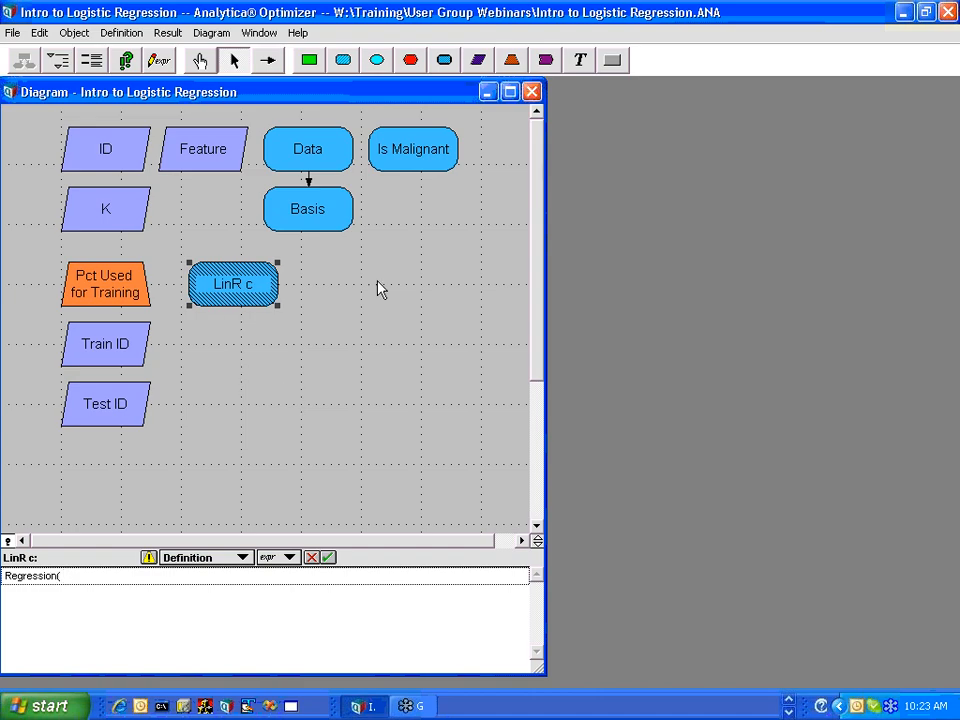
text( Y[)
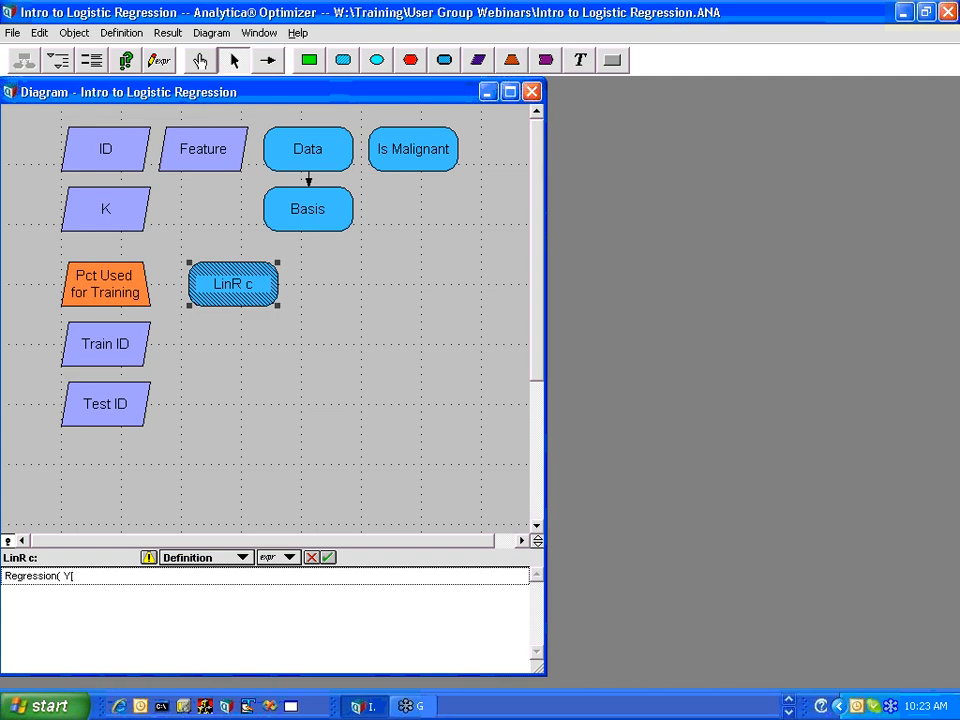
text(ID=)
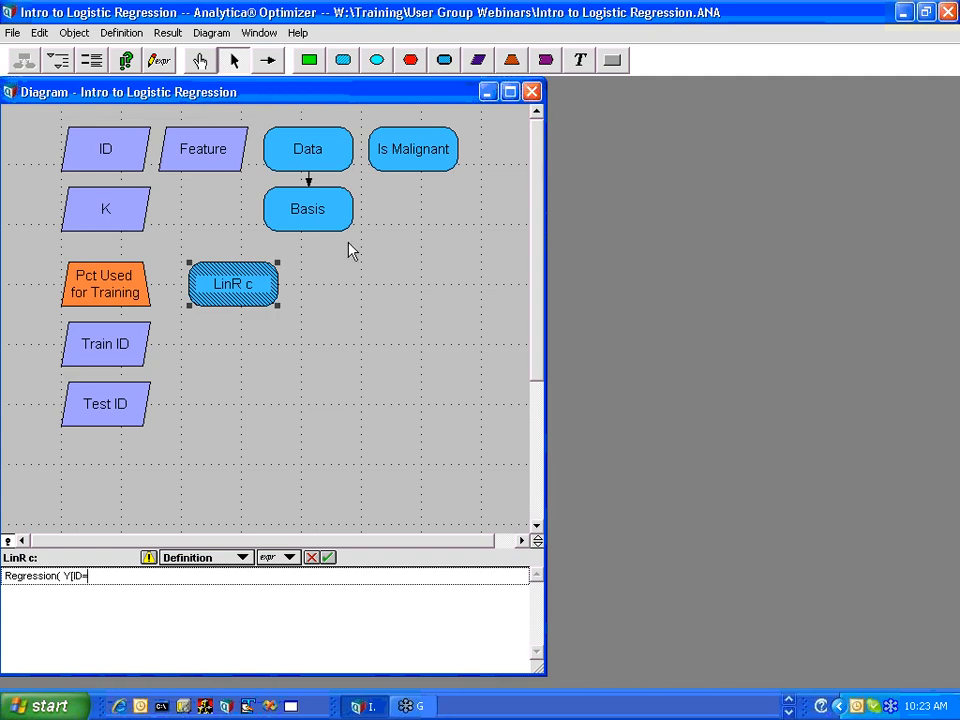
text(Train_id],)
click(287, 218)
text([)
click(128, 160)
text(=)
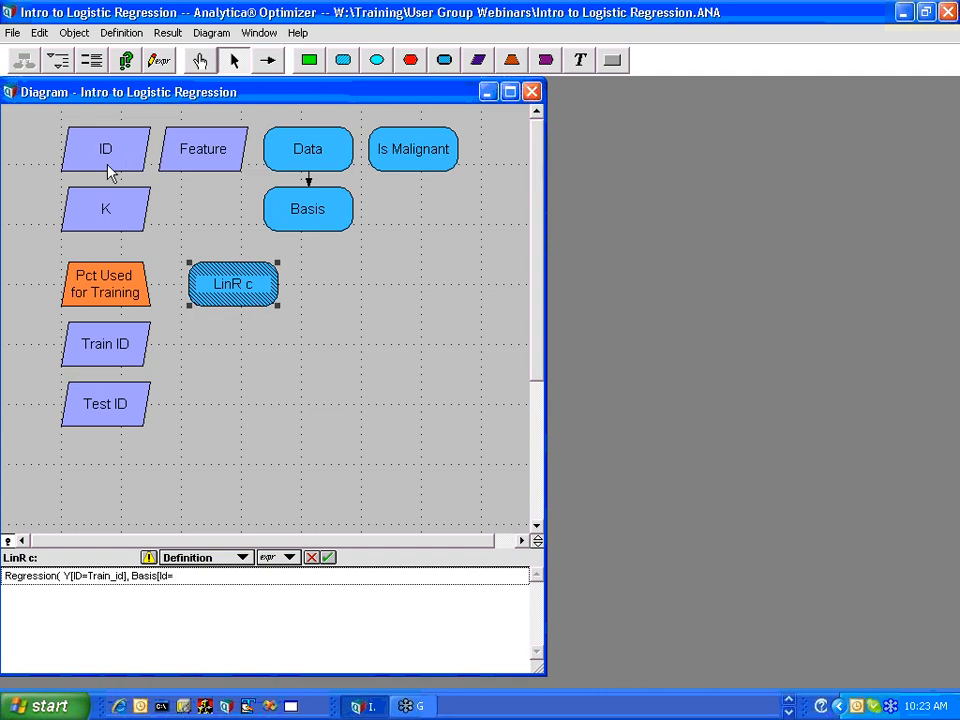
click(103, 343)
text(],)
click(106, 362)
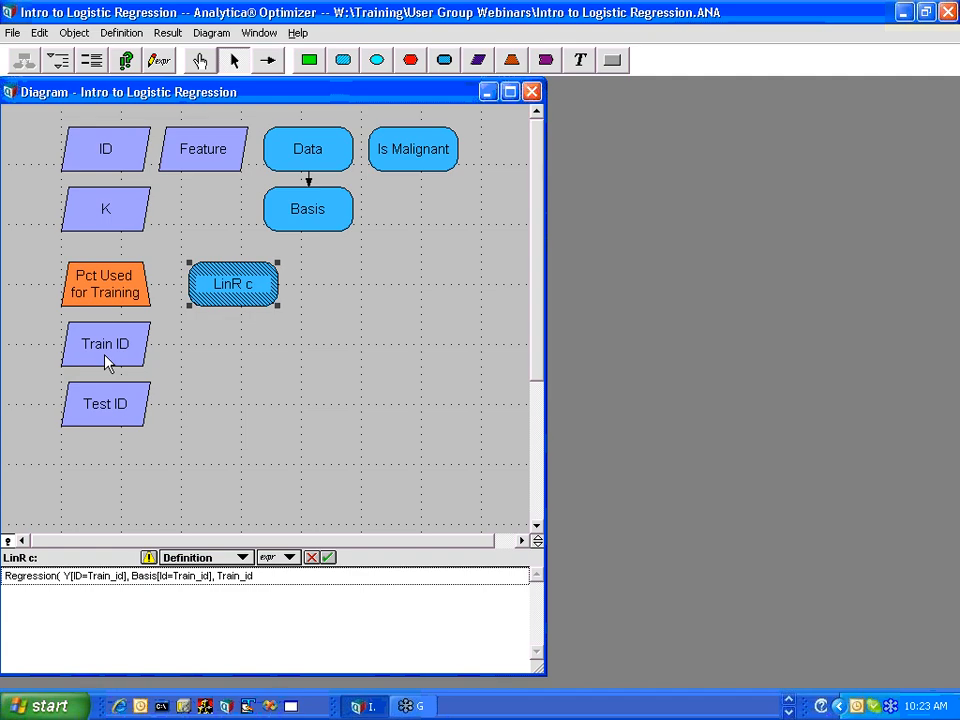
text(,)
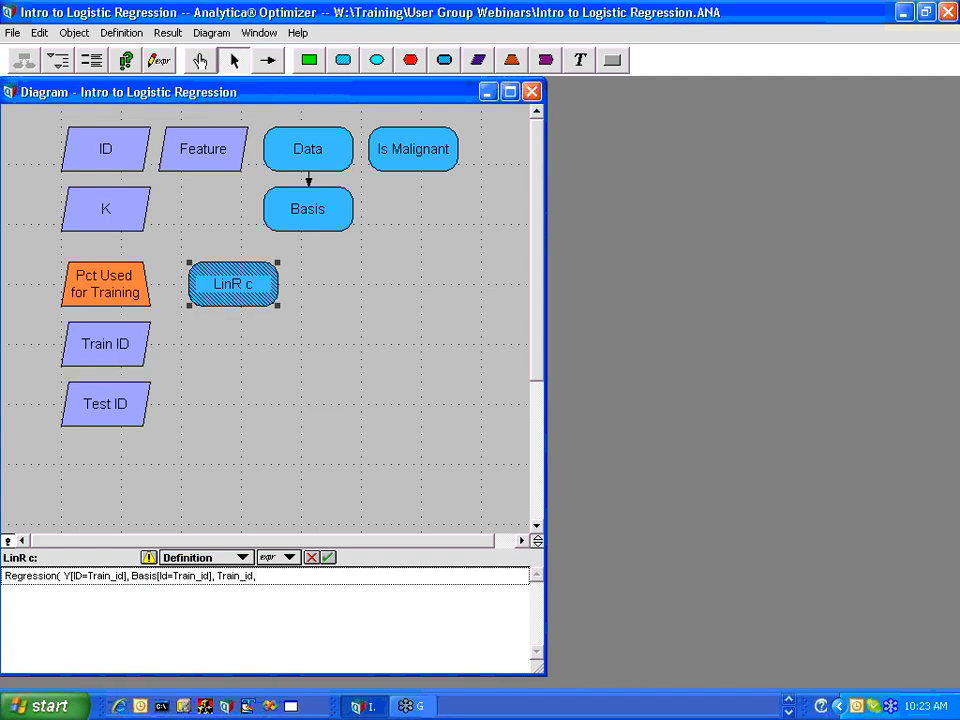
text( K ))
key(Return)
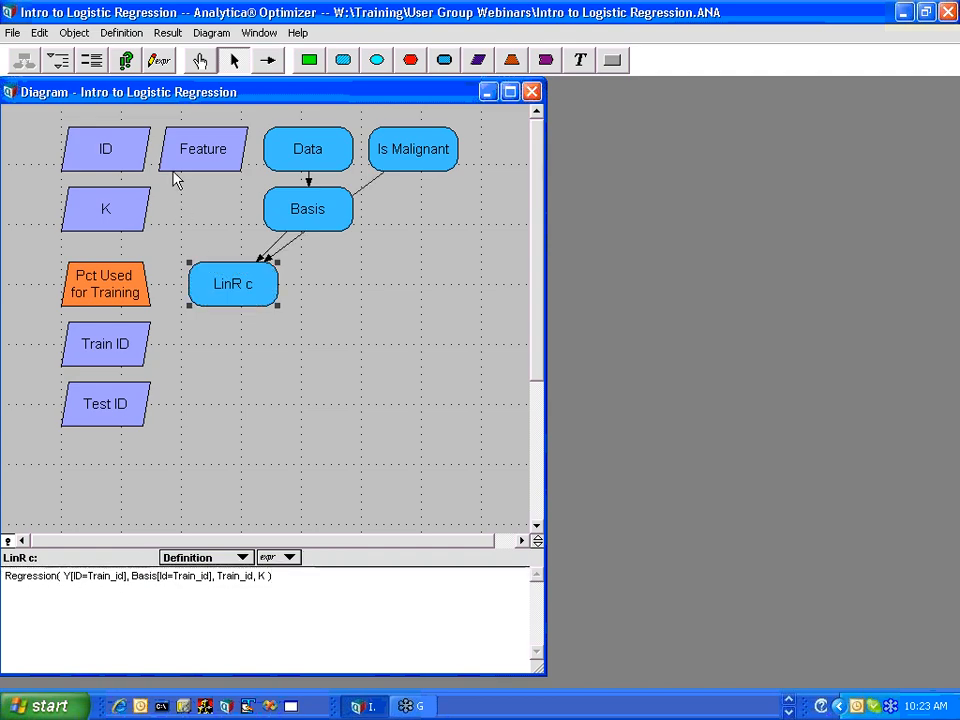
click(123, 62)
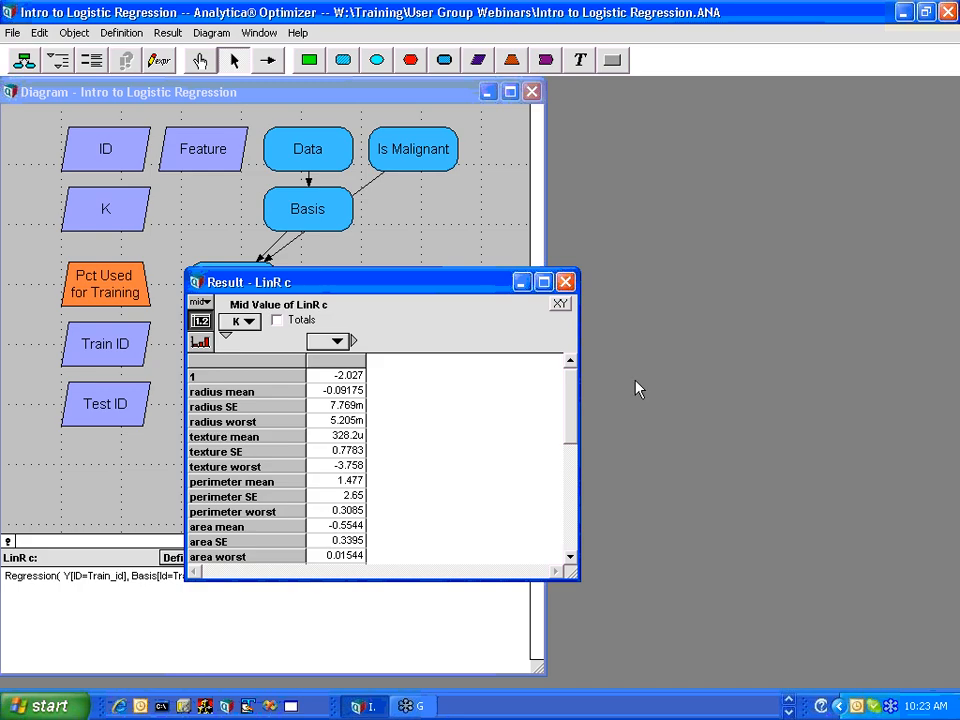
click(565, 282)
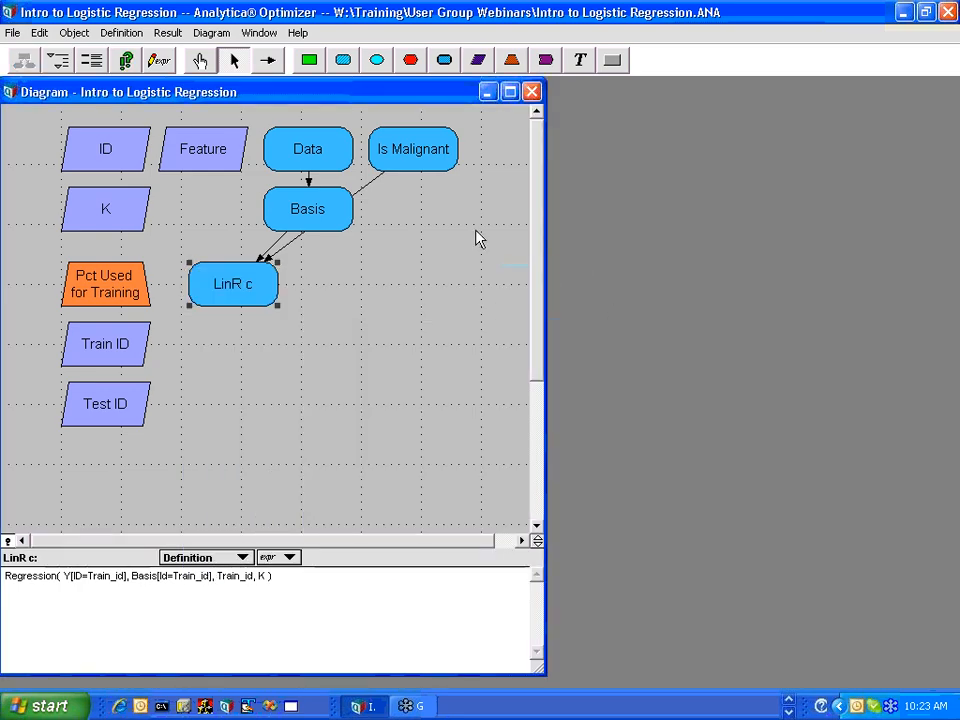
- Add a variable node beside LinR c and title it Logistic c
drag(343, 60, 353, 291)
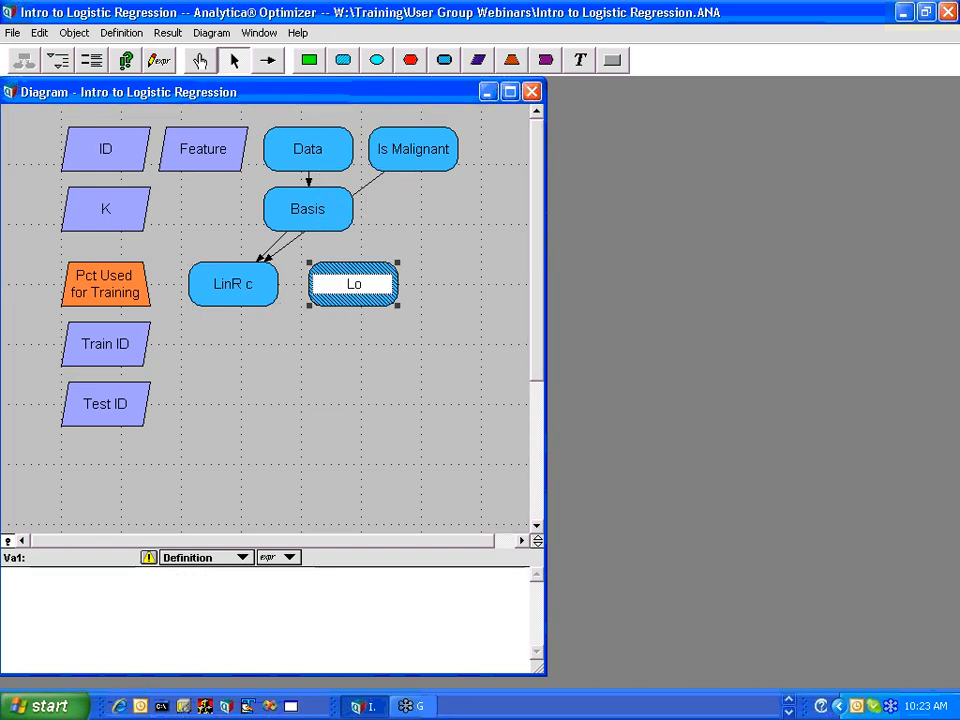
text(gistic c)
key(Return)
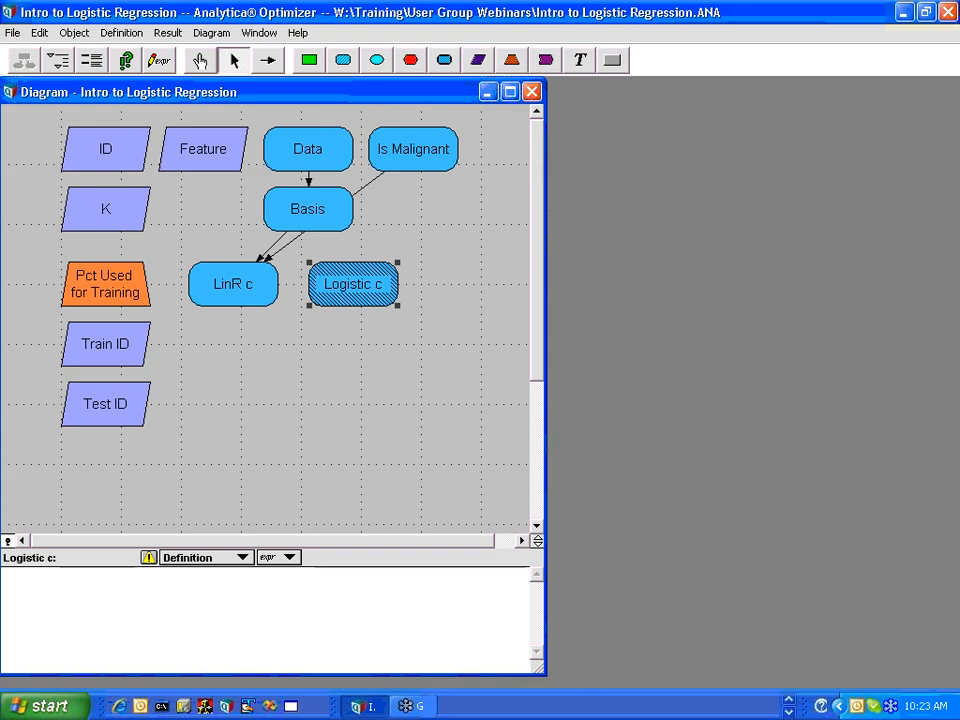
- Widen the diagram window, add the Generalized Regression.ANA library to the model, and place its node beside Is Malignant
drag(545, 315, 666, 320)
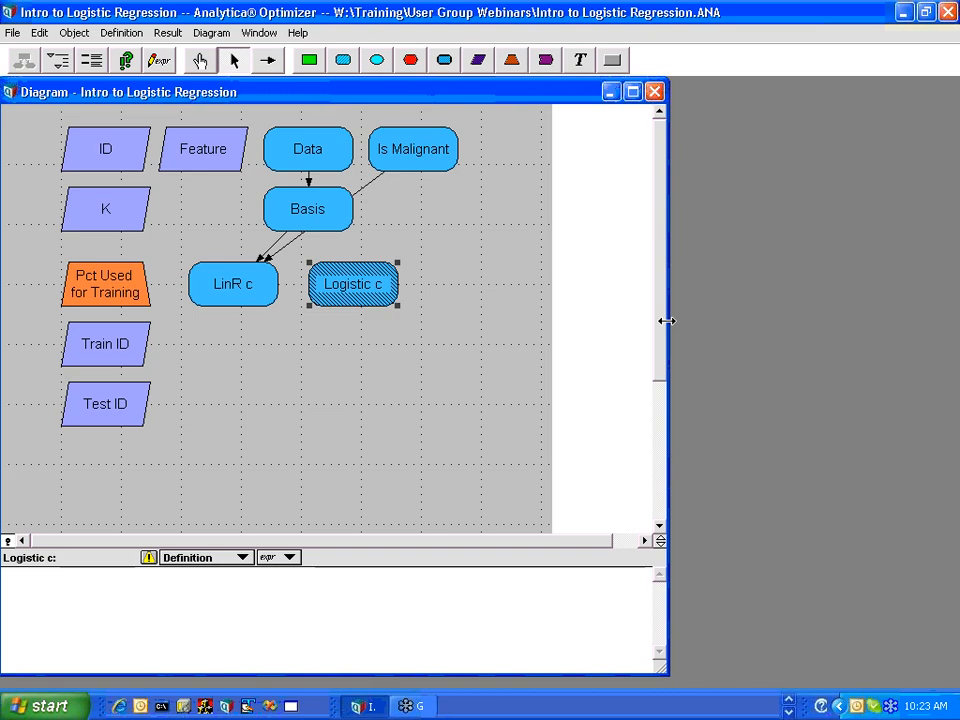
click(561, 210)
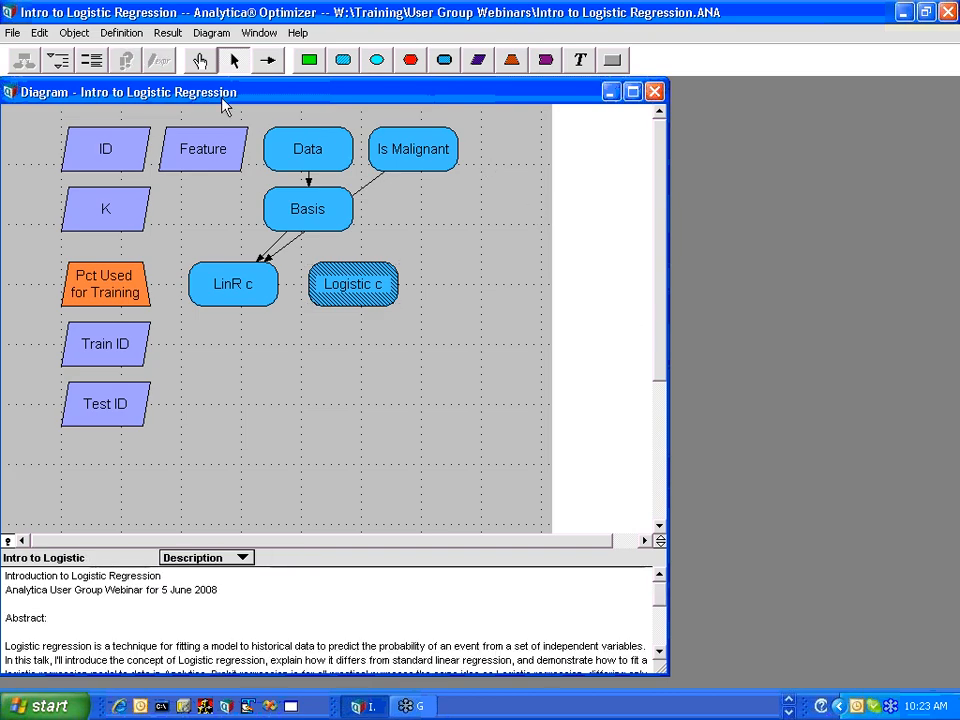
click(38, 33)
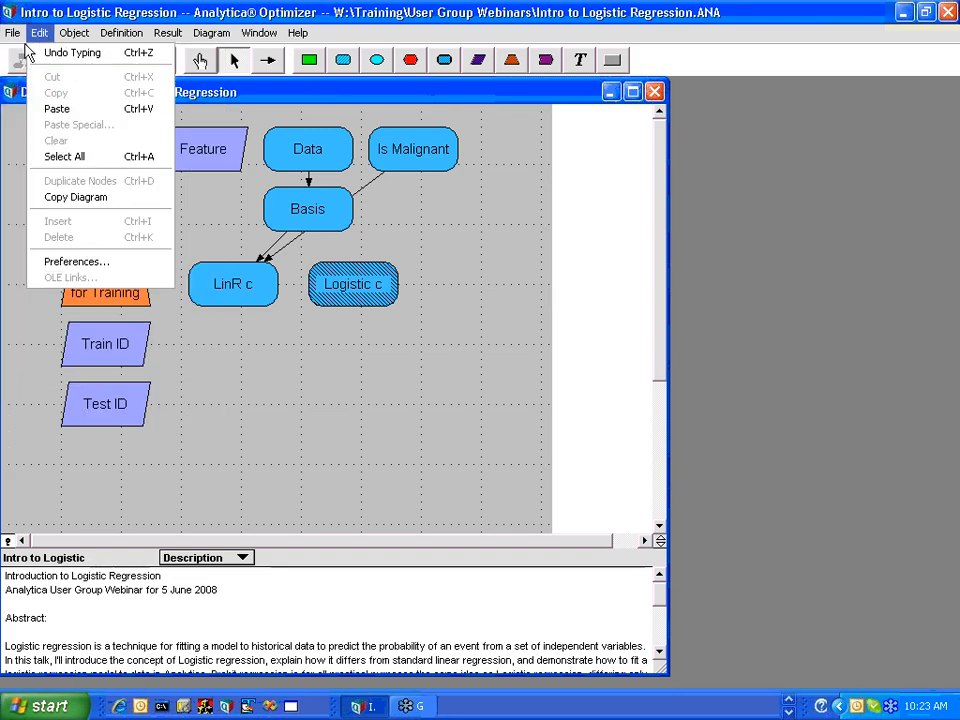
mouse_move(12, 33)
click(21, 99)
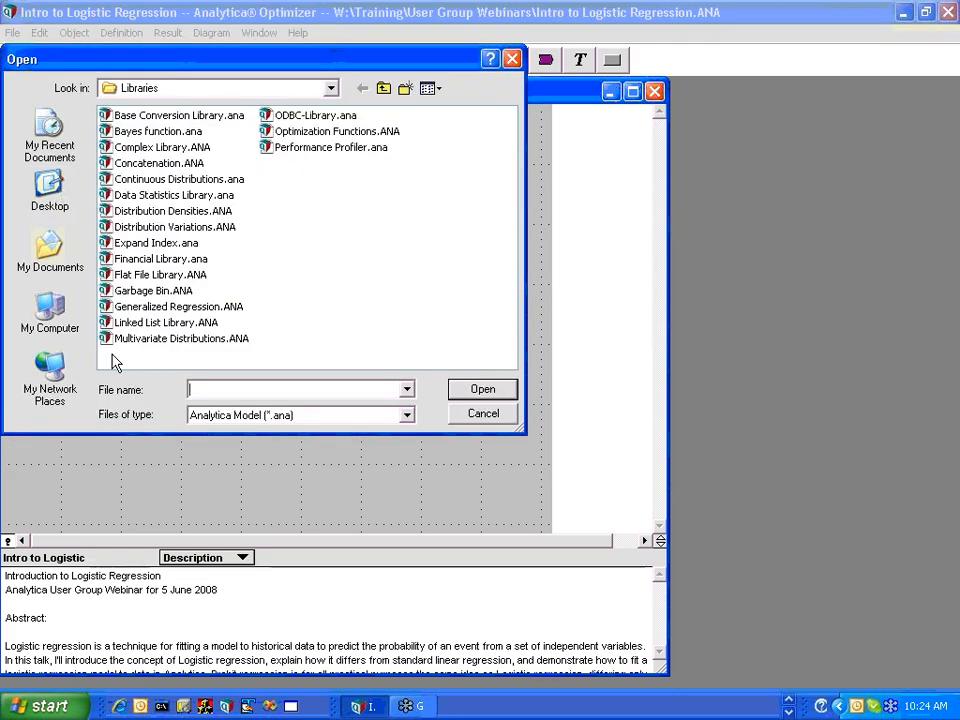
click(108, 306)
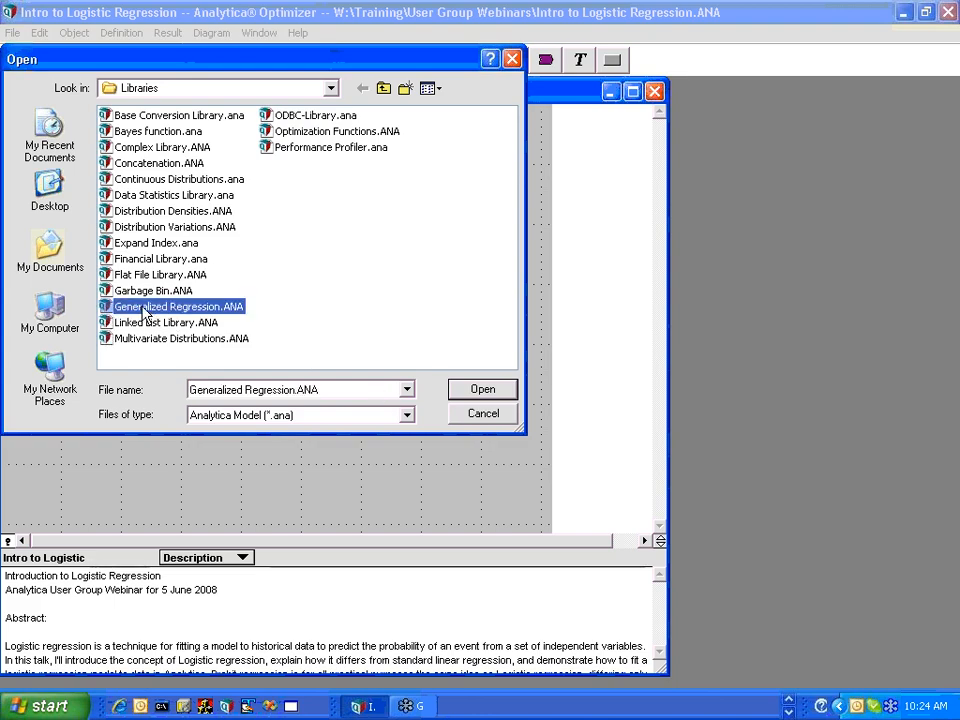
click(483, 389)
click(439, 403)
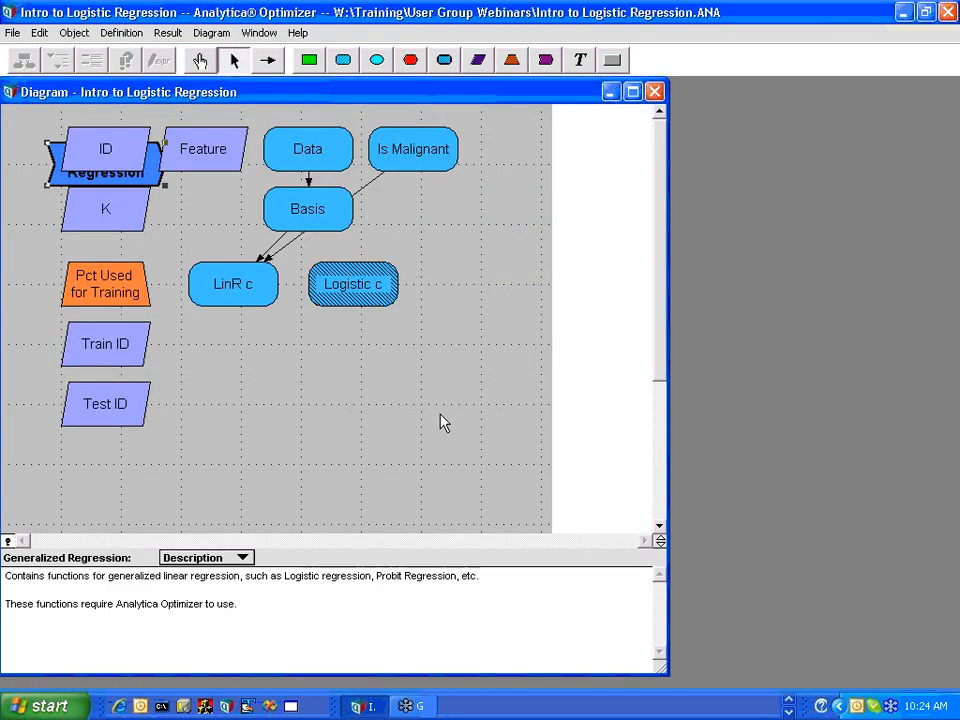
drag(90, 192, 530, 172)
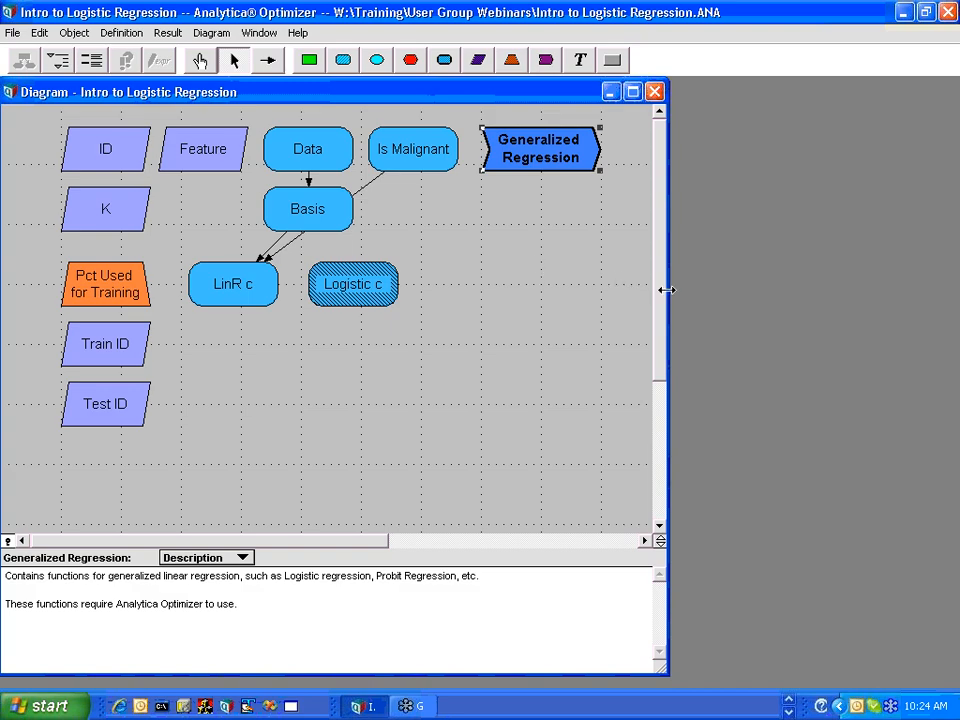
- Look through the functions in the Generalized Regression library, including Logistic Regression, Probit Regression, logit(p) and InvLogit(x), and close its diagram
double_click(545, 165)
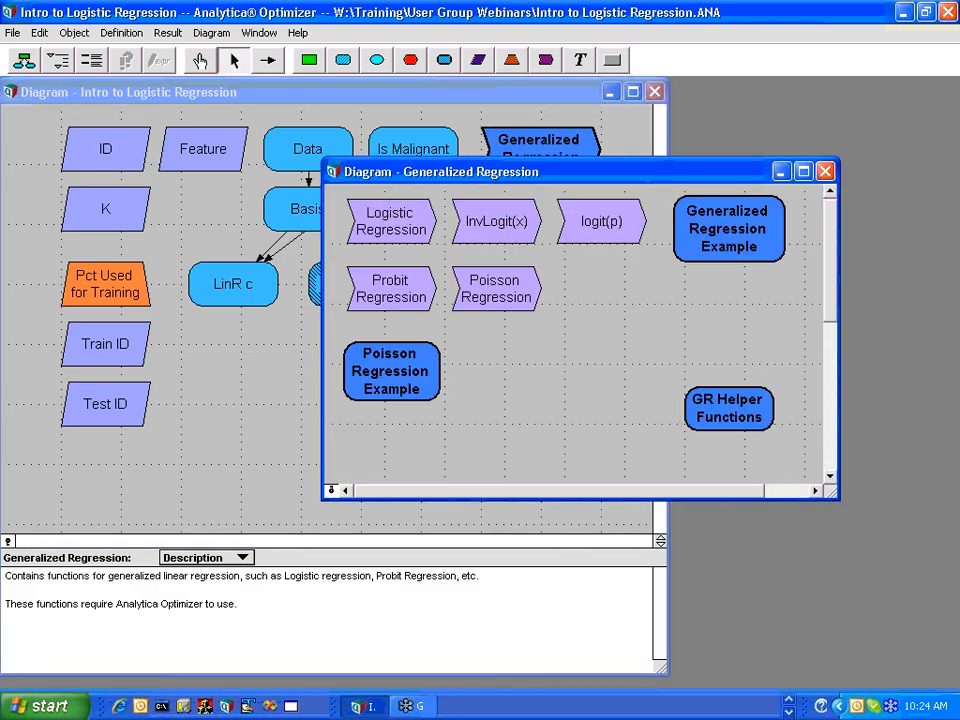
click(390, 225)
click(407, 285)
click(598, 240)
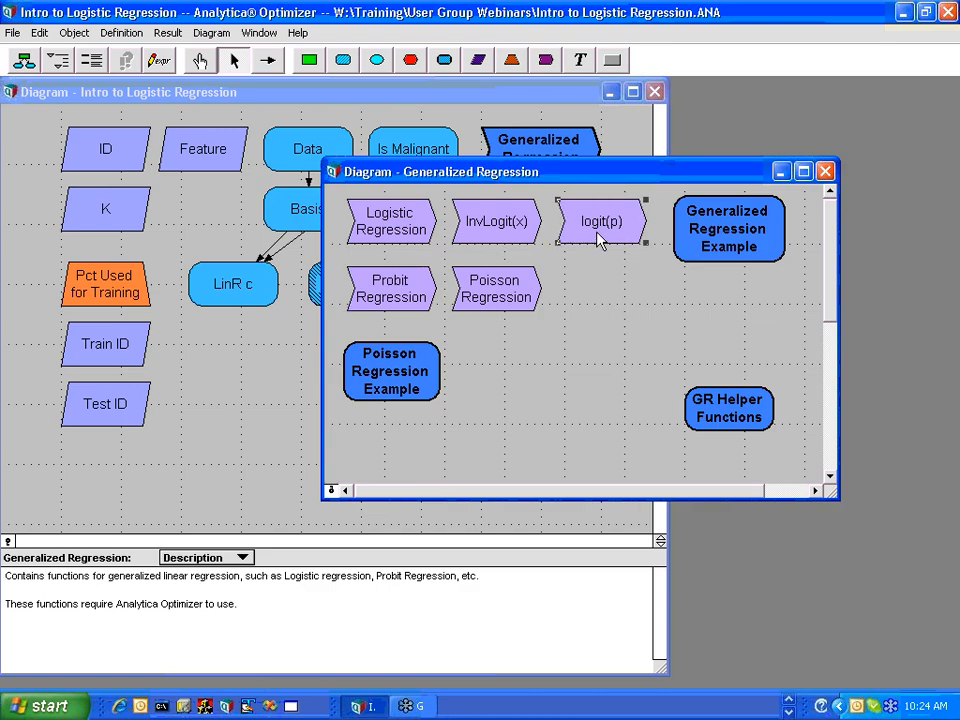
click(500, 240)
click(825, 171)
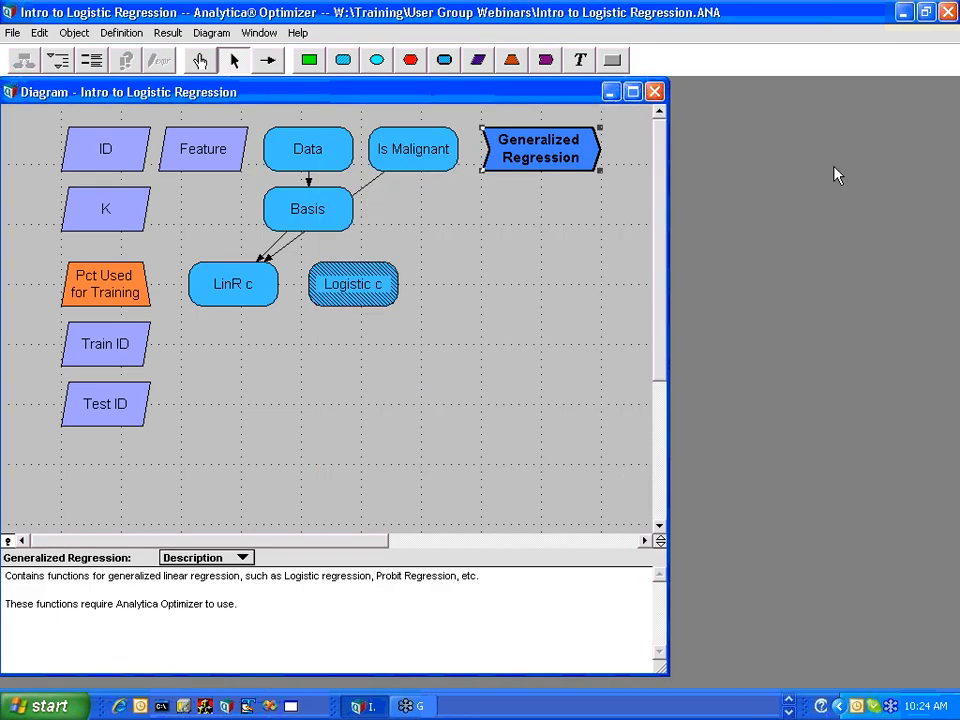
- Copy the LinR c definition into Logistic c and change it to Logistic_Regression( Y[ID=Train_id], Basis[Id=Train_id], Train_id, K )
click(360, 285)
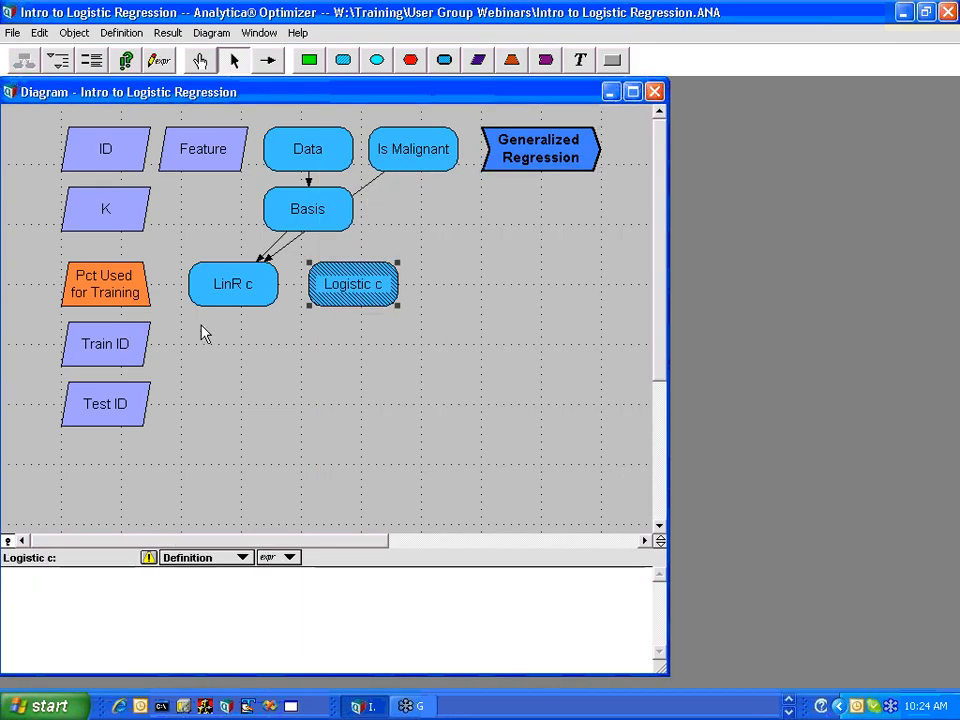
click(210, 290)
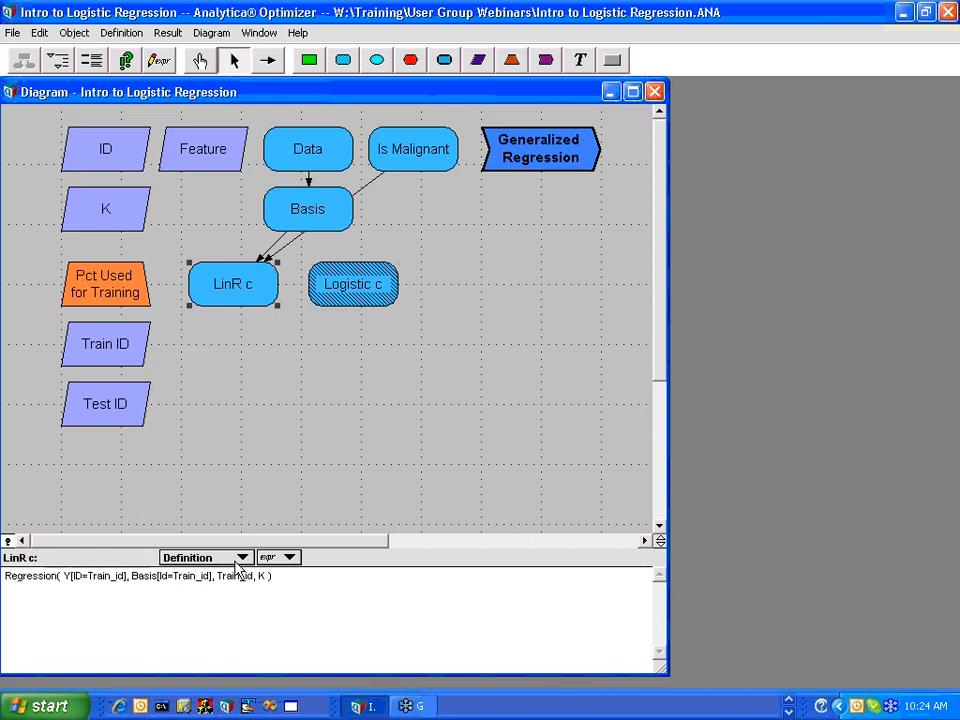
click(11, 581)
key(ctrl+c)
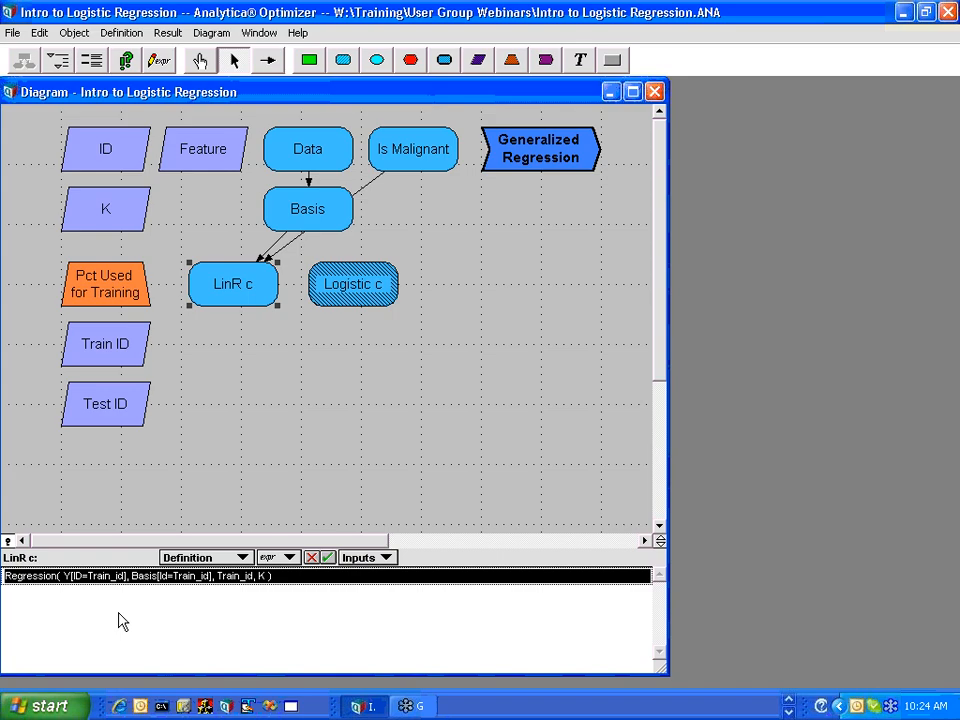
click(367, 280)
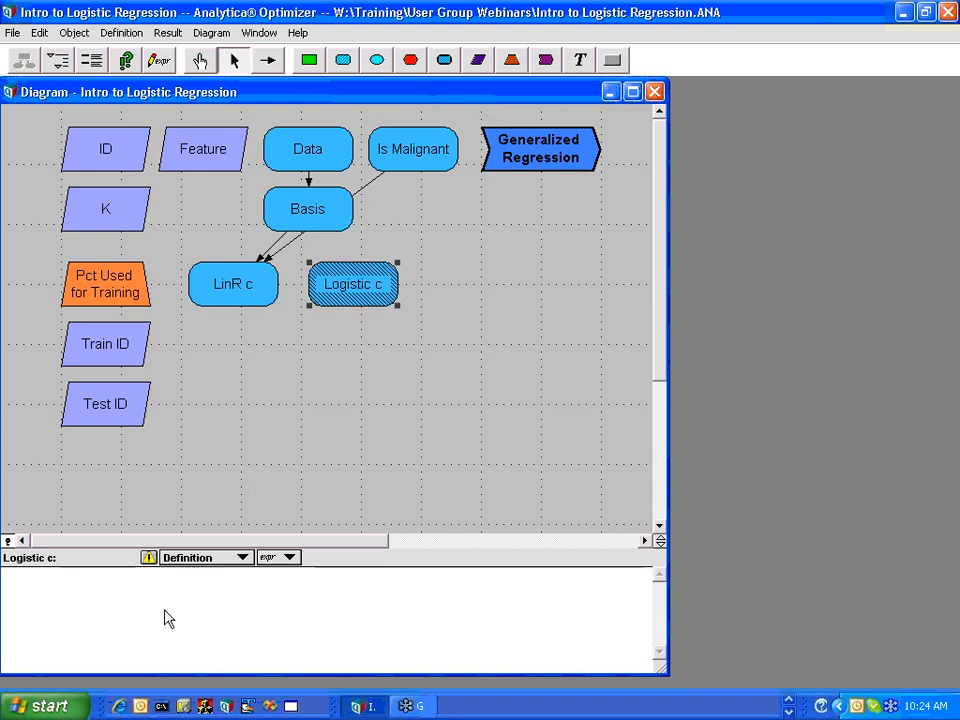
click(150, 576)
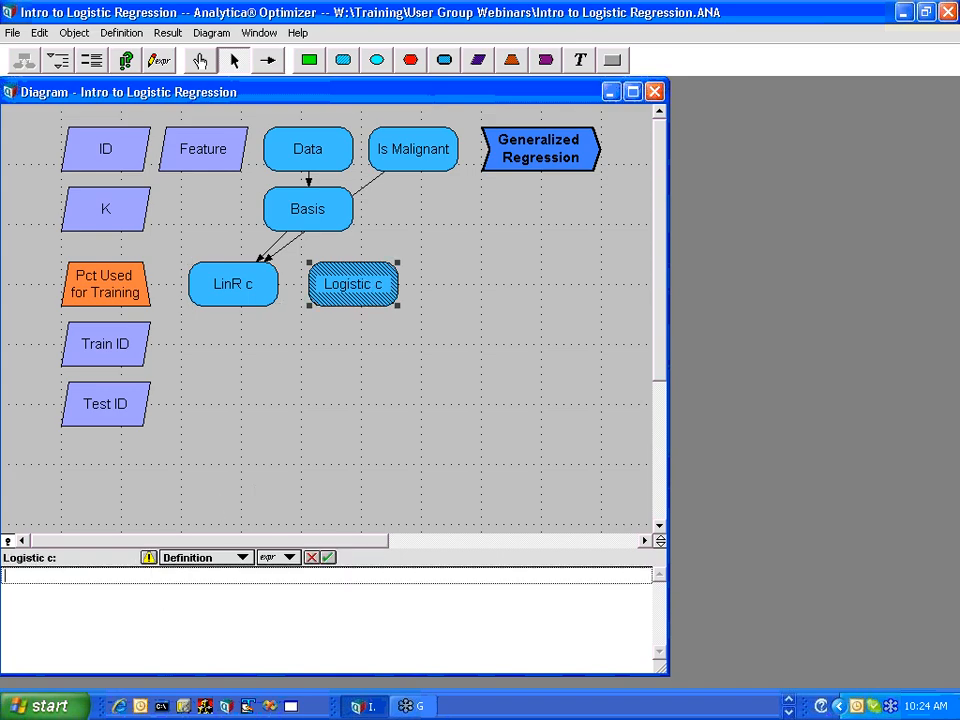
key(ctrl+v)
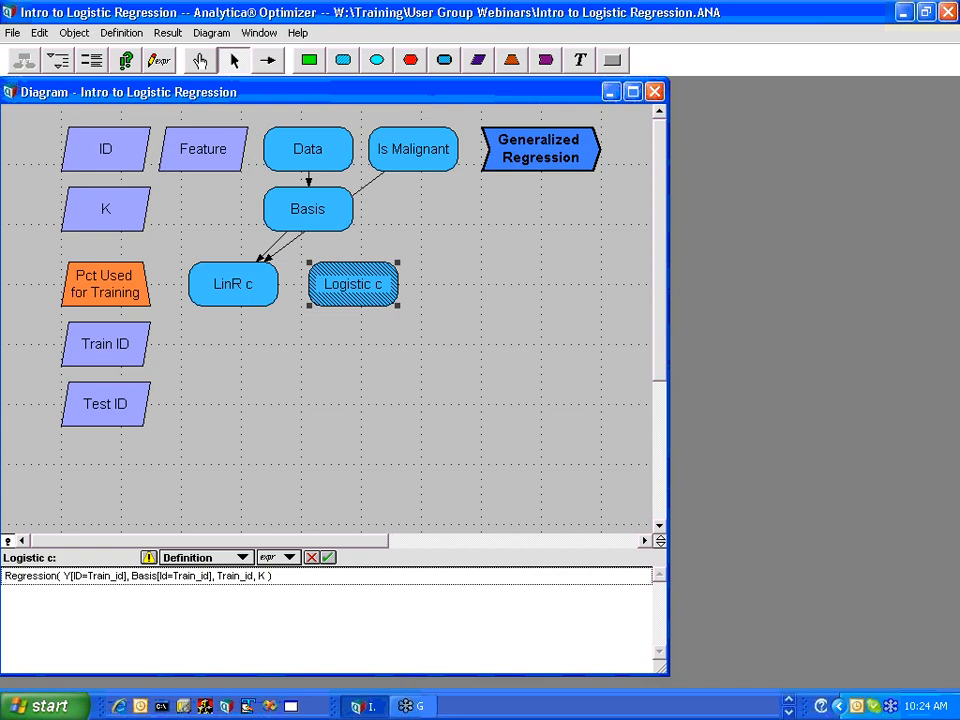
text(Logistic_)
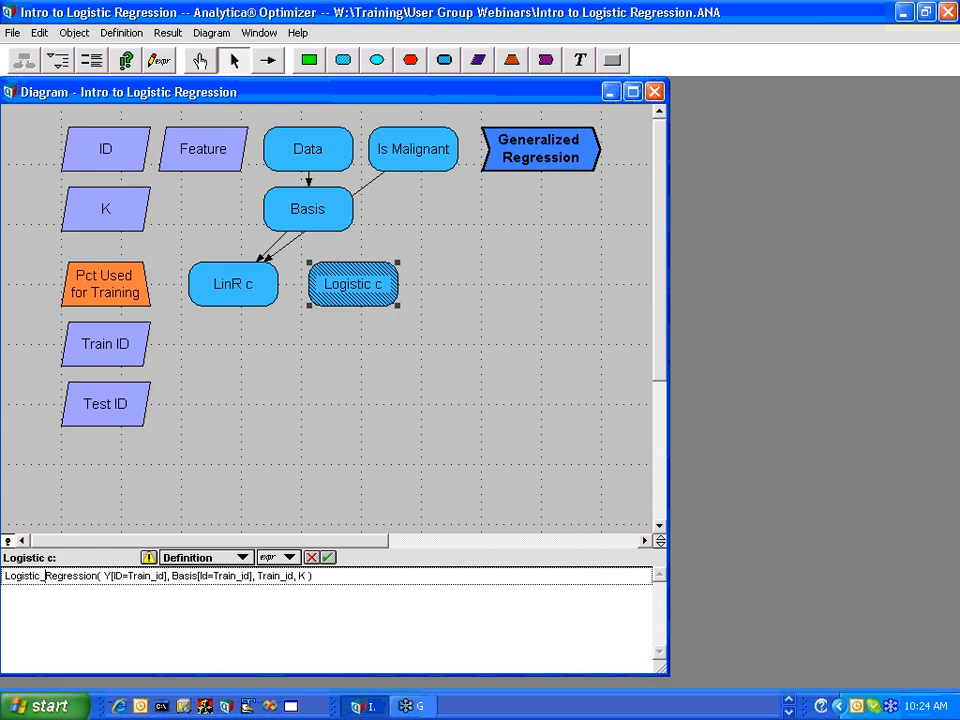
key(Return)
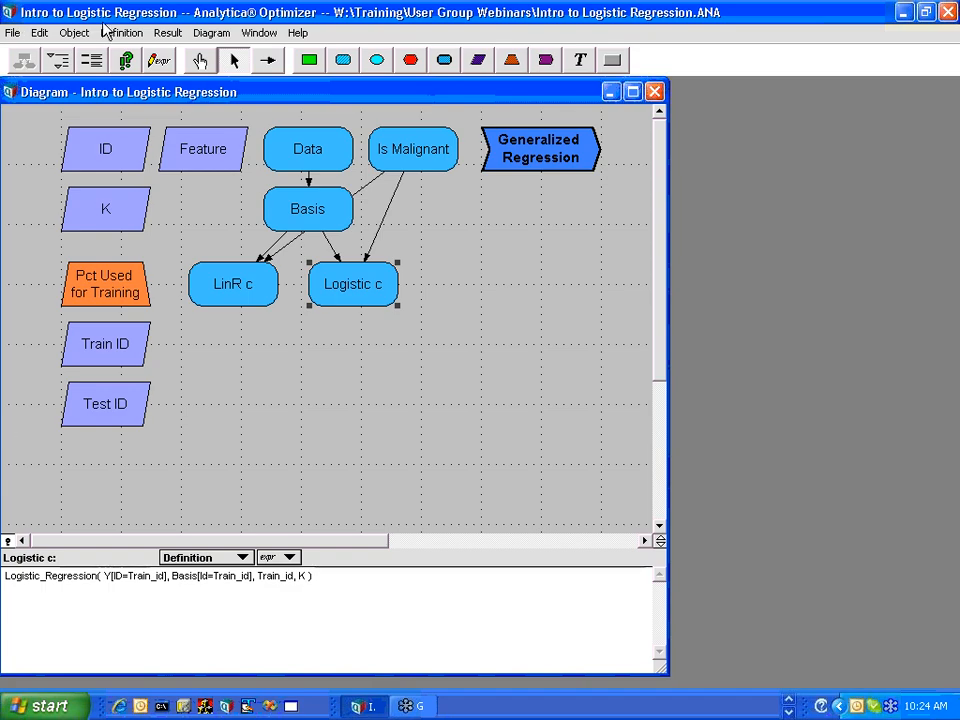
- Evaluate Logistic c, dismiss the Solver Platform SDK notice, view the coefficients over K, and close the result window
click(125, 63)
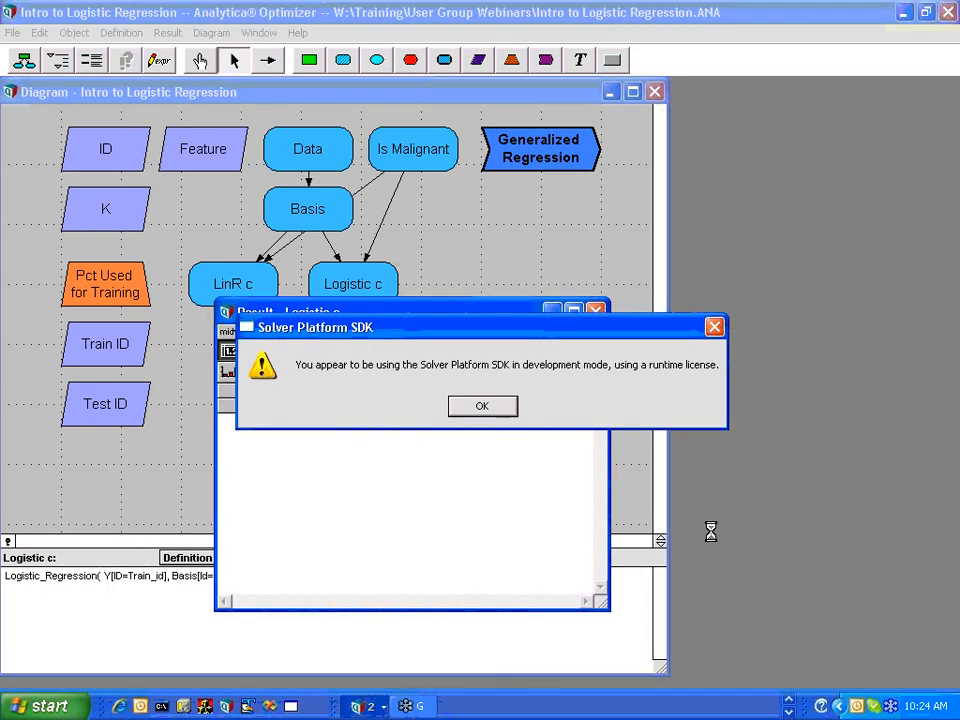
click(482, 407)
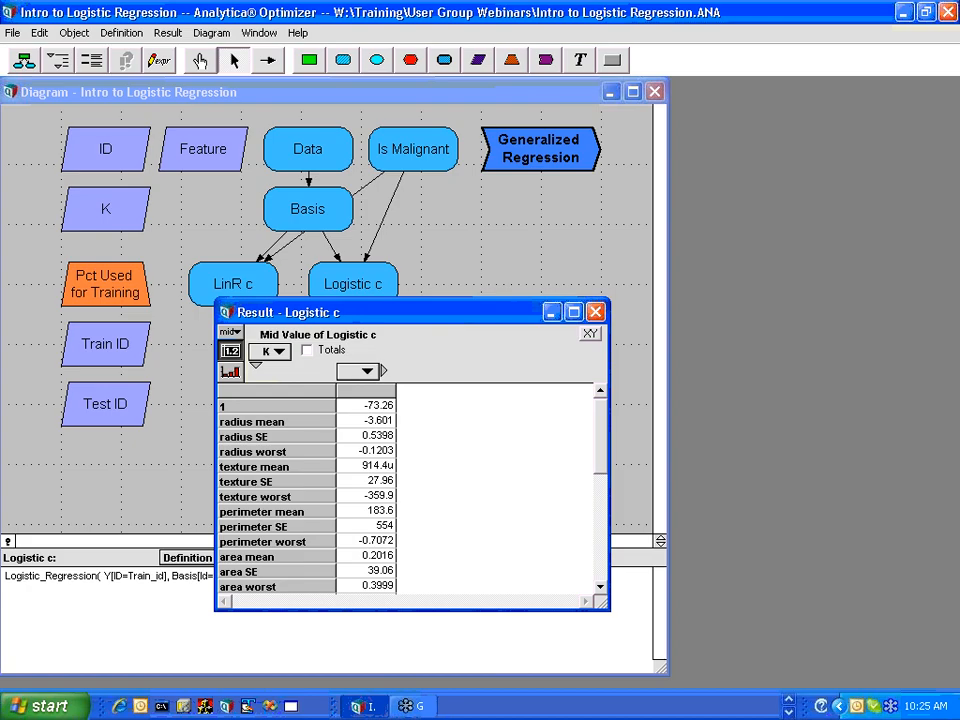
click(596, 312)
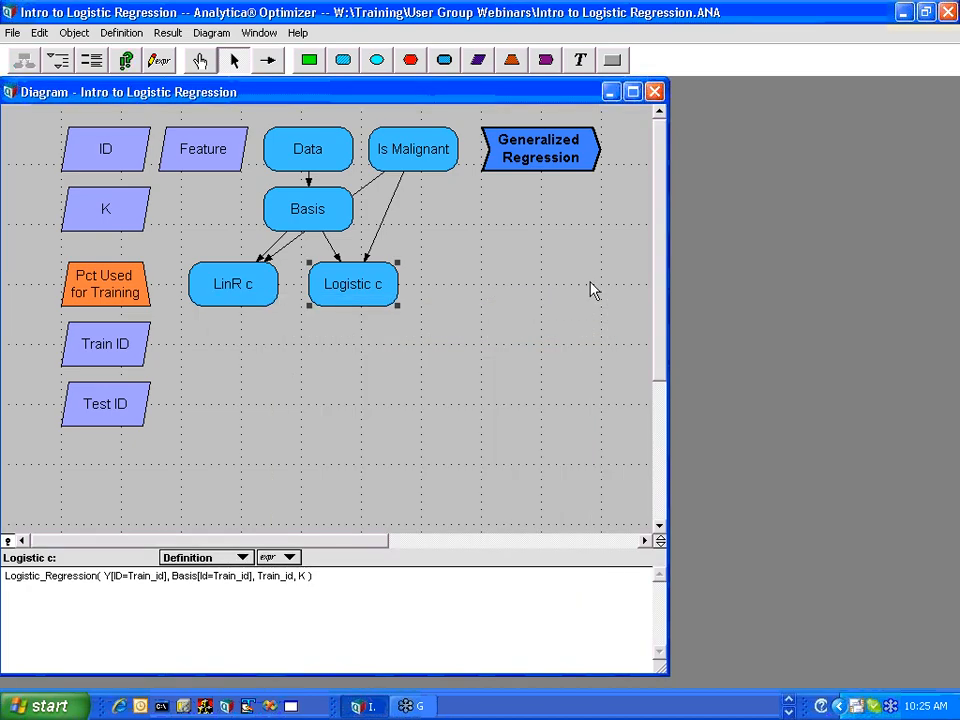
- Save the Intro to Logistic Regression model and exit Analytica
click(13, 33)
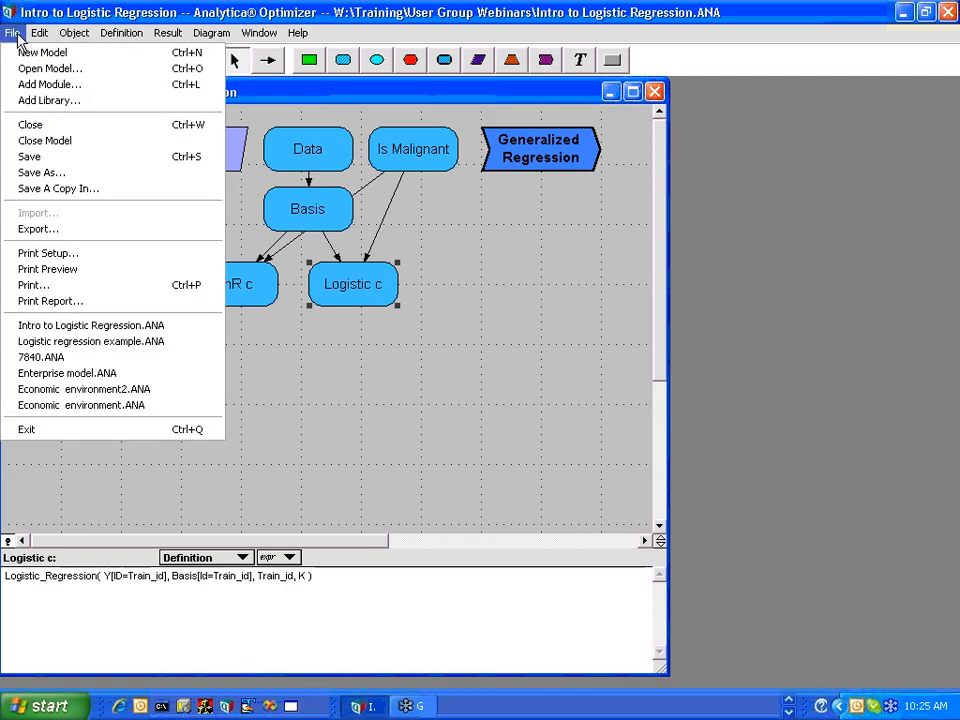
click(40, 157)
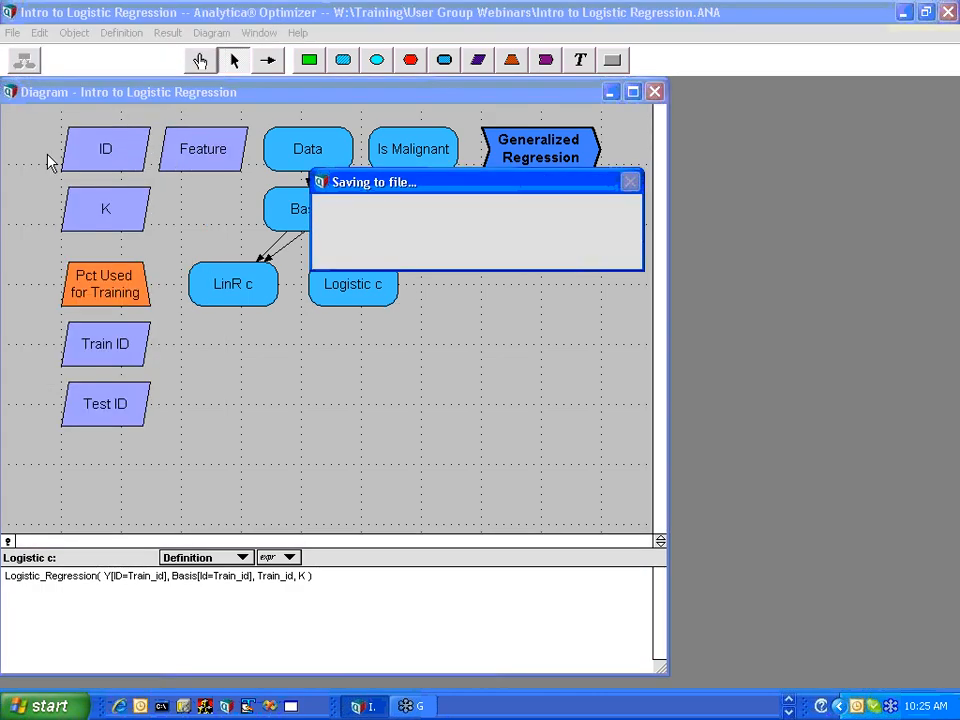
click(537, 398)
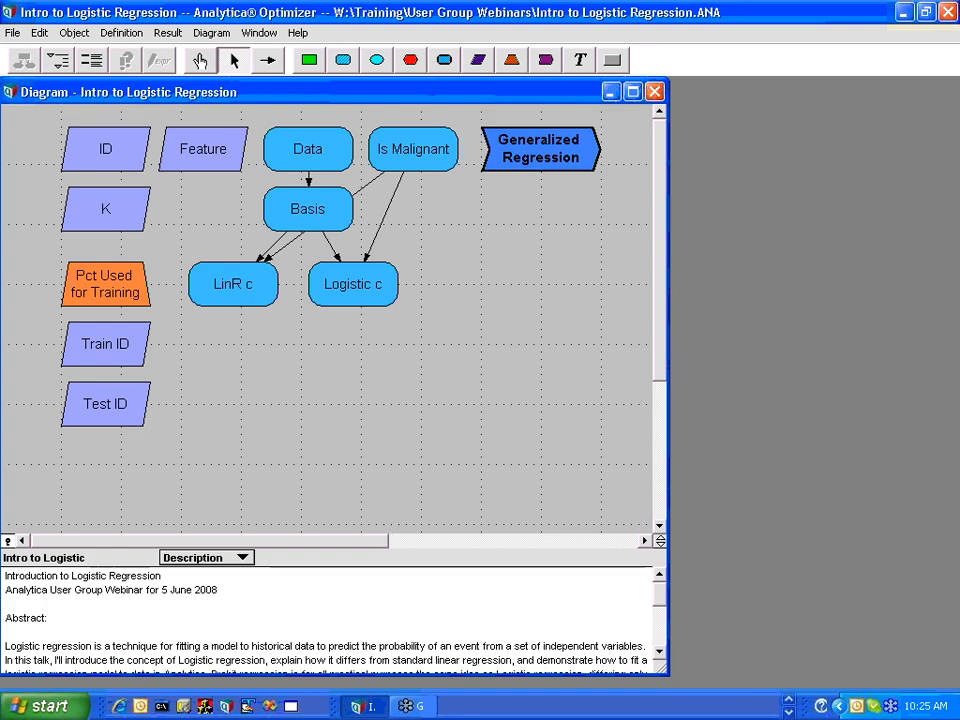
click(947, 14)
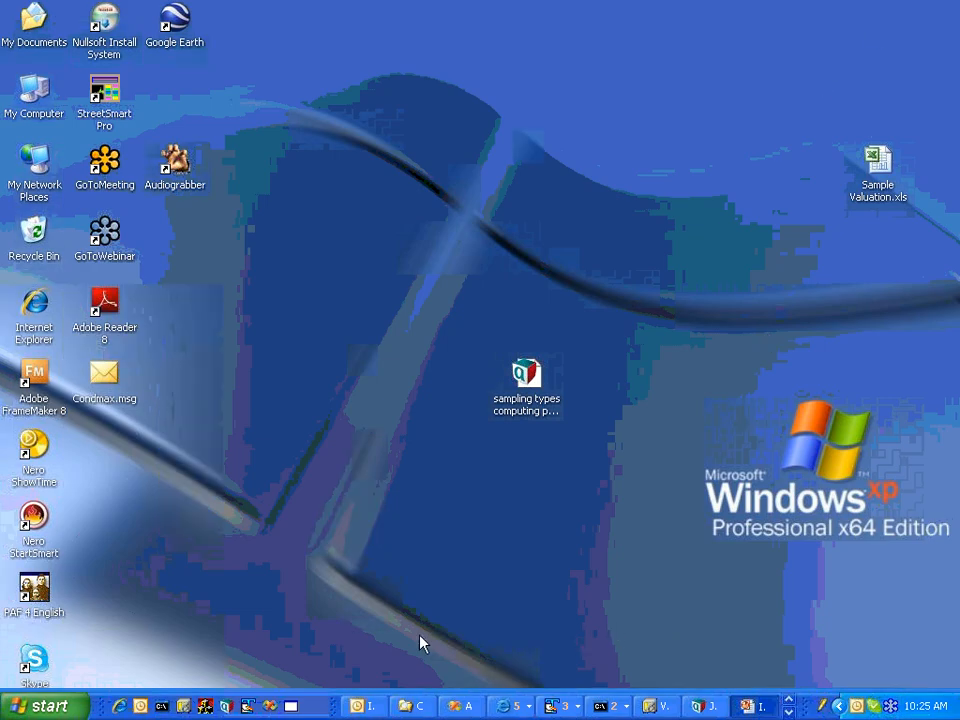
- Start Analytica 4.1.0, reopen the recent model Intro to Logistic Regression.ANA, and switch its diagram to edit mode
click(44, 707)
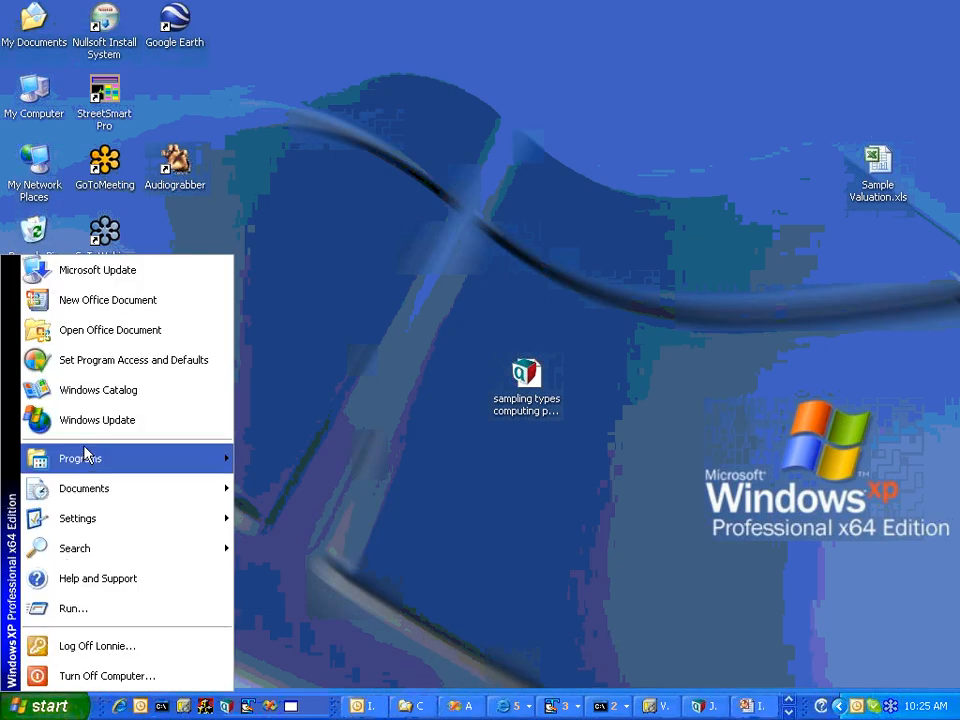
mouse_move(82, 462)
mouse_move(388, 92)
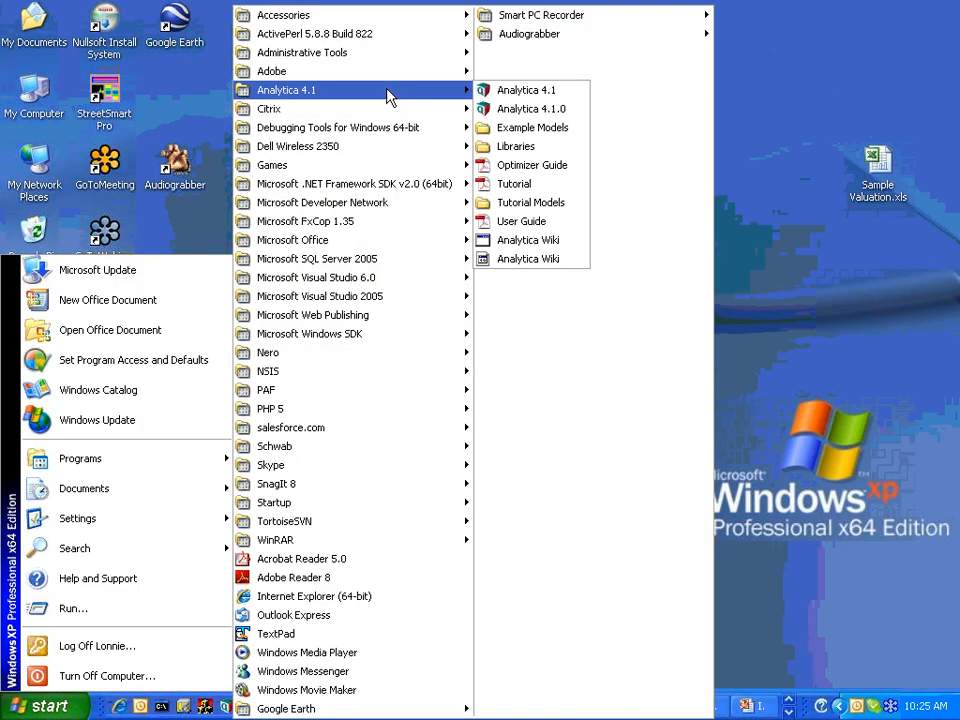
click(510, 107)
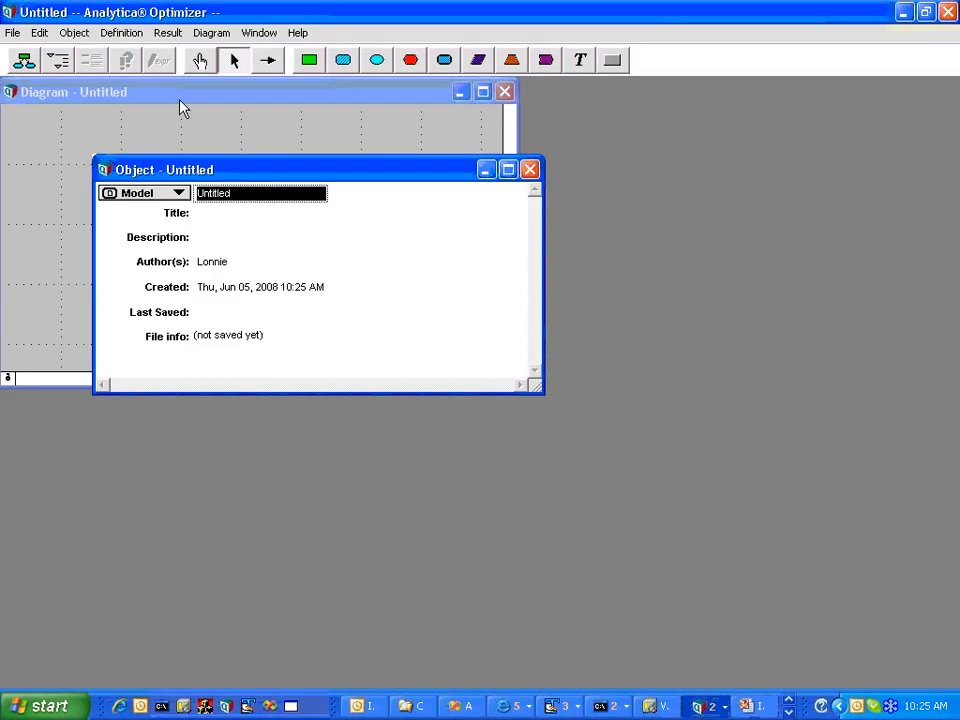
click(12, 33)
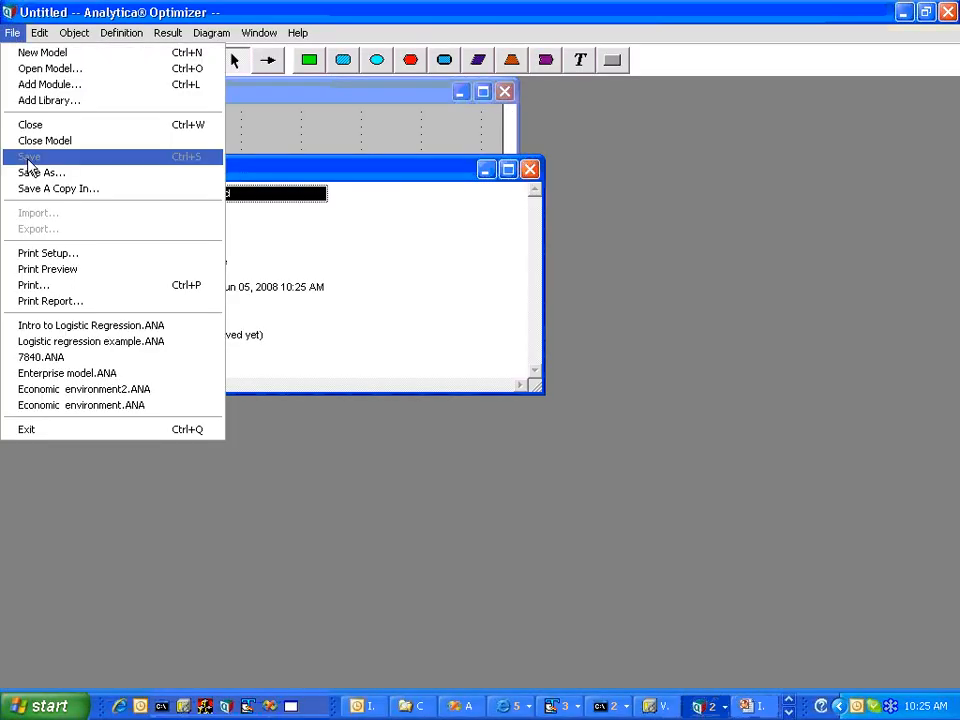
click(46, 328)
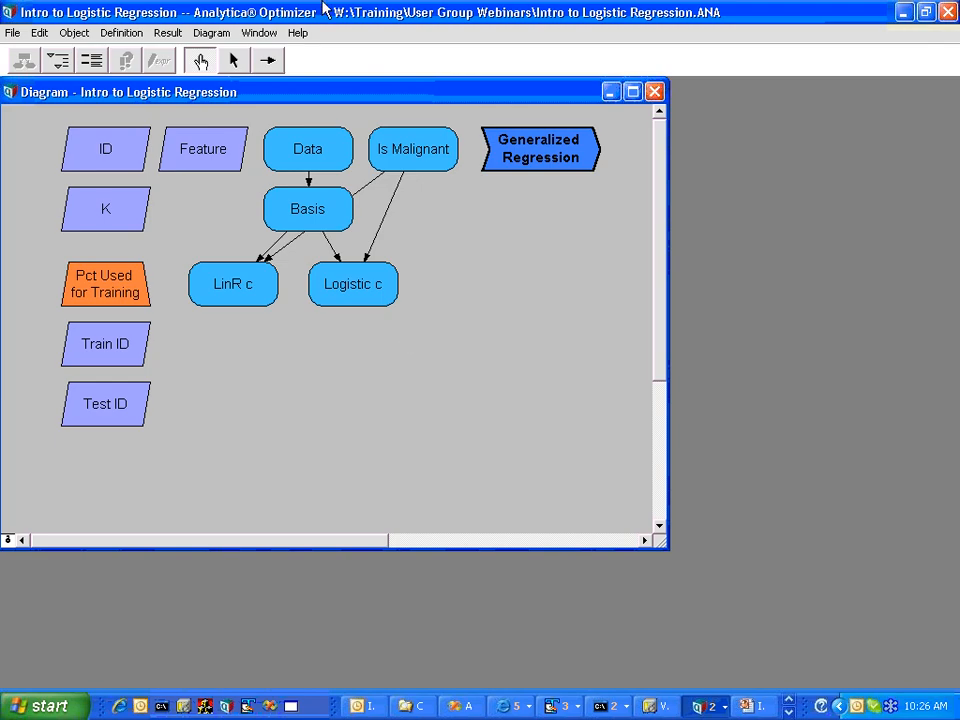
click(233, 60)
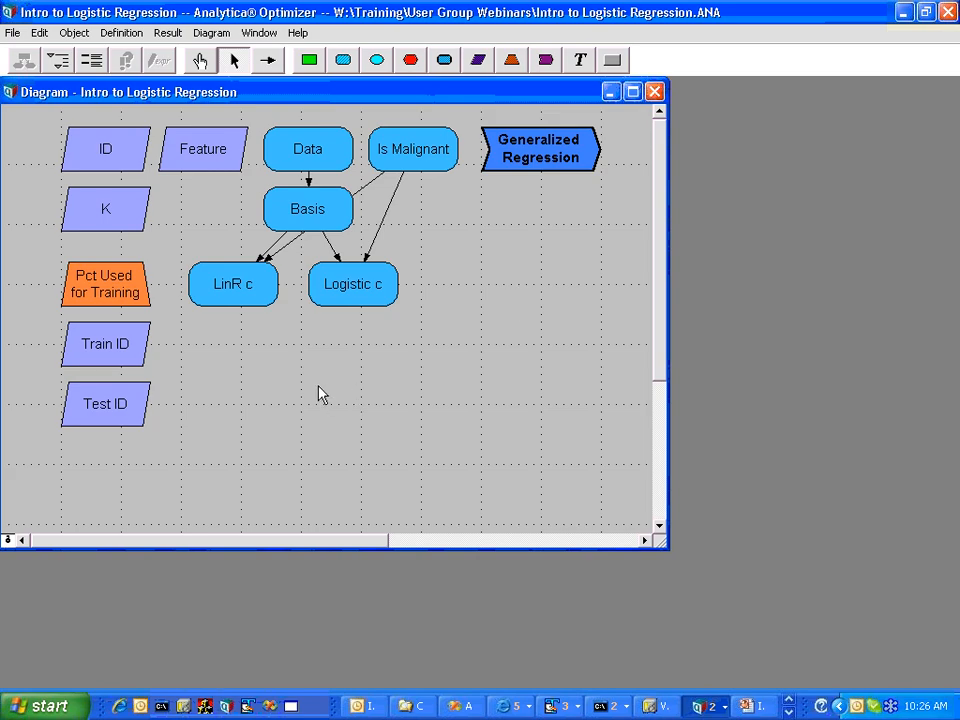
- Evaluate Logistic c and move its result window clear of the regression nodes in the diagram
click(345, 300)
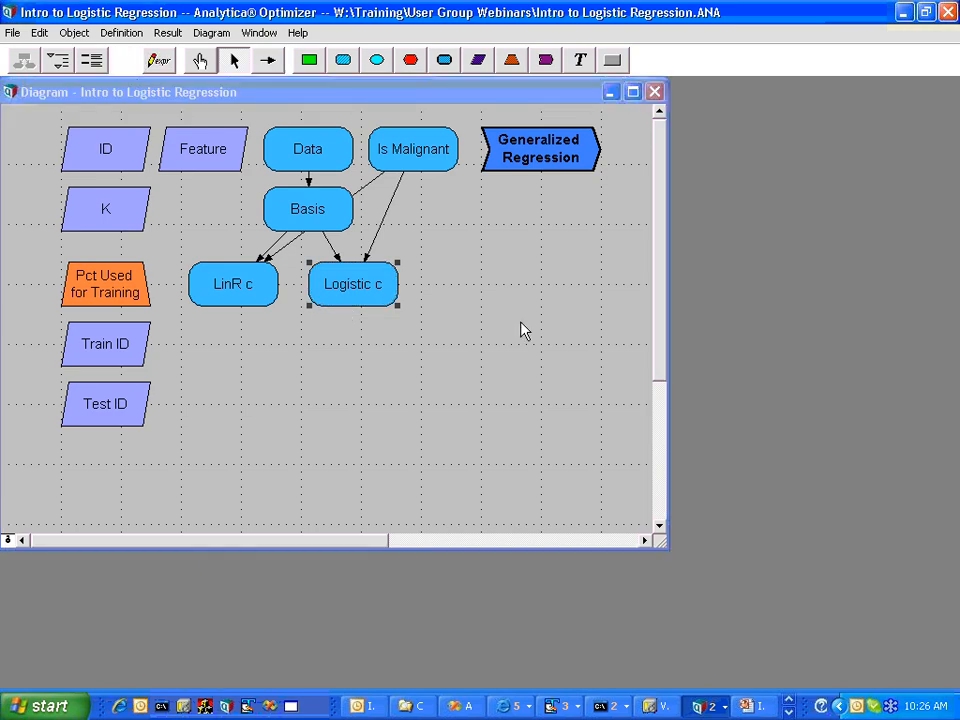
key(ctrl+r)
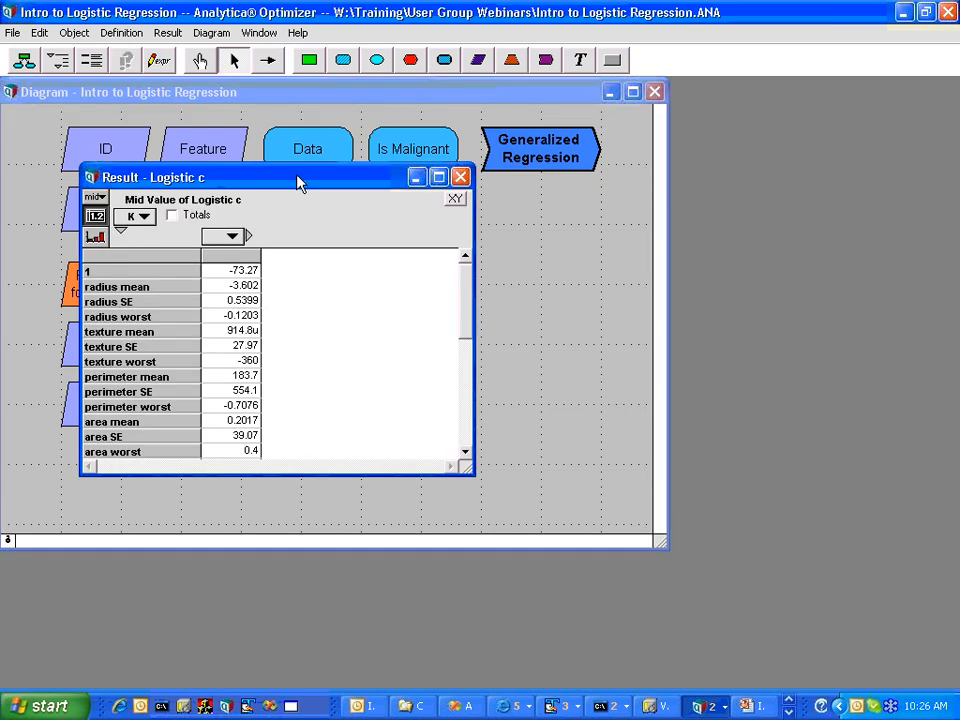
drag(300, 184, 731, 279)
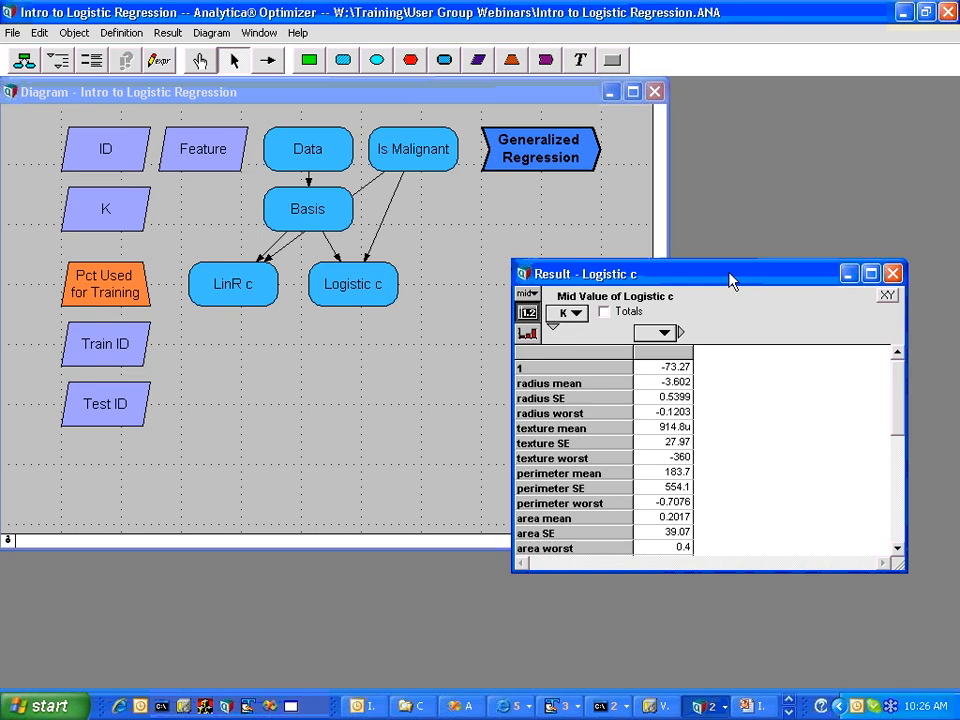
drag(748, 281, 835, 270)
- Evaluate LinR c and arrange its result window side by side with the Logistic c result
click(350, 288)
click(233, 284)
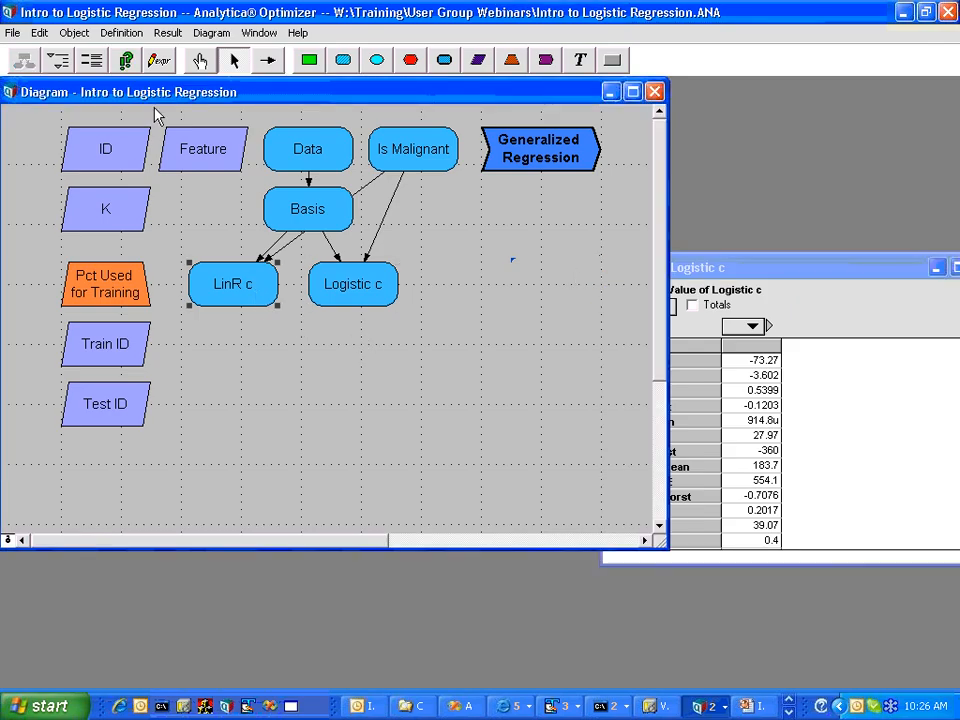
click(126, 60)
drag(364, 197, 409, 267)
click(760, 280)
drag(759, 265, 697, 272)
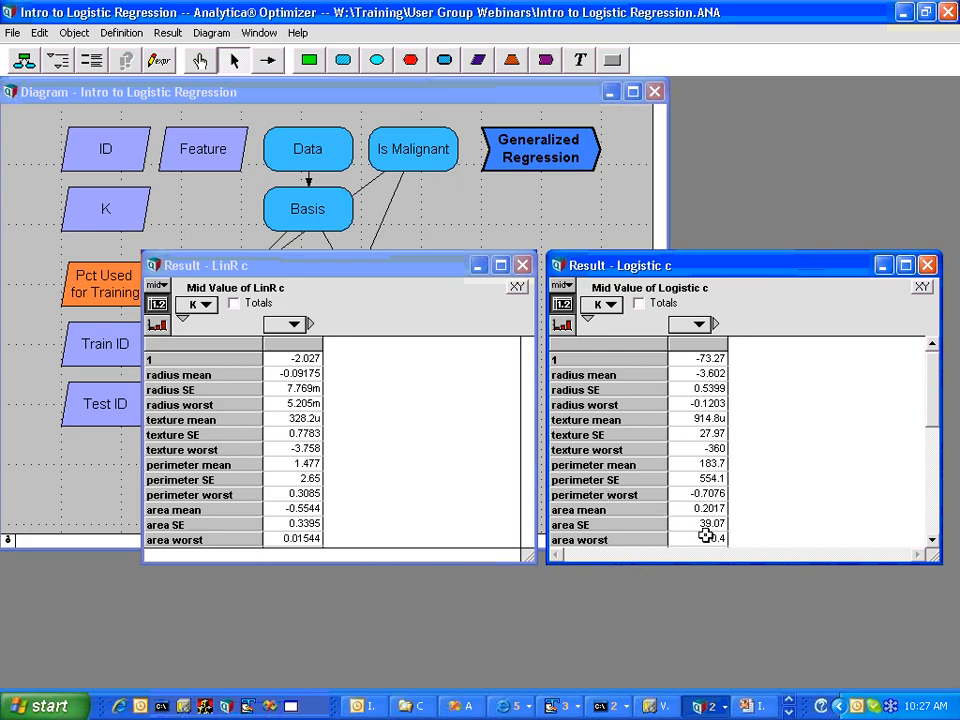
- Compare the perimeter SE coefficient between the Logistic c and LinR c result tables
click(694, 480)
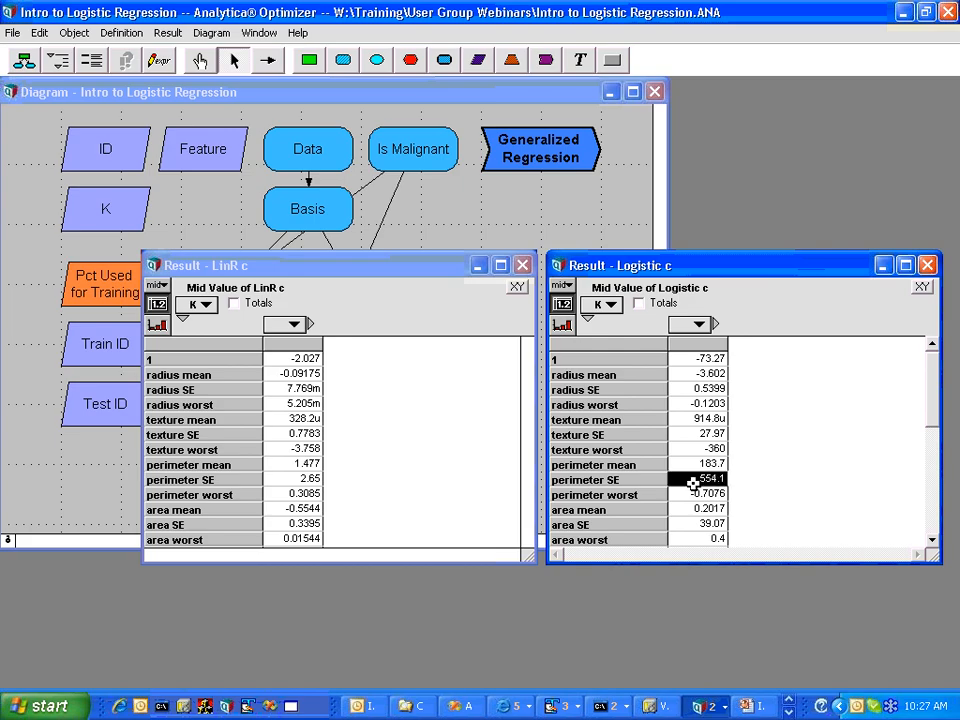
click(277, 482)
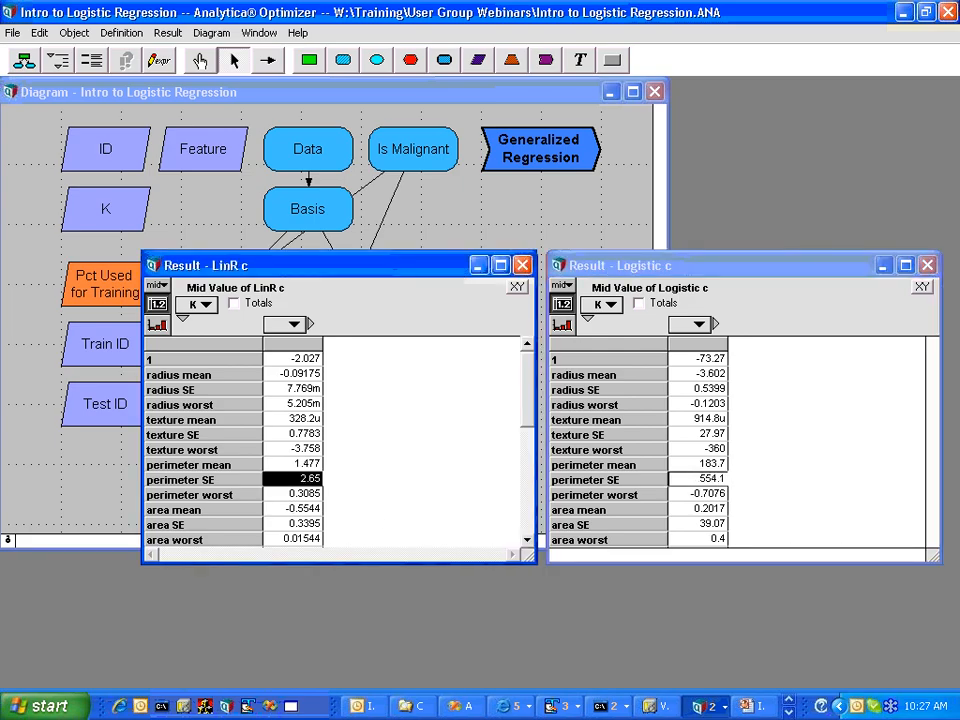
click(787, 453)
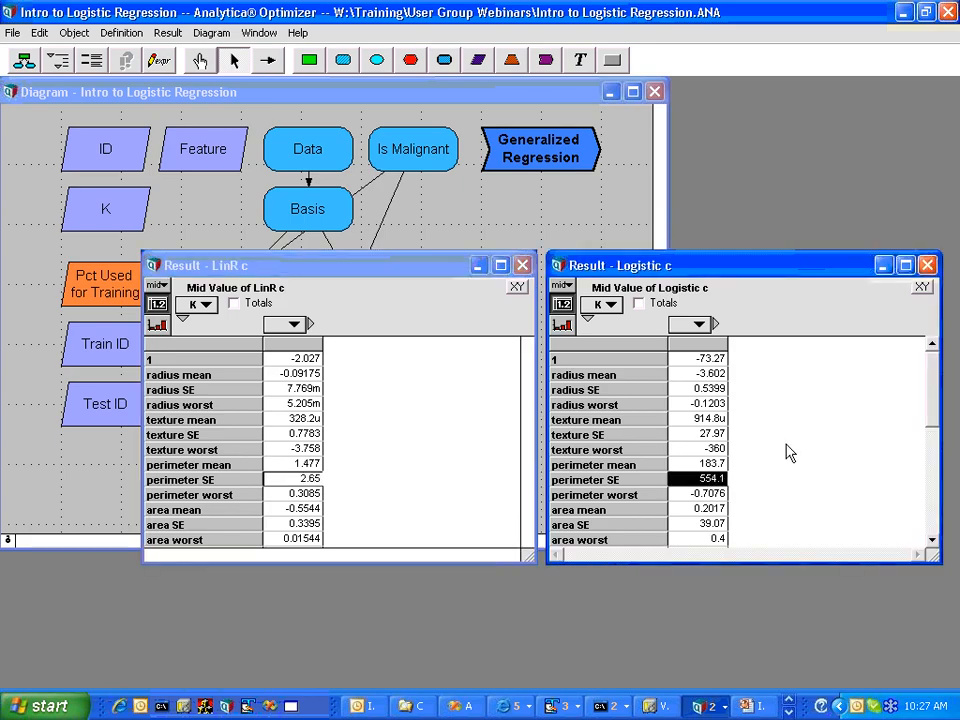
- Add Linr_c as another variable in the XY comparison sources of the Logistic c result
click(921, 287)
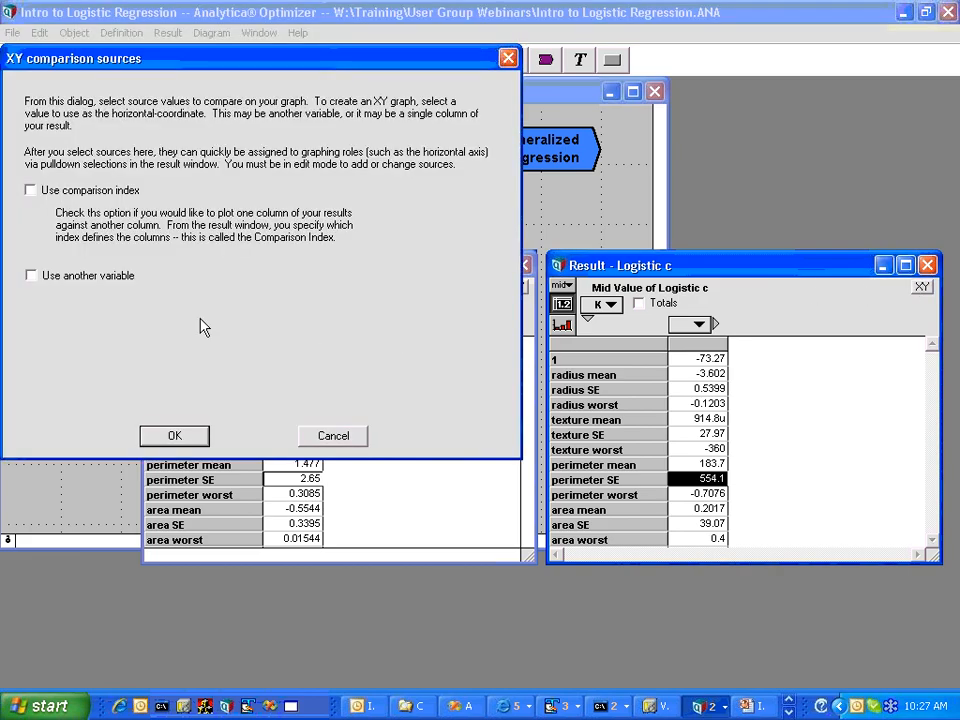
click(112, 287)
click(435, 349)
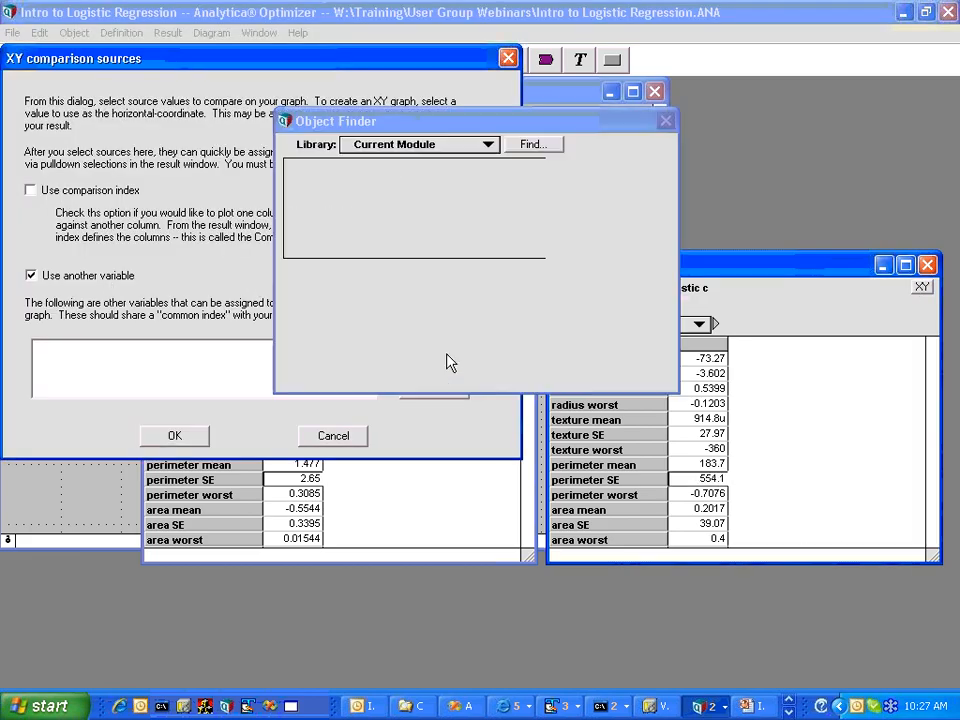
click(355, 243)
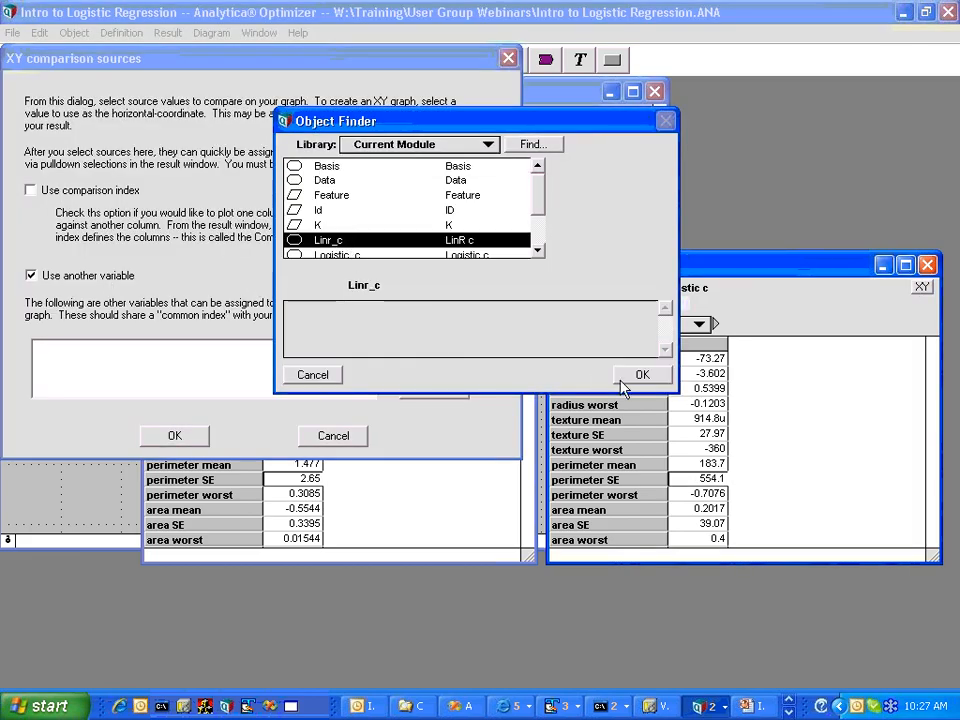
click(655, 378)
click(172, 437)
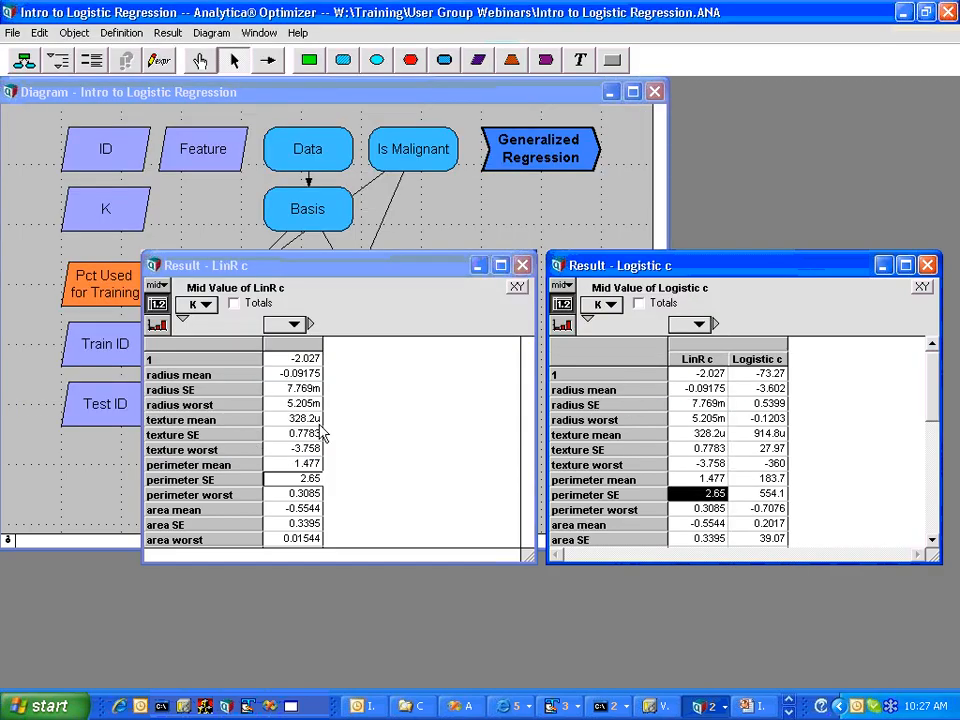
- Graph Logistic c against LinR c with the symbols-only line style, and move and enlarge the result window
click(562, 325)
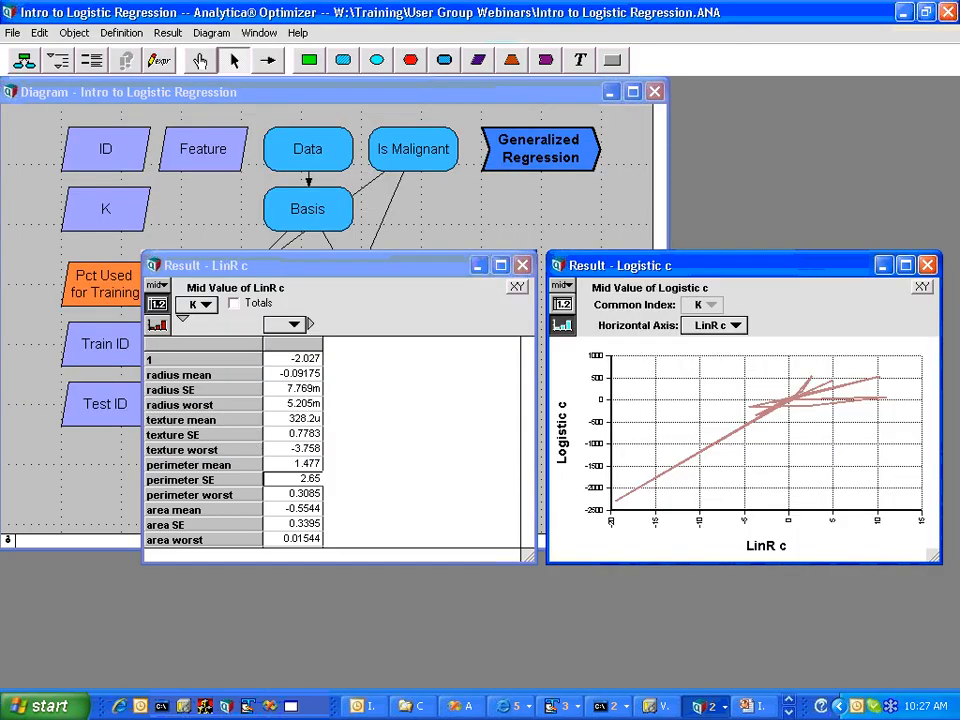
double_click(658, 392)
click(262, 276)
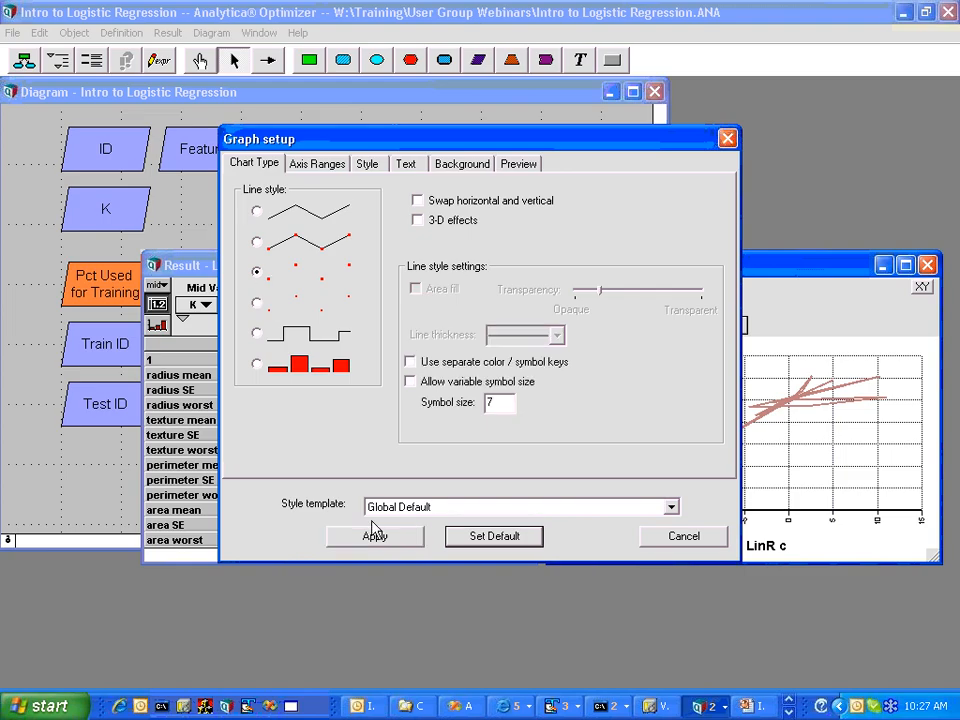
click(375, 535)
drag(756, 272, 304, 143)
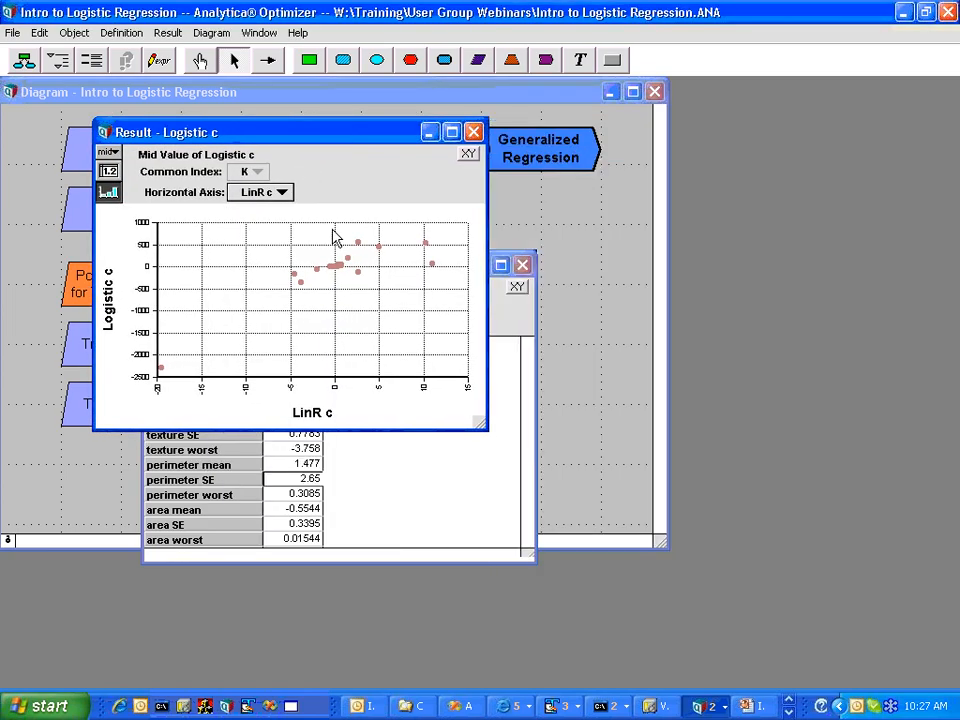
drag(570, 474, 848, 640)
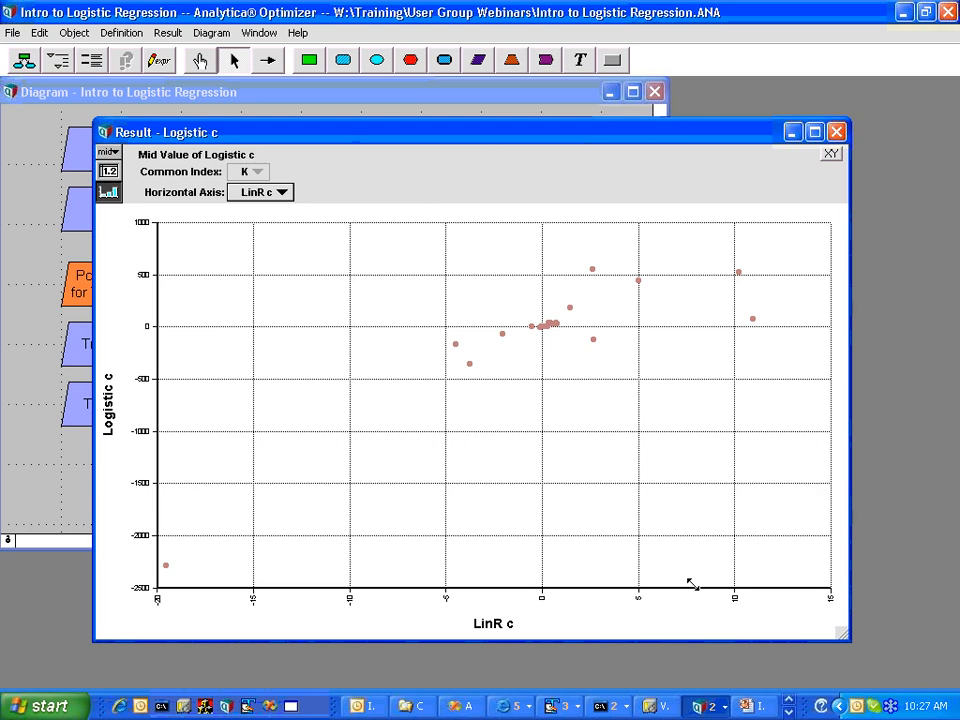
- Set the font size of the graph's axis labels to 12 and apply it
double_click(585, 457)
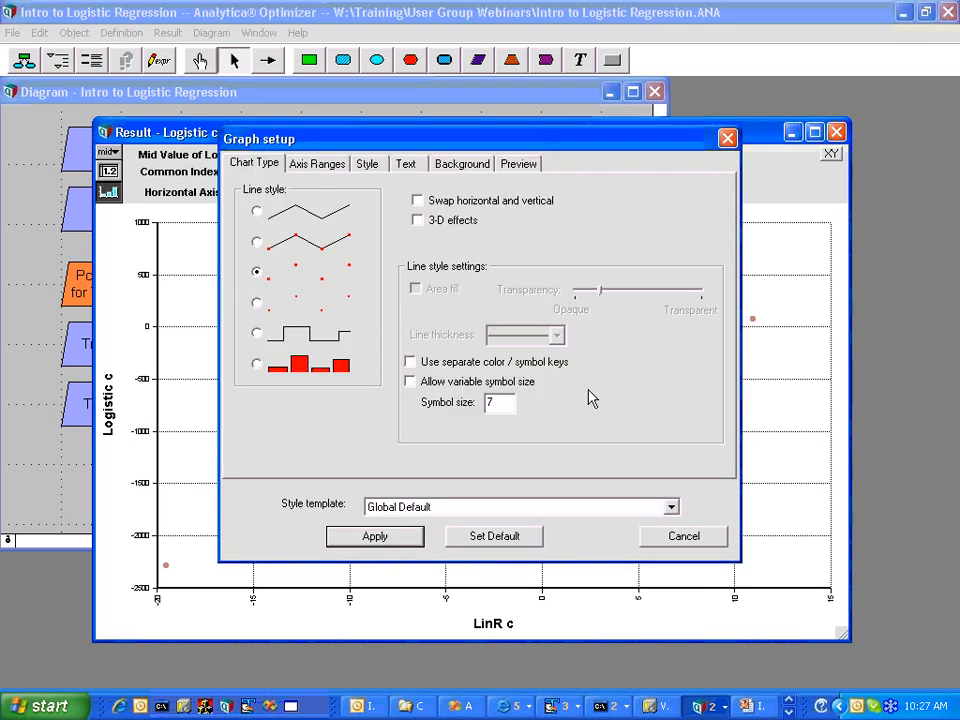
click(405, 163)
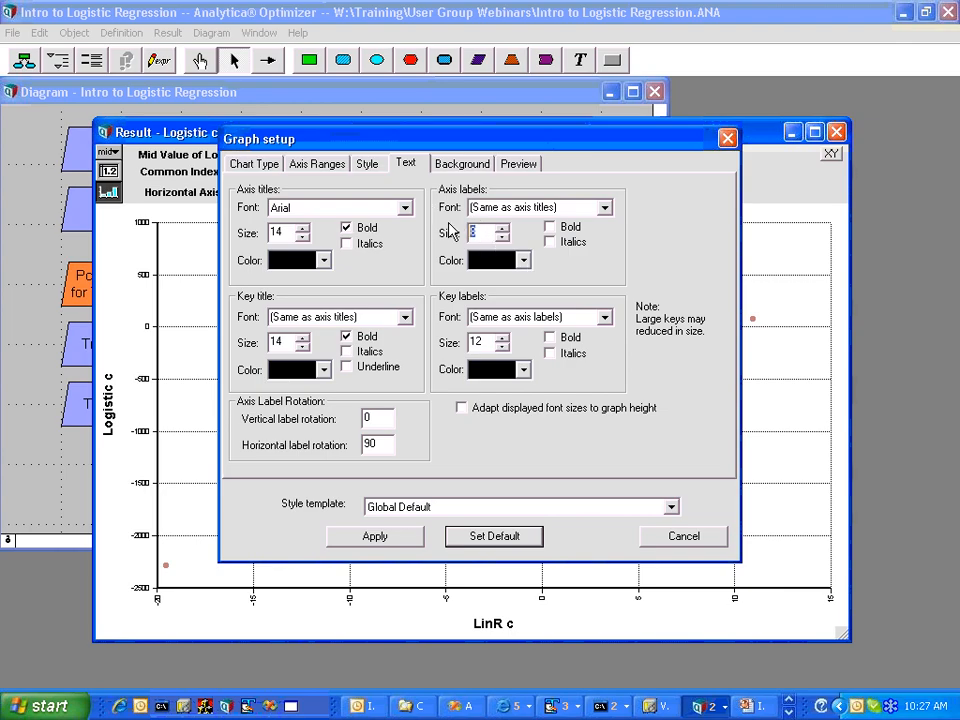
text(12)
click(366, 540)
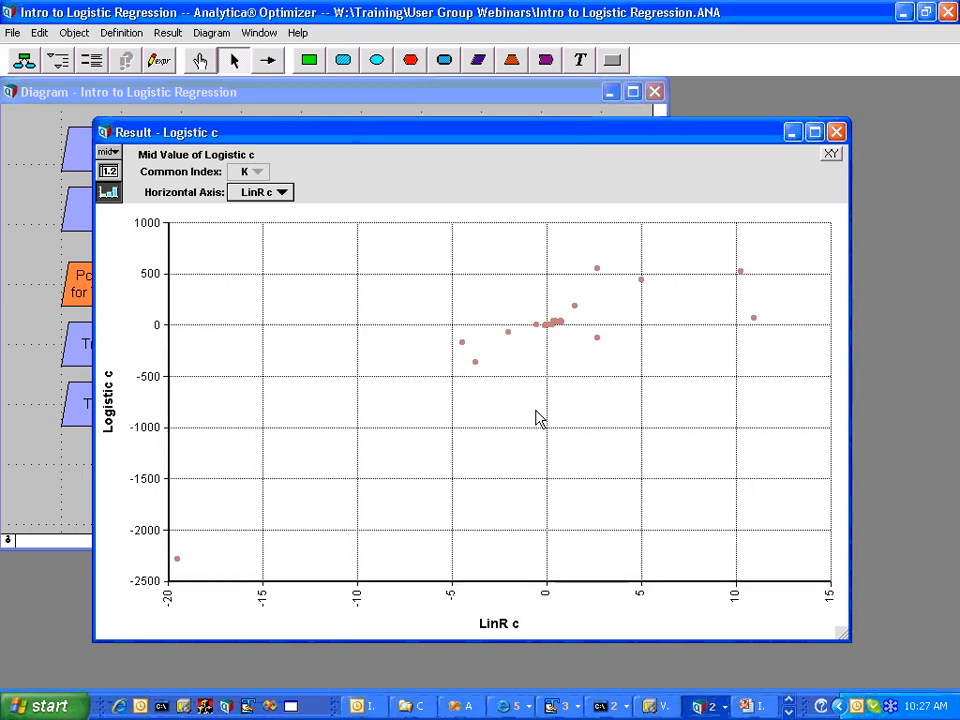
- Set the font size of the graph's axis labels to 11 and make the graph settings the default
double_click(536, 418)
double_click(482, 232)
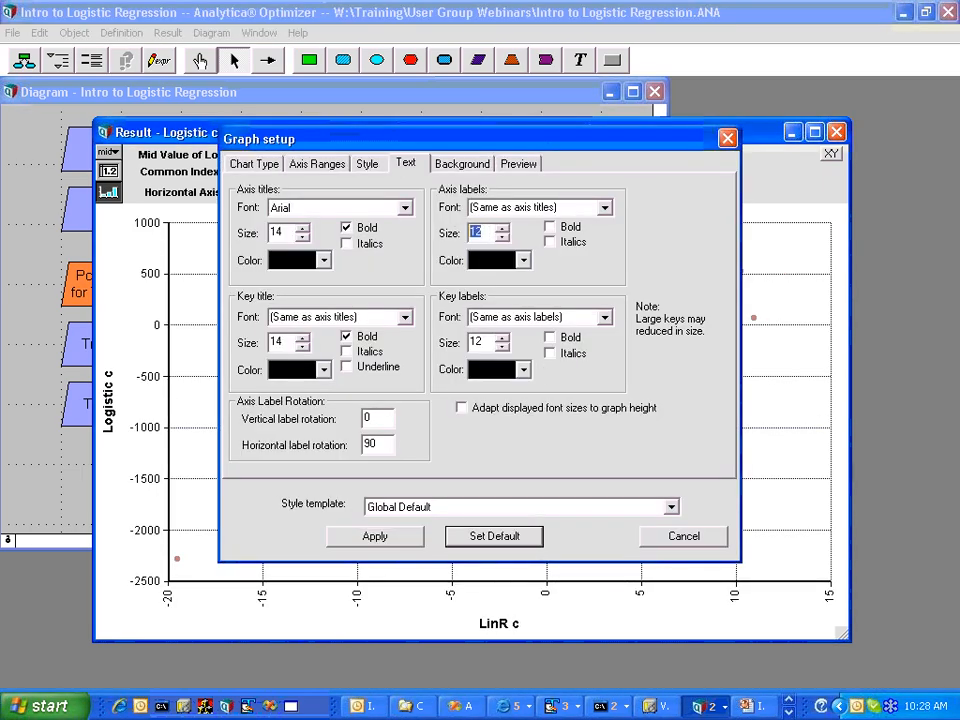
text(11)
click(516, 537)
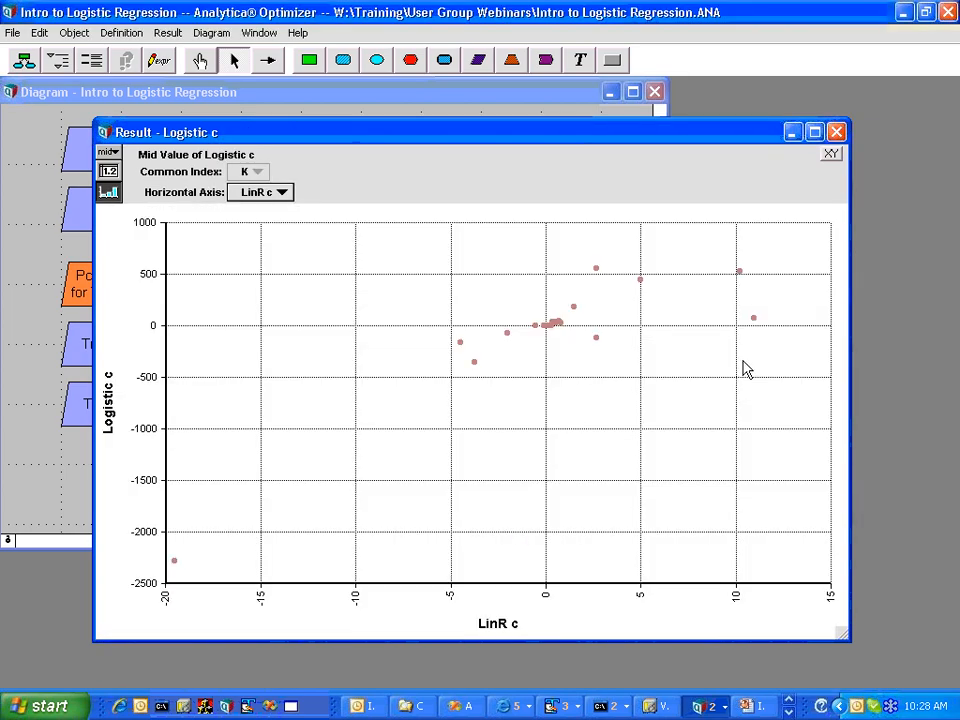
- Inspect the point with the highest LinR c value in the scatter plot, and close both result windows
mouse_move(754, 320)
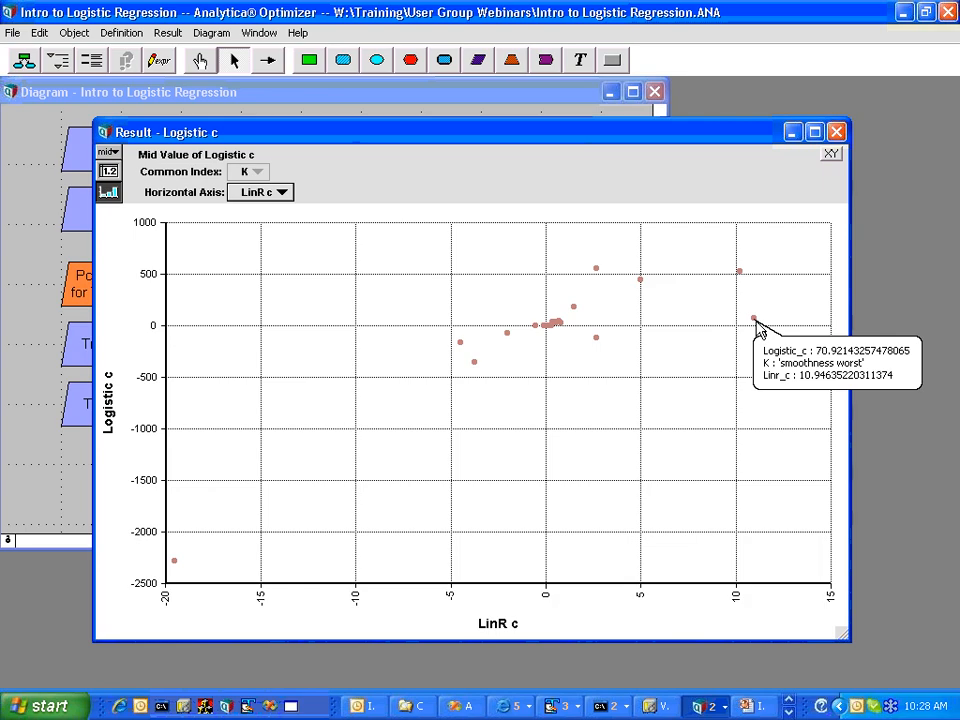
click(836, 132)
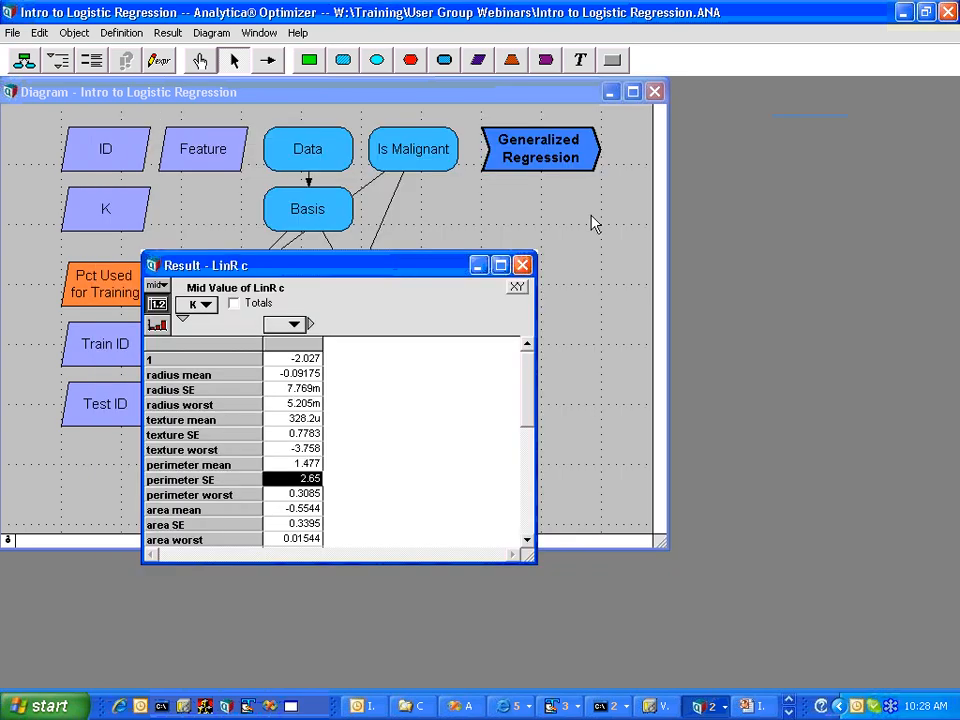
click(522, 265)
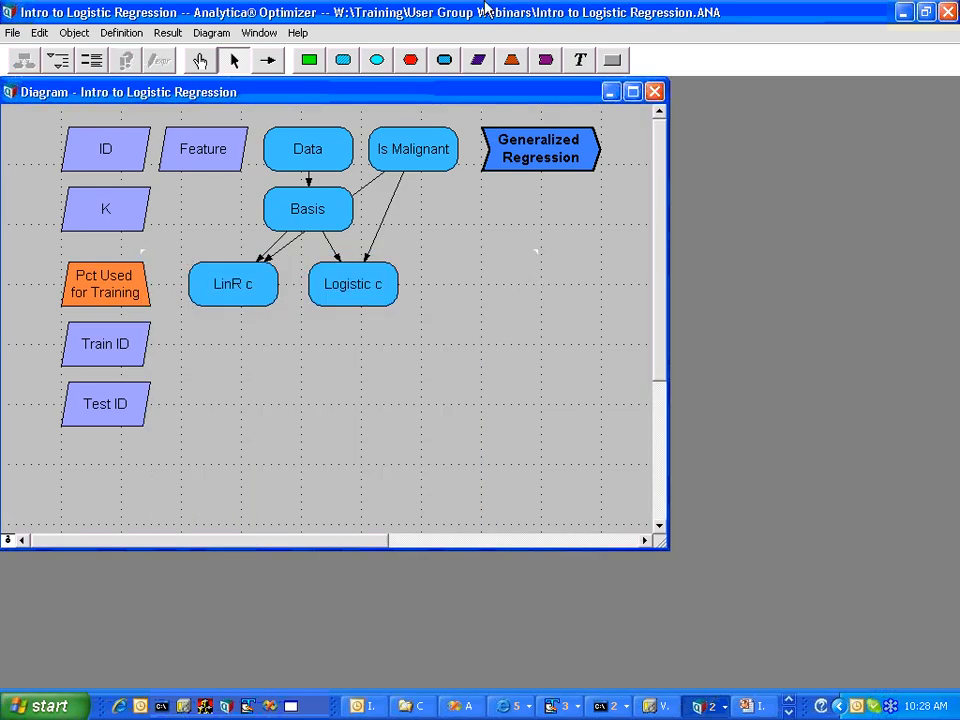
- Add a variable node titled "LinR P(Y)" directly below the LinR c node
drag(347, 68, 233, 347)
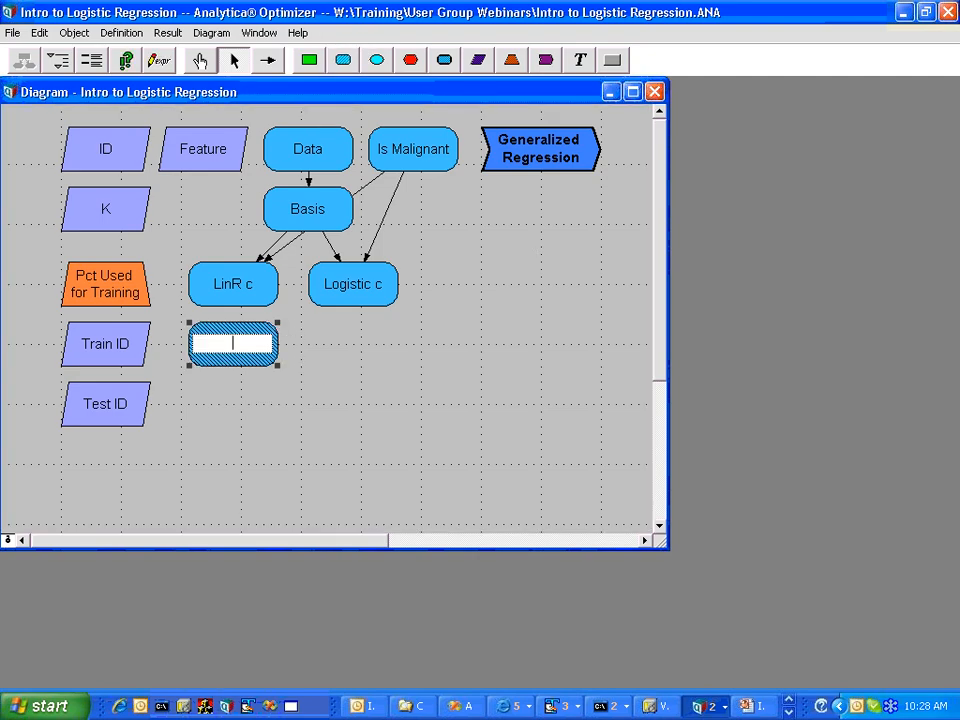
text(LinR p(Y))
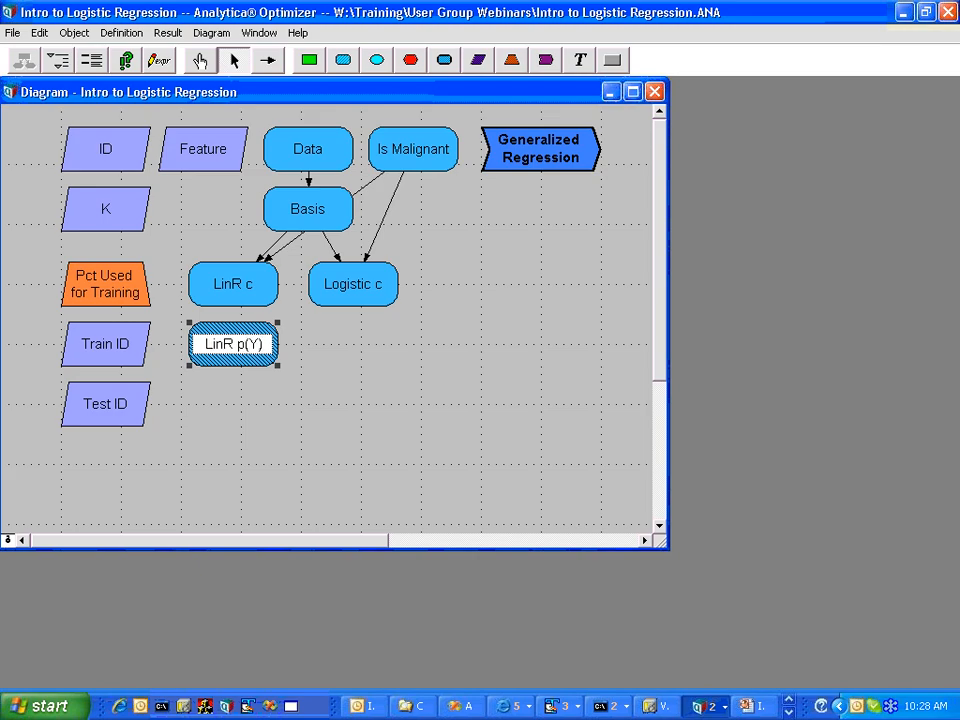
key(BackSpace)
key(BackSpace)
key(BackSpace)
key(BackSpace)
key(BackSpace)
text(P(Y))
key(Return)
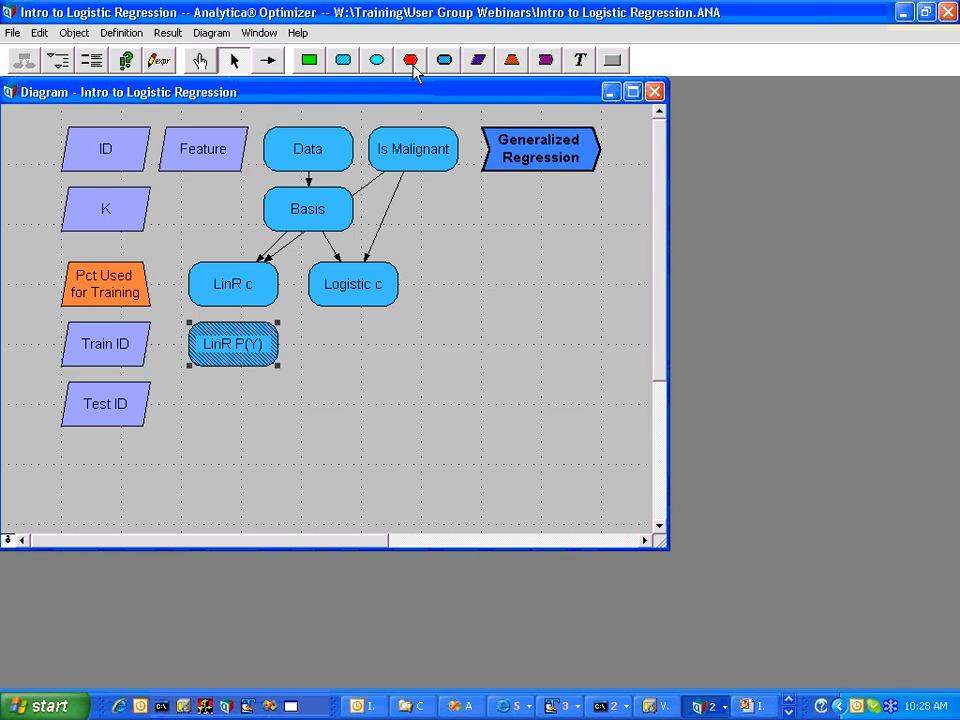
- Add a variable node titled "Test y" in the same row as LinR P(Y), below Generalized Regression, and define it as Y
click(344, 61)
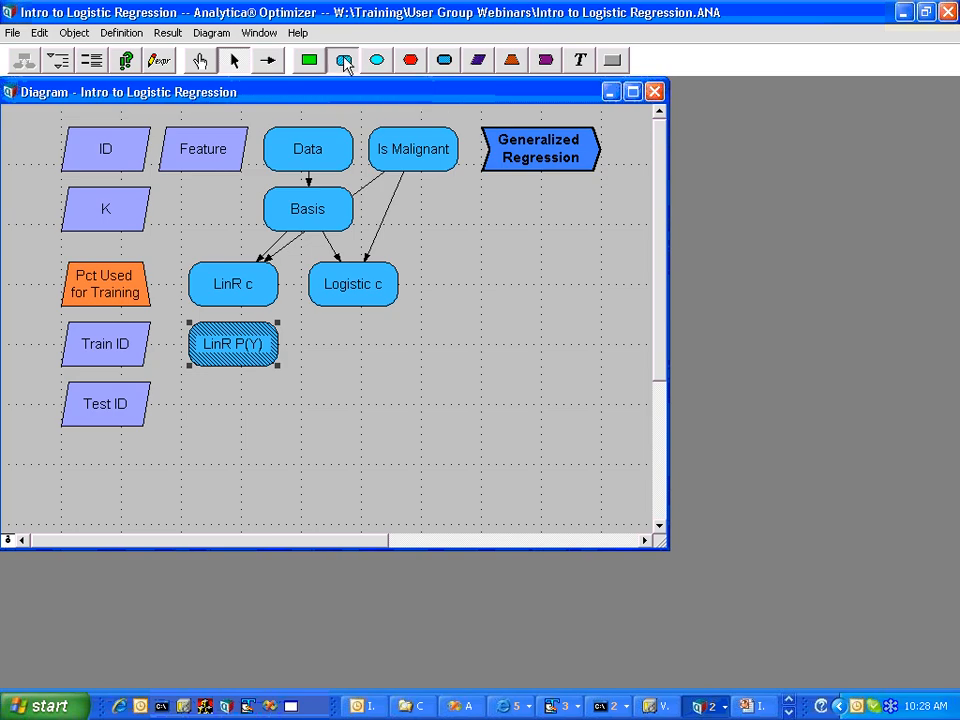
click(488, 343)
text(Test y)
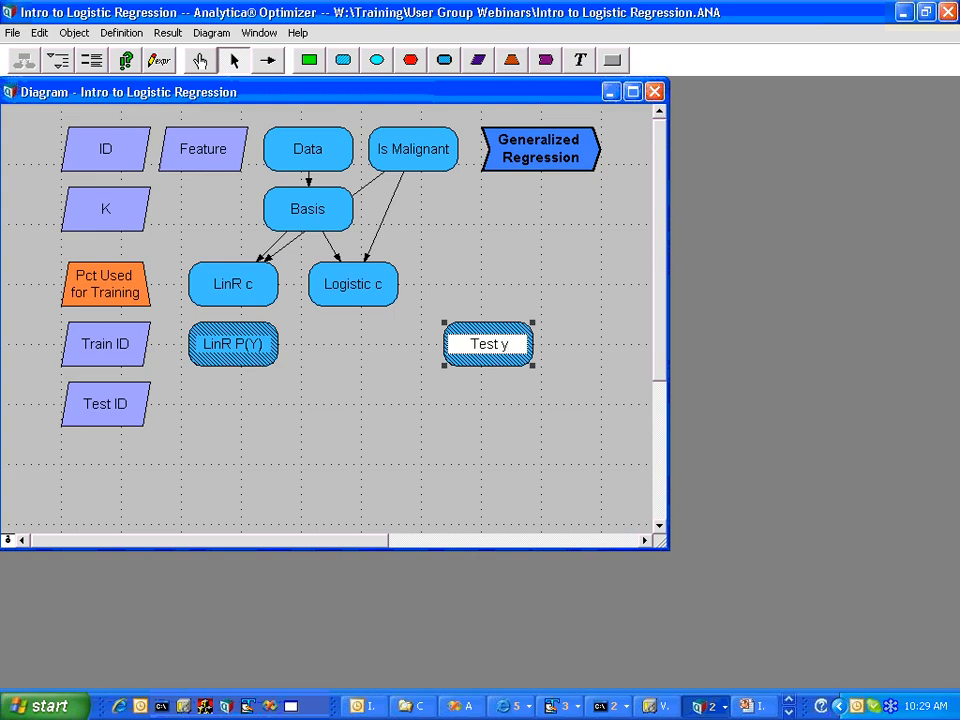
key(Return)
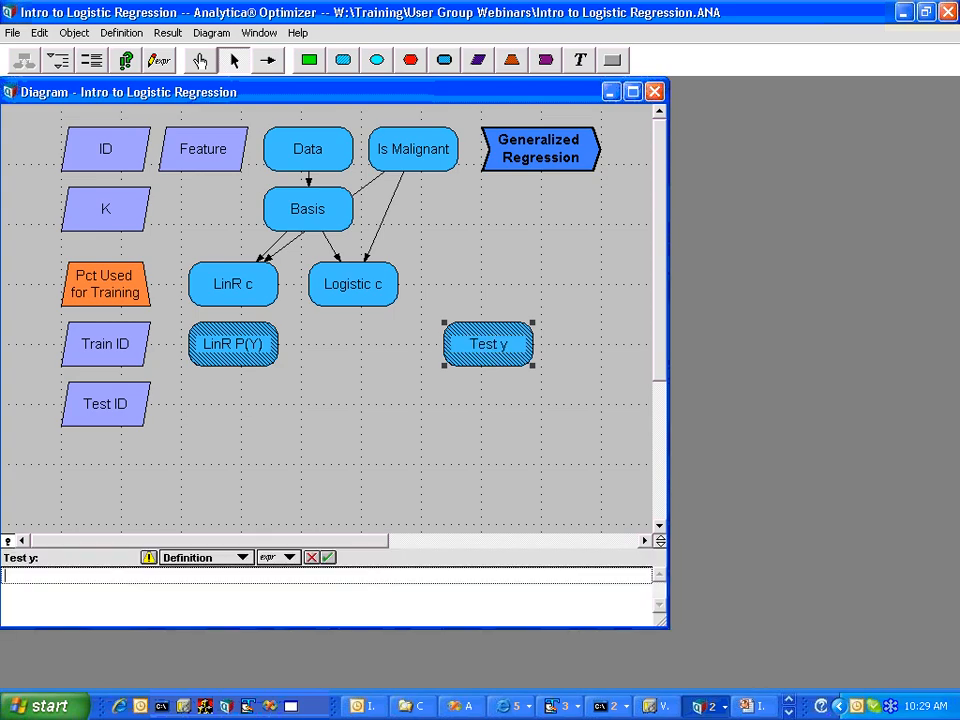
text(Y)
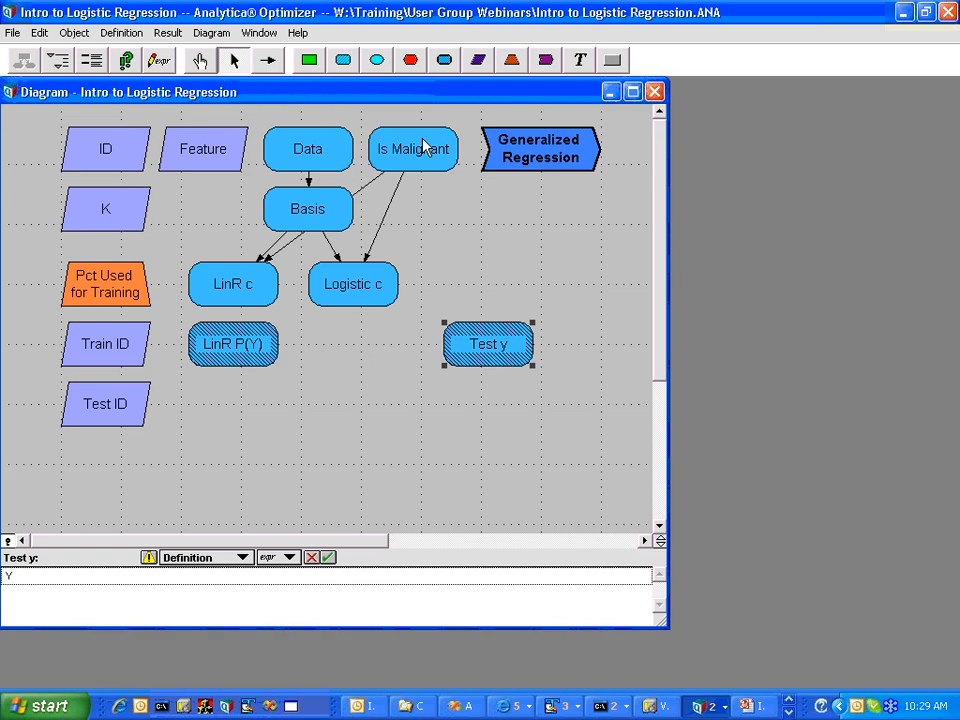
click(447, 180)
- Check the identifier of the Is Malignant node by switching the diagram to identifiers and back to titles
click(440, 166)
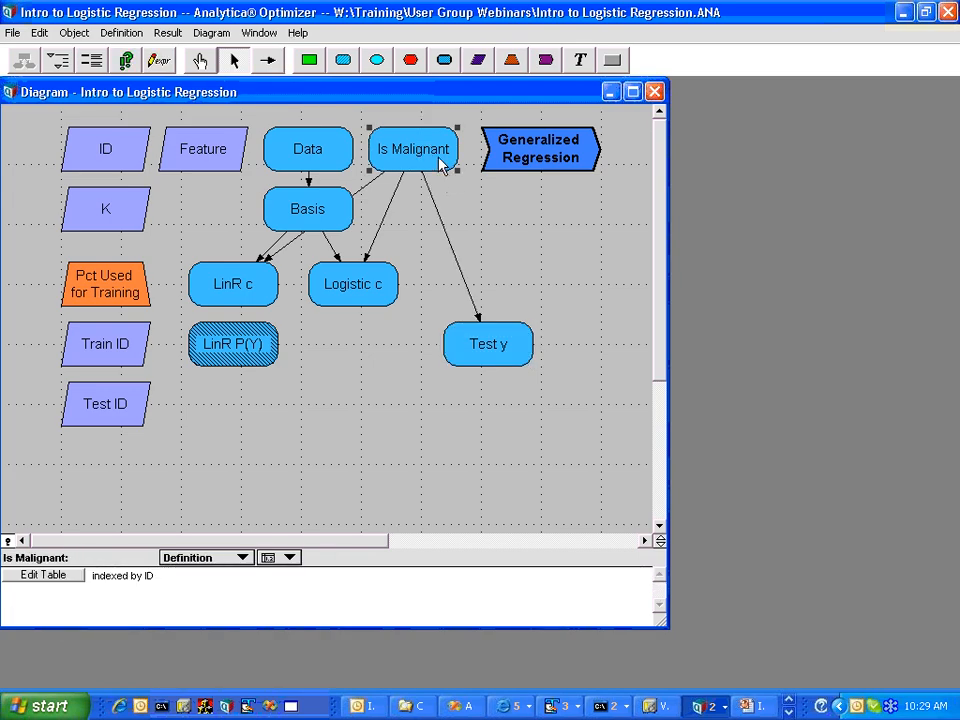
key(ctrl+y)
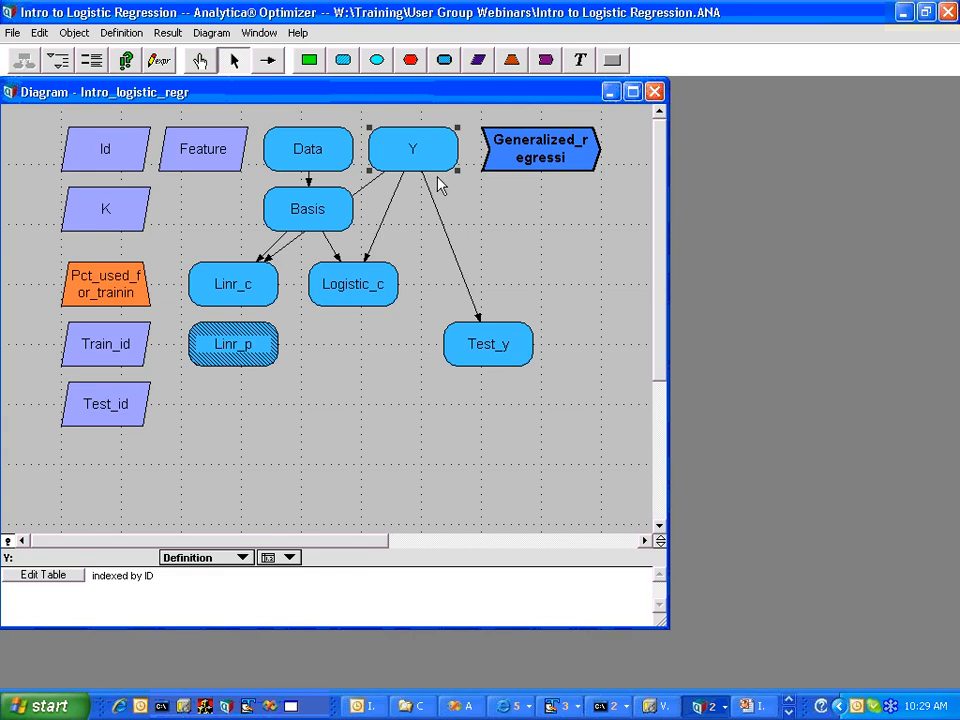
key(ctrl+y)
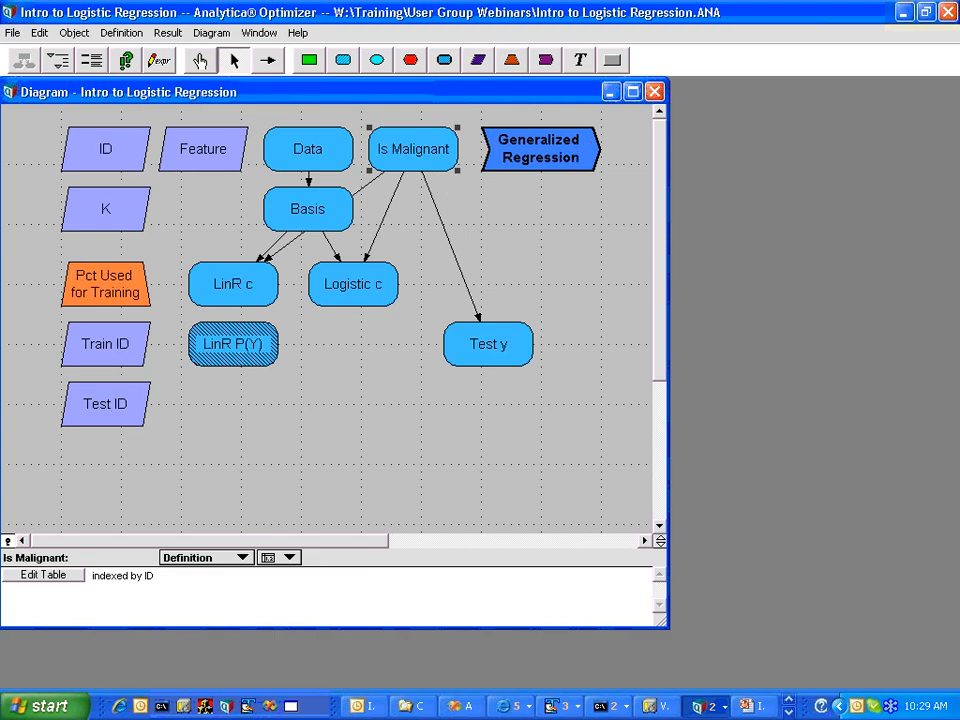
- Nudge the Test y node slightly upward and change its definition to Y[ID=Test_id]
click(455, 355)
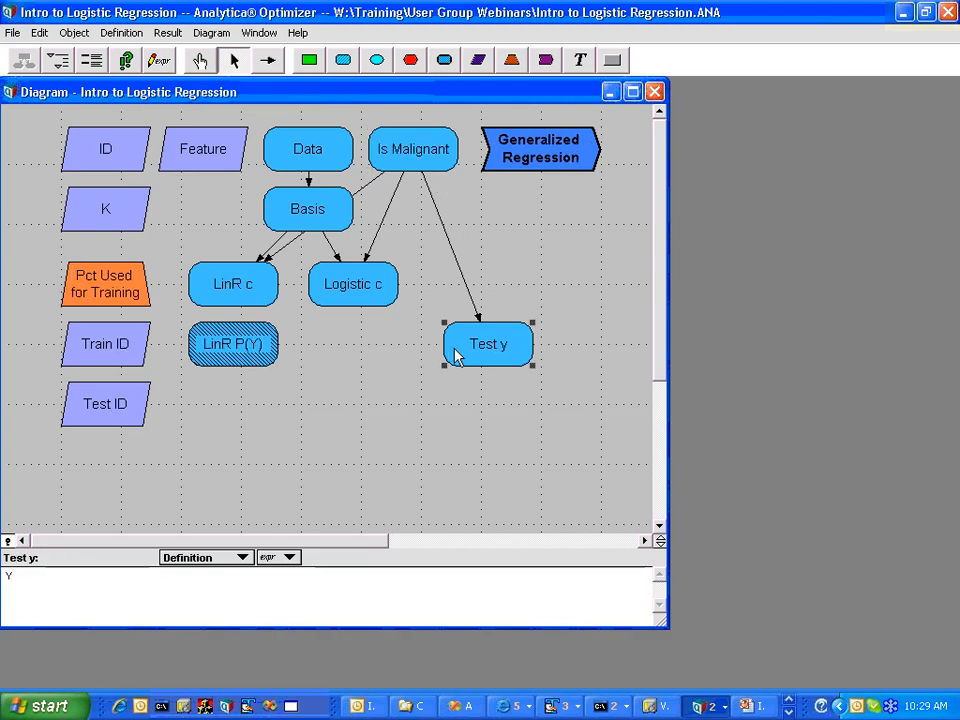
key(Up)
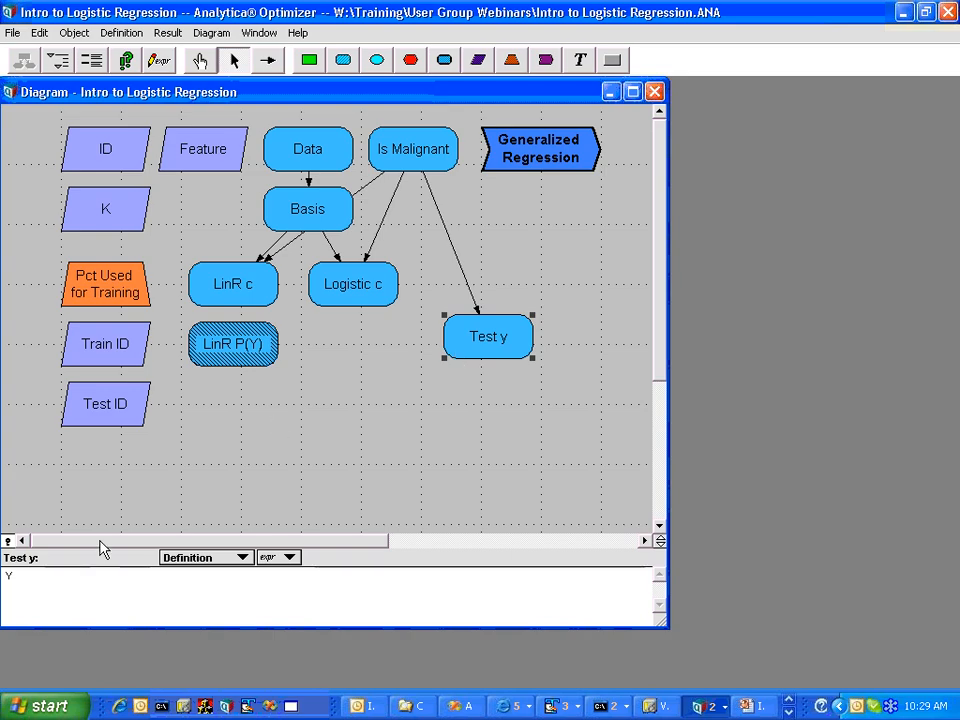
click(64, 574)
text((ID=)
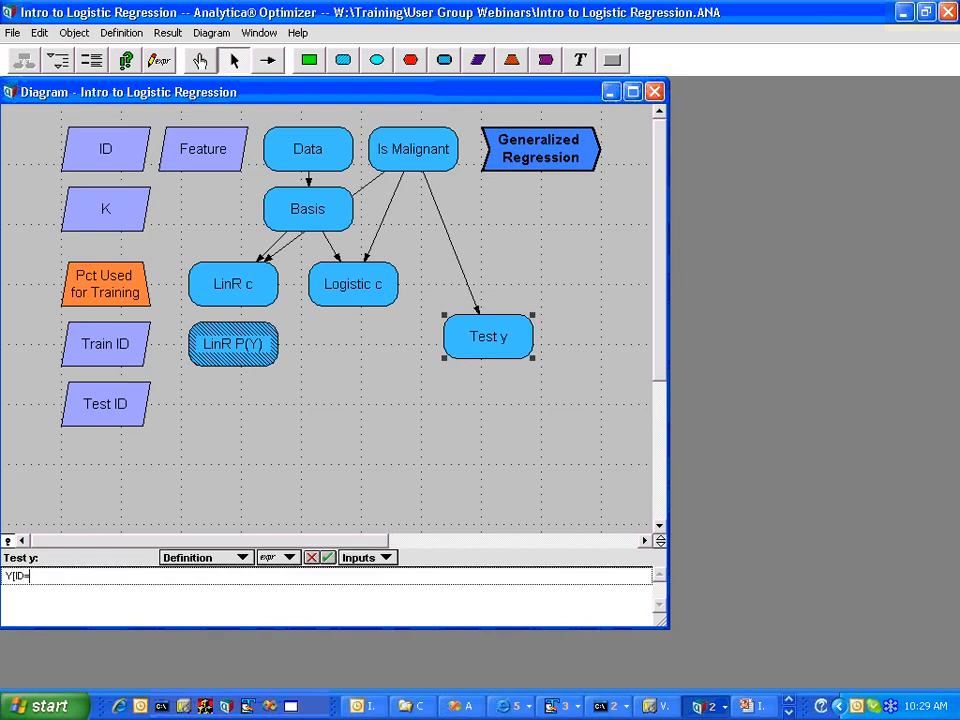
text(Test_id)
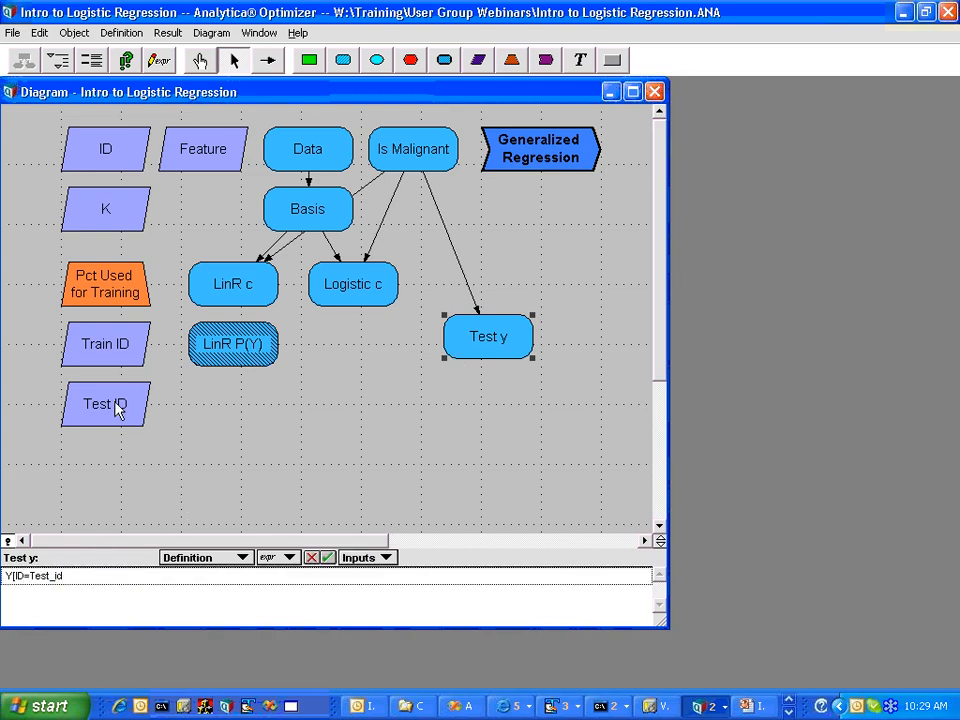
text(])
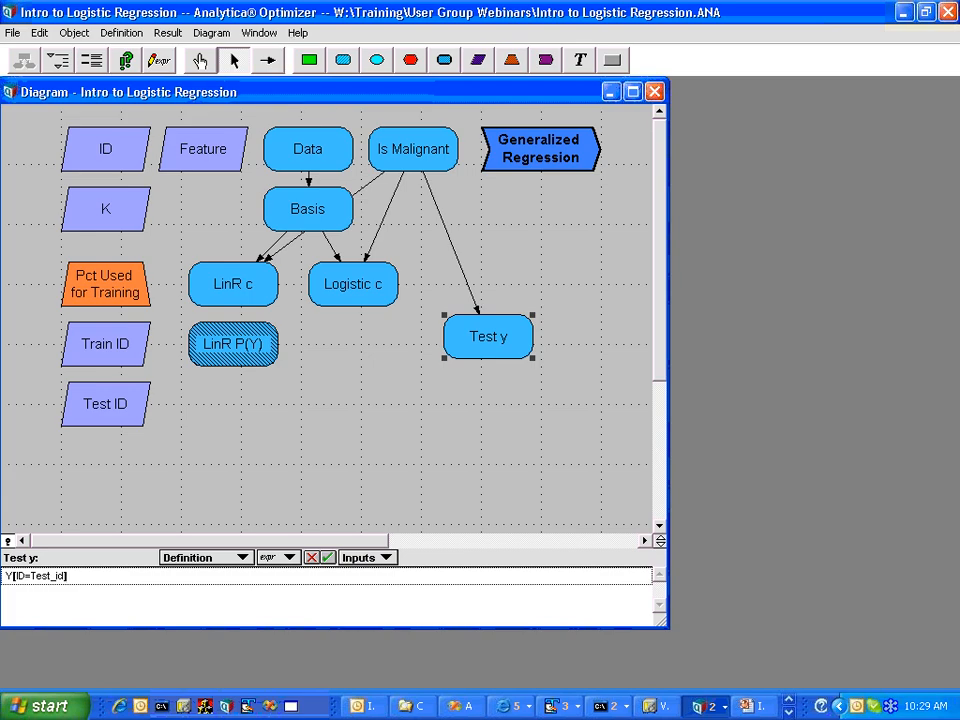
key(Return)
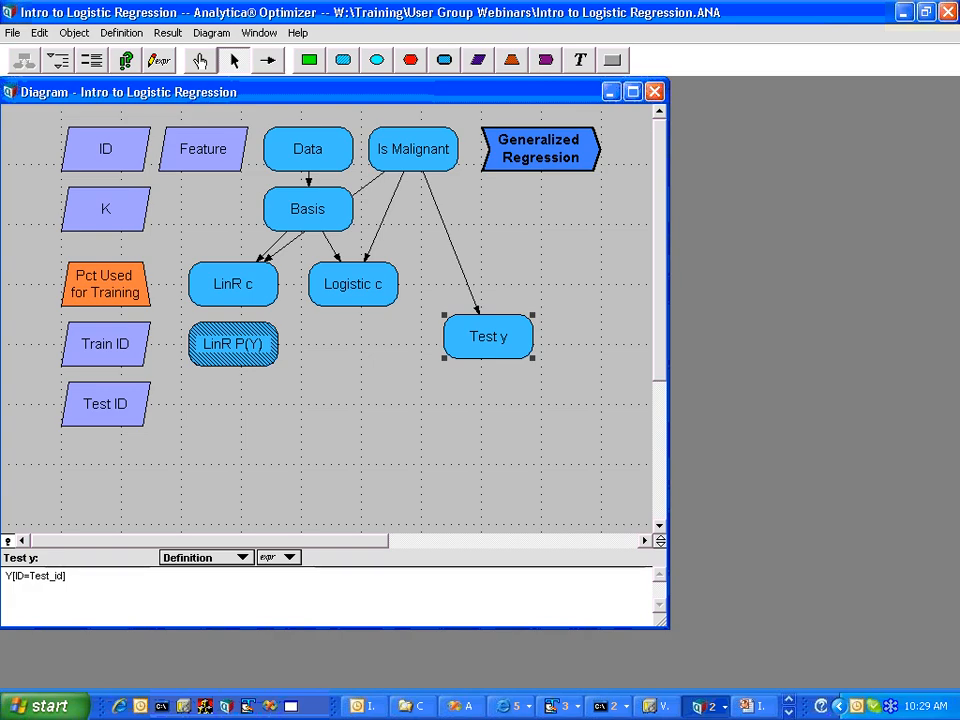
- Define LinR P(Y) as sum( Linr_c * Basis[ID=Test_id], K )
click(207, 366)
click(100, 577)
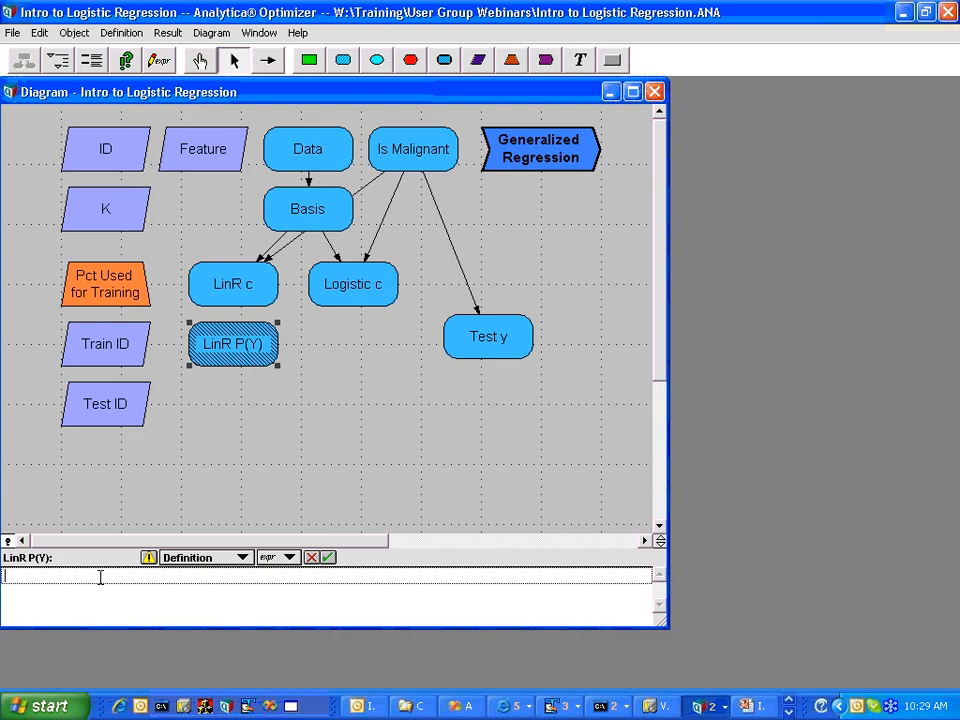
text(sum()
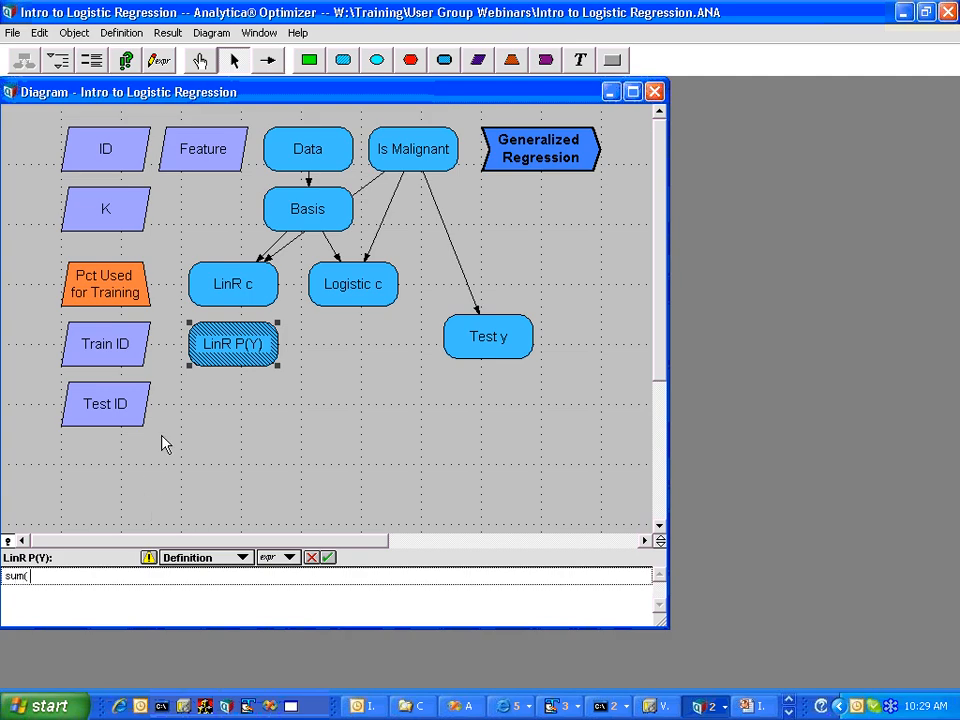
click(216, 281)
text(*)
click(313, 229)
text([ID=)
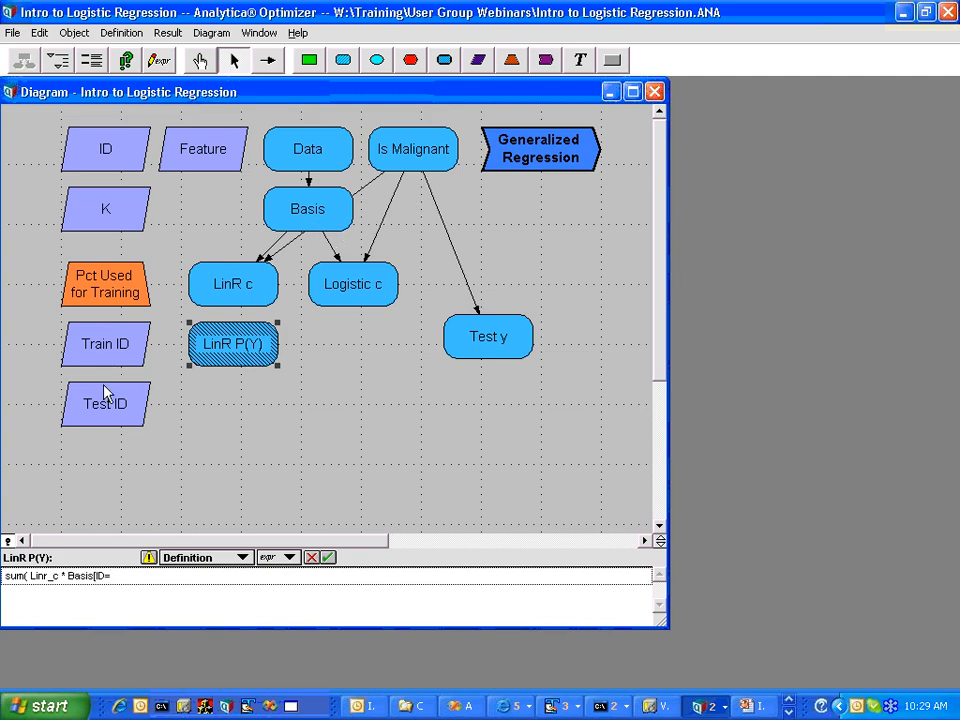
click(98, 406)
text(],)
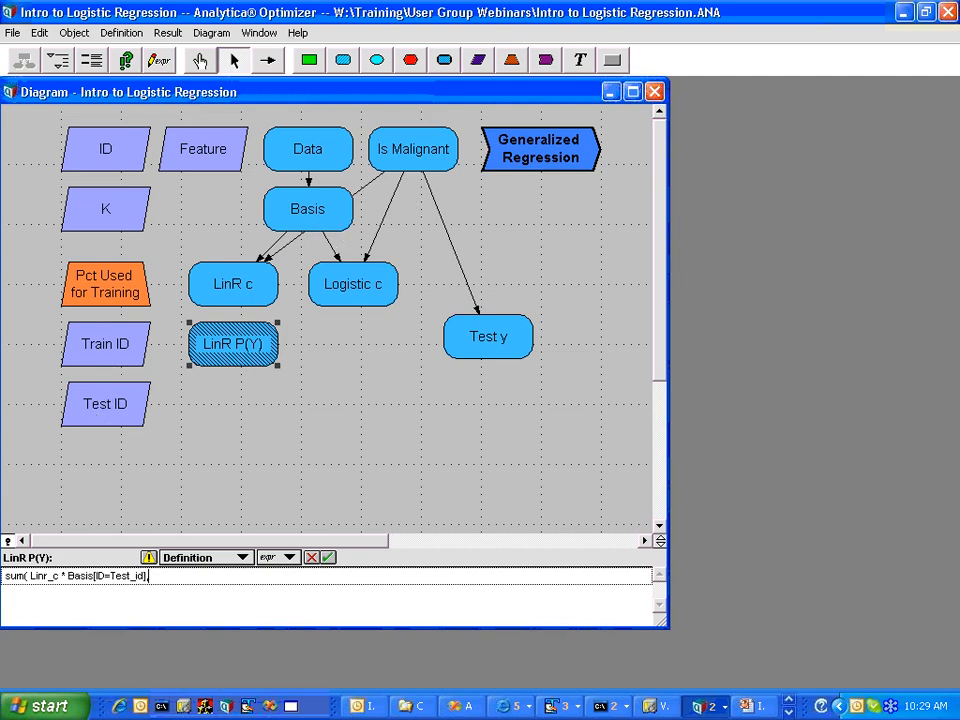
text( K ))
key(Return)
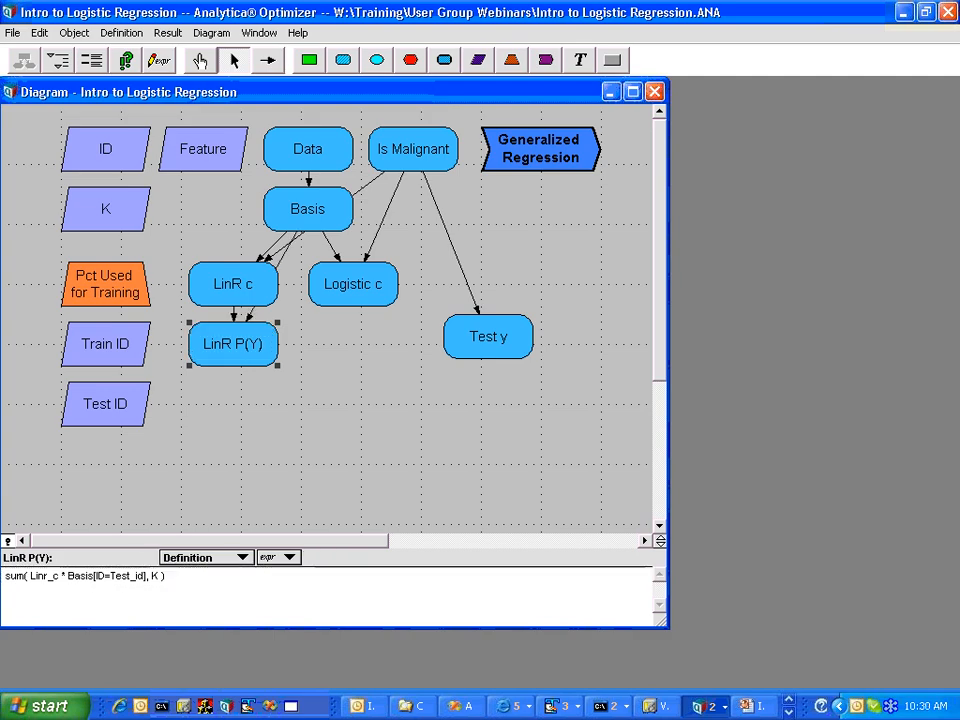
- Show the result table of LinR P(Y), move and enlarge its window, and examine the range of predicted values
click(127, 61)
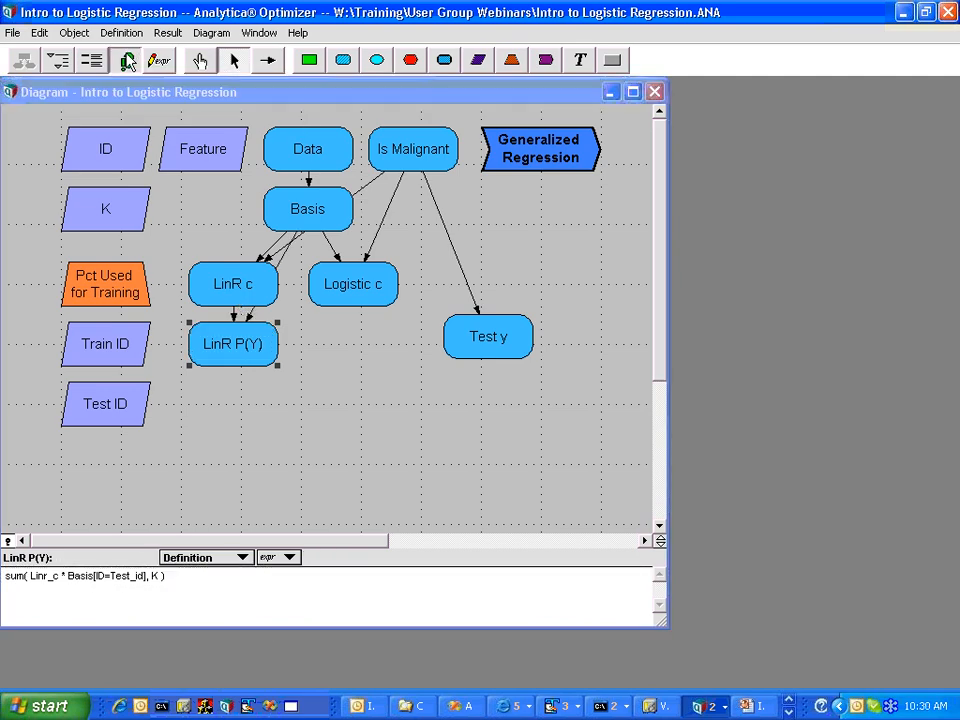
drag(313, 215, 550, 132)
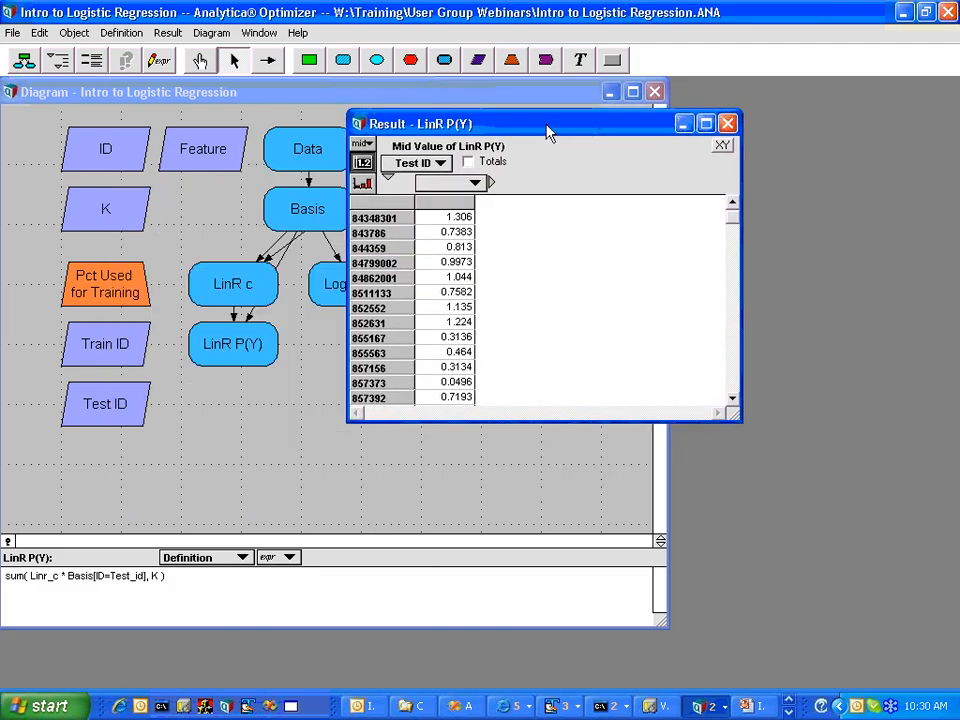
drag(737, 421, 748, 672)
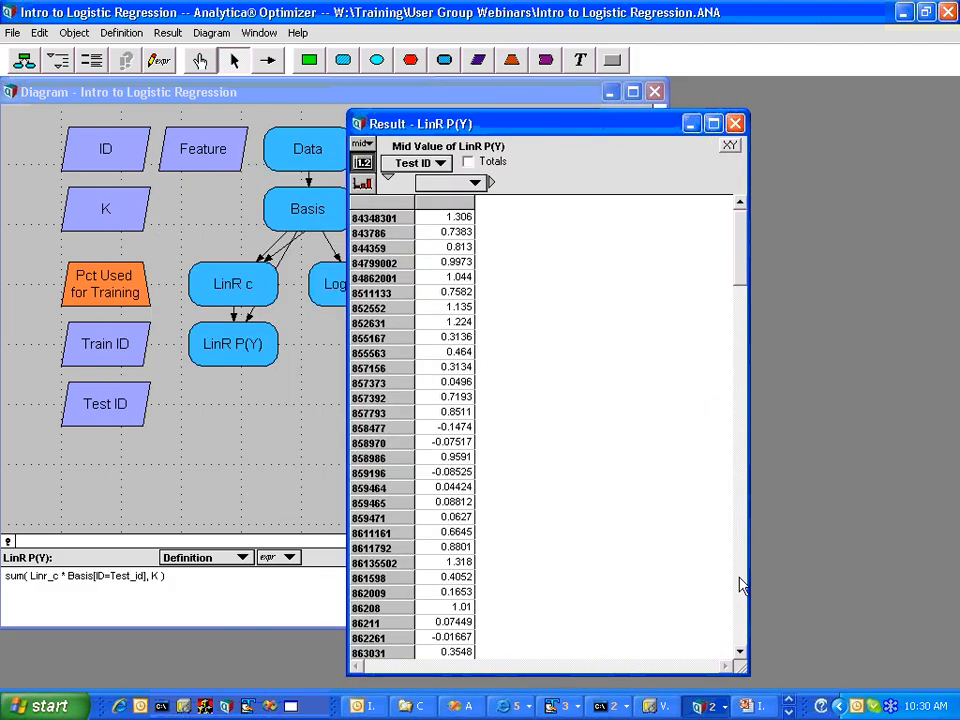
click(445, 217)
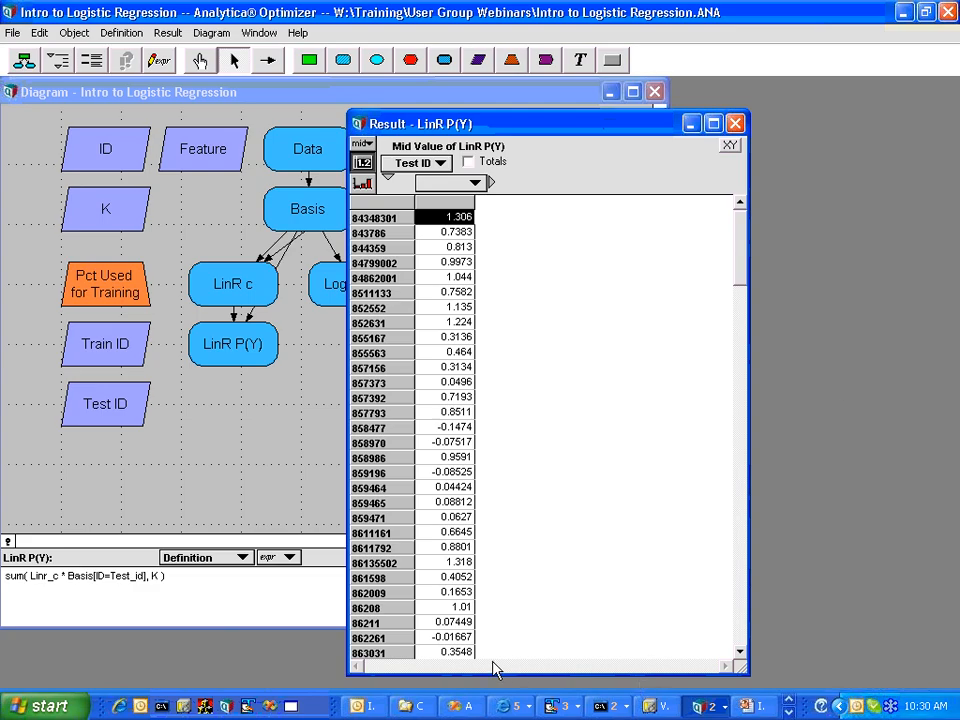
click(440, 637)
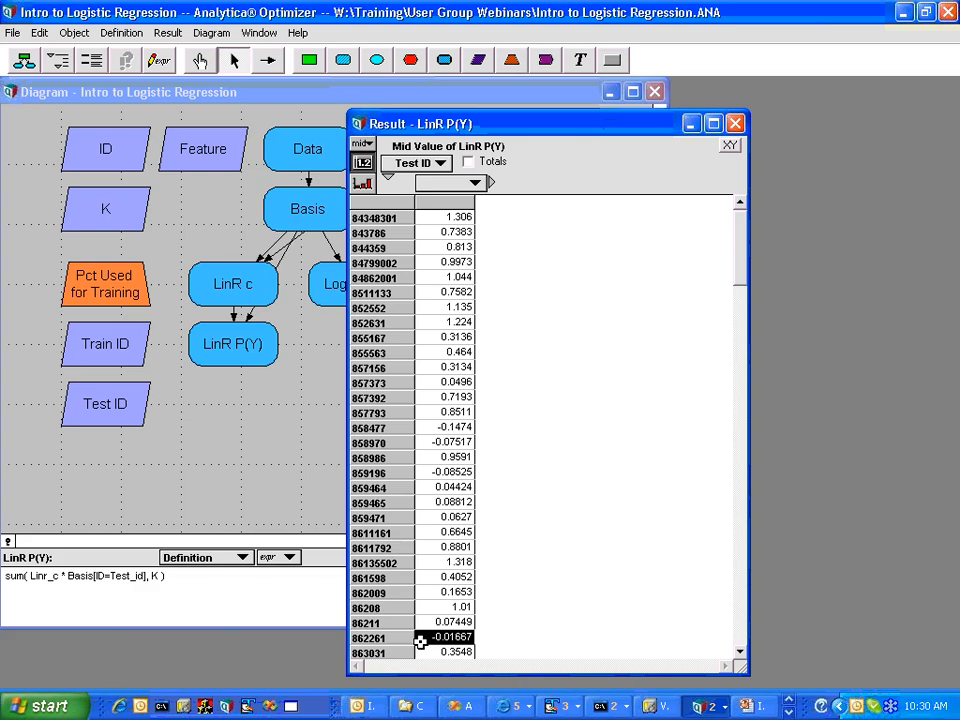
- Add Test y as an XY comparison variable to the LinR P(Y) result
click(729, 150)
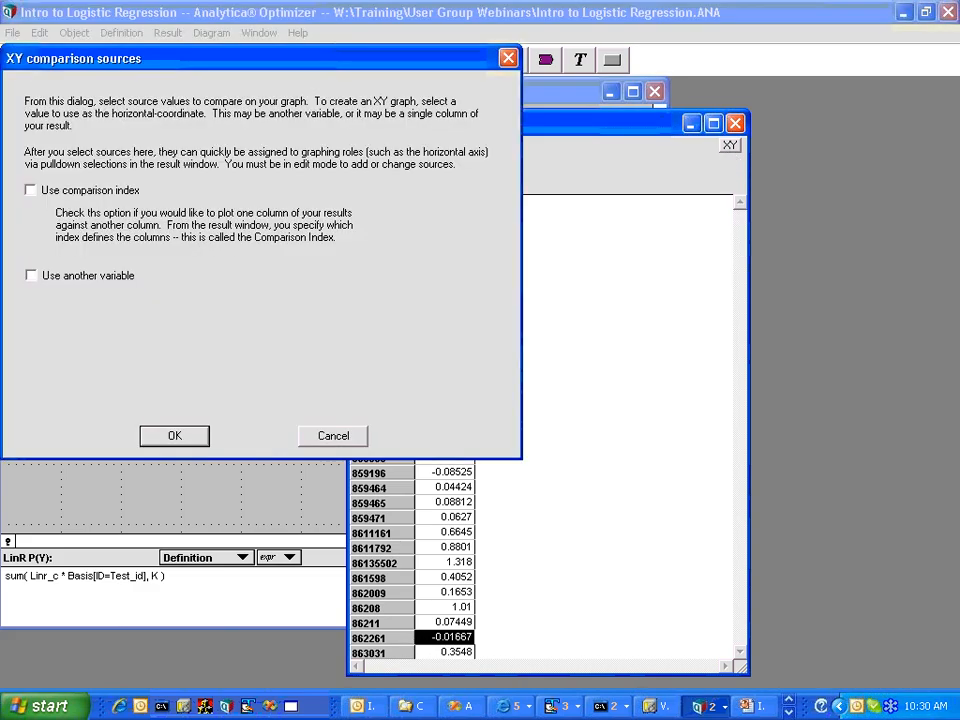
click(86, 276)
click(426, 360)
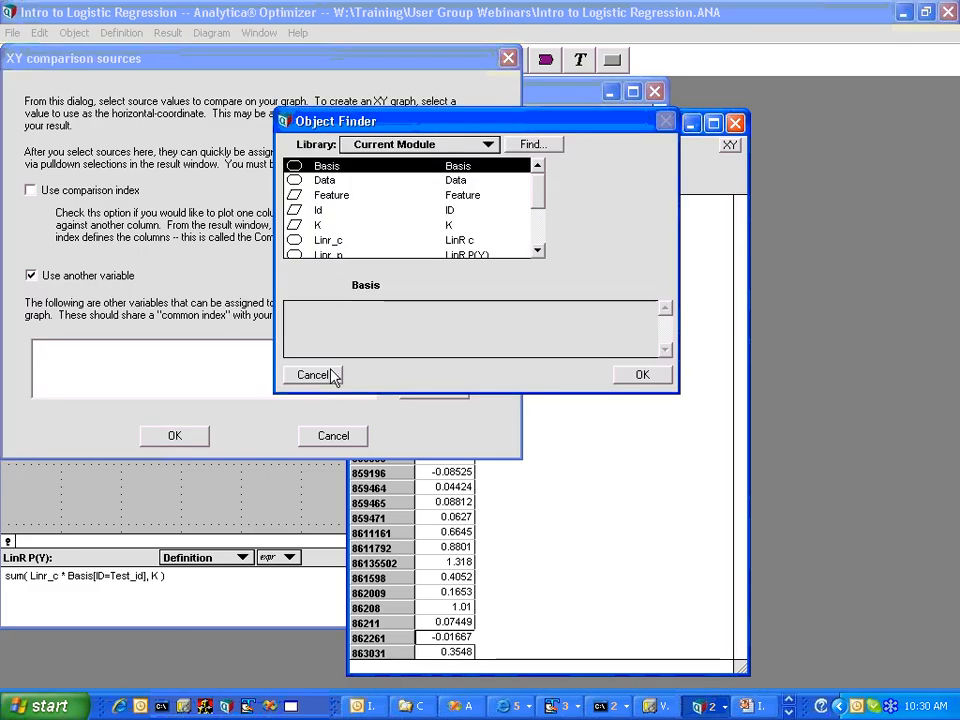
click(537, 240)
click(335, 231)
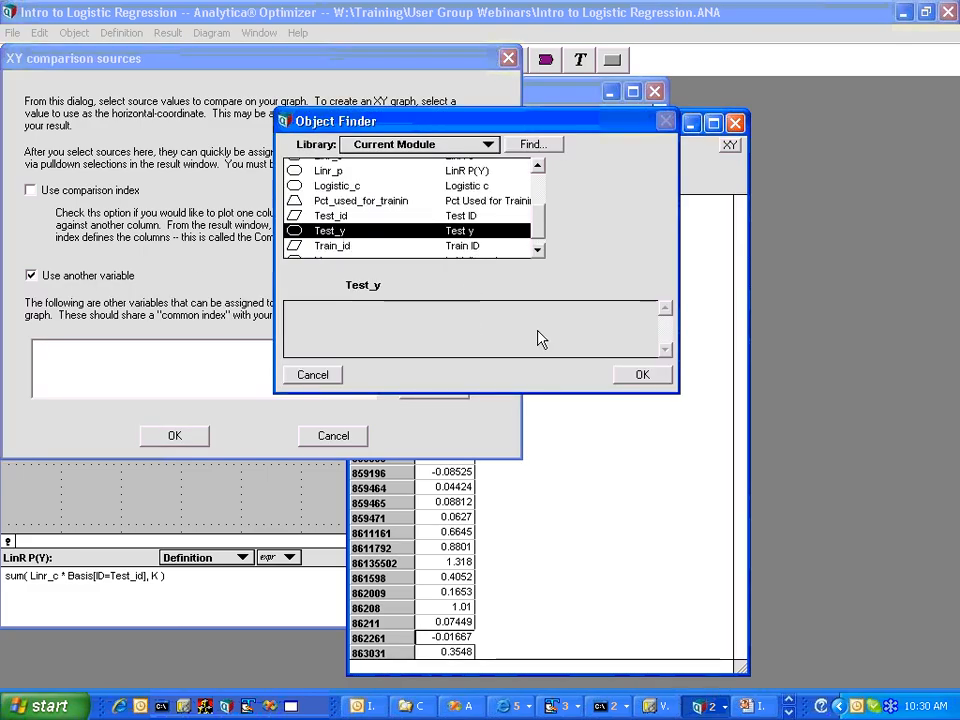
click(640, 375)
click(155, 441)
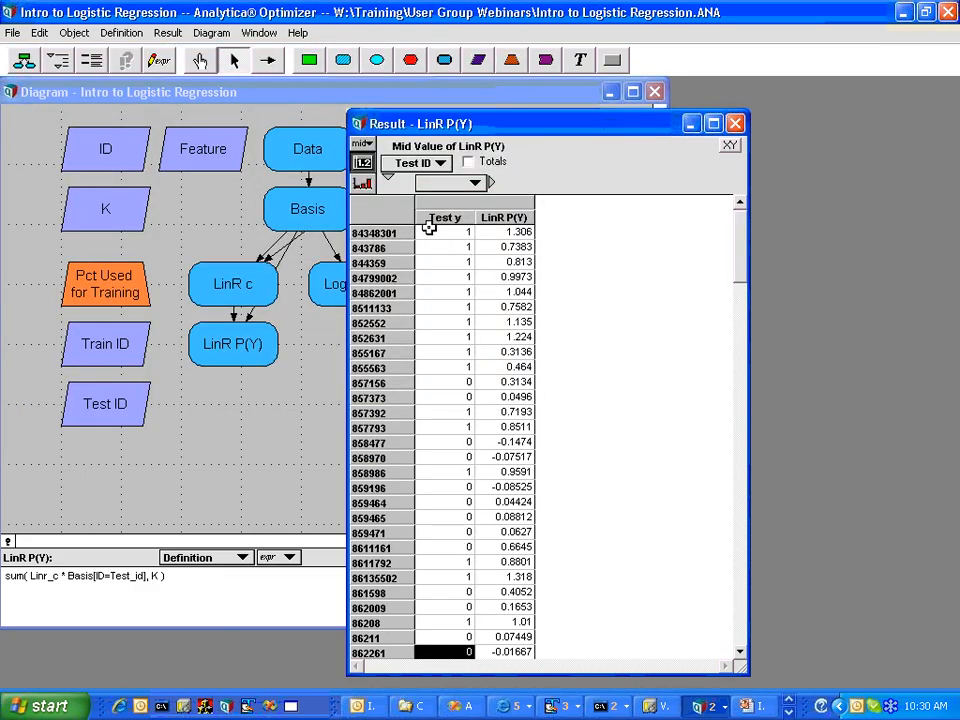
- Compare the LinR P(Y) predictions with the actual Test y values in the first rows of the result table
click(512, 234)
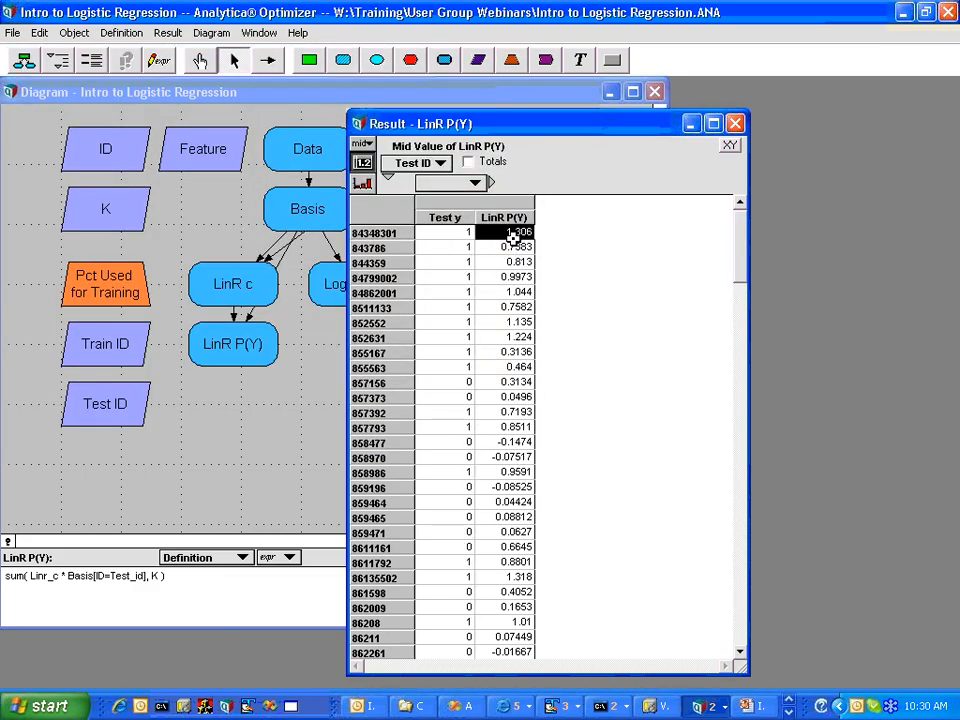
click(438, 234)
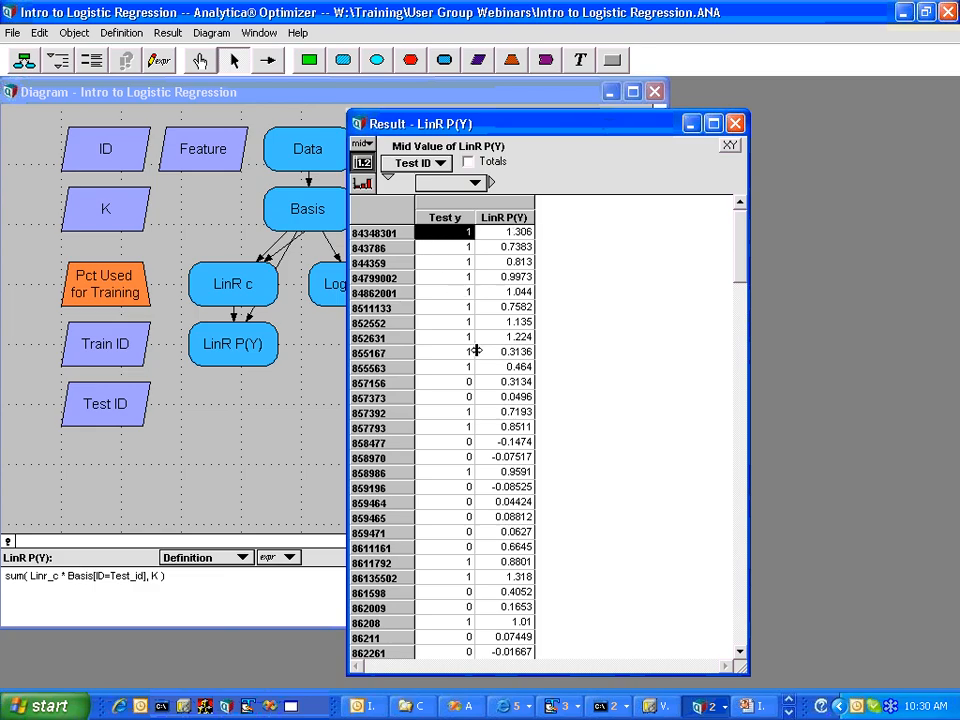
click(510, 234)
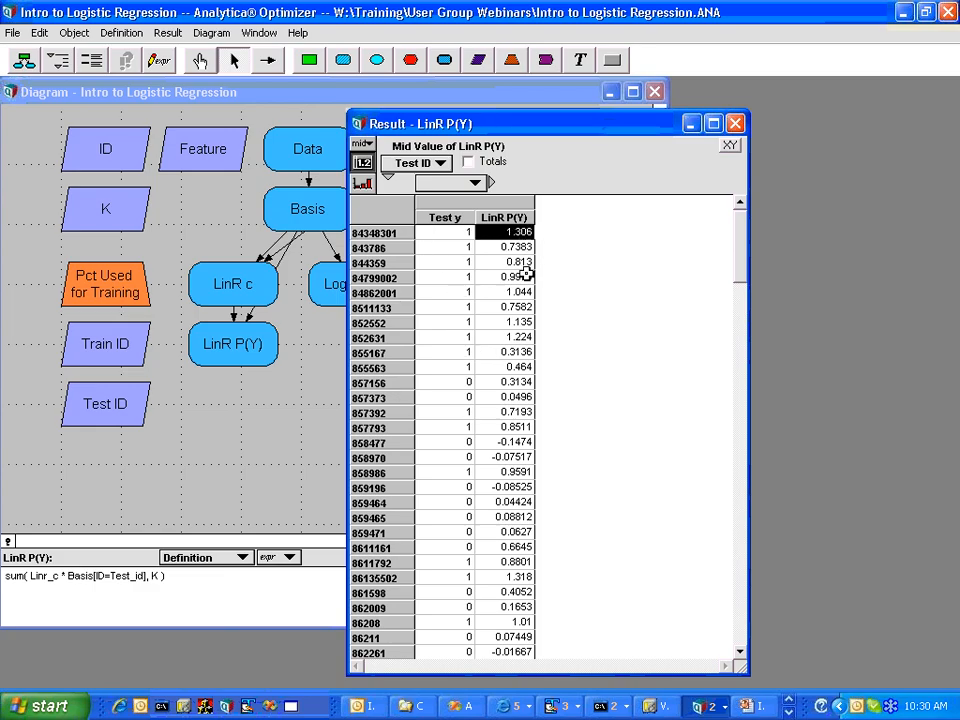
click(526, 277)
click(510, 293)
click(512, 337)
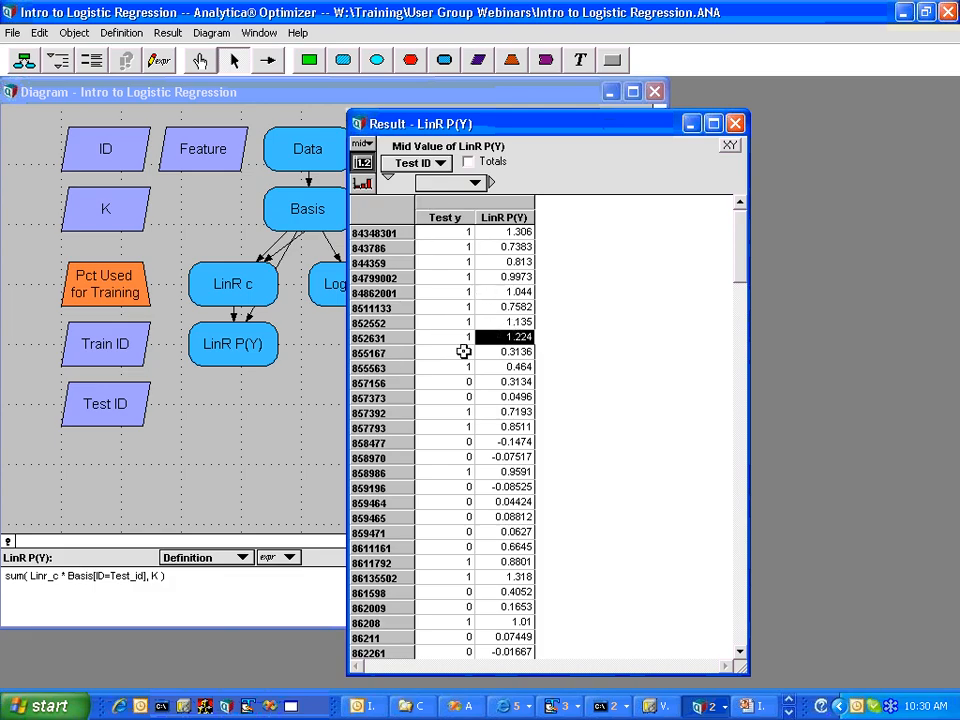
click(500, 350)
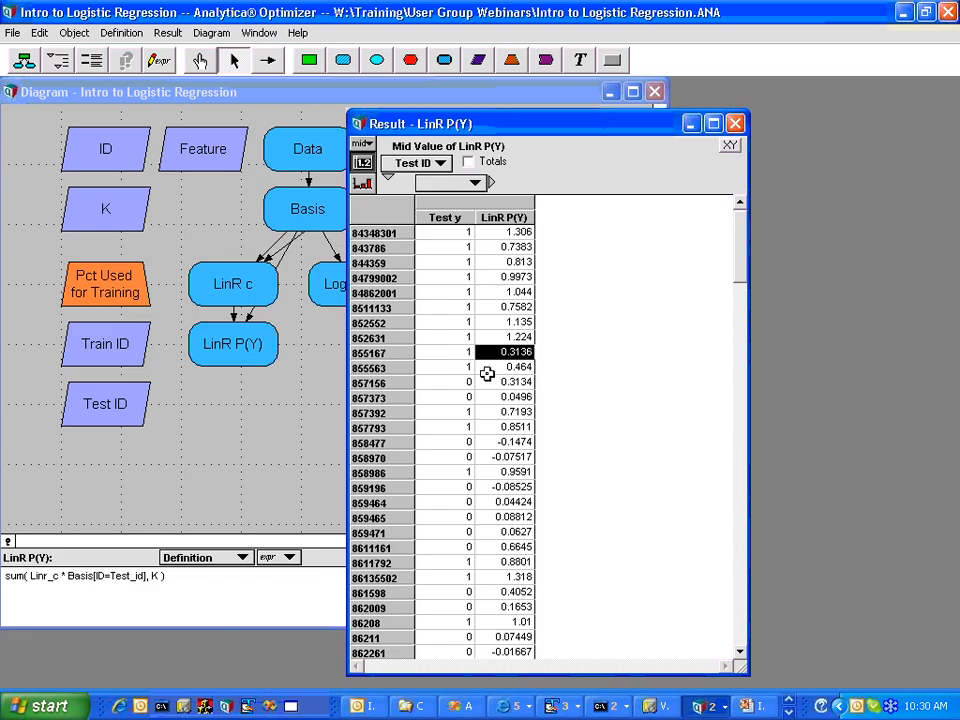
- Check the LinR P(Y) predictions against the Test y values in the next few rows of the result table
click(500, 383)
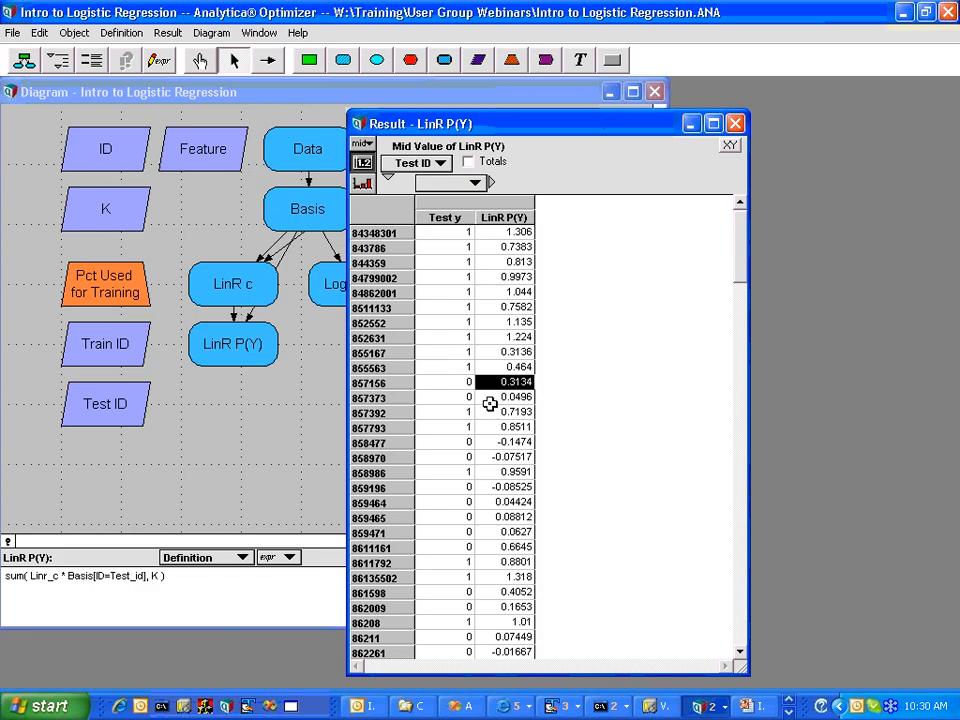
click(490, 398)
click(444, 384)
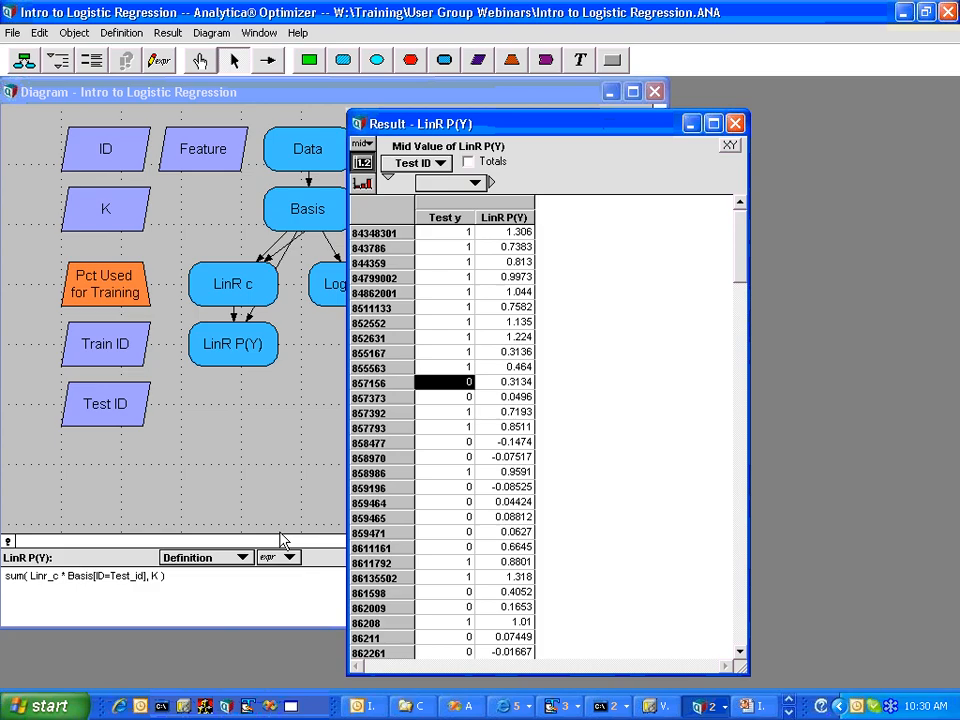
- Plot LinR P(Y) against Test y, widen the result window to examine the spread of predictions, and close it
click(362, 184)
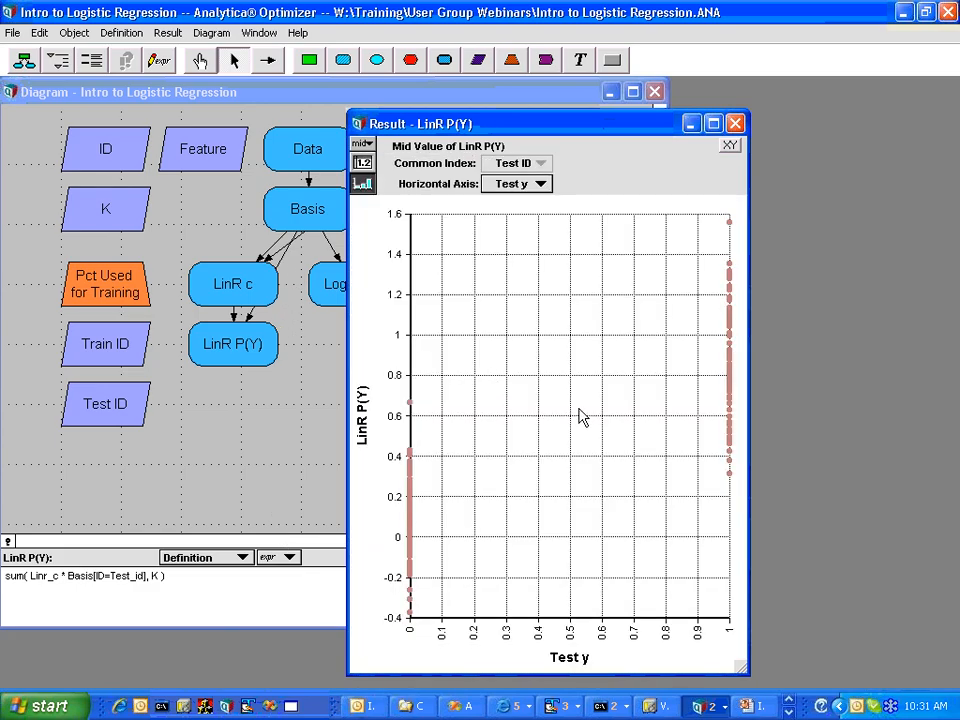
drag(347, 439, 113, 441)
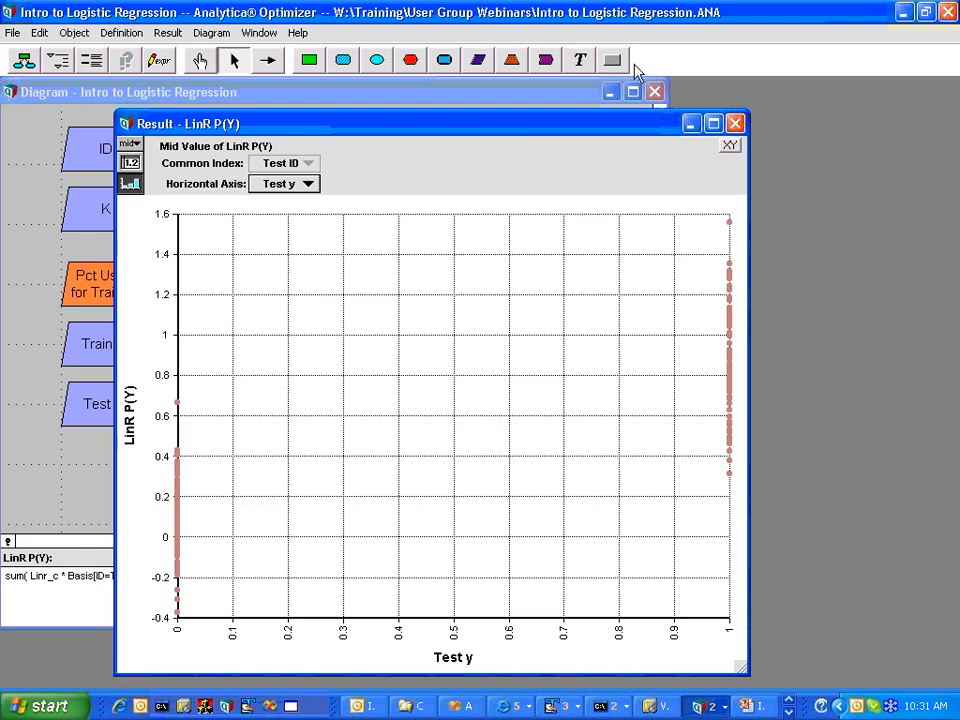
click(735, 123)
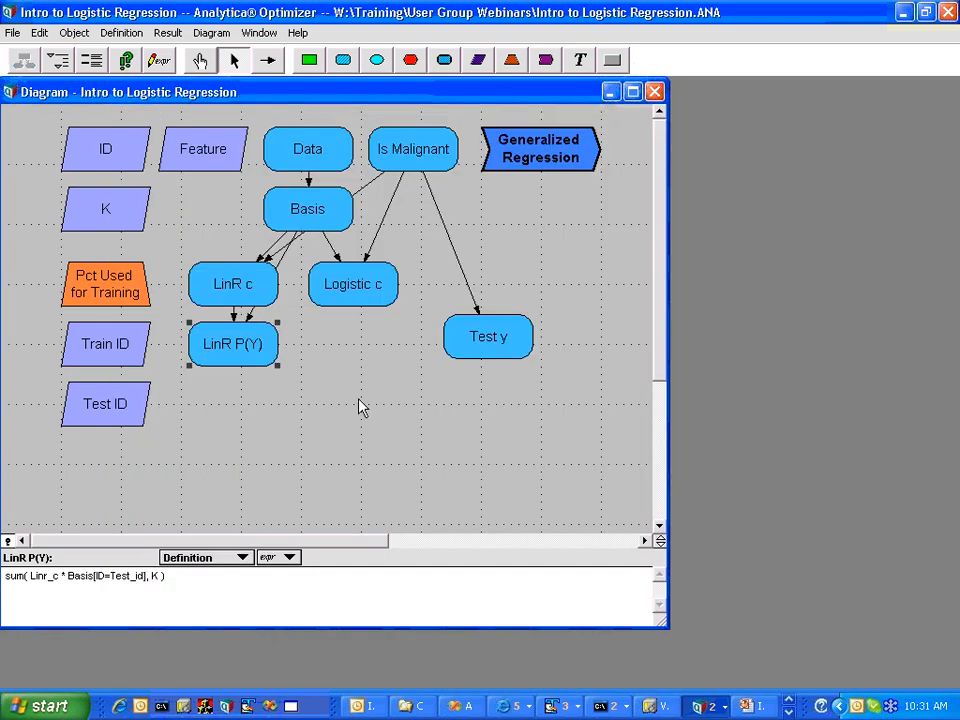
- Store the LinR P(Y) sum in var p, add "if p<0 then 0 else if p>1 then 1 else p", and check the result graph
click(193, 584)
text(var p :=)
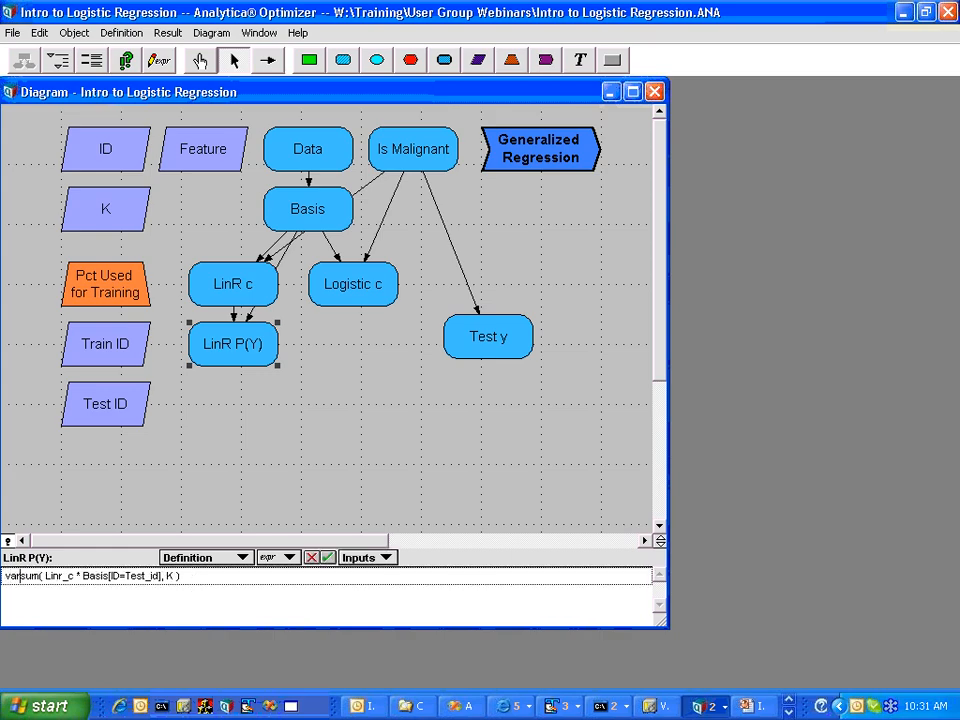
key(Return)
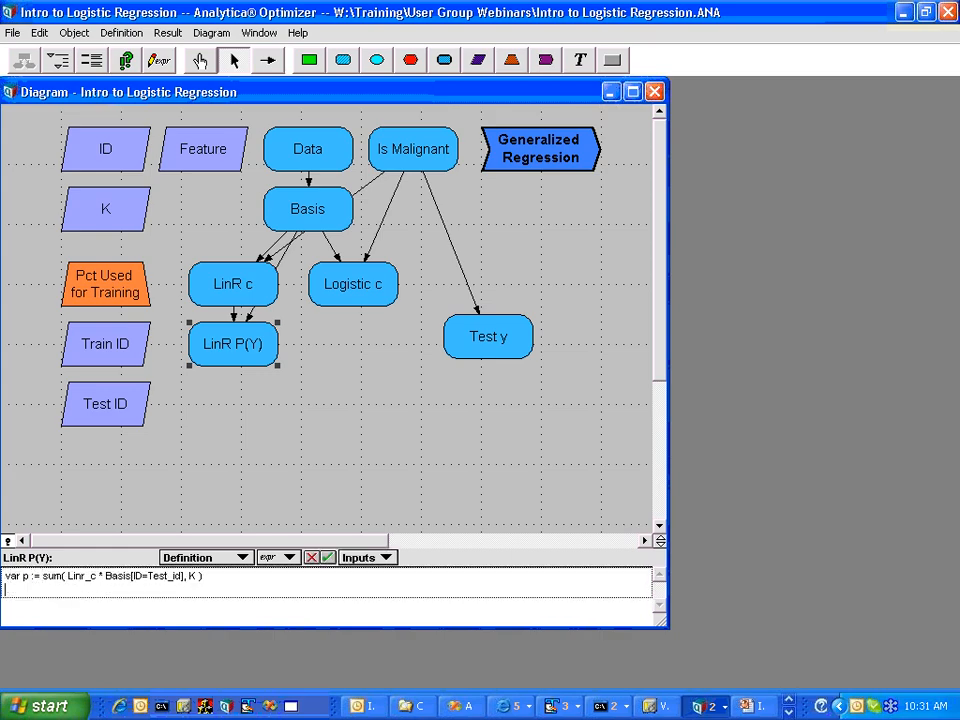
key(BackSpace)
text(;)
key(Return)
text(if p<0)
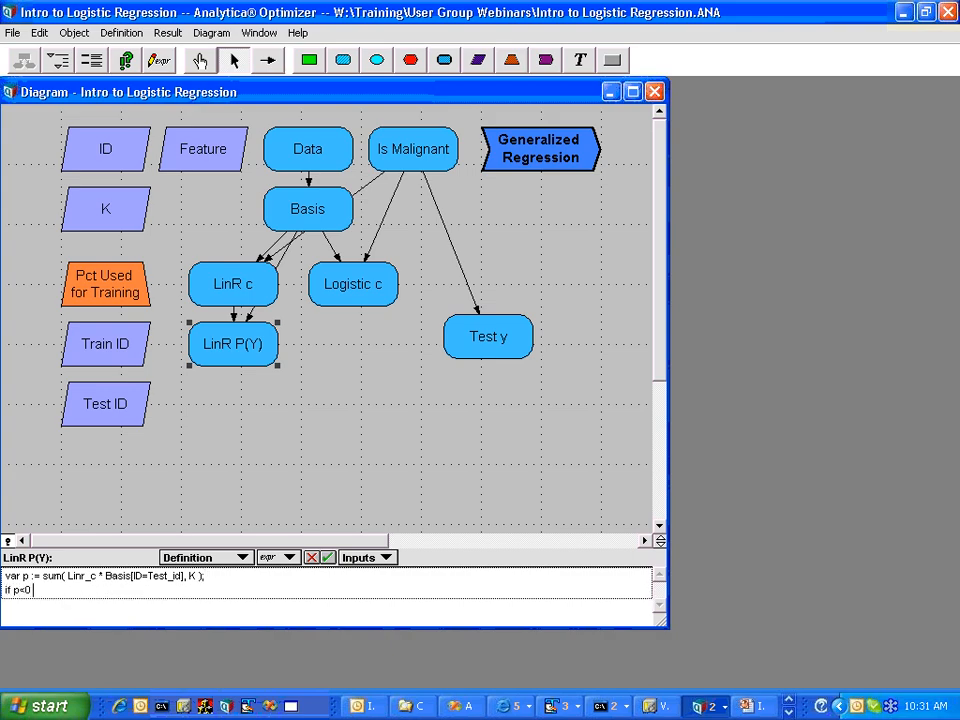
text( then 0 else if p>1 then 1 else p)
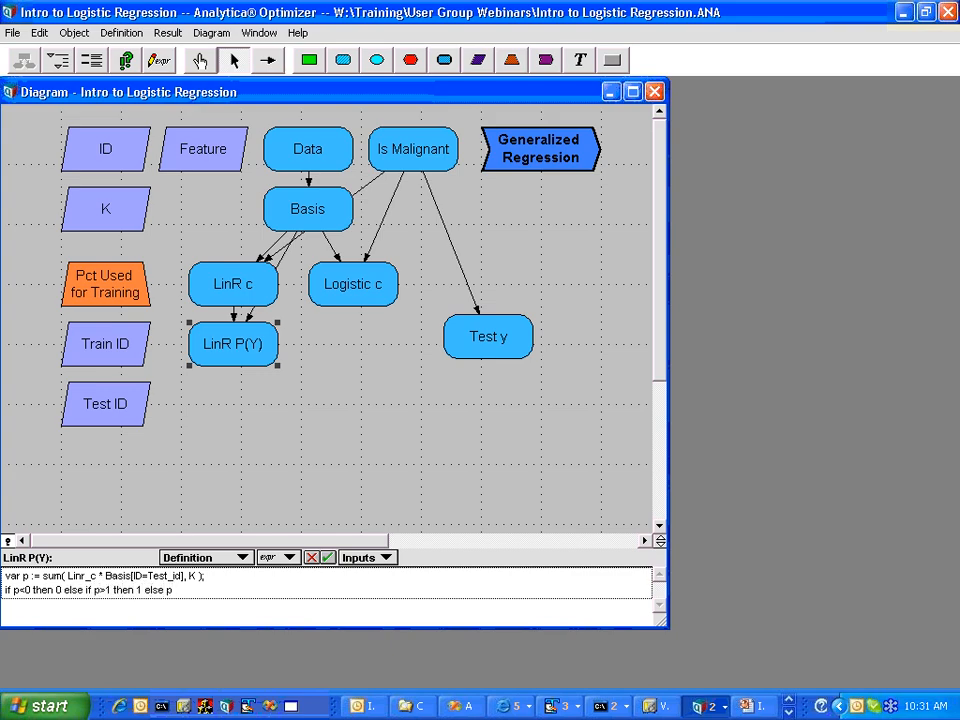
key(Return)
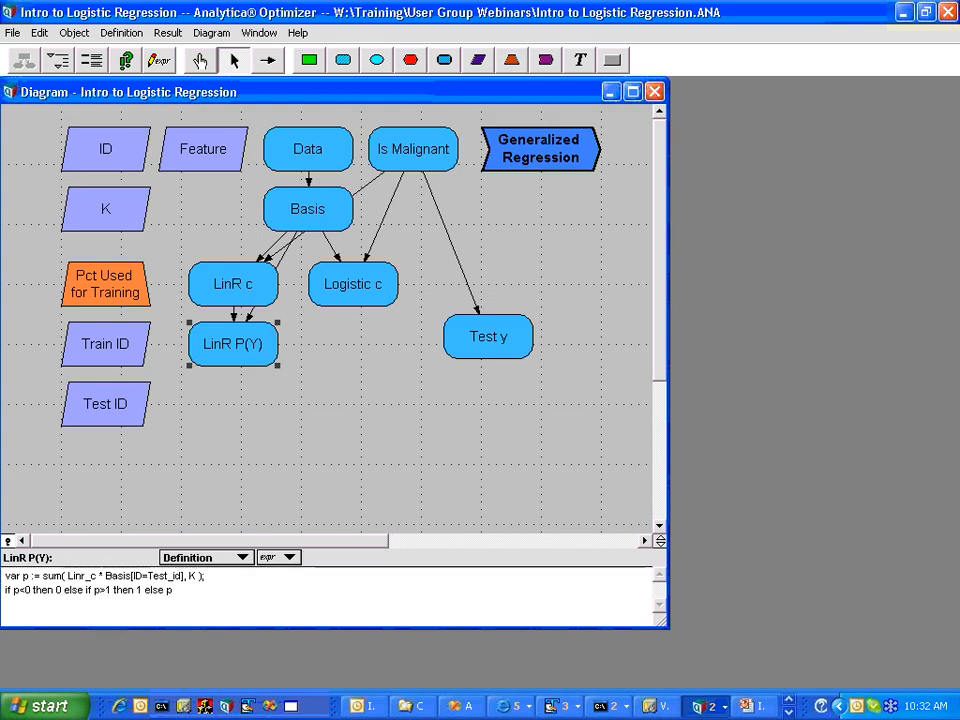
click(126, 60)
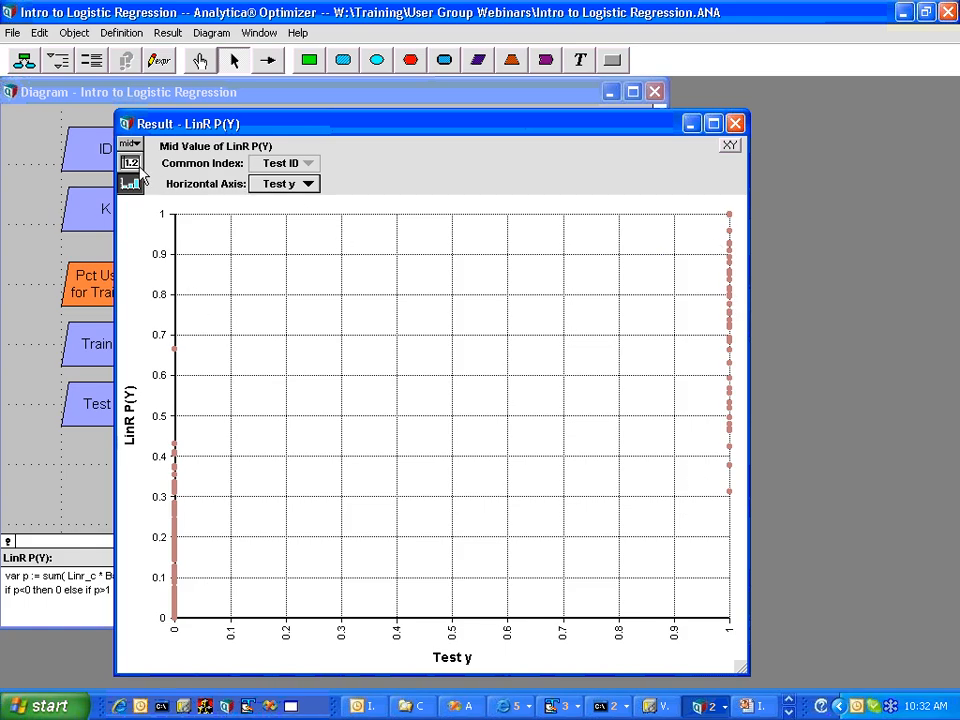
click(735, 123)
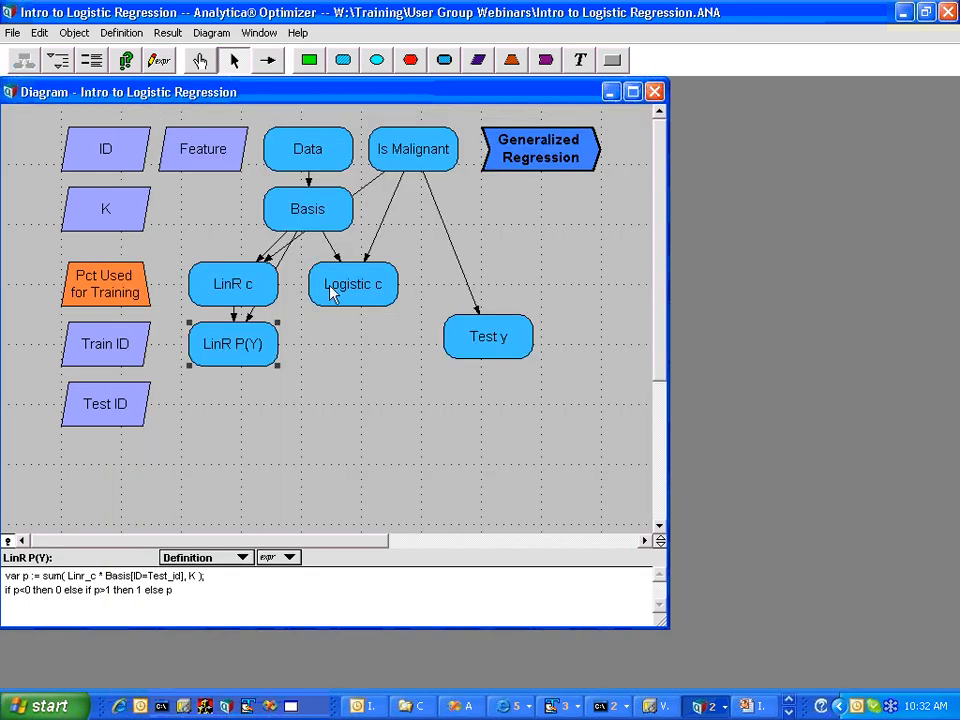
- Add a variable node titled "Logistic p(y)" directly below the Logistic c node
click(343, 60)
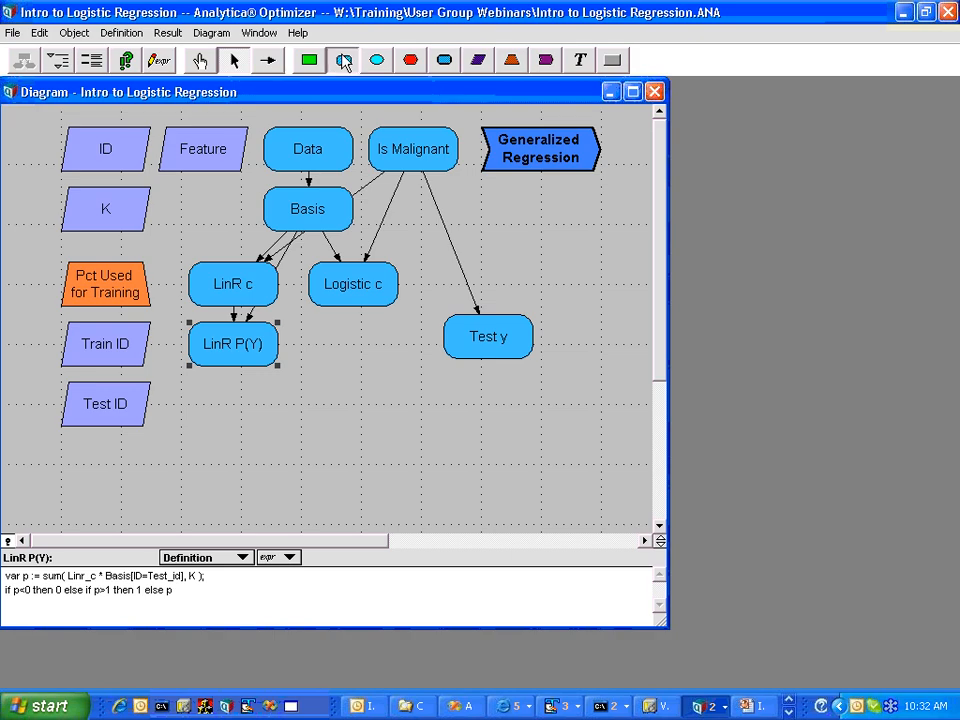
click(355, 345)
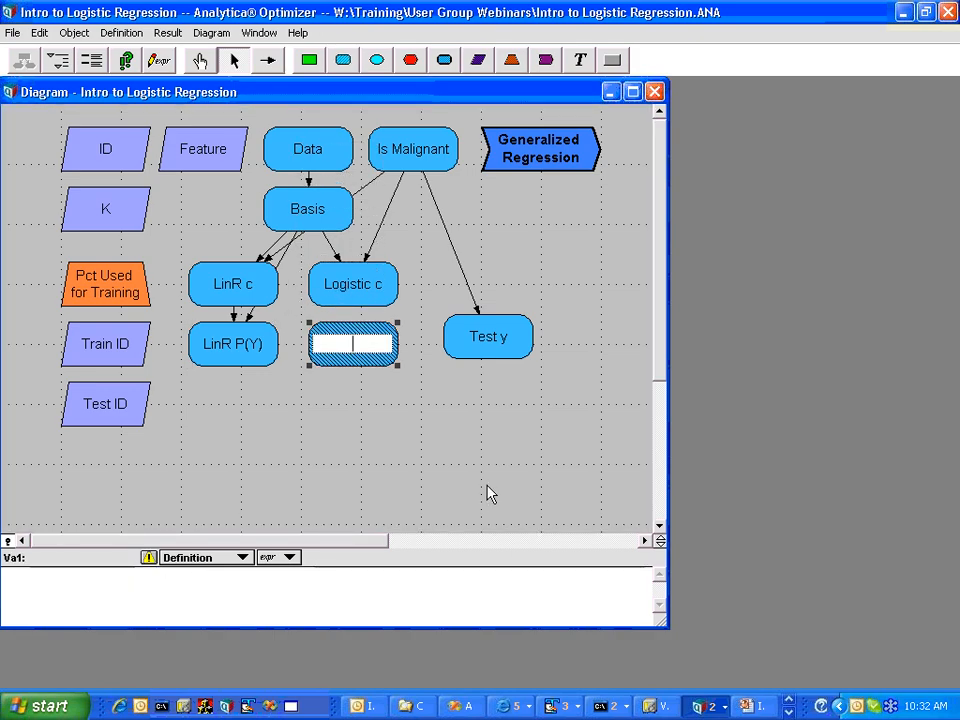
text(Logistic p)
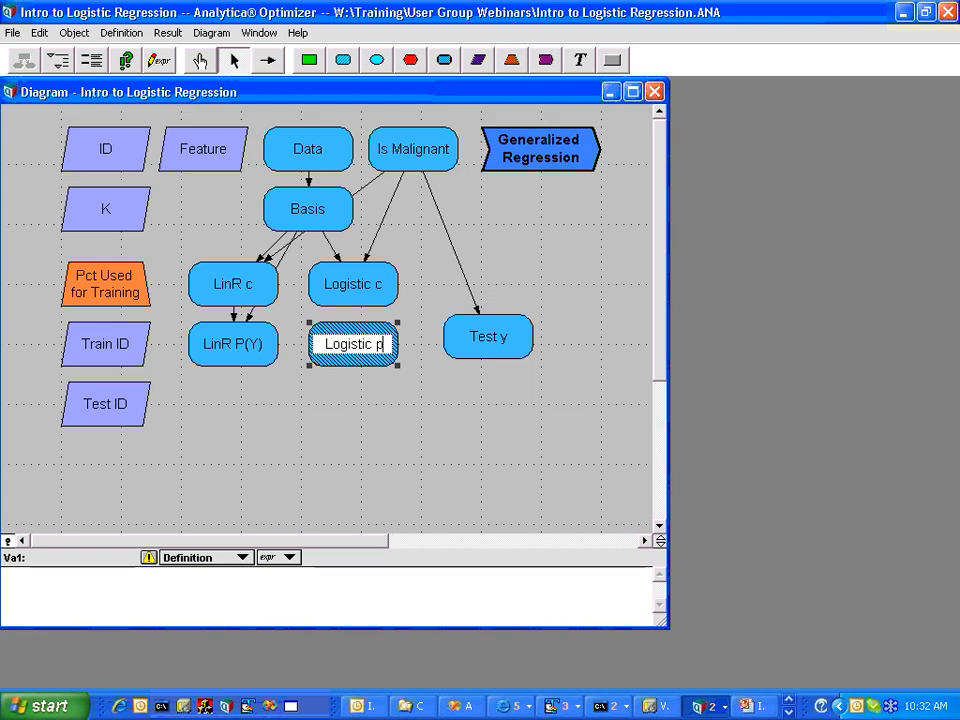
text((y))
key(Return)
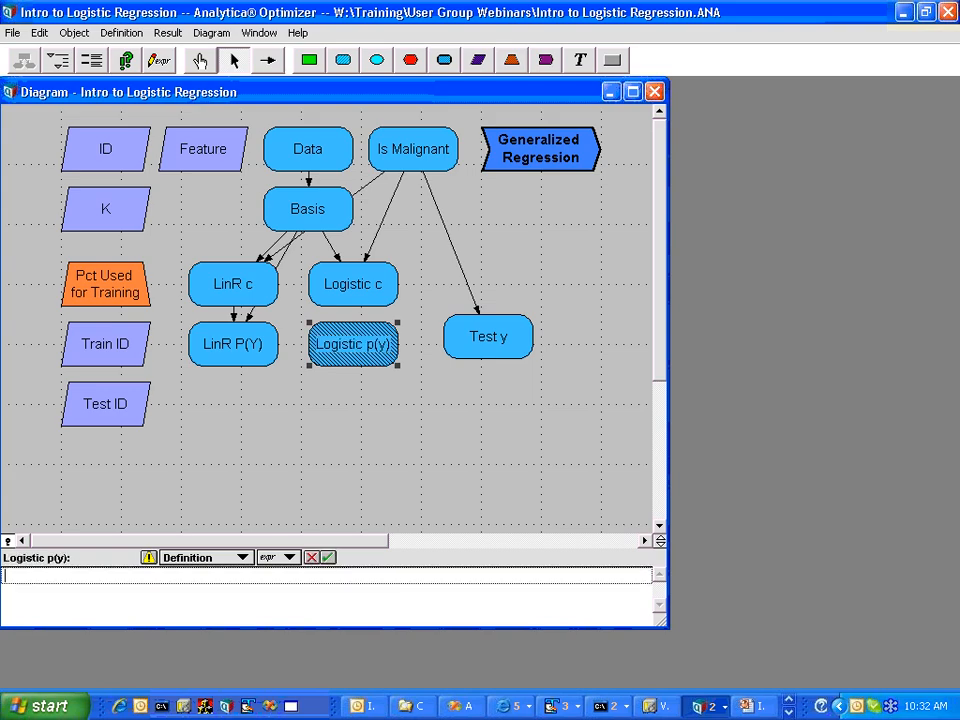
- Define Logistic p(y) as InvLogit( Sum( Logistic_c * Basis[ID=Test_id], K ) )
text(SUm)
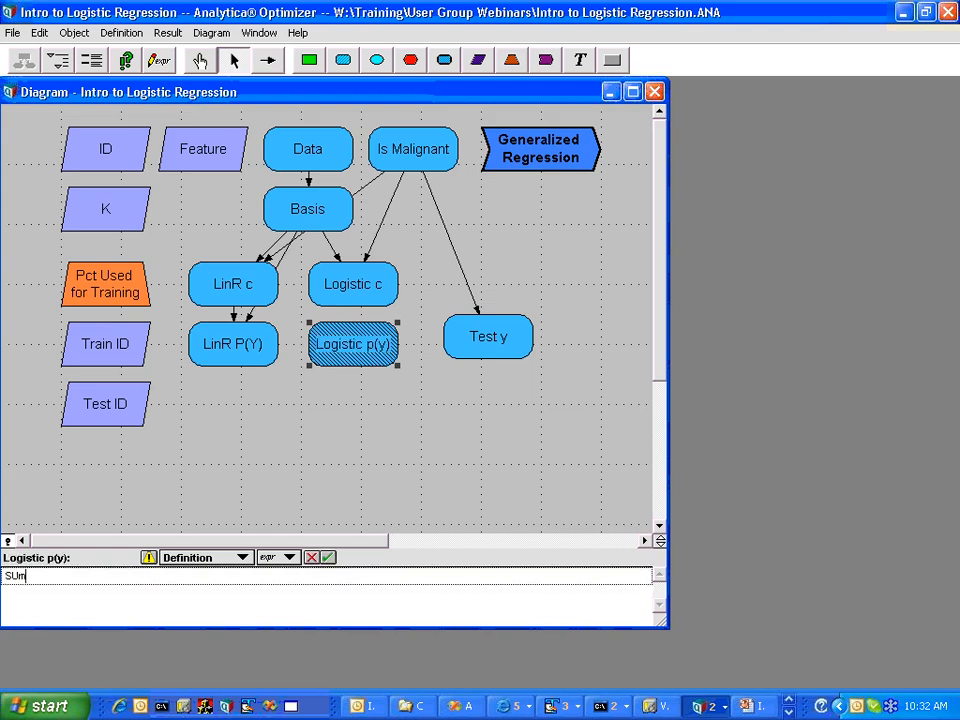
key(BackSpace)
key(BackSpace)
key(BackSpace)
text(um()
click(358, 287)
text(*)
click(327, 220)
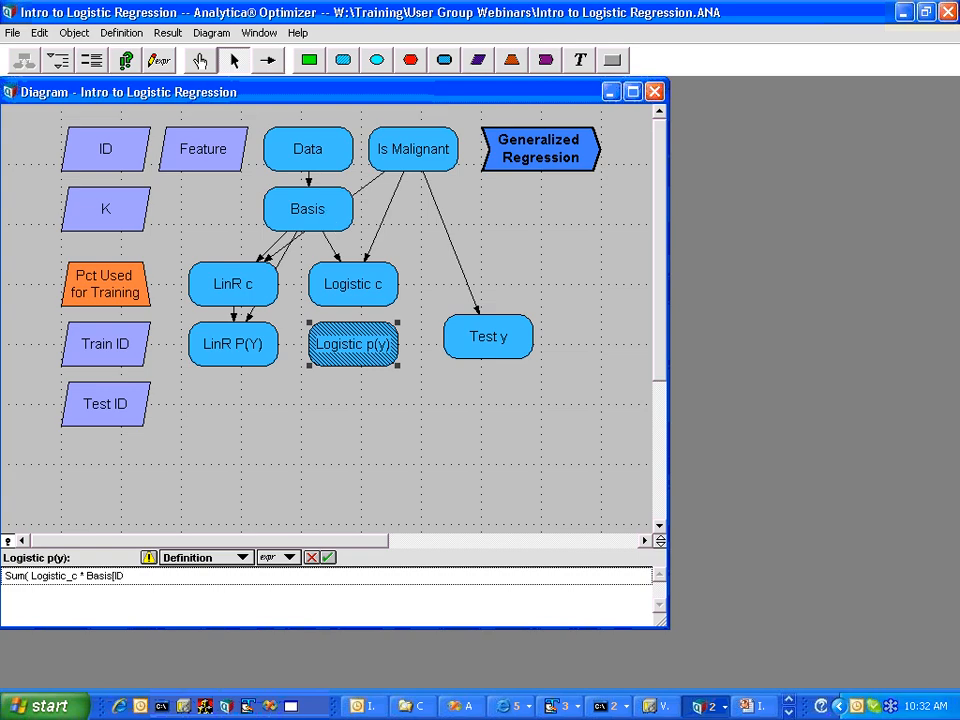
click(118, 420)
text(], K)
text(InvLogit()
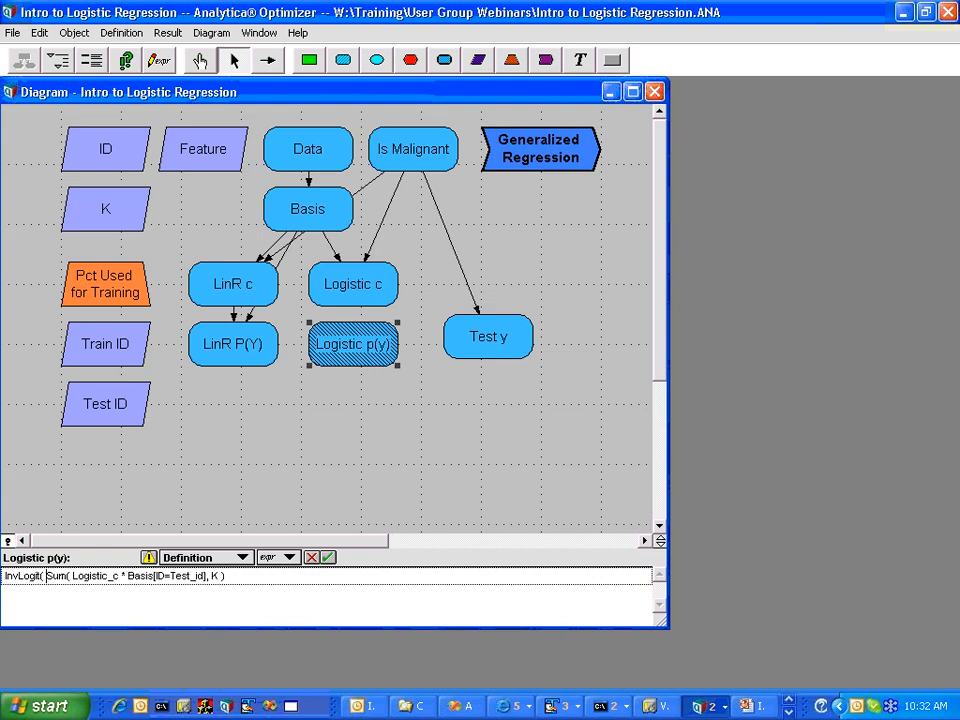
key(Return)
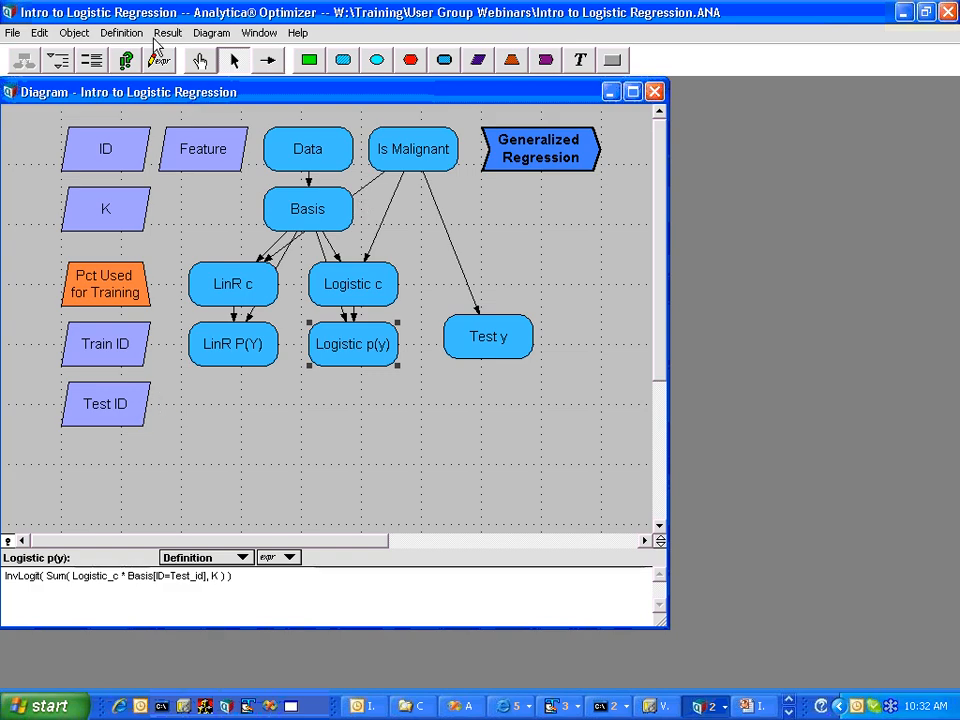
- Show the result table of Logistic p(y), enlarge and move its window, and look through the predicted probabilities
click(125, 60)
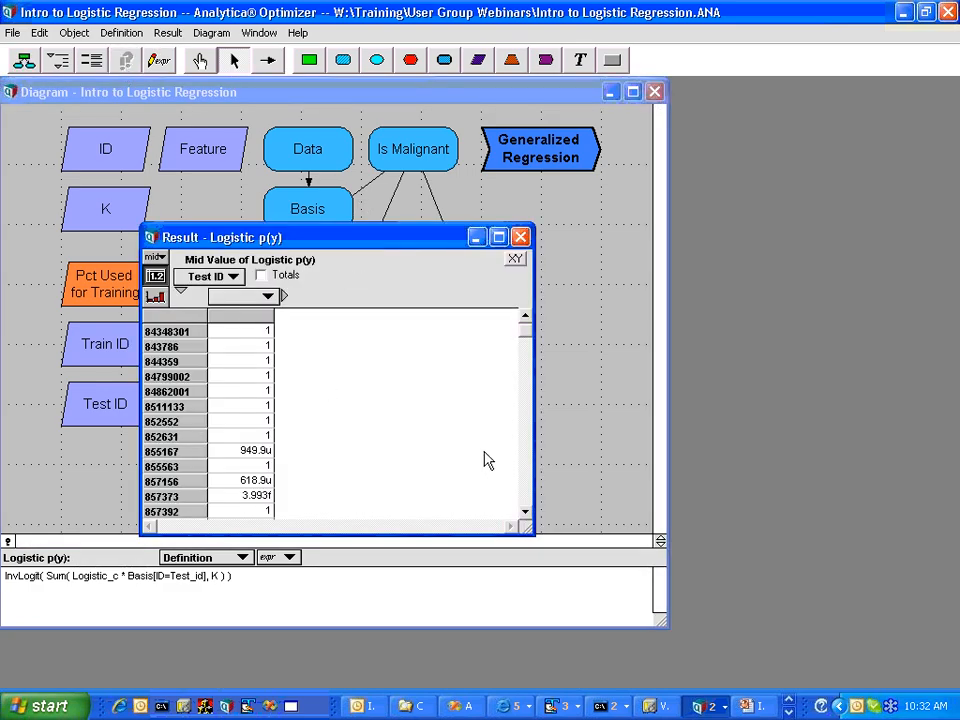
drag(531, 538, 619, 681)
drag(416, 236, 686, 205)
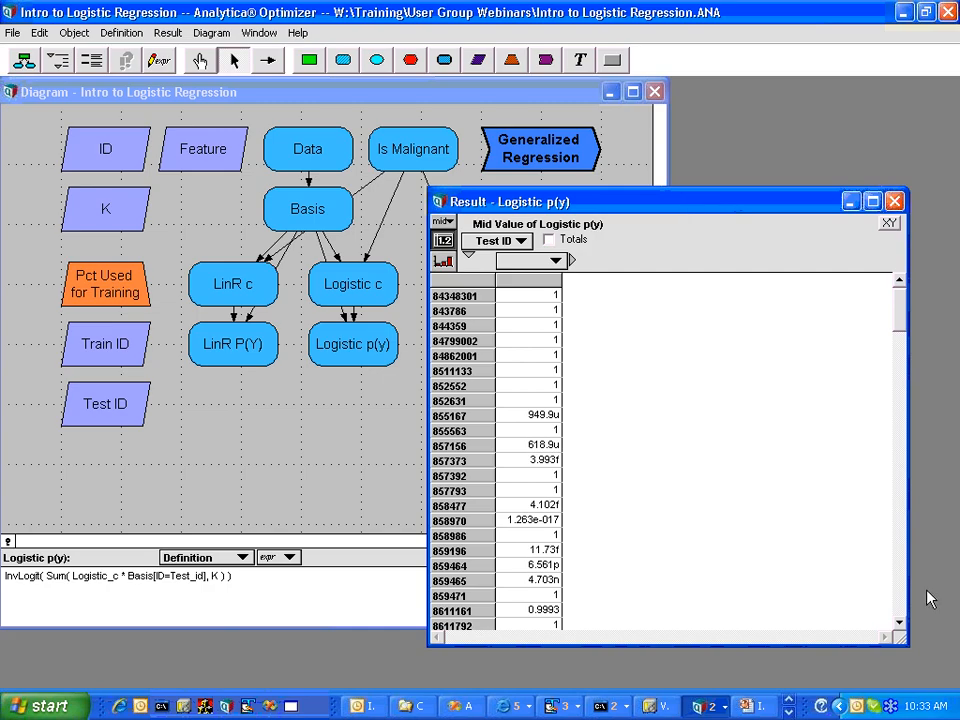
click(898, 603)
click(898, 601)
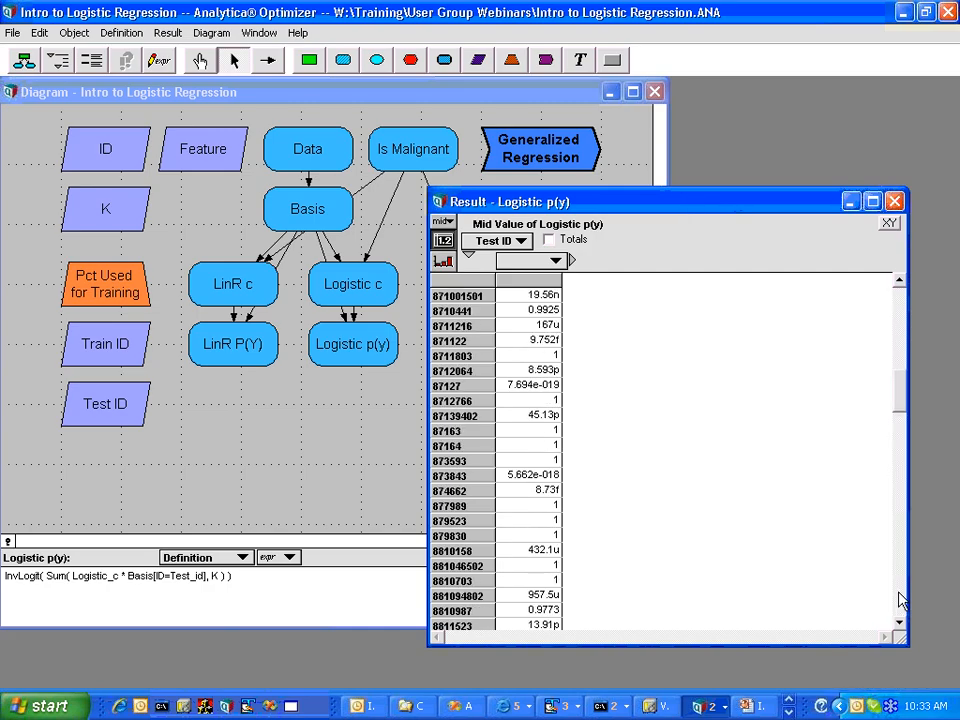
click(898, 600)
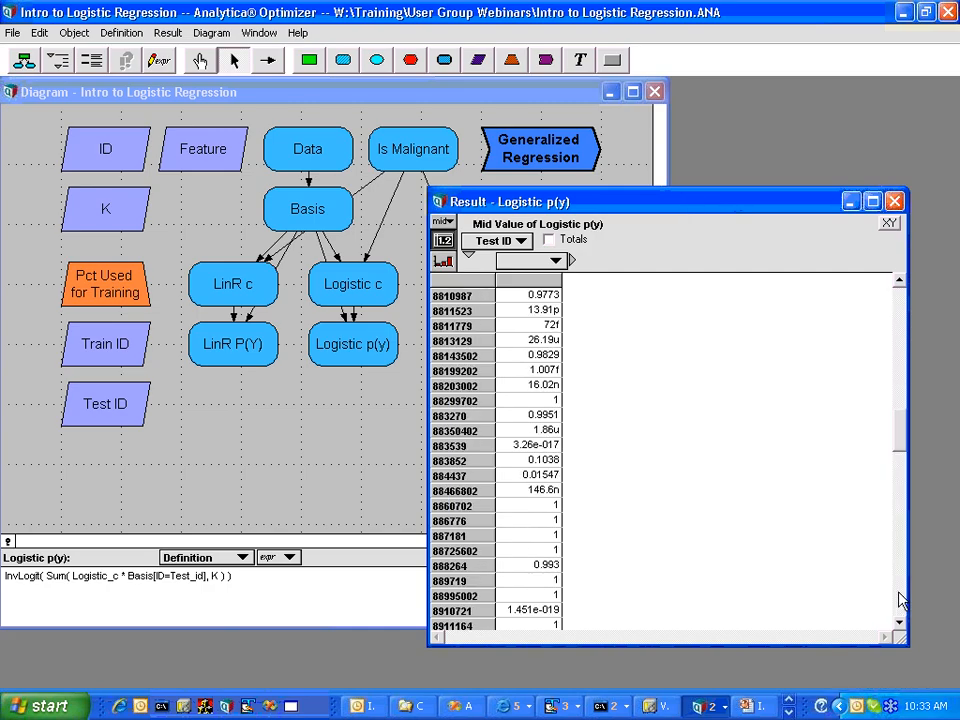
click(898, 600)
click(898, 303)
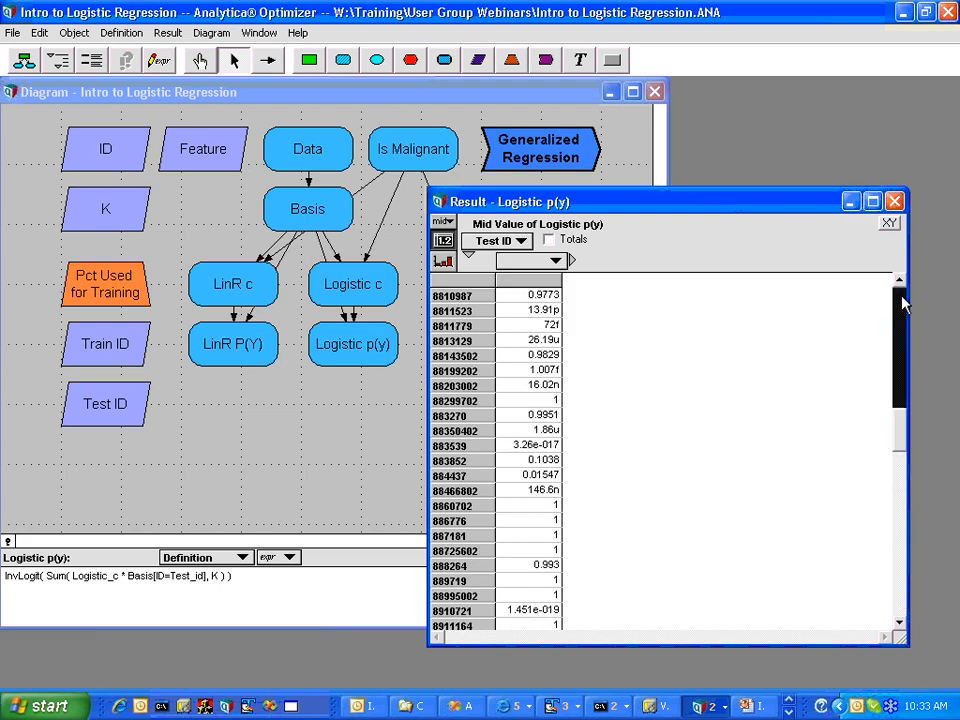
click(899, 302)
click(900, 303)
click(900, 303)
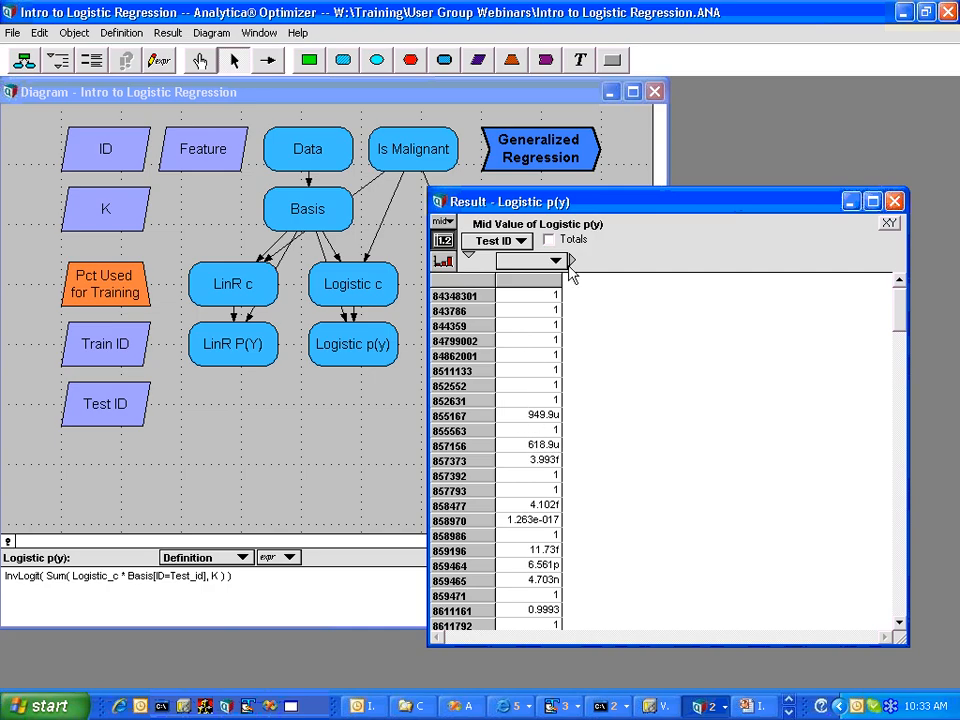
- Add Test y as an XY comparison variable to the Logistic p(y) result
click(890, 225)
click(70, 280)
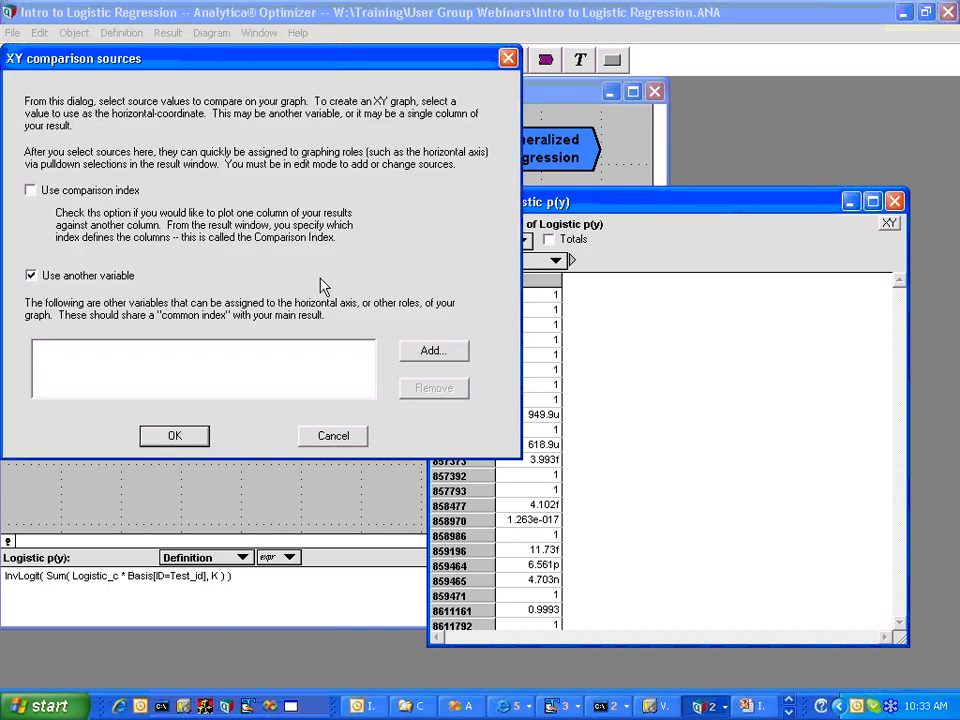
click(429, 349)
scroll(456, 236, down, 2)
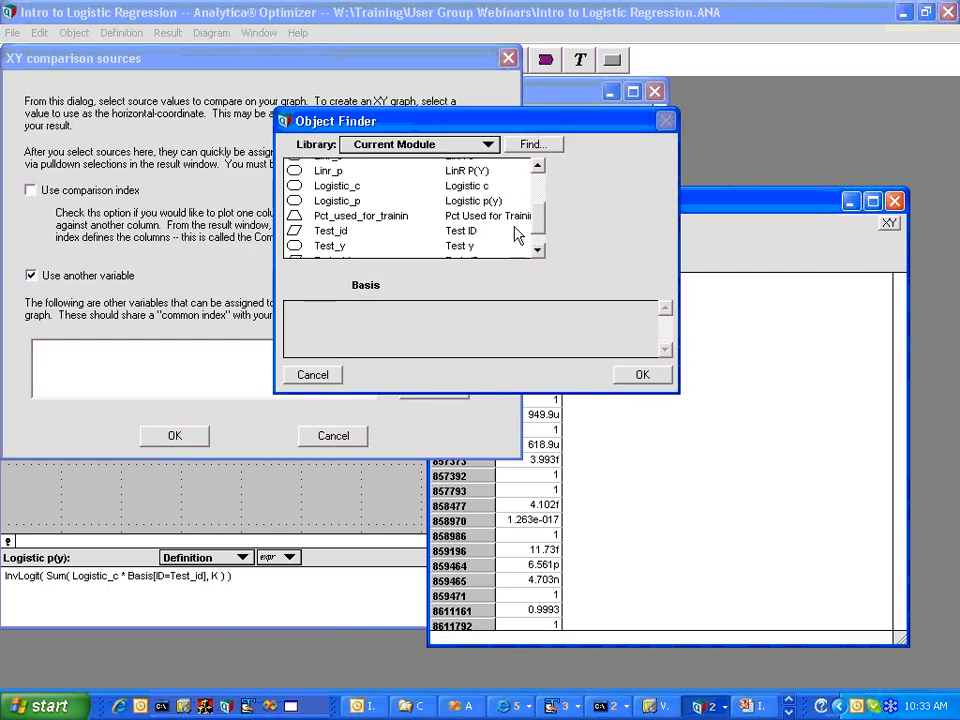
click(379, 251)
click(642, 374)
click(188, 436)
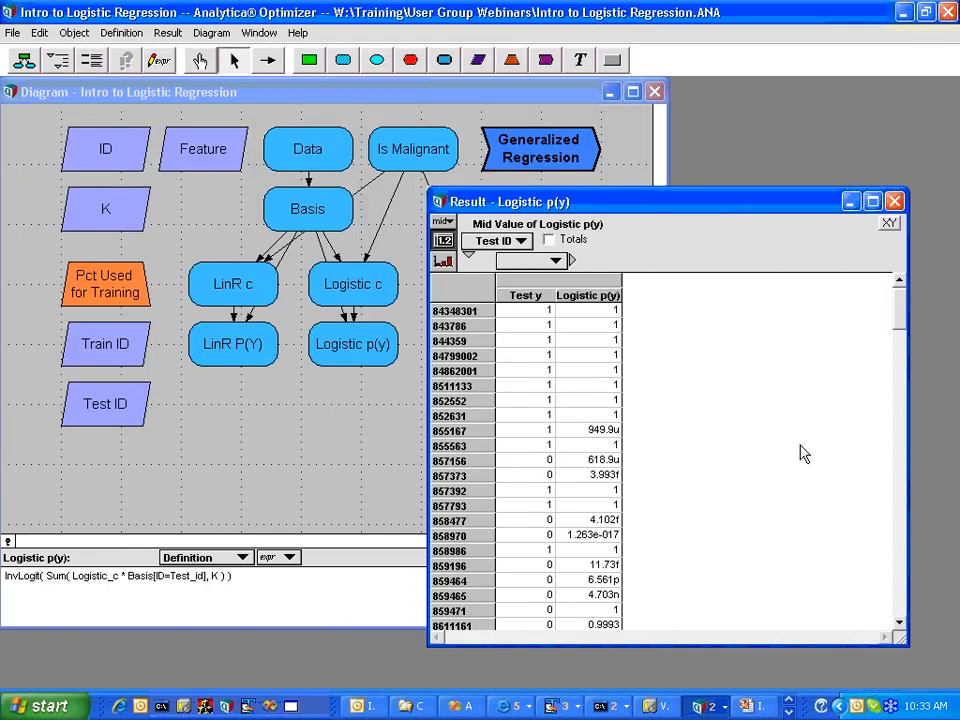
- Examine the rows where Logistic p(y) disagrees with Test y, adjusting the result window, and close the table
drag(580, 429, 476, 431)
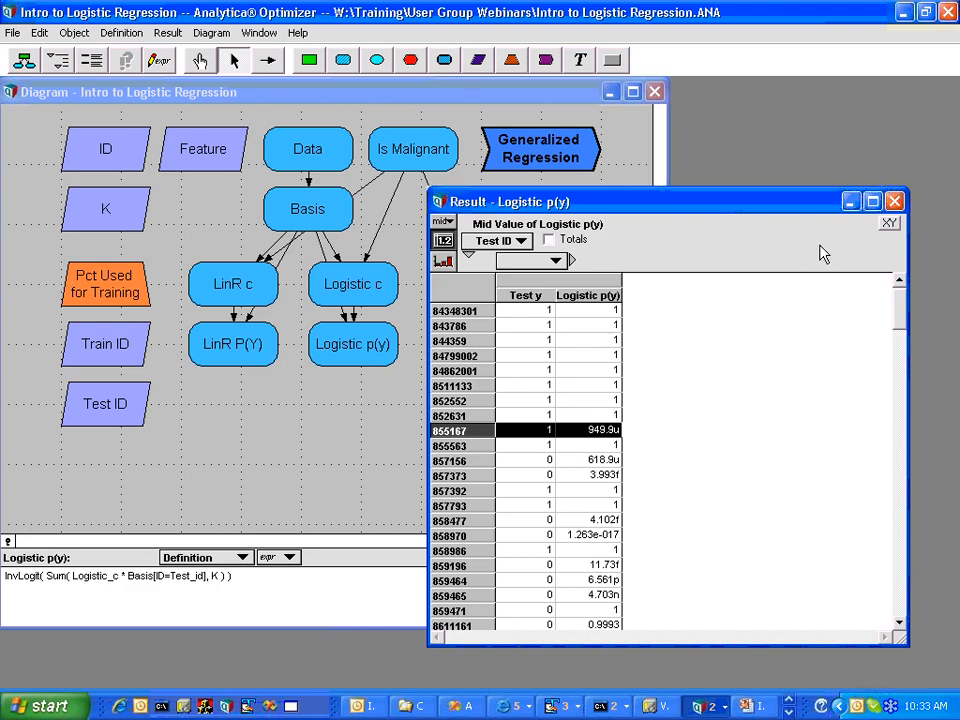
click(551, 430)
click(452, 430)
drag(640, 202, 663, 201)
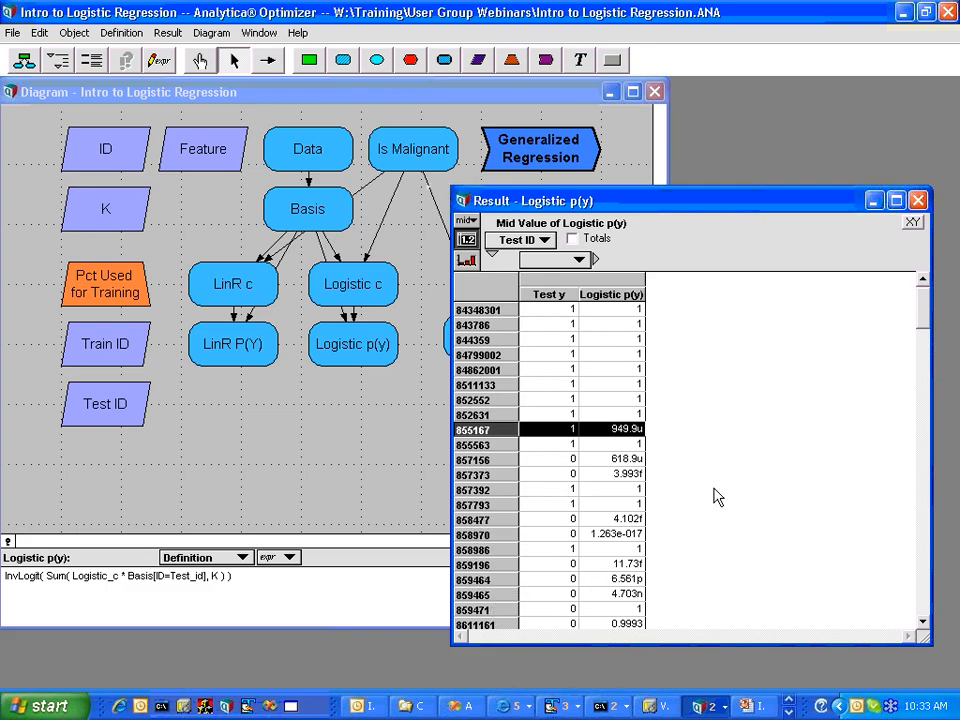
click(474, 610)
drag(924, 648, 860, 670)
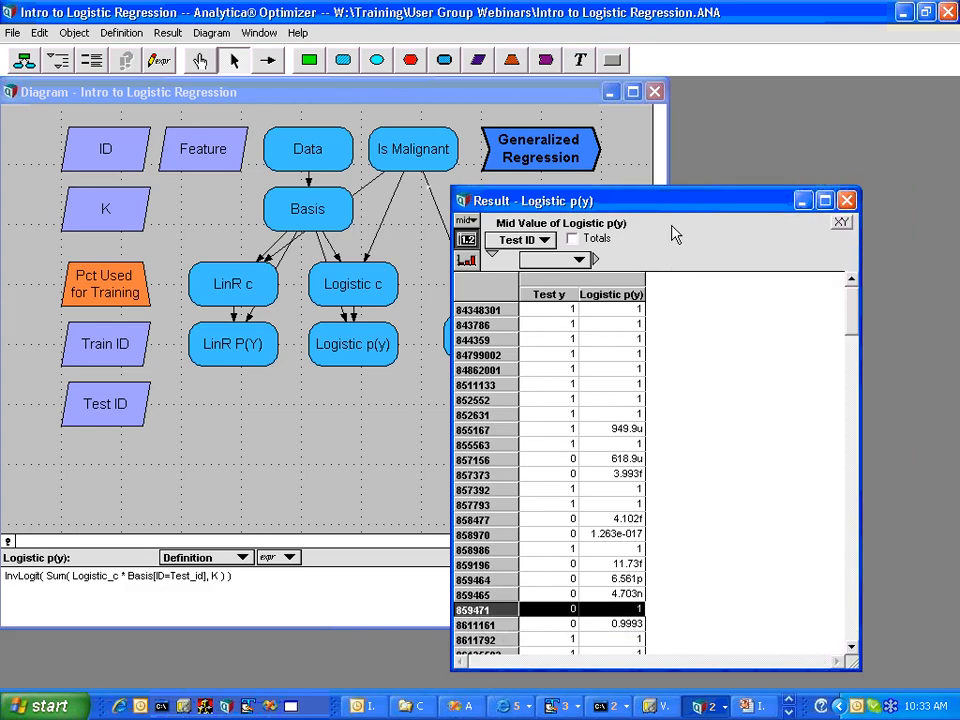
click(846, 200)
click(393, 302)
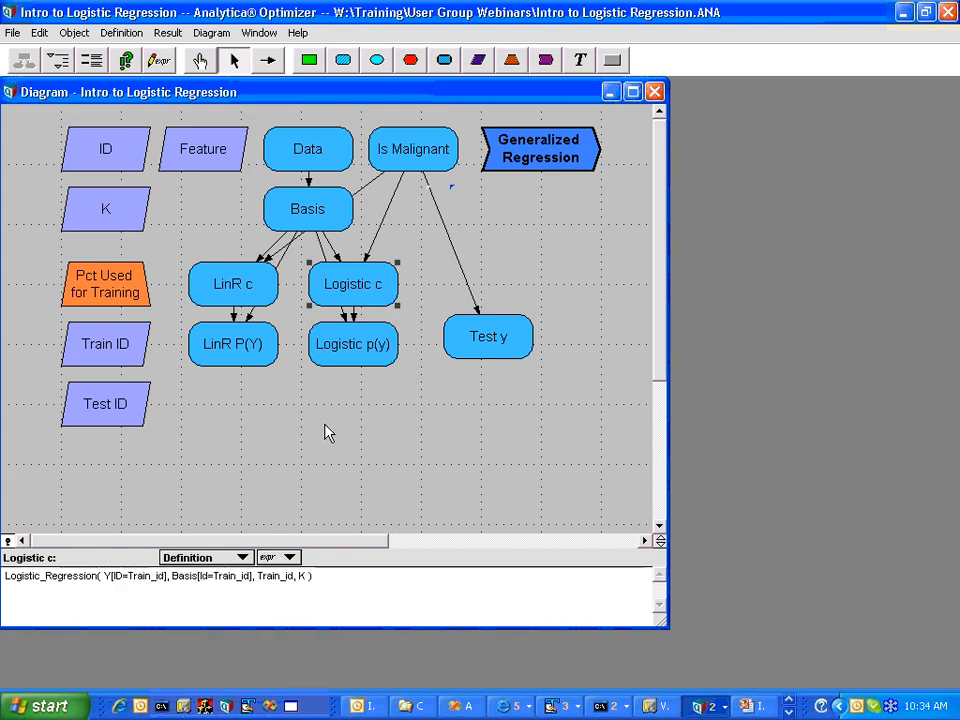
click(90, 343)
click(325, 578)
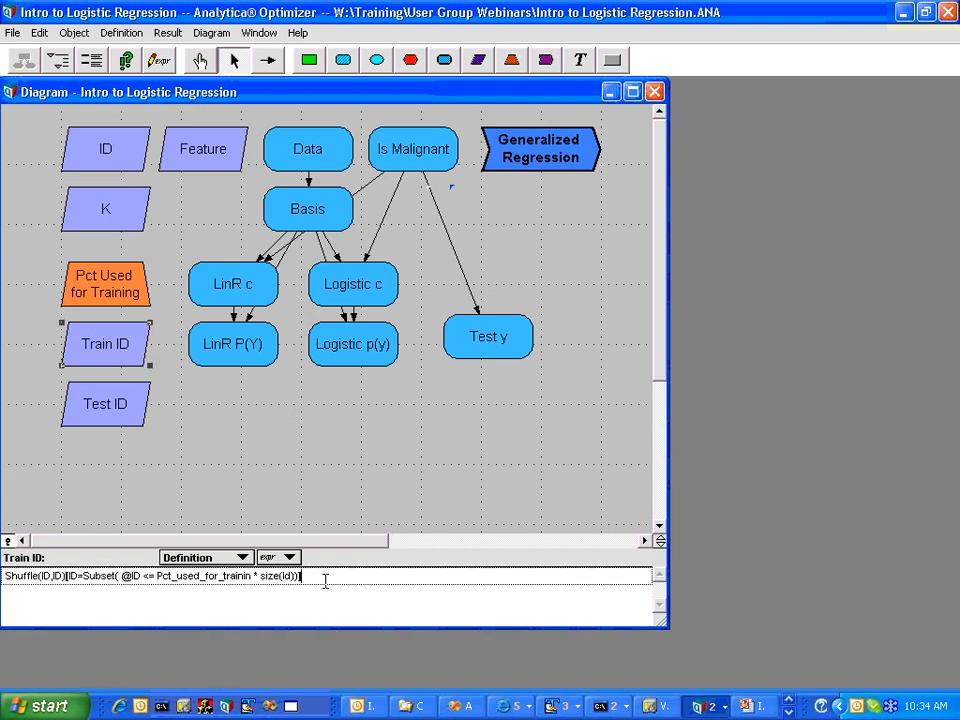
key(Left)
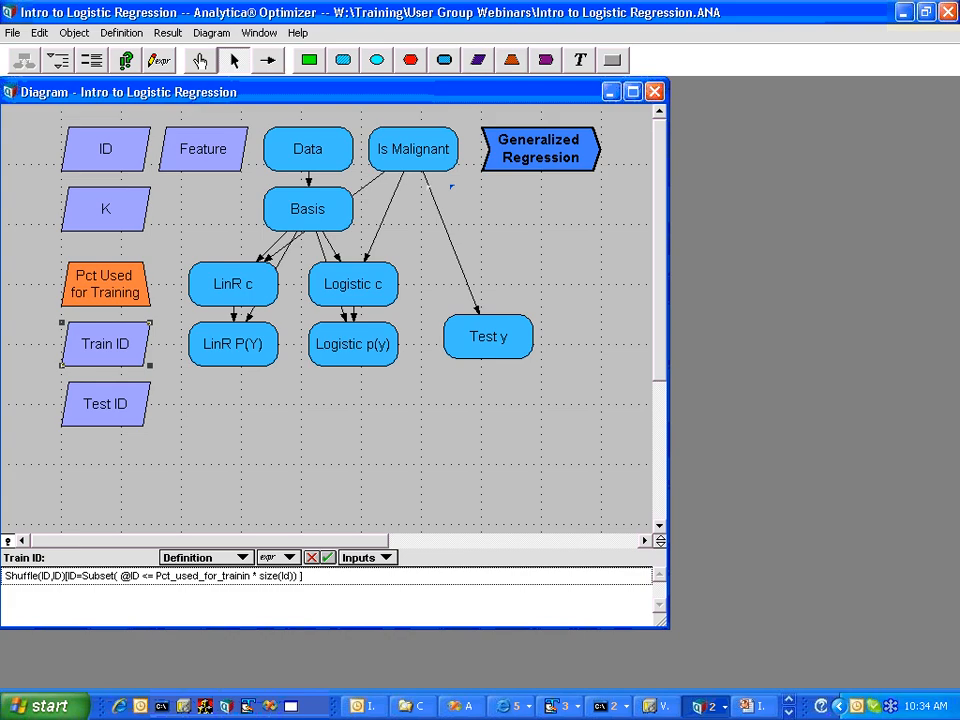
key(Return)
- Show the recomputed Logistic p(y) result, compare its probabilities with Test y, and move and narrow the result window
click(374, 348)
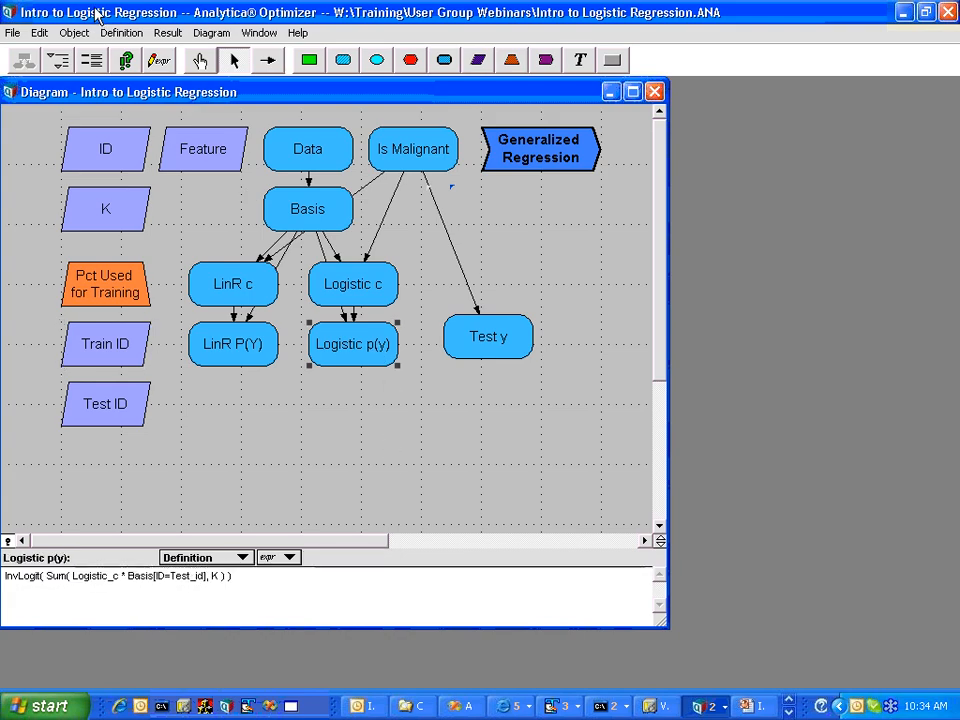
key(ctrl+r)
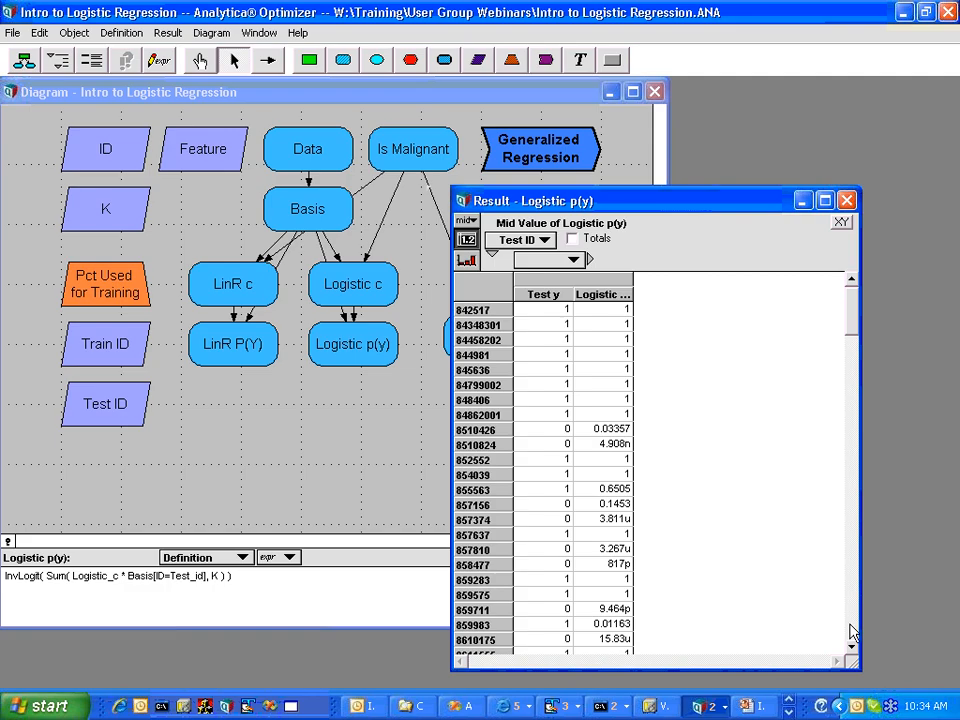
click(851, 625)
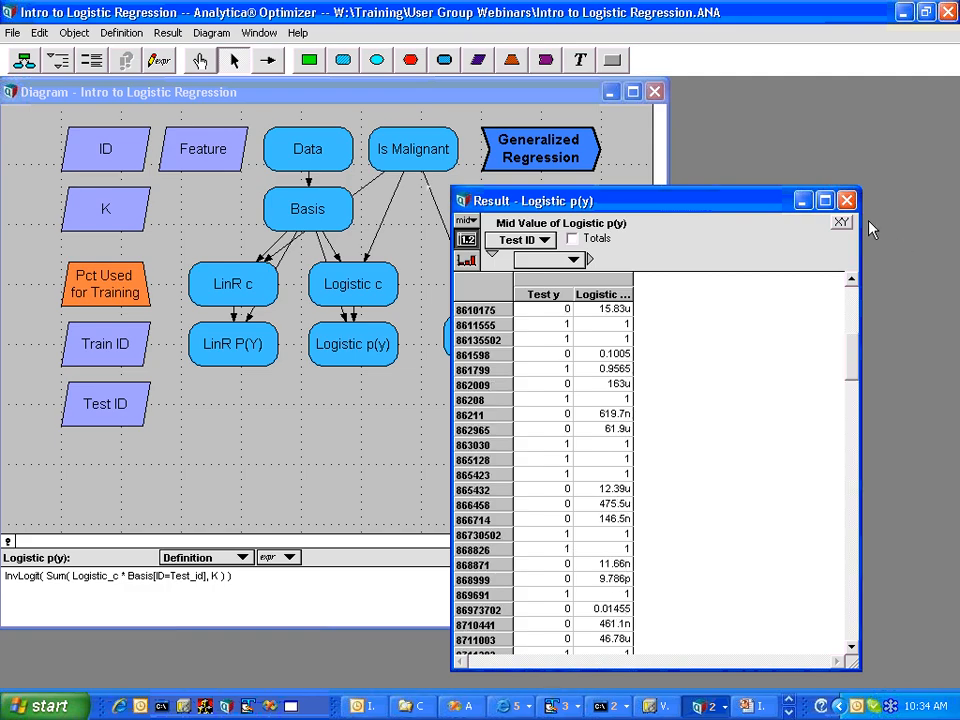
drag(690, 200, 737, 168)
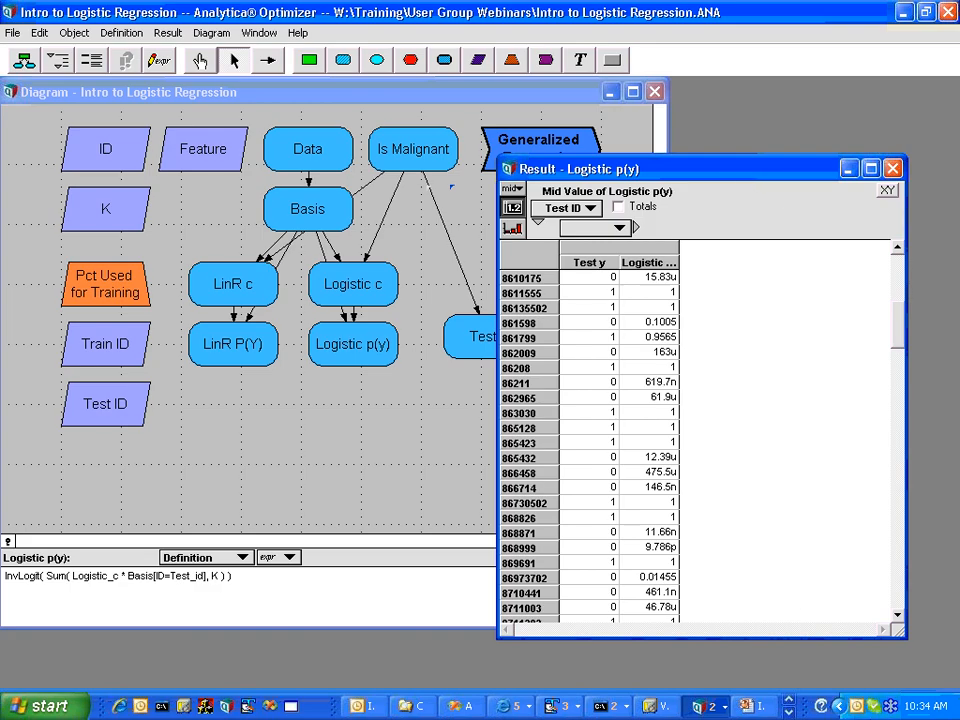
drag(905, 635, 803, 664)
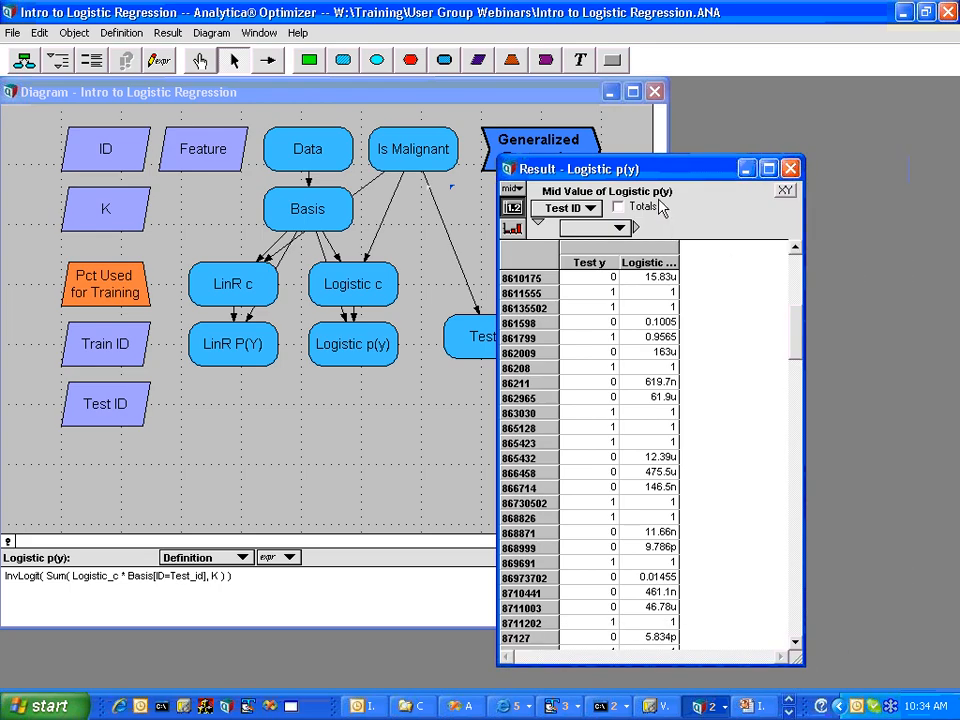
drag(656, 178, 690, 146)
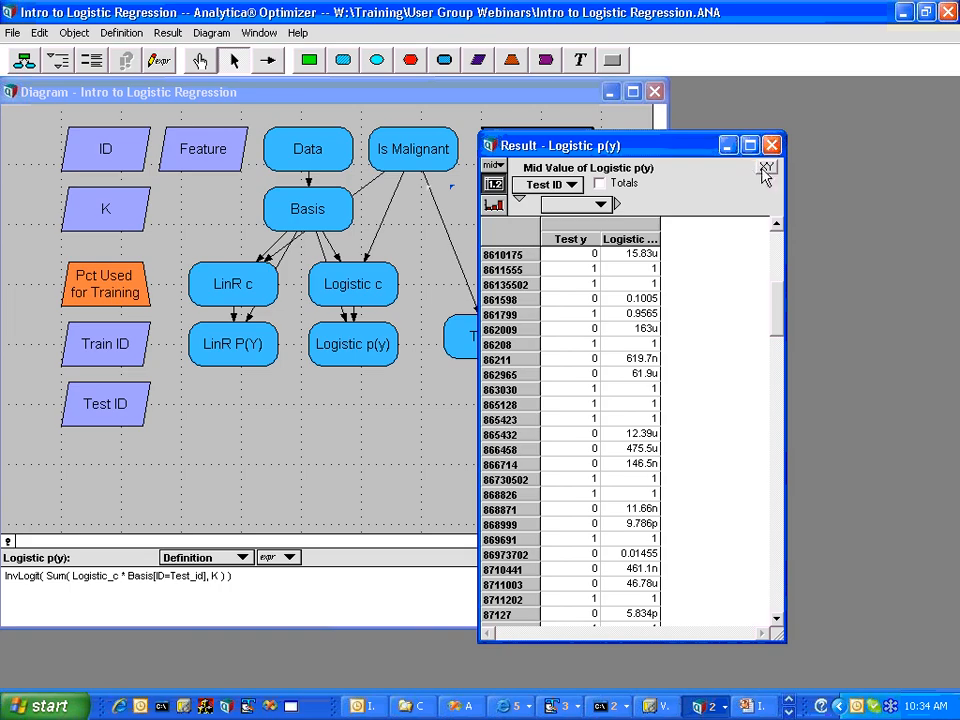
- Keep Test y as the XY comparison variable, graph Logistic p(y) against it, and widen the result window
click(765, 170)
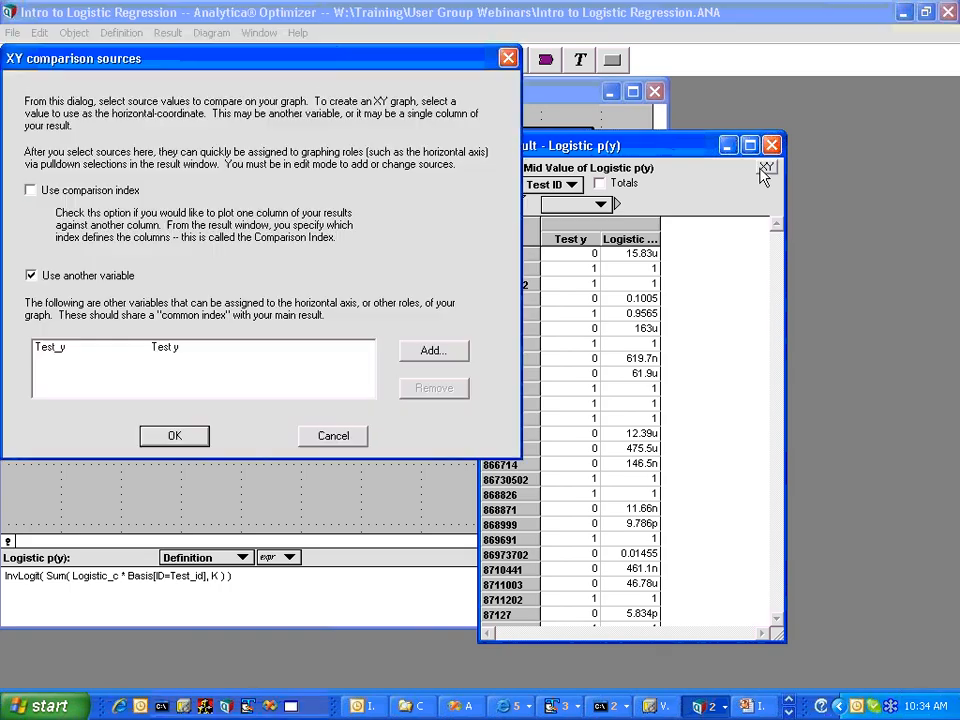
click(172, 437)
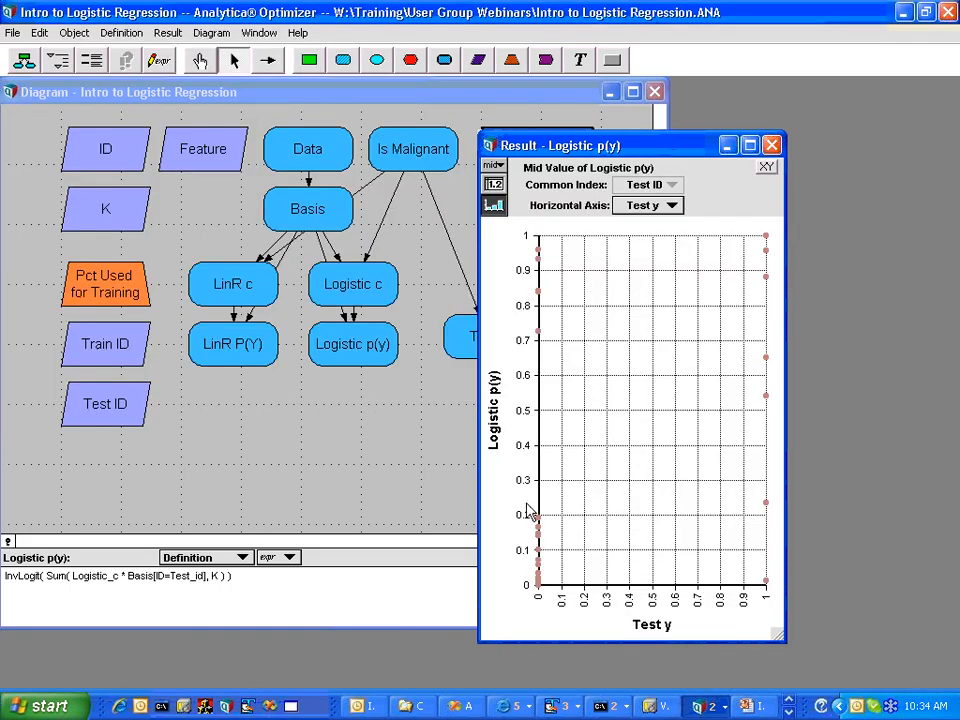
drag(476, 437, 160, 437)
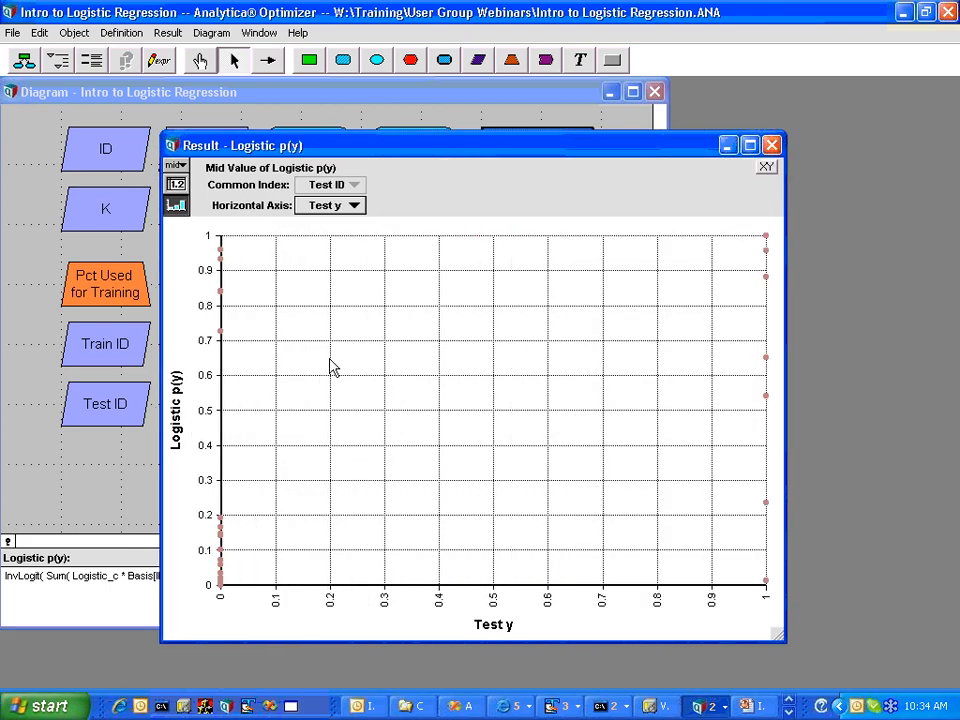
- Swap the graph's horizontal and vertical axes so Test y is plotted vertically, and close the result window
double_click(478, 277)
click(460, 201)
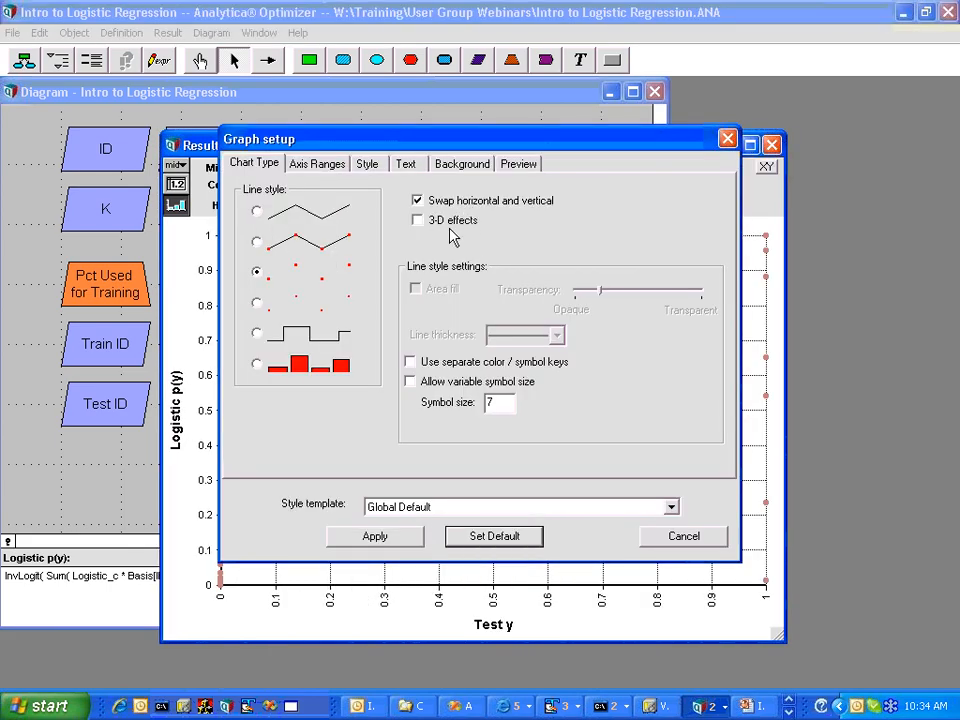
click(390, 540)
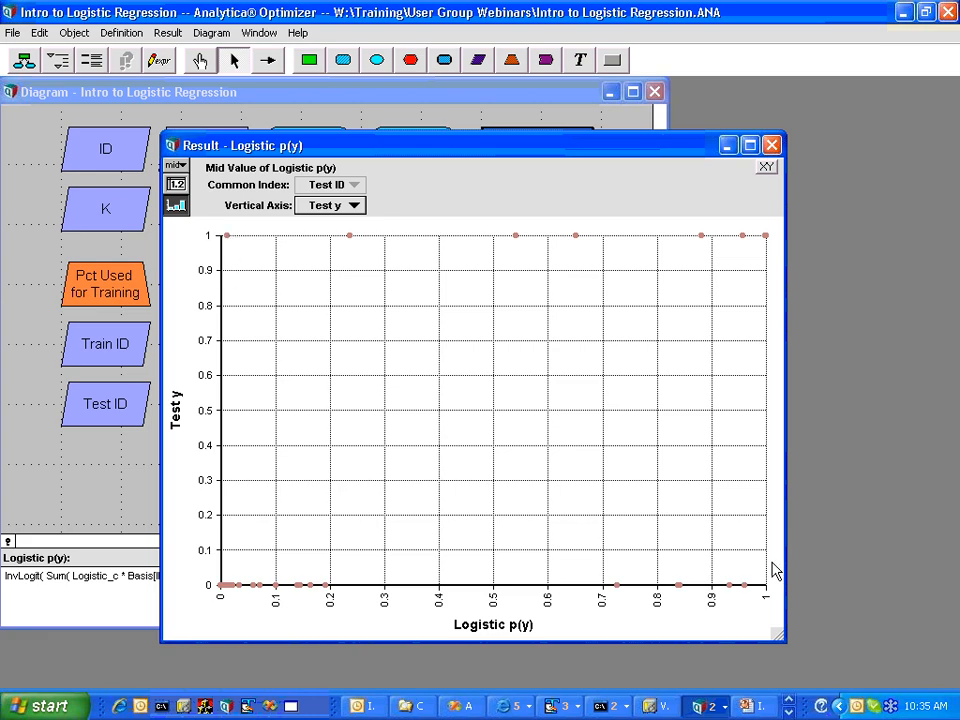
click(771, 145)
- Move the Test y node farther from Logistic p(y), in line with its row, and select Logistic p(y)
click(476, 440)
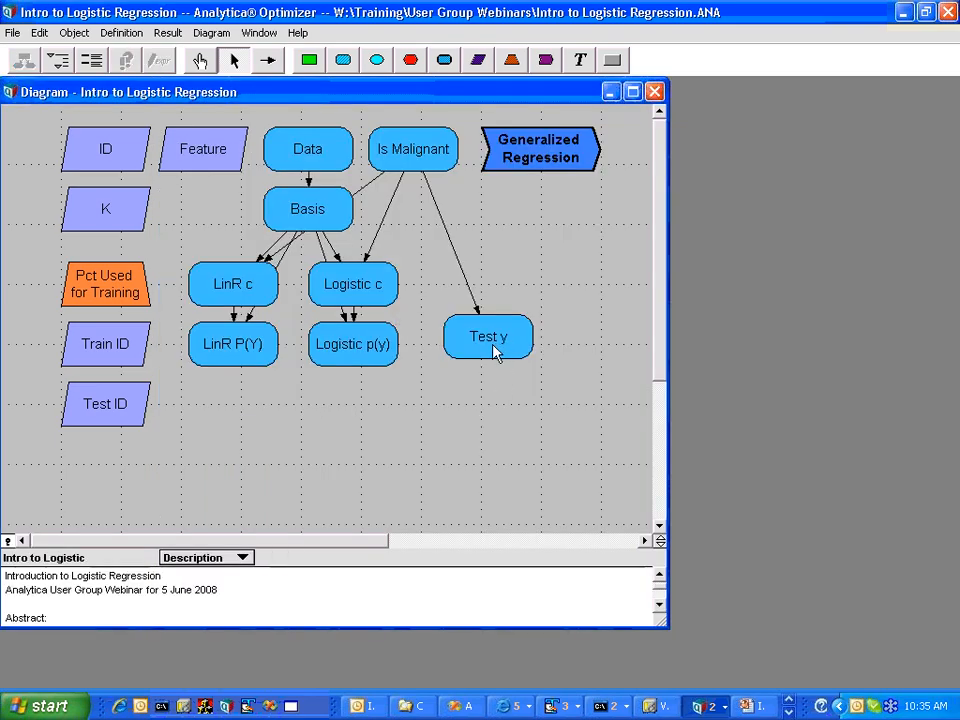
drag(497, 356, 567, 368)
click(424, 400)
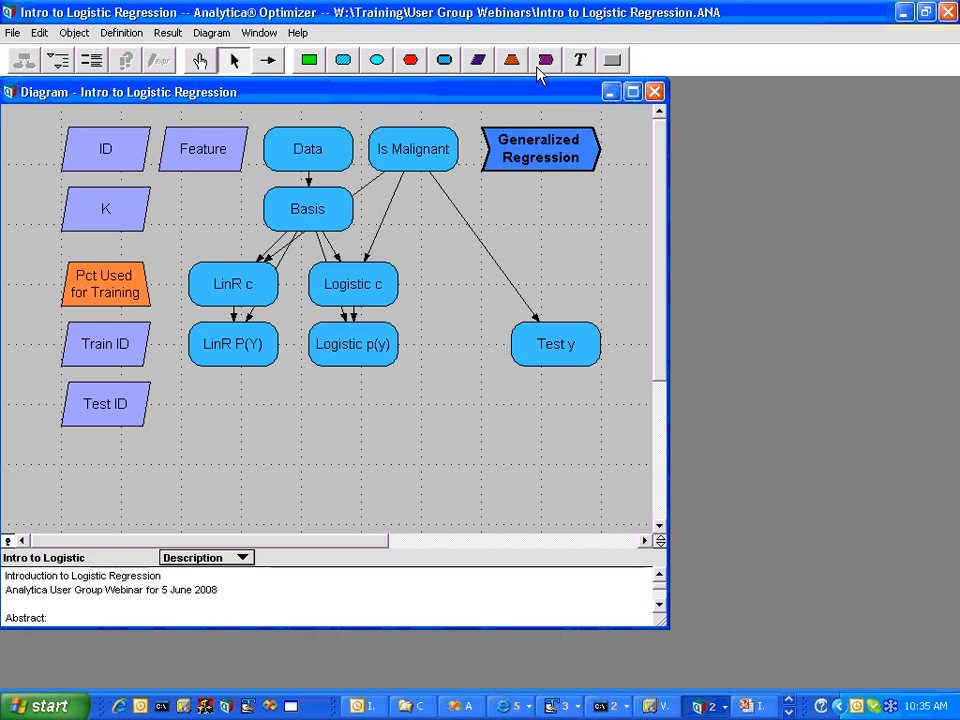
click(342, 364)
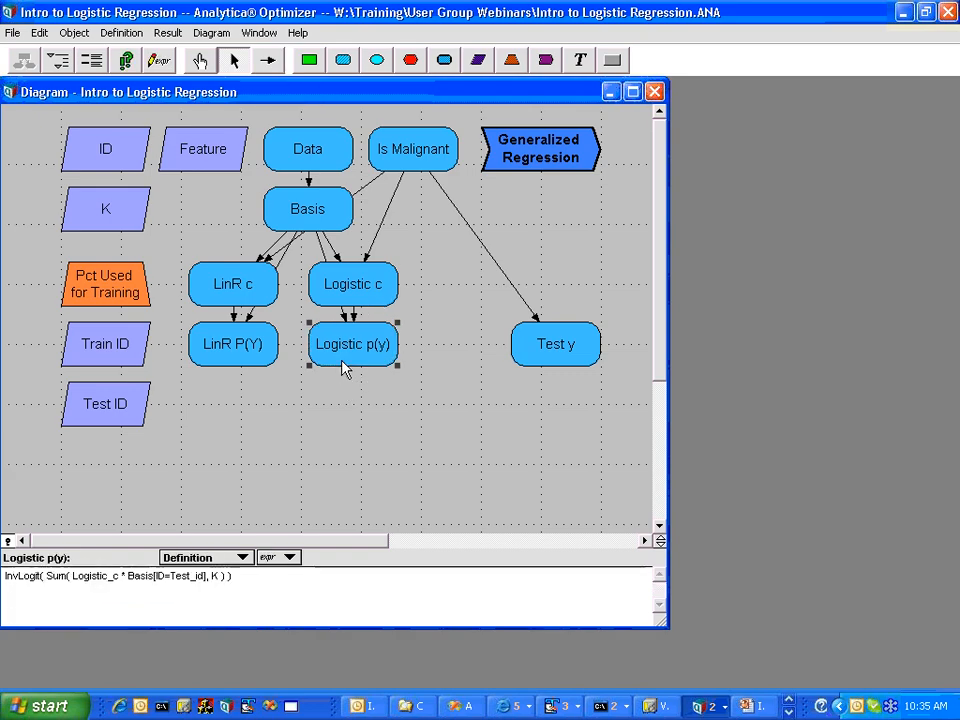
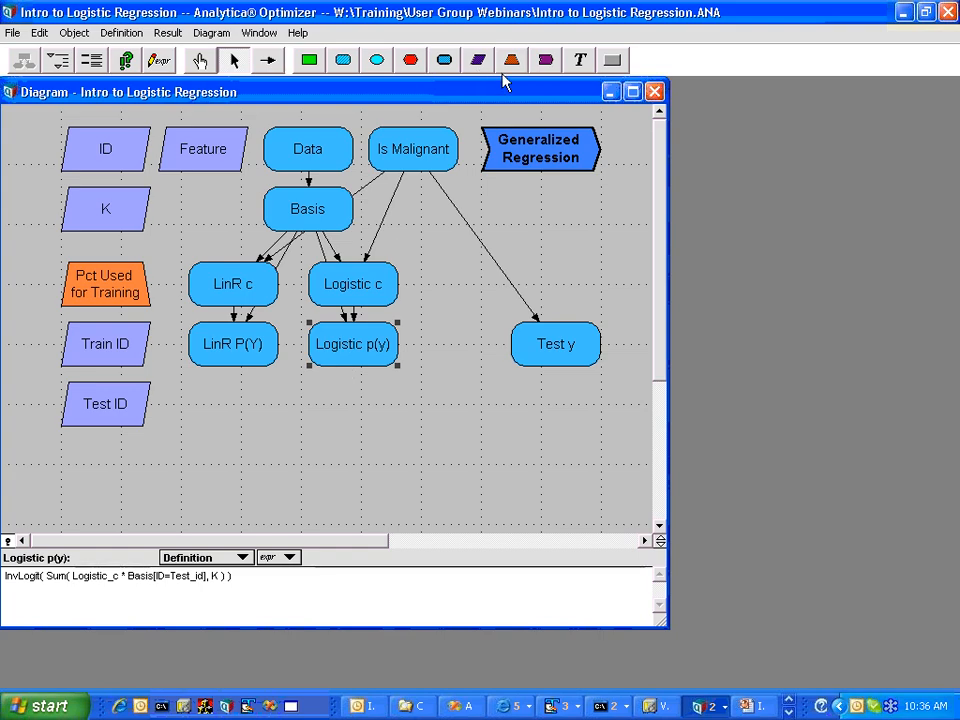
- Add a function node titled LScore below Test ID, open its object window, and move the window clear of the diagram
drag(545, 62, 103, 465)
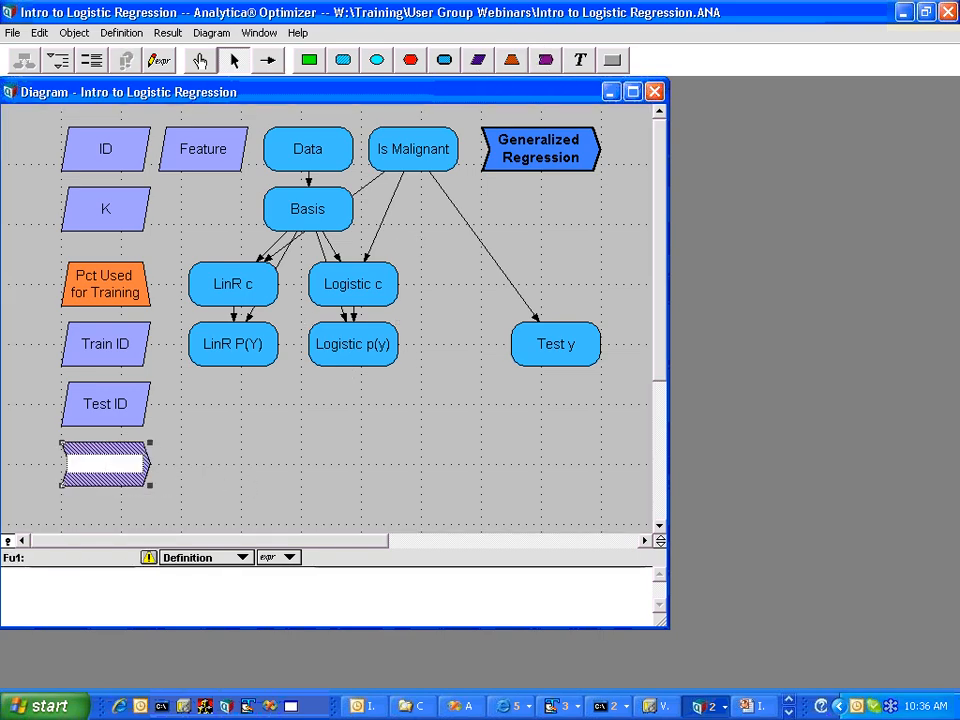
text(LScore)
key(Return)
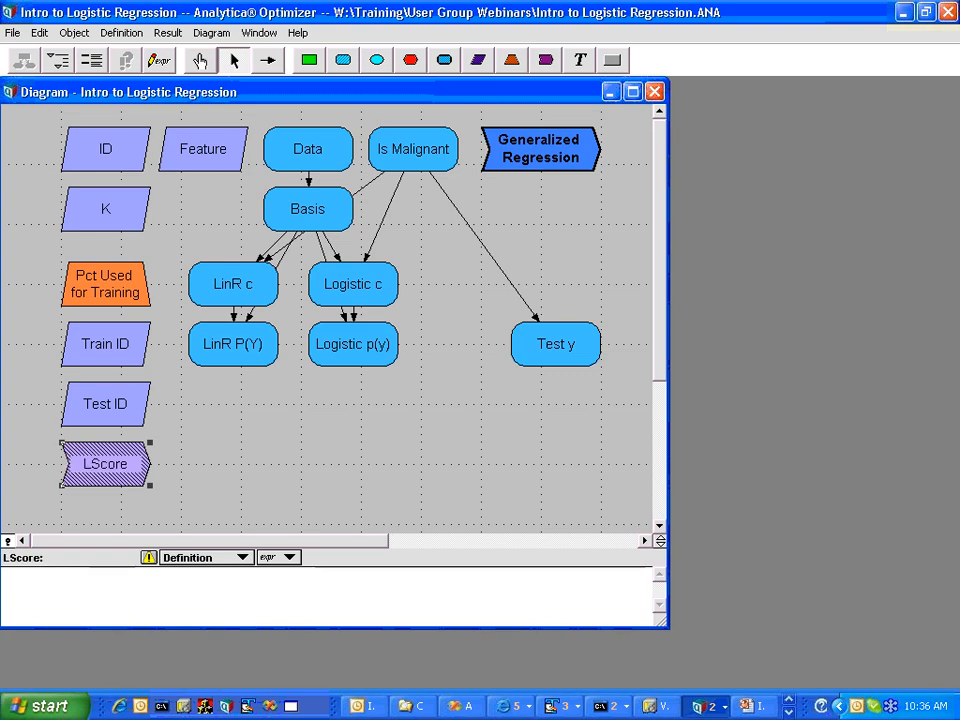
click(91, 61)
drag(360, 172, 750, 413)
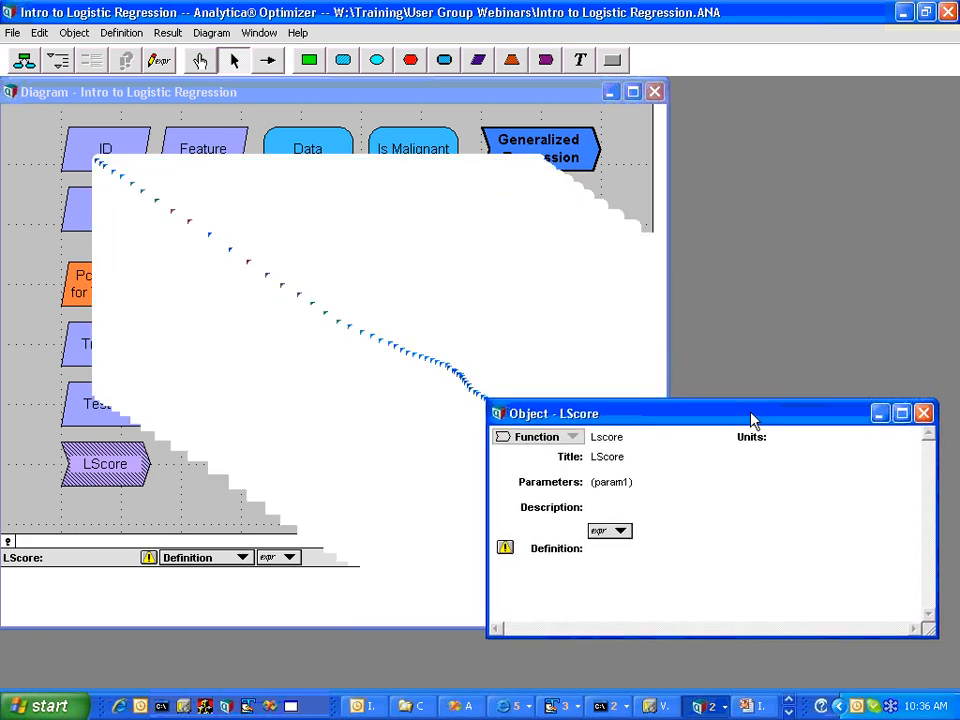
- Set the LScore function's parameters to ( p : Array[Test_ID] )
click(611, 483)
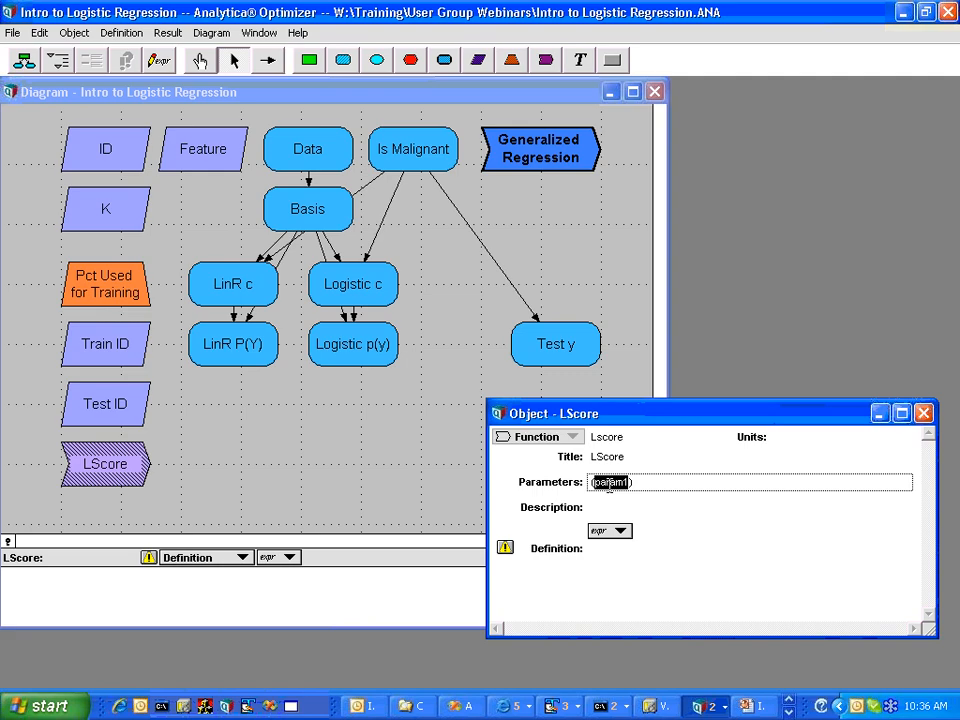
key(BackSpace)
text(pred)
key(BackSpace)
key(BackSpace)
key(BackSpace)
text(: Array(Ta)
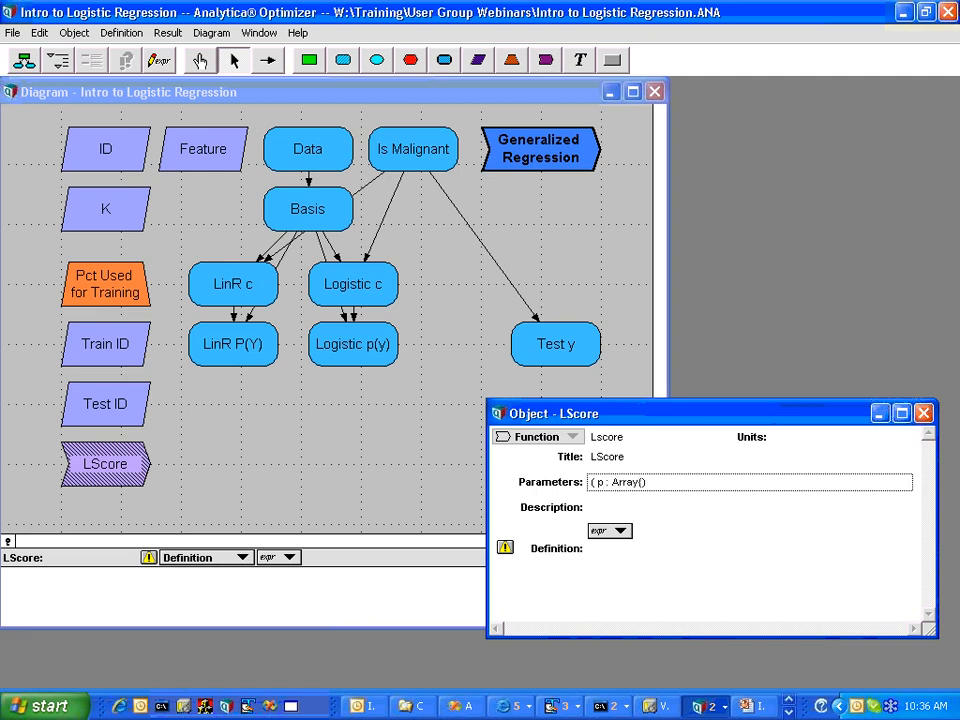
key(BackSpace)
key(BackSpace)
key(BackSpace)
text([Test_ID])
- Start LScore's definition with the expression if test_y then p else 1-p
click(615, 546)
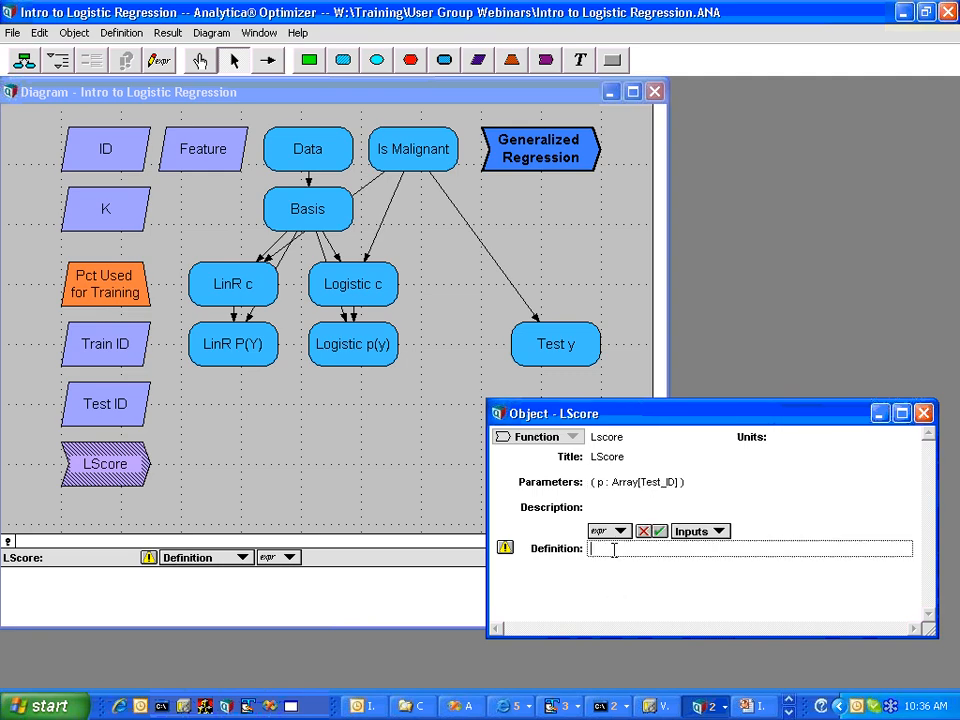
text(if test_y)
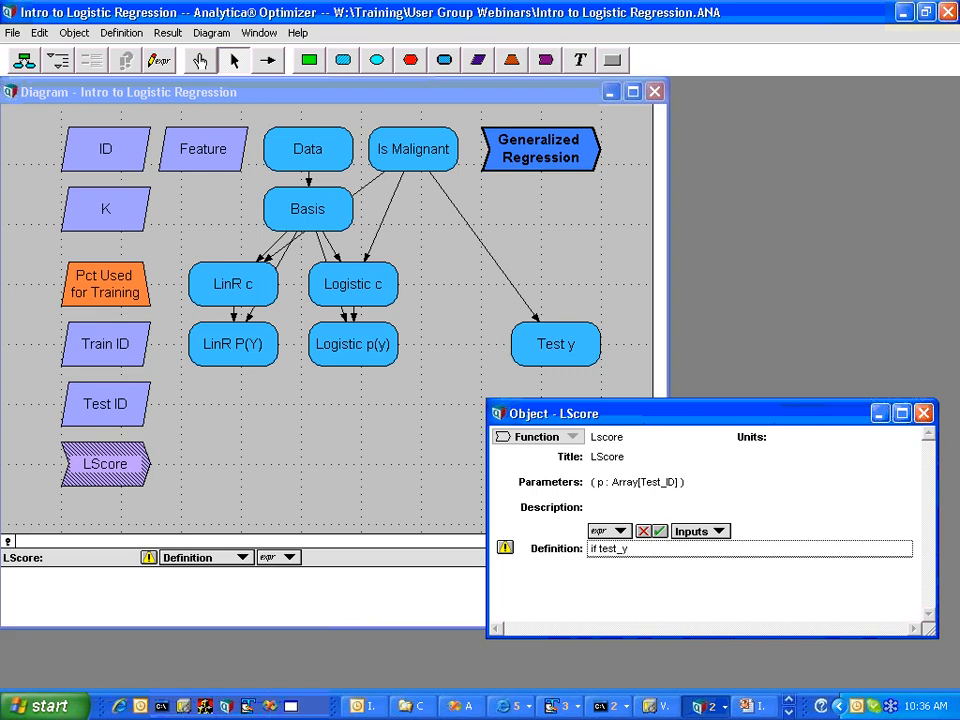
text( then p else 1-p)
key(BackSpace)
key(BackSpace)
key(BackSpace)
text(1-p)
- Complete LScore's definition as sum(ln(if test_y then p else 1-p),Test_ID), accept it, and close the object window
key(Home)
text(ln(sum()
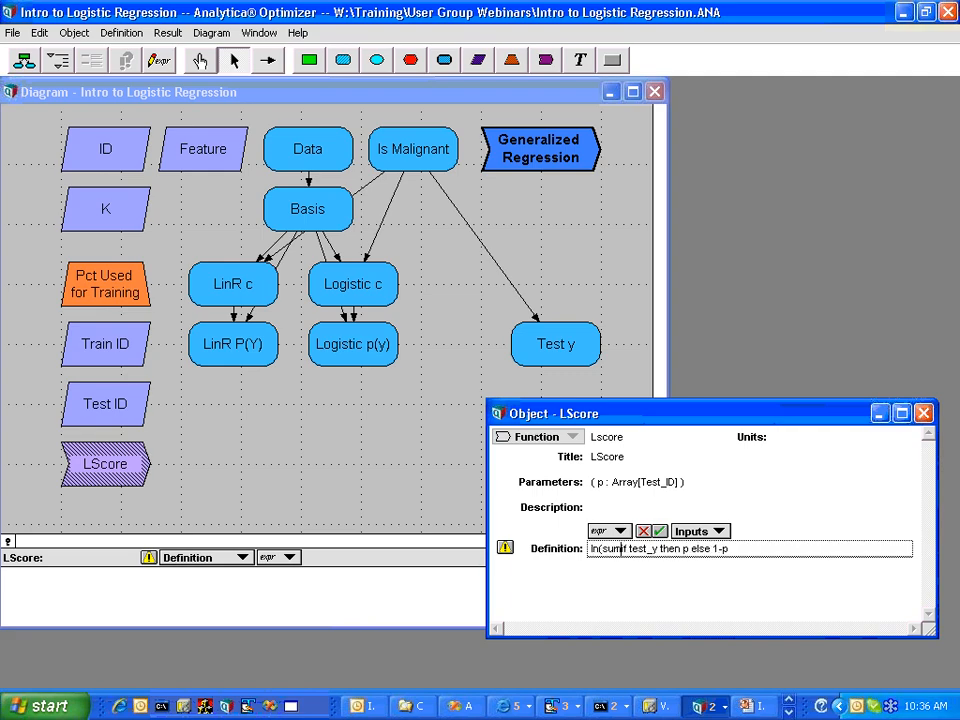
key(End)
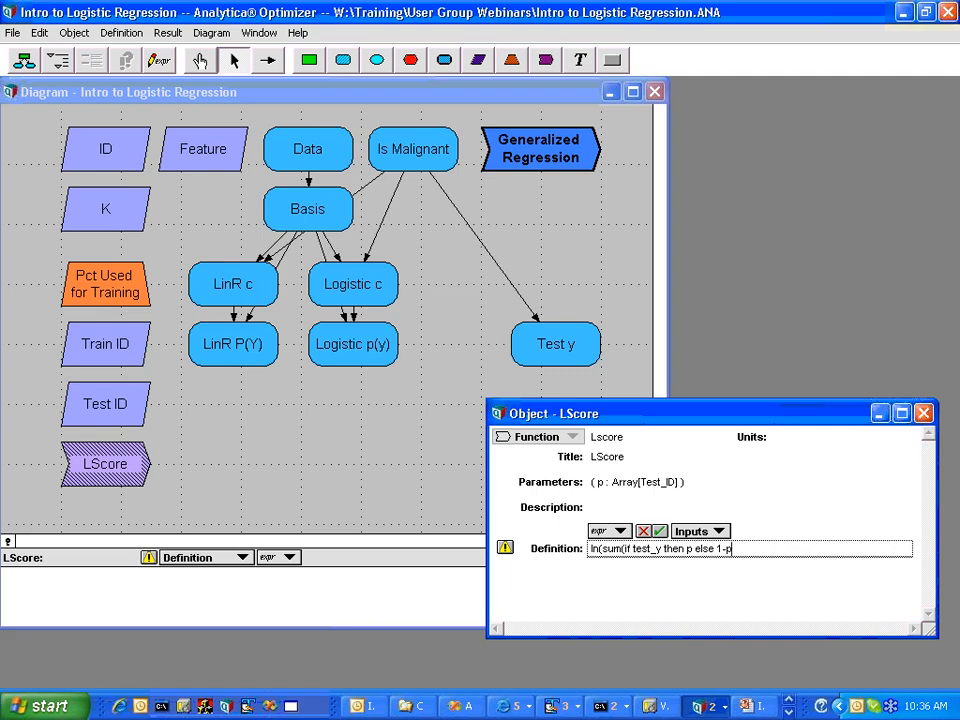
key(Home)
key(shift+Right)
key(shift+Right)
key(shift+Right)
text(sum(ln)
key(End)
text(),Test_ID))
key(Return)
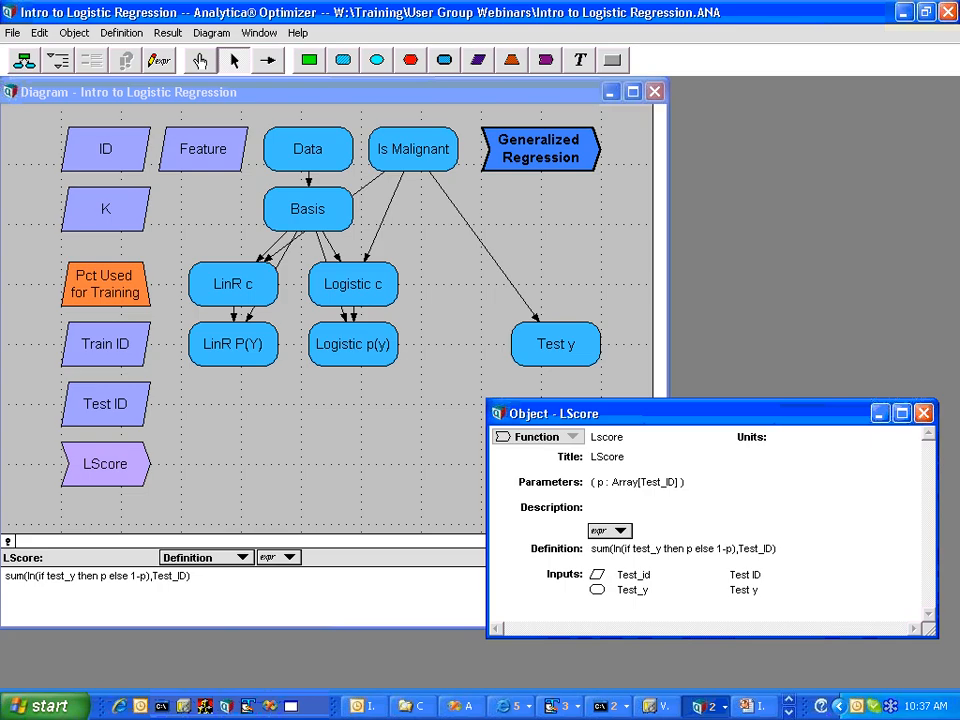
click(923, 414)
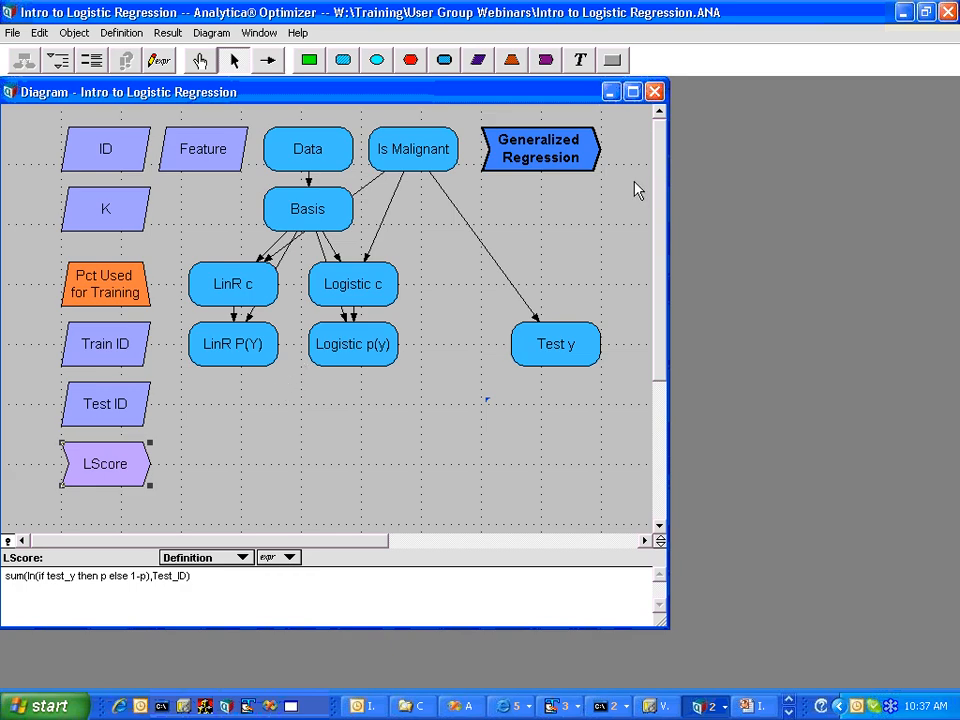
- Make an alias of Data Fit Model from the Generalized Regression Example module, place it below LScore in the main diagram, and close the module diagrams
click(250, 364)
click(318, 406)
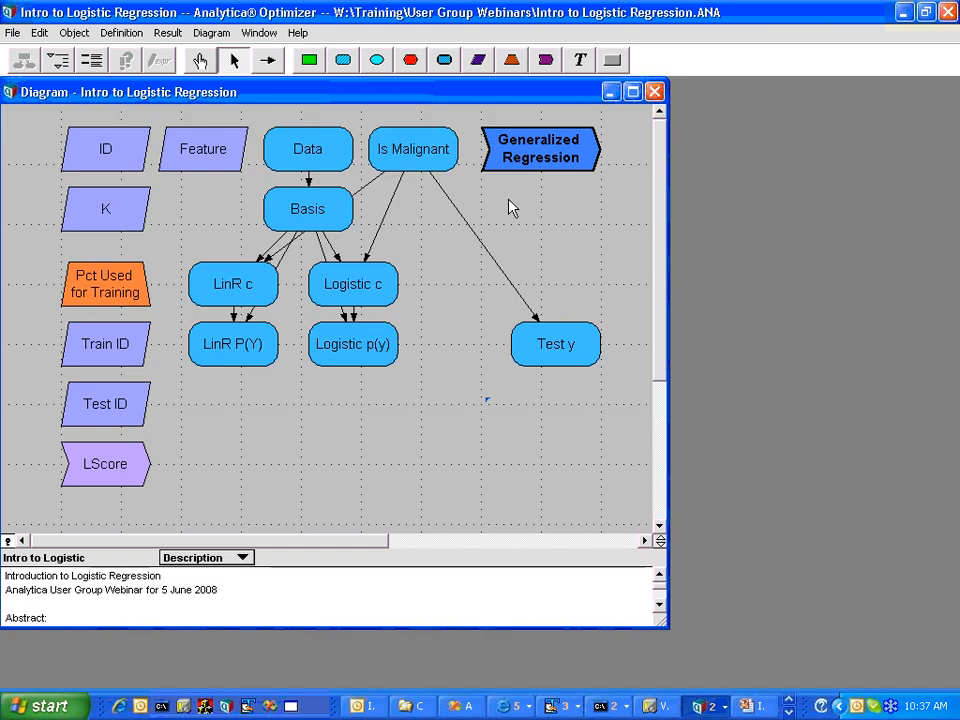
double_click(500, 170)
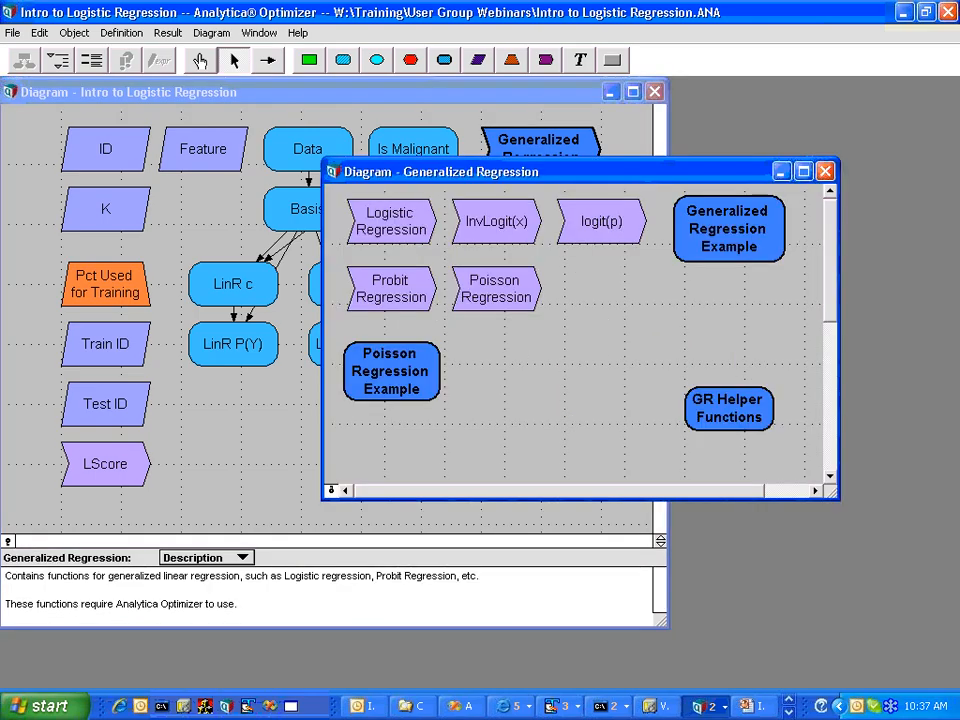
click(749, 237)
double_click(749, 237)
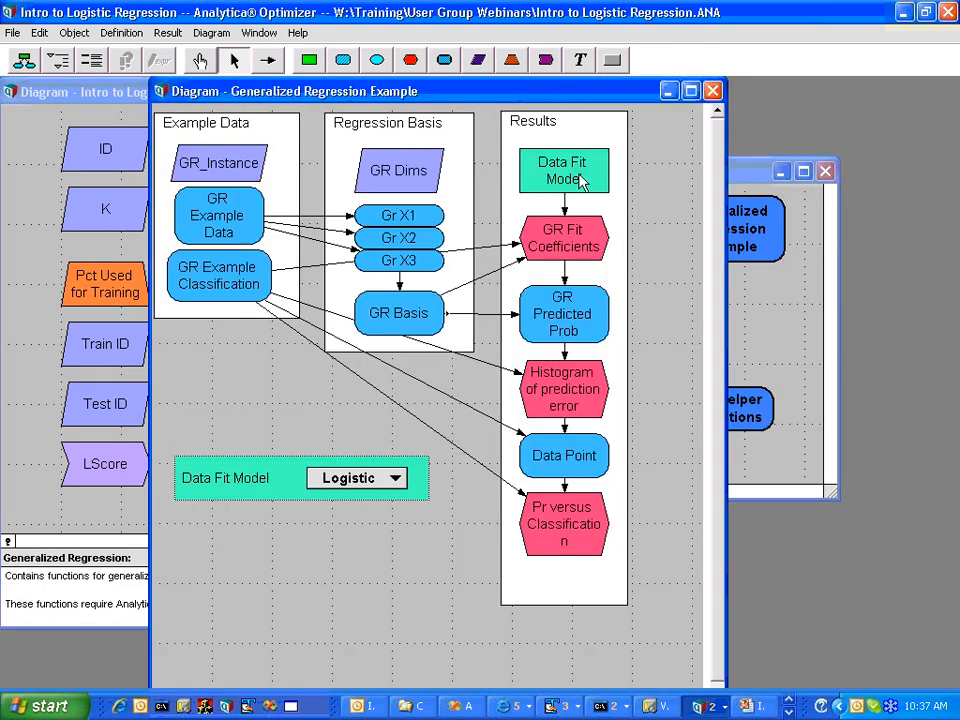
click(583, 180)
key(ctrl+m)
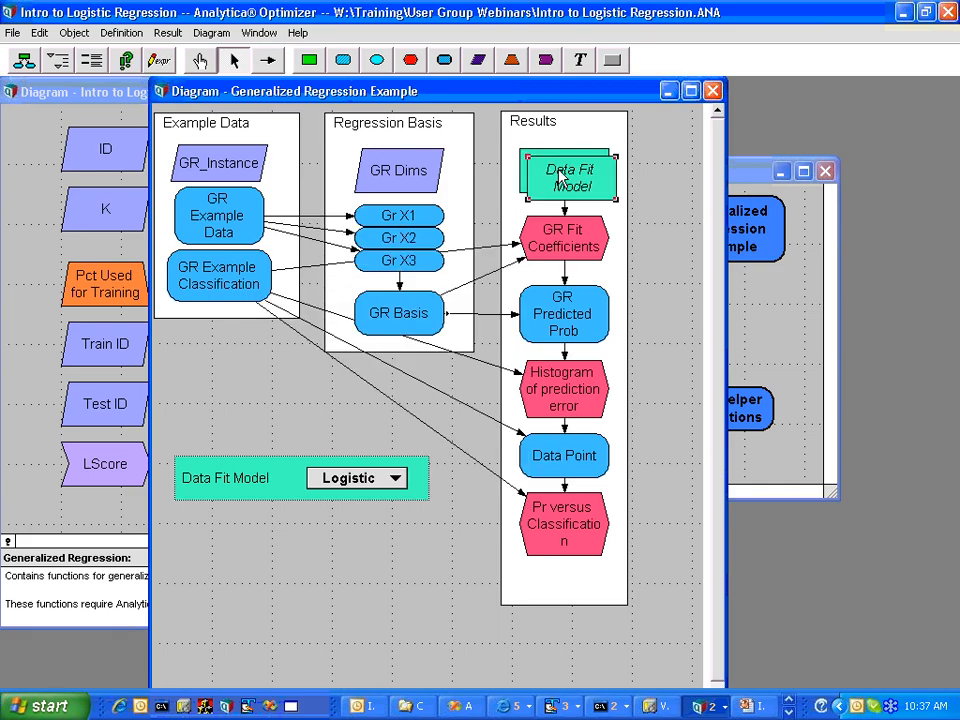
drag(560, 178, 60, 512)
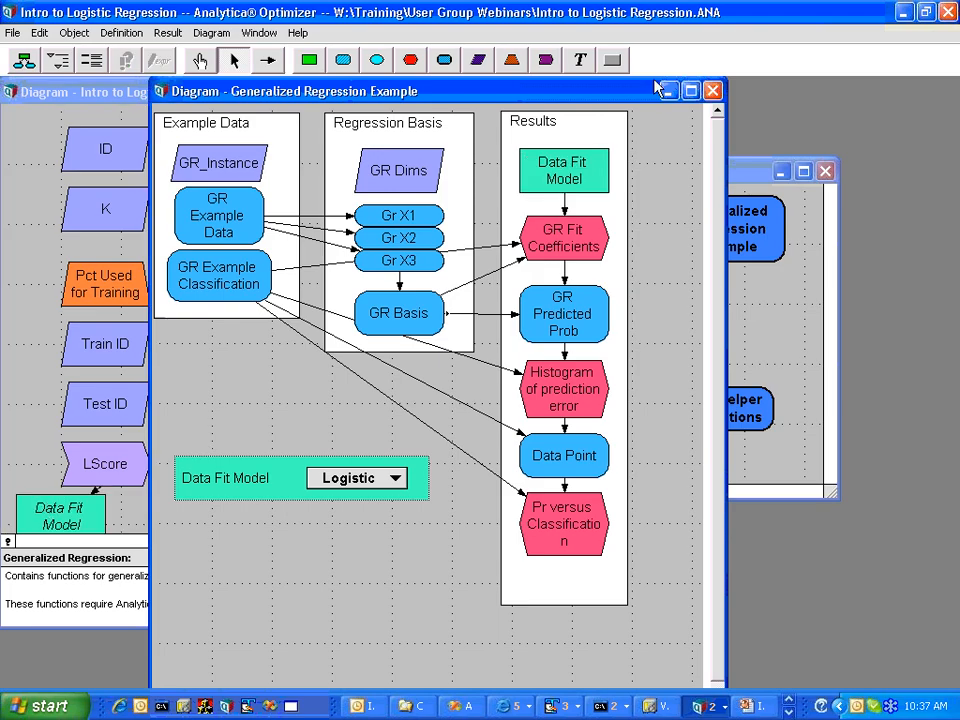
click(712, 91)
click(825, 171)
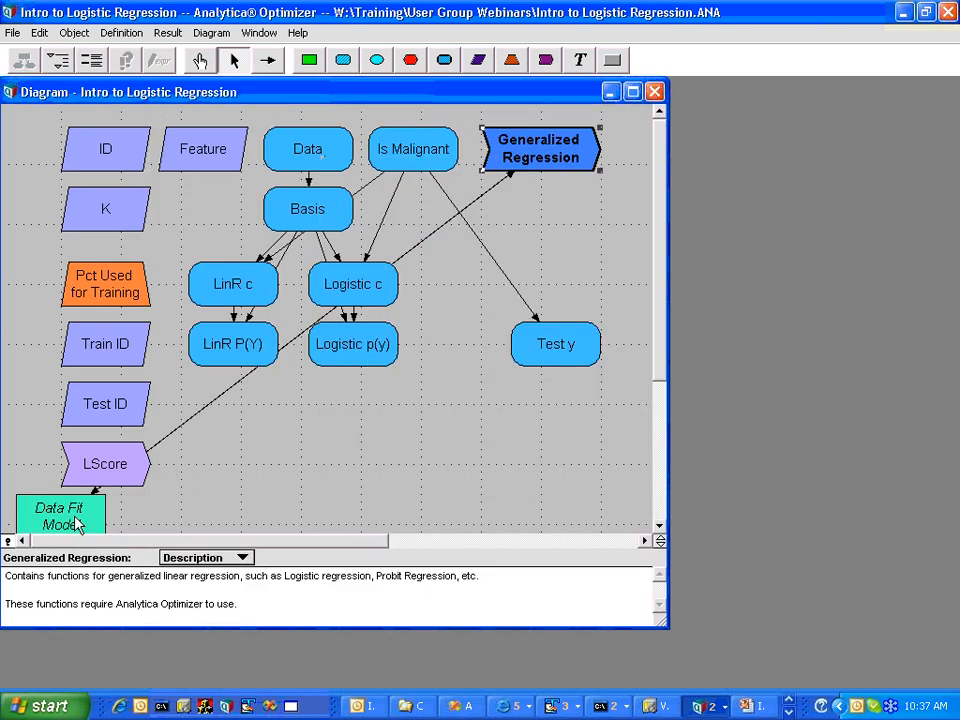
- Review the link-function choices in Data Fit Model's definition, close its object window, and place the node directly beside LScore
drag(75, 519, 241, 410)
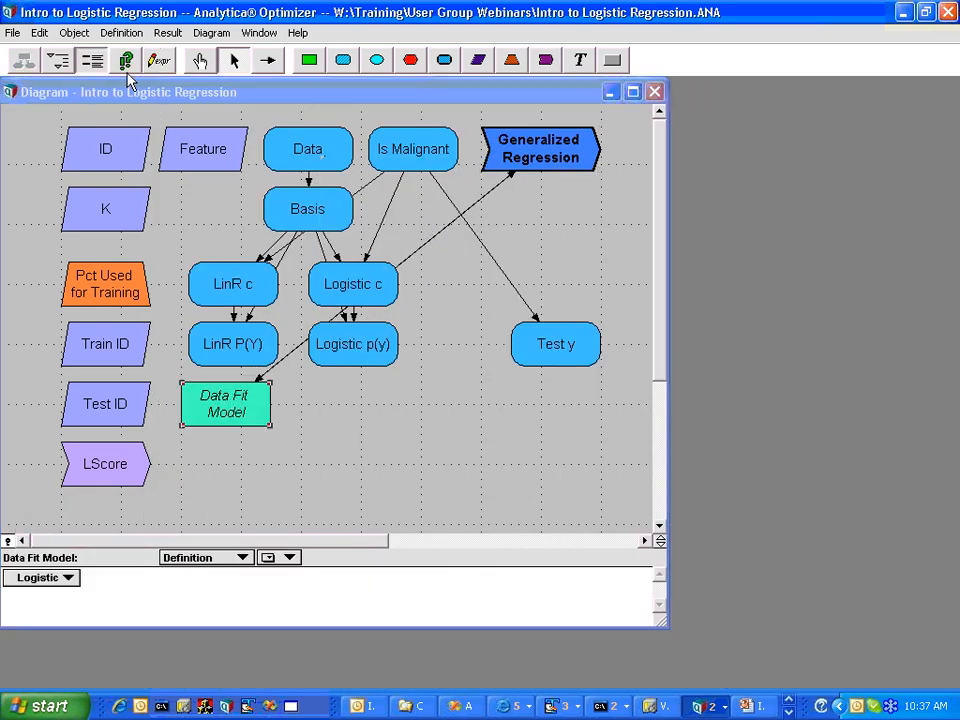
click(126, 60)
click(252, 340)
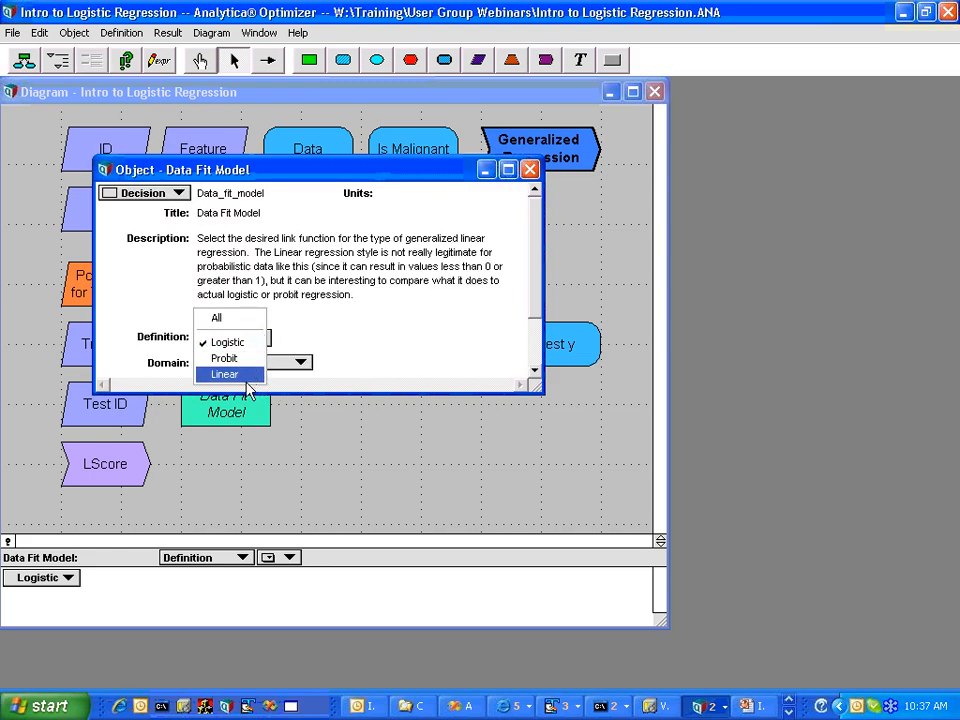
click(531, 170)
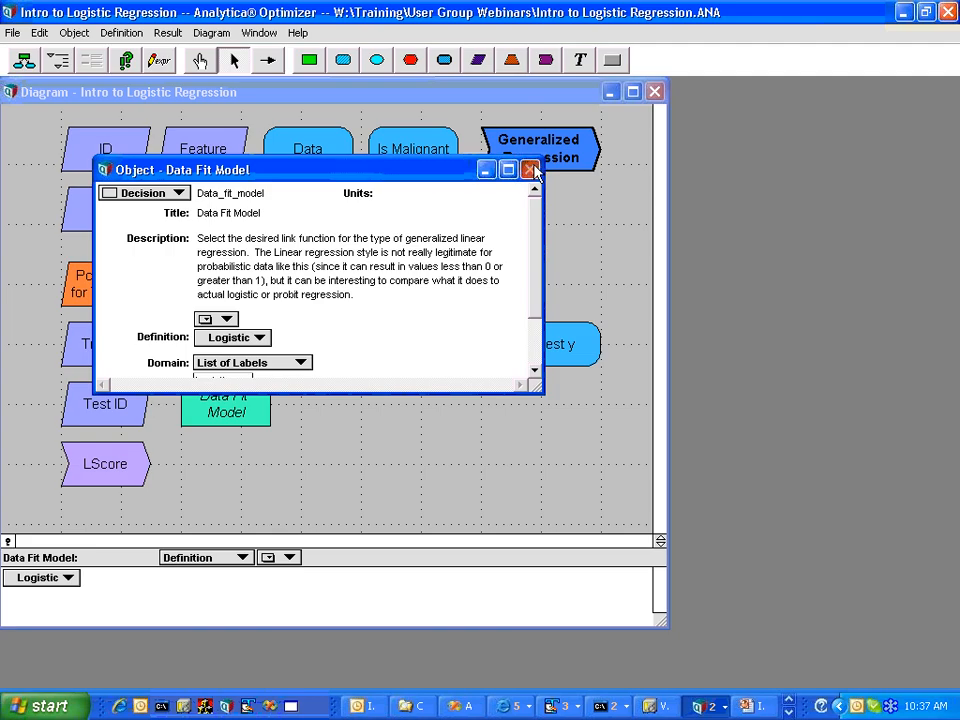
click(531, 170)
drag(251, 414, 236, 474)
- Add a new variable node below Logistic p(y) in the main diagram and title it P(y)
drag(350, 348, 353, 404)
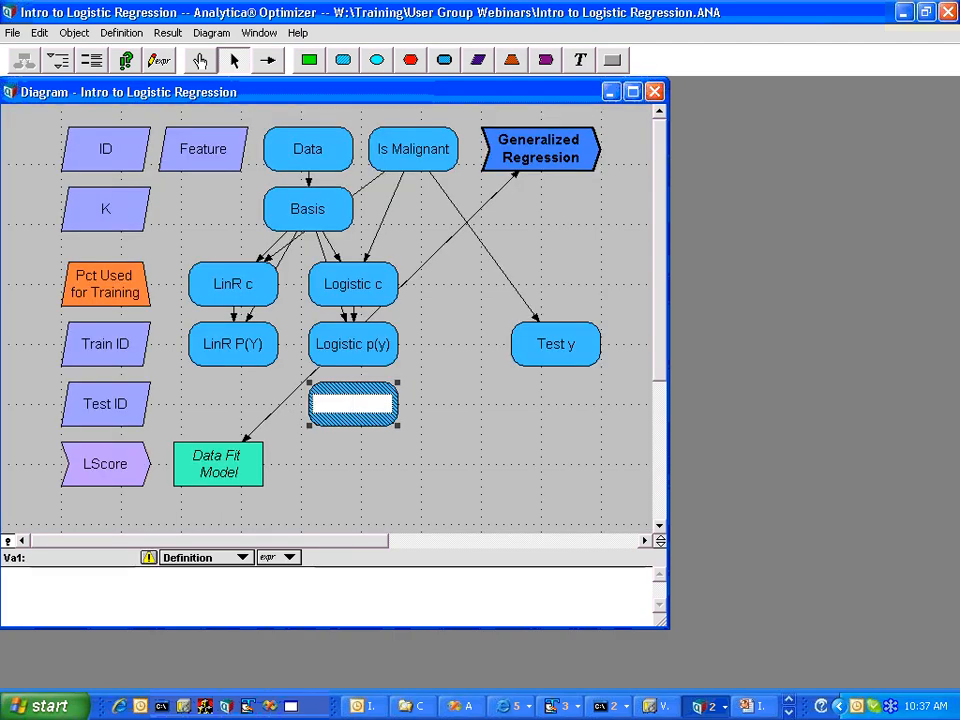
text(P(y))
key(Return)
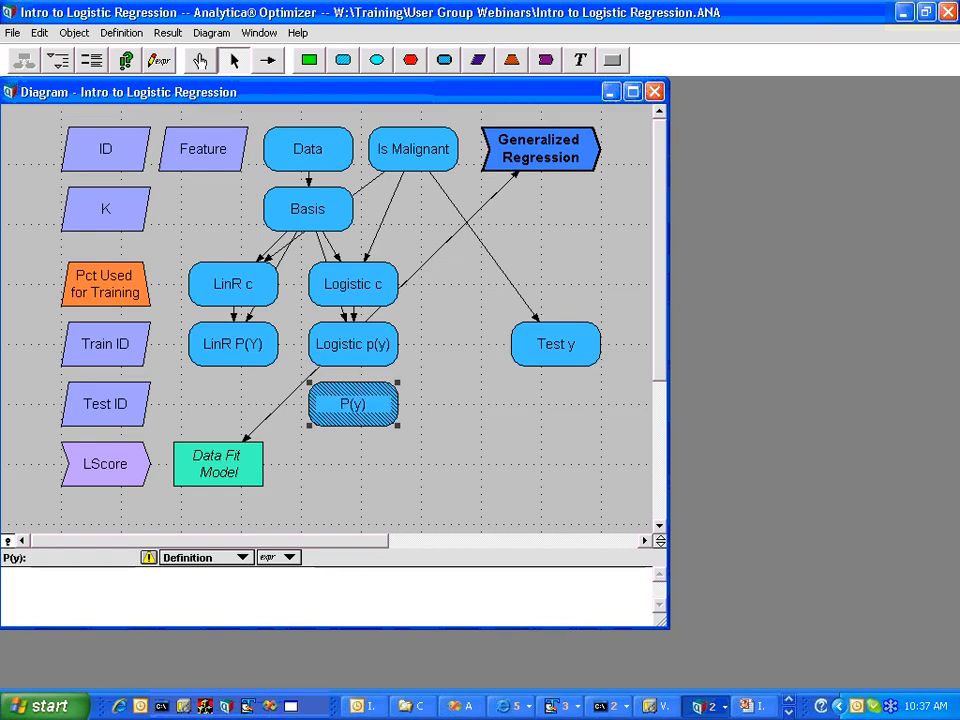
- Start P(y)'s definition as a DetermTable expression
click(8, 575)
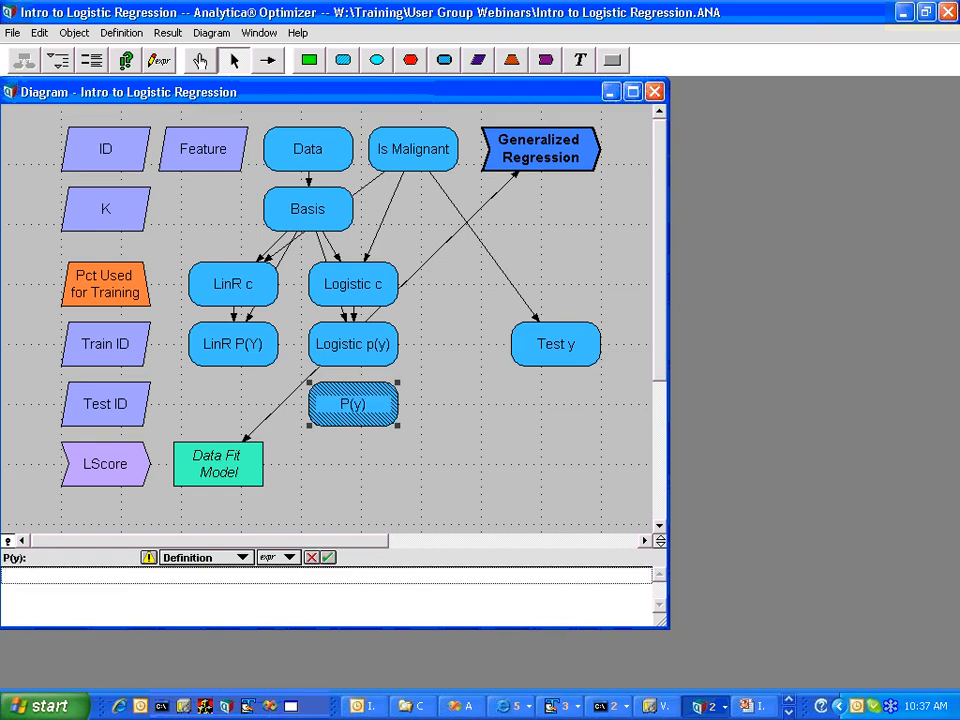
text(TDetermTable()
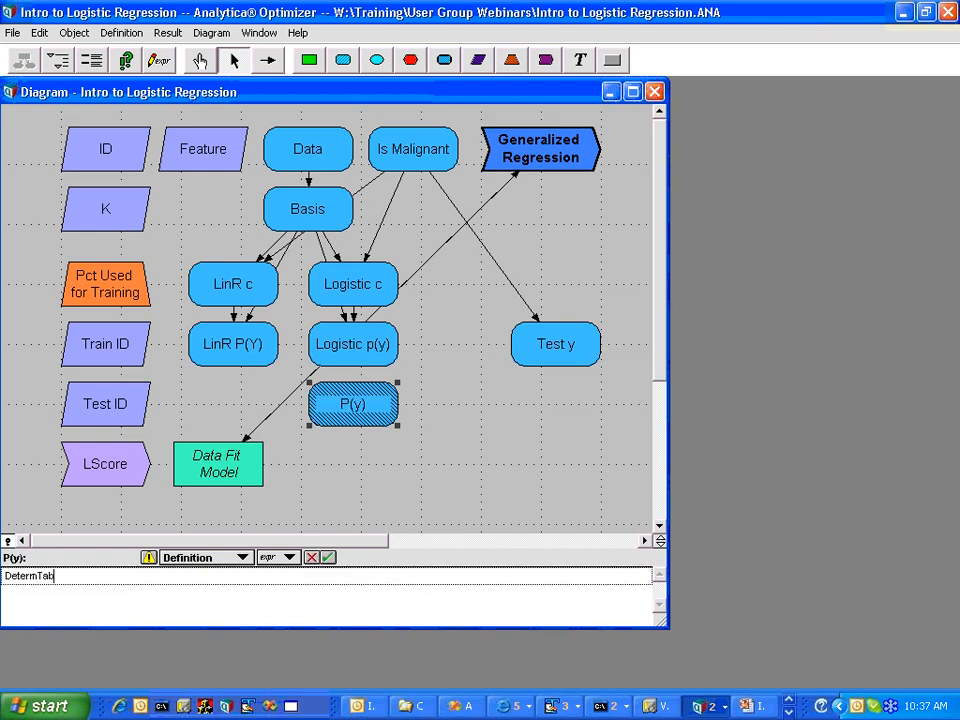
- Complete the P(y) definition as DetermTable(Data_fit_model)(Logistic_p,0,Linr_p), using the existing nodes as references
click(240, 458)
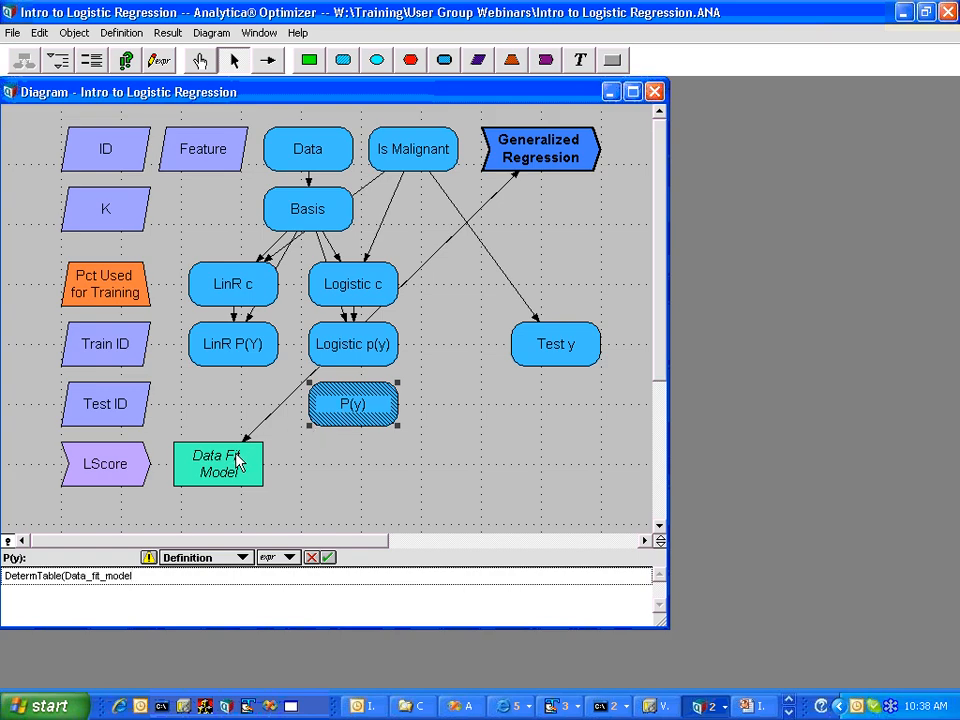
text()()
click(349, 362)
text(,0,)
click(223, 350)
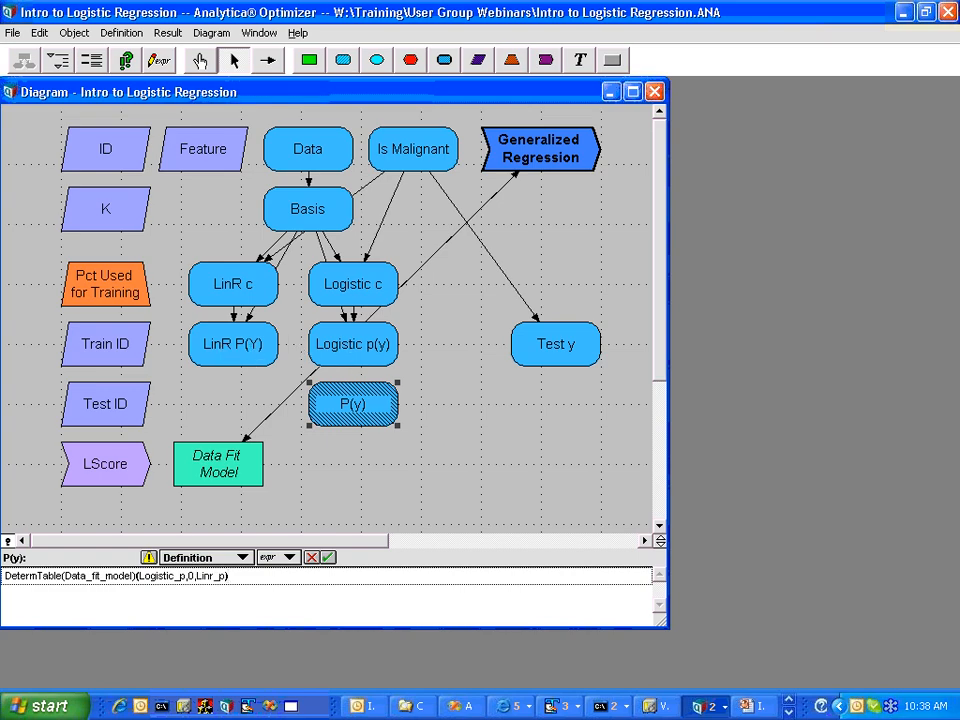
text())
key(Return)
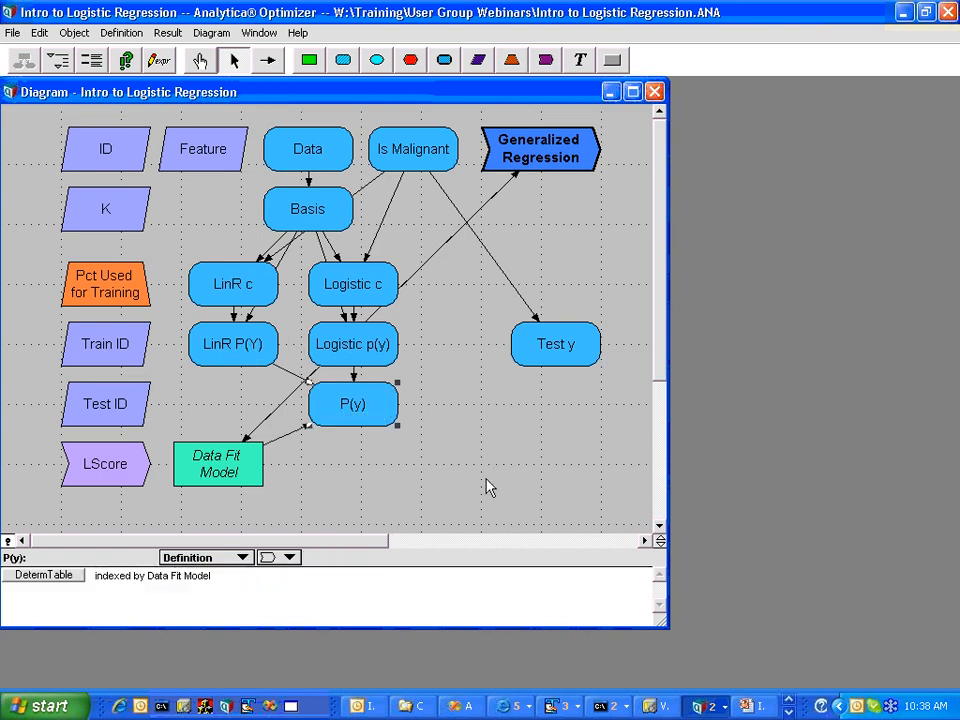
- Evaluate P(y), move its result table clear of the diagram, and set Data Fit Model to All
key(ctrl+r)
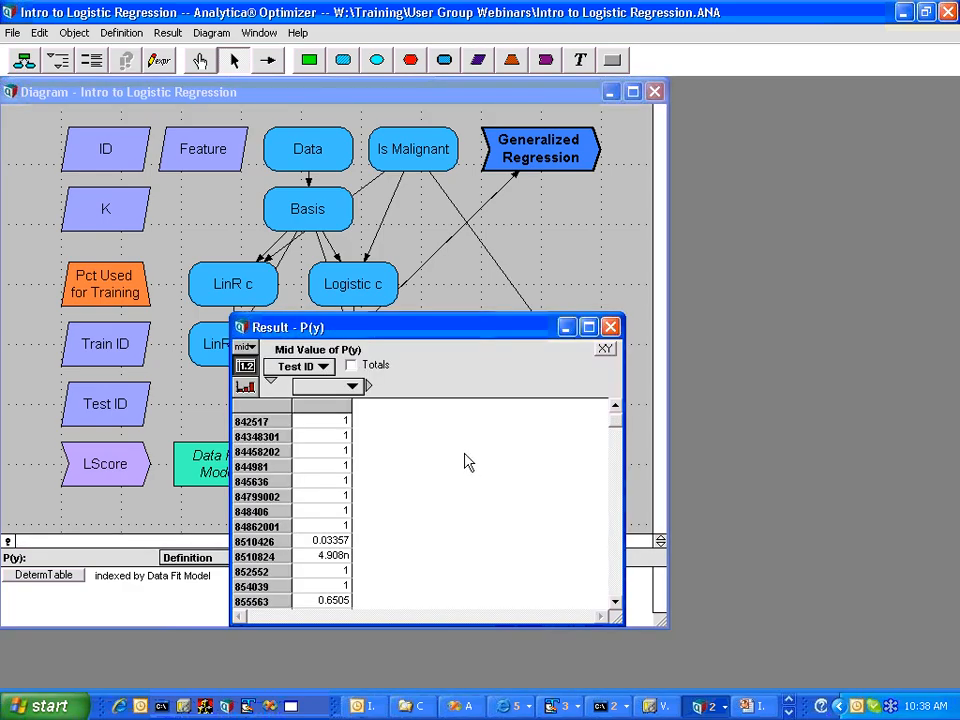
drag(429, 347, 867, 245)
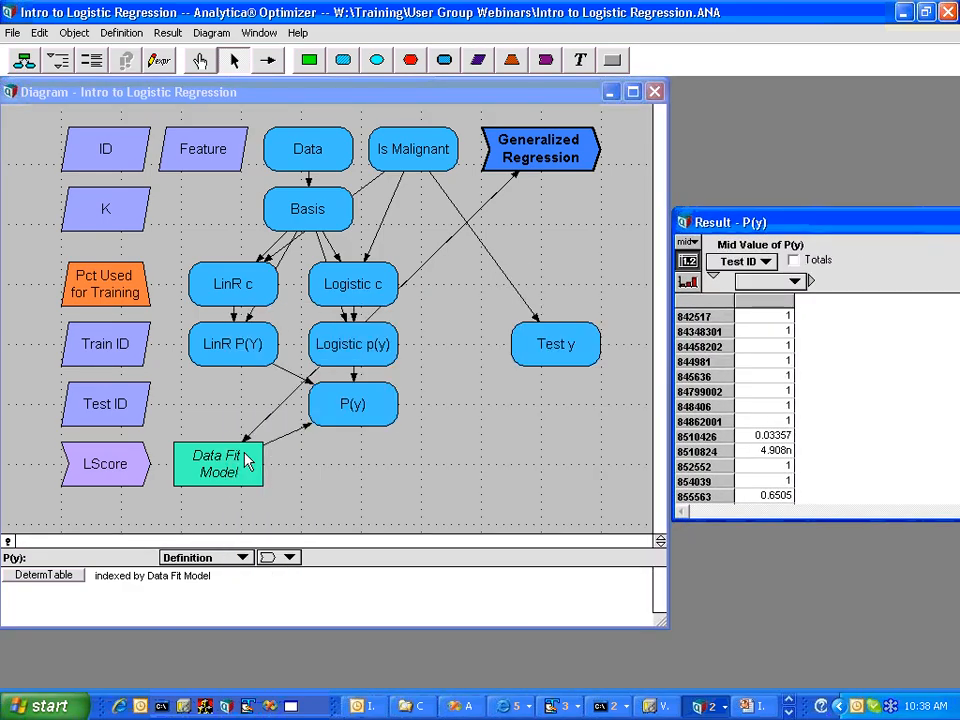
click(246, 458)
click(35, 578)
click(90, 560)
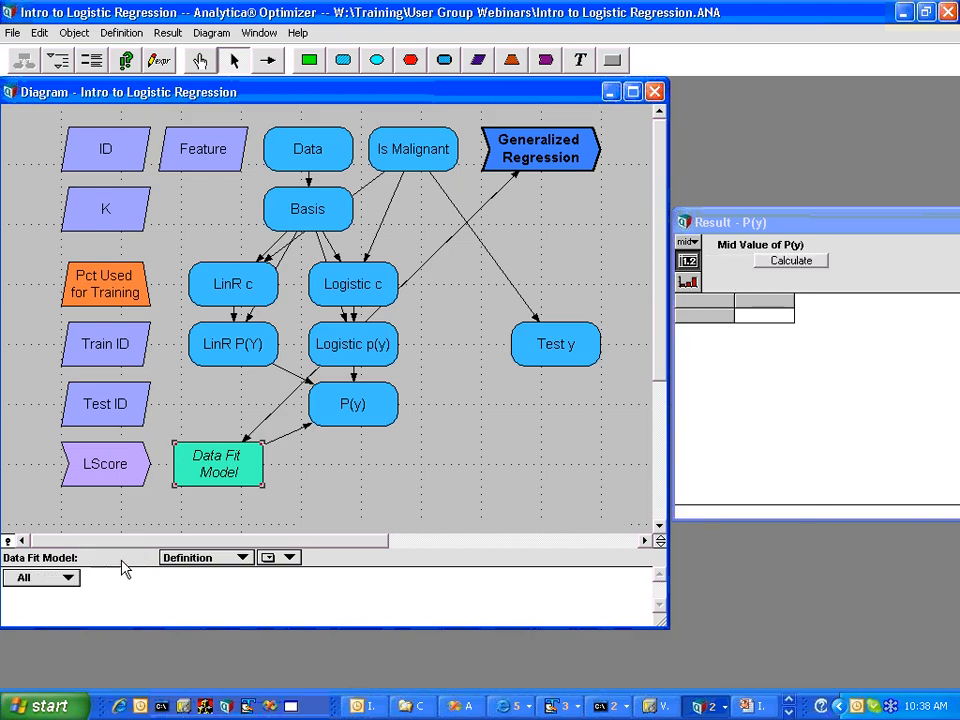
- Recalculate P(y) and examine the table with Test ID down the rows and Data Fit Model across the columns
click(802, 264)
drag(846, 230, 591, 223)
click(488, 275)
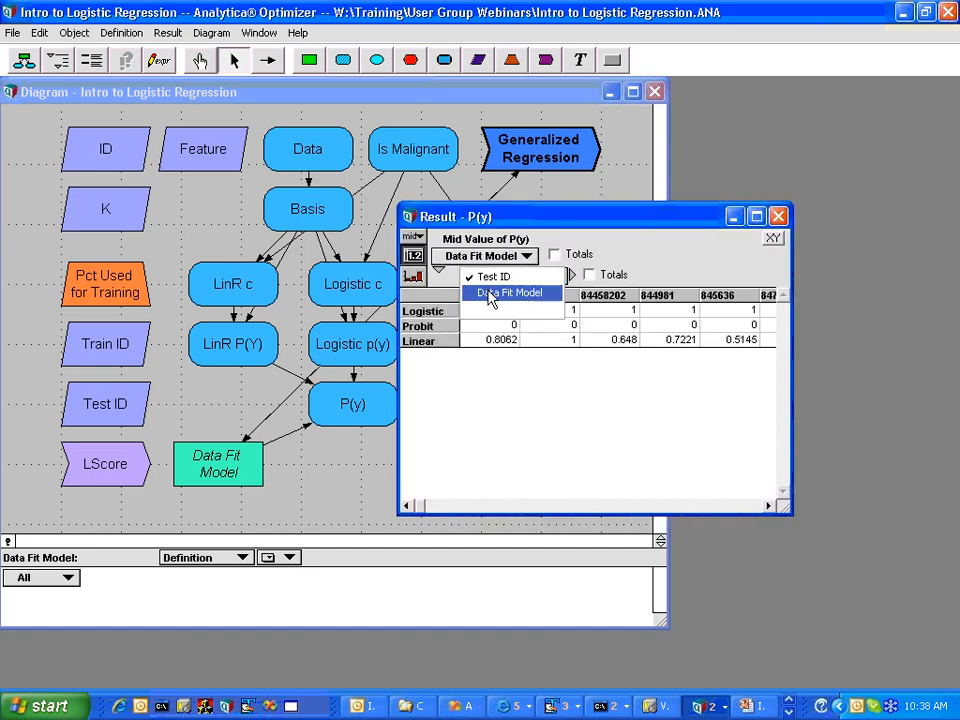
click(497, 291)
click(484, 258)
click(468, 244)
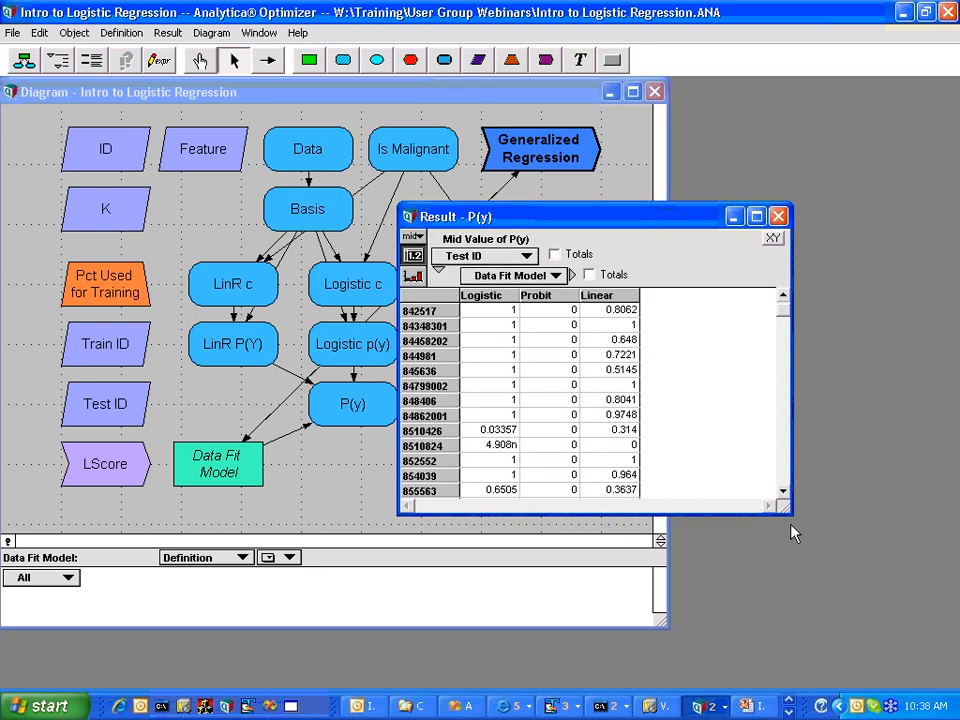
drag(787, 519, 762, 677)
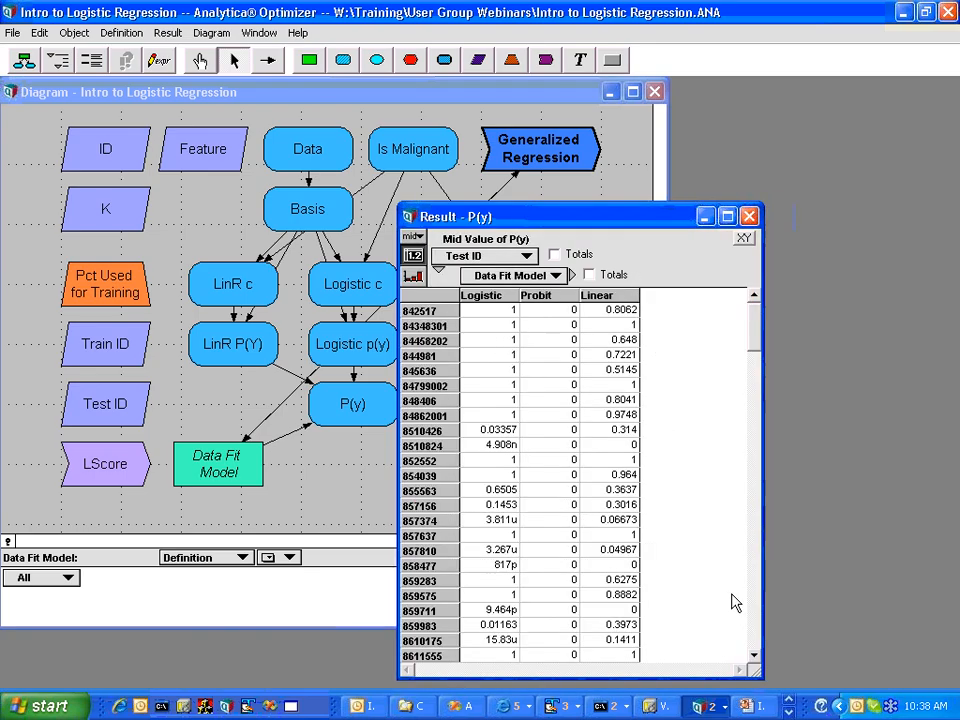
click(750, 216)
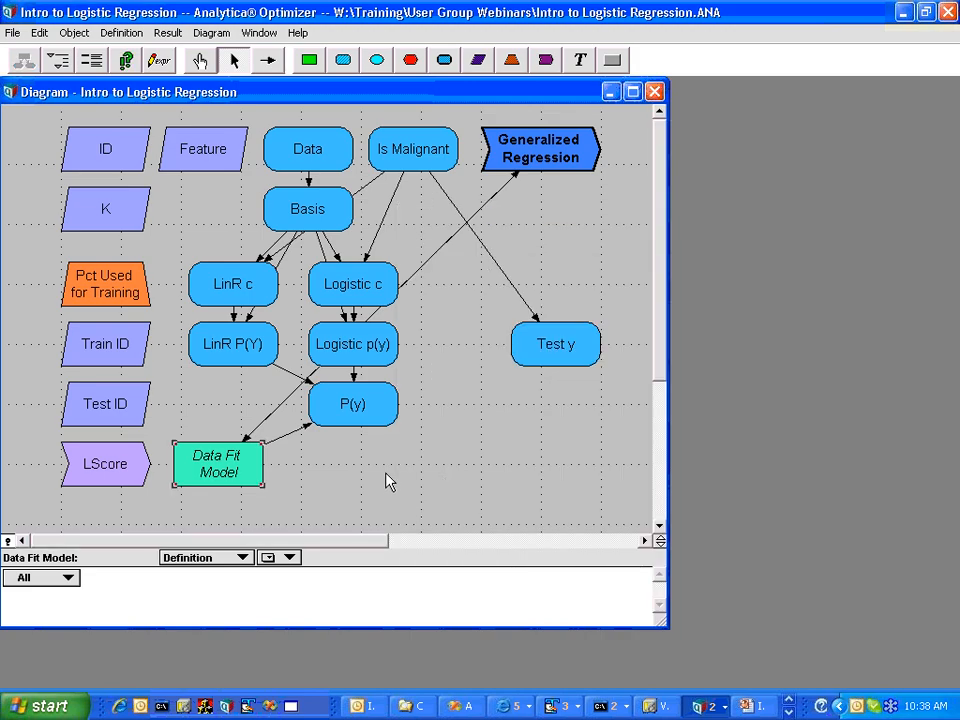
- Add an objective node titled Score below P(y) and define it as LScore(P)
click(410, 60)
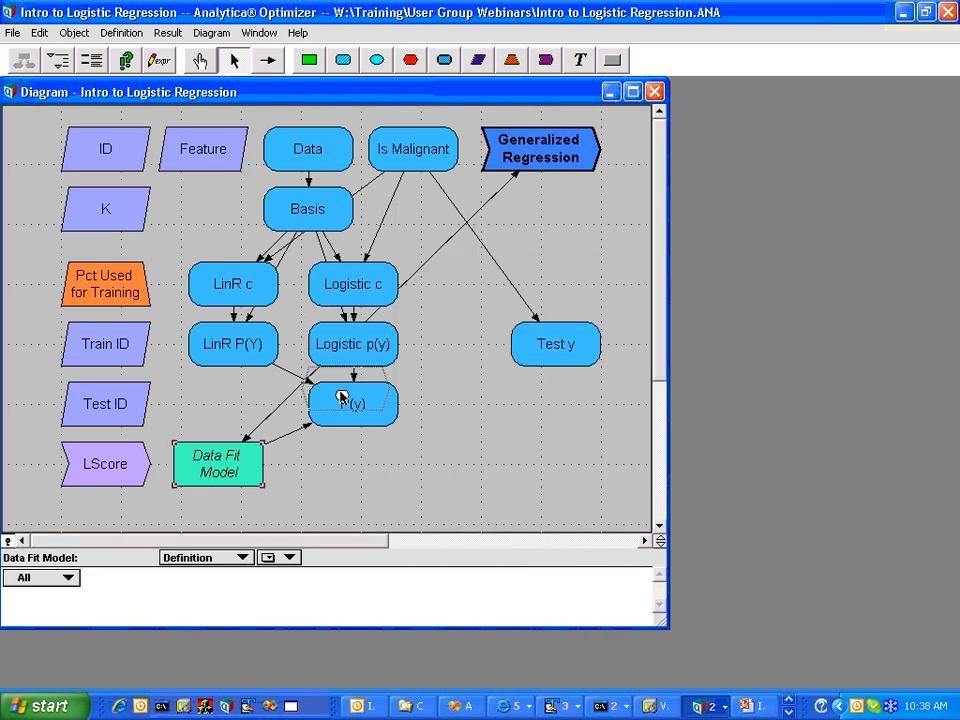
click(350, 462)
text(Score)
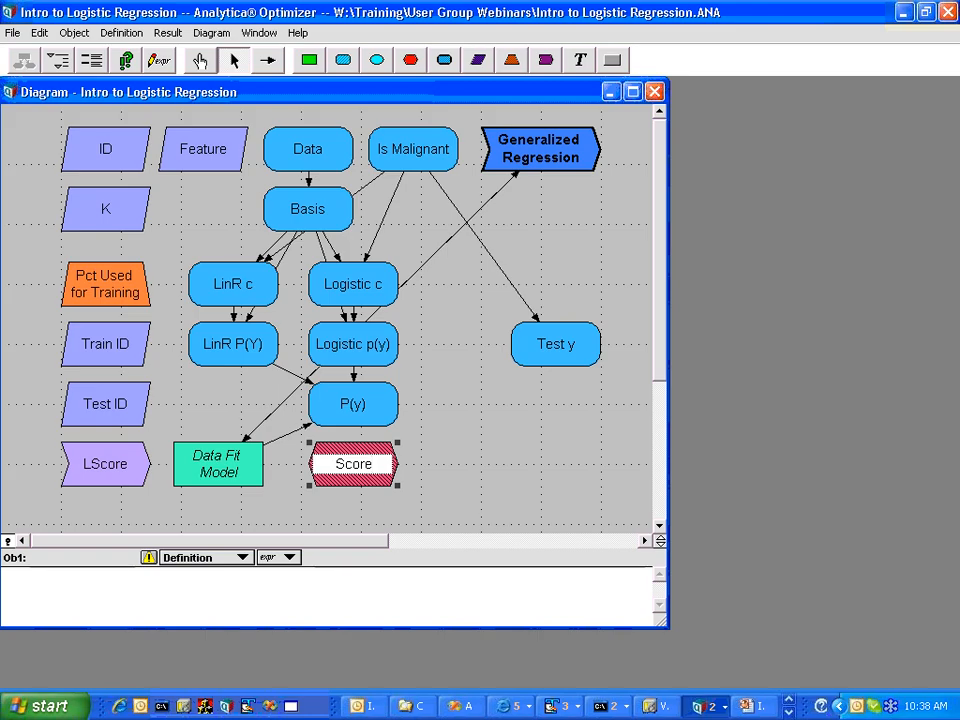
key(Return)
text(LScore()
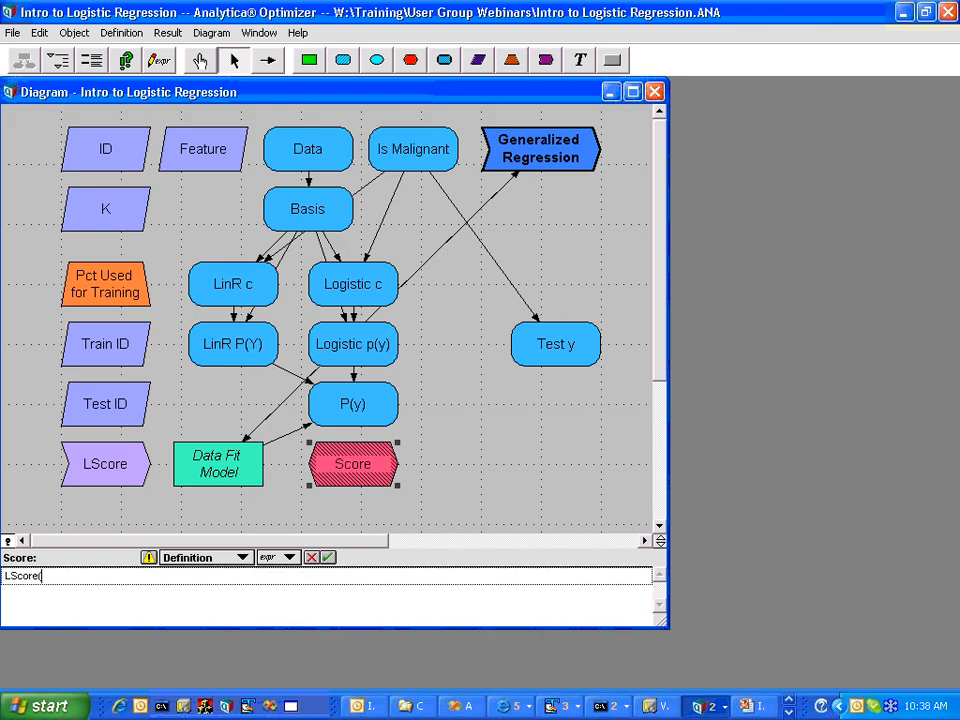
text(P))
key(Return)
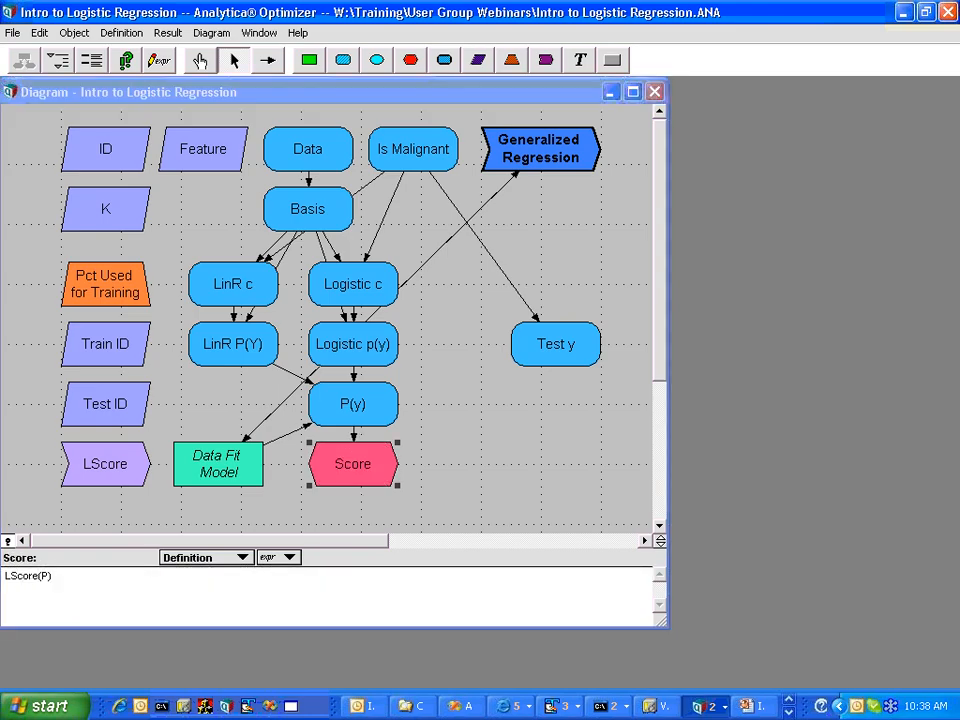
- Evaluate Score and compare the Logistic and Linear values in the result table
key(ctrl+r)
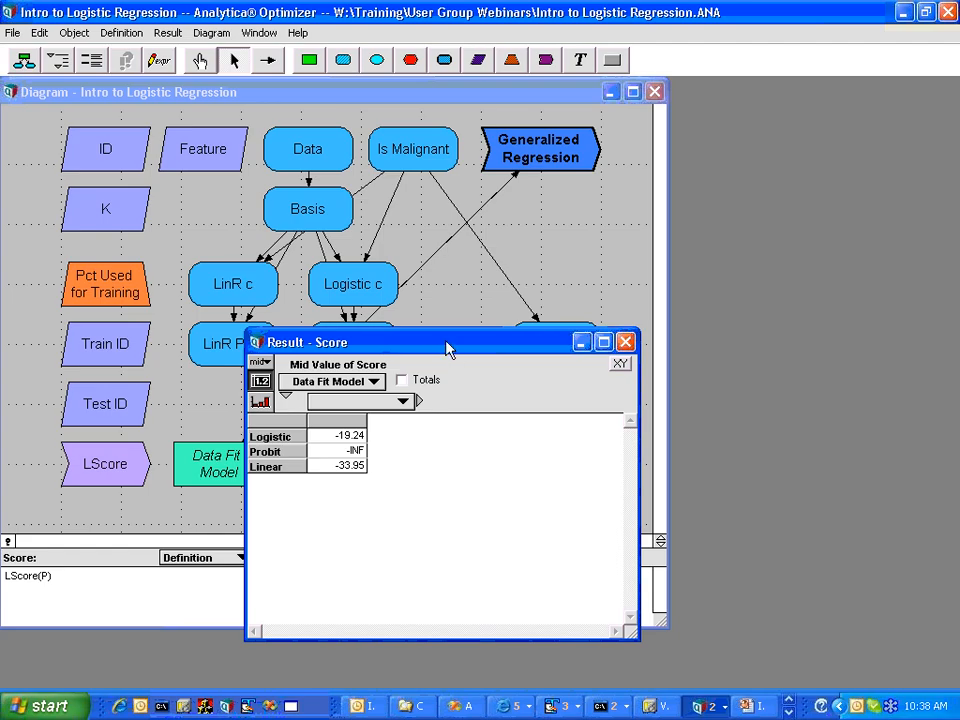
drag(448, 347, 836, 210)
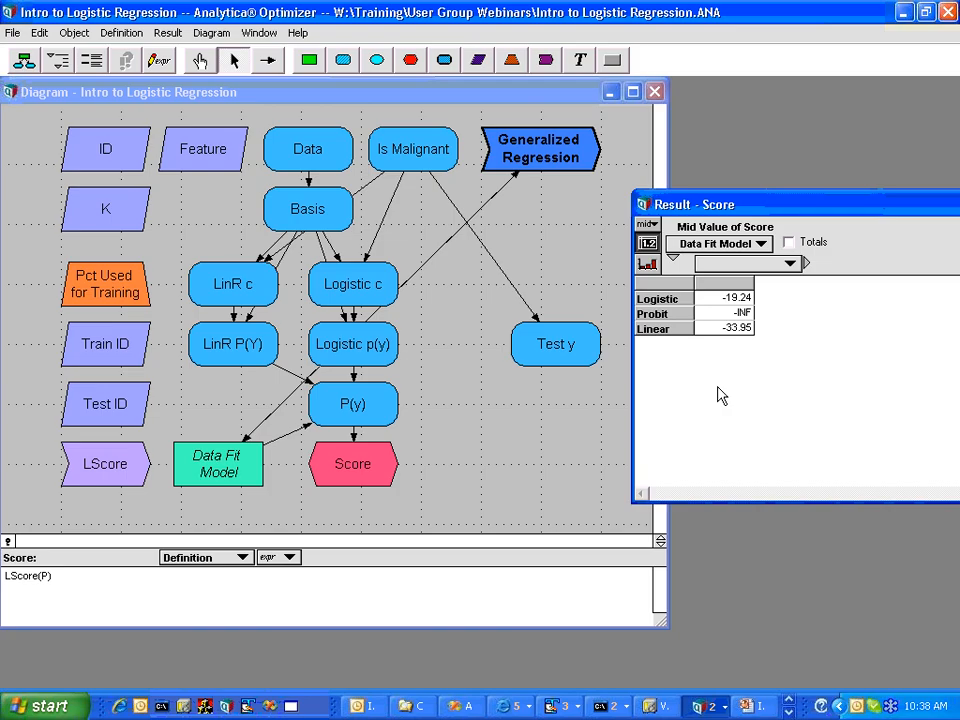
click(720, 298)
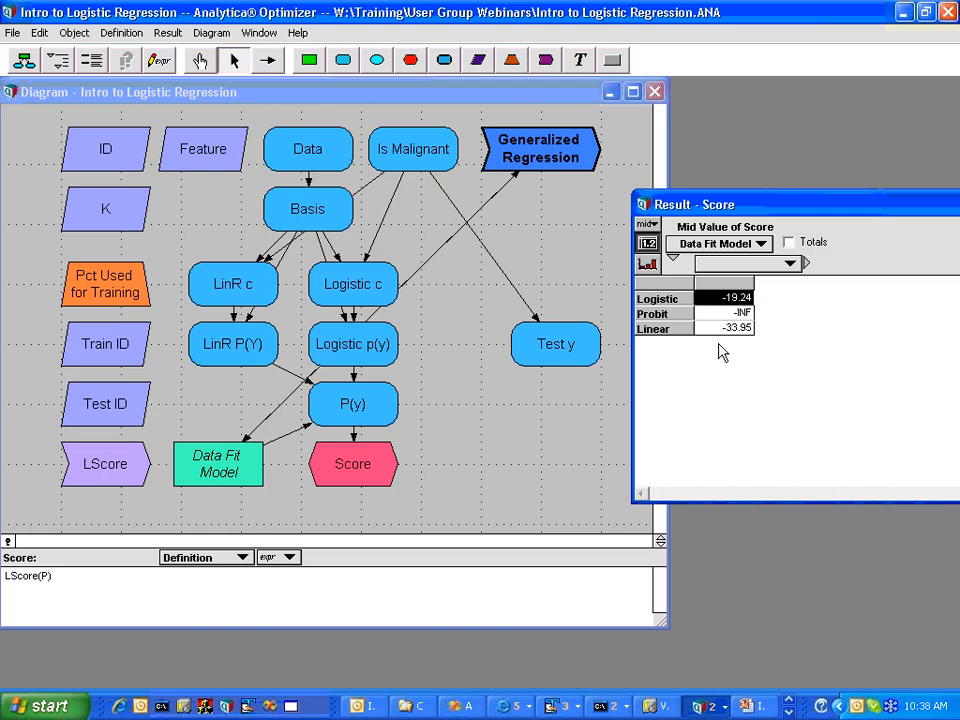
click(714, 328)
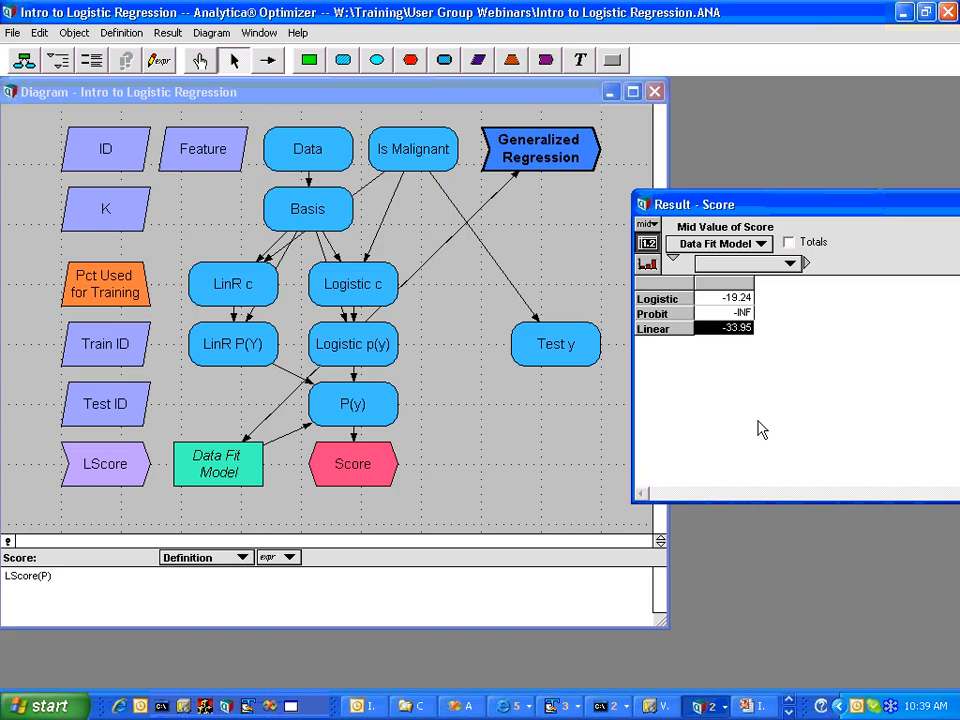
- Compute exp(14) in the Typescript window and close that window
key(ctrl+apostrophe)
text(exp(14)
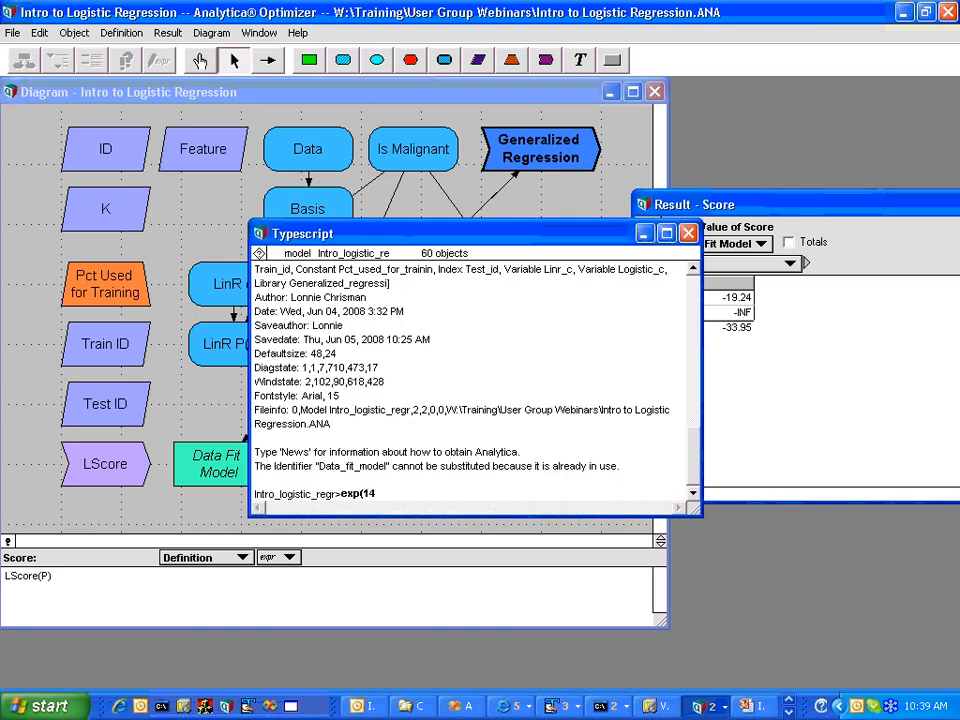
text())
key(Return)
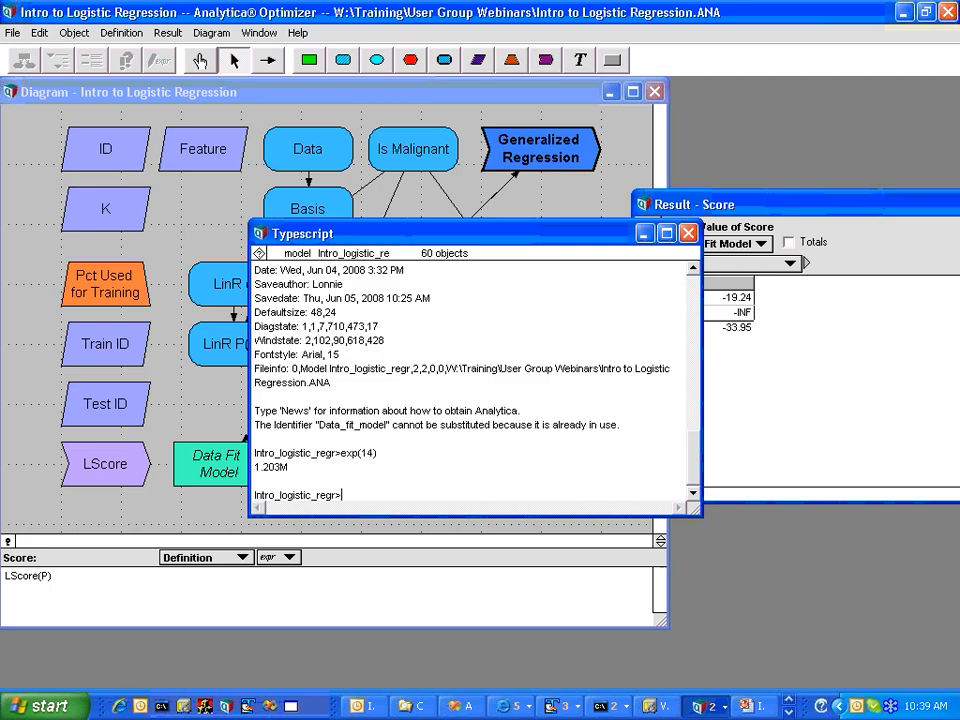
click(688, 234)
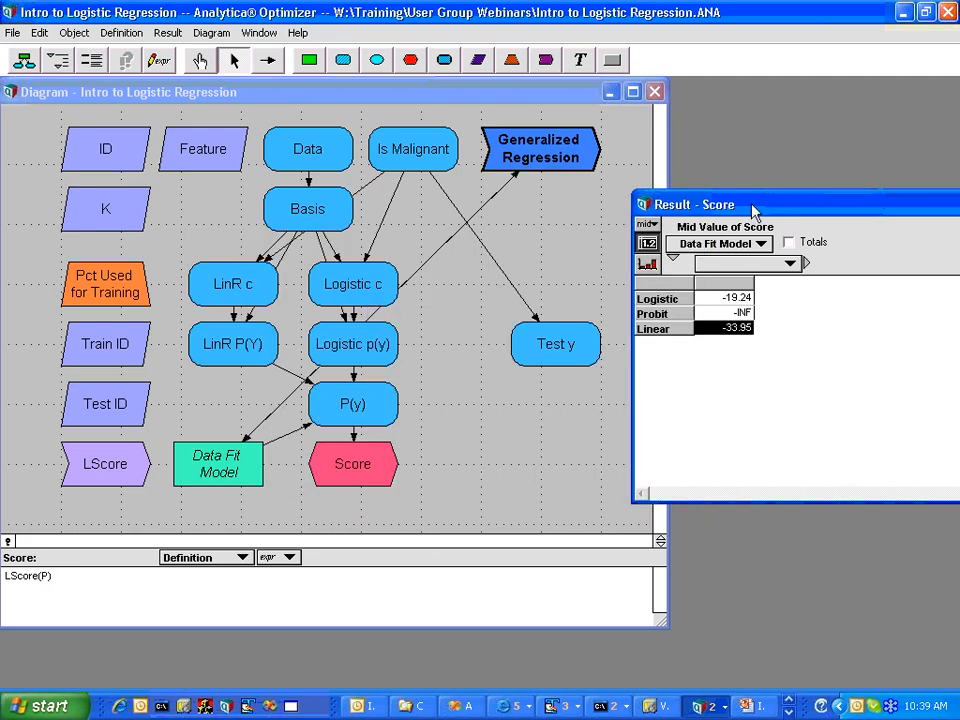
- Bring the Score result table fully into view, close it, and deselect everything in the diagram
drag(752, 208, 703, 205)
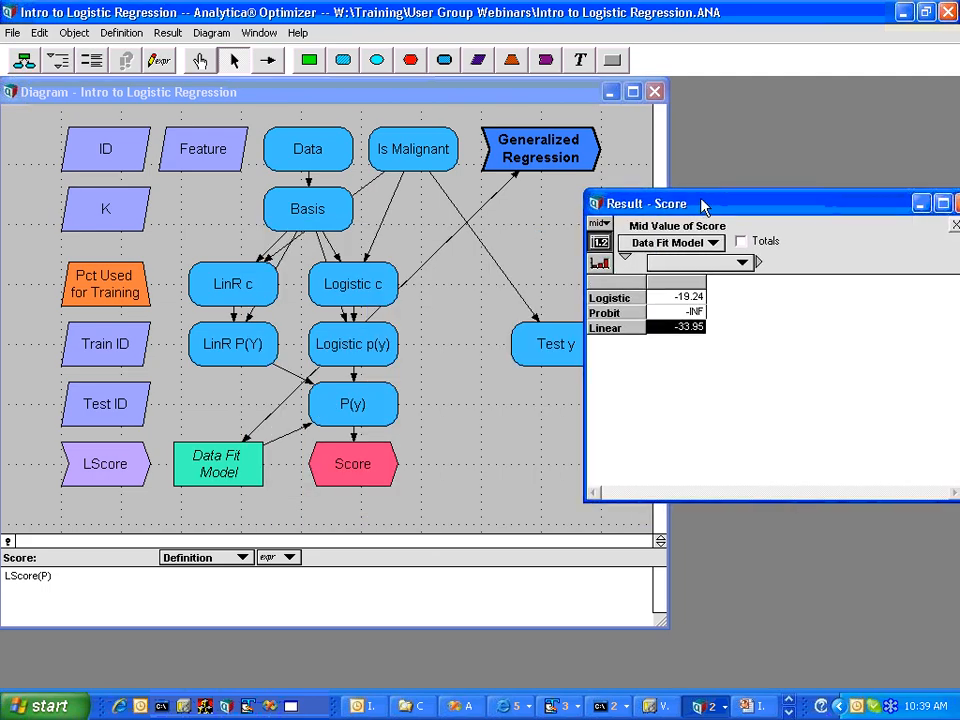
drag(771, 206, 682, 232)
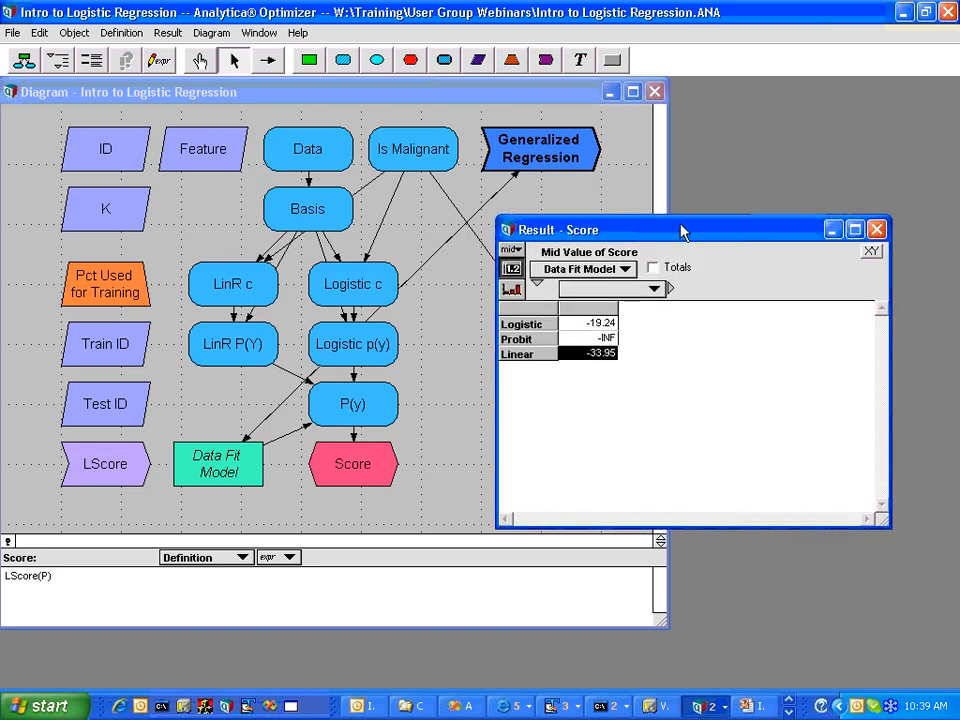
click(829, 287)
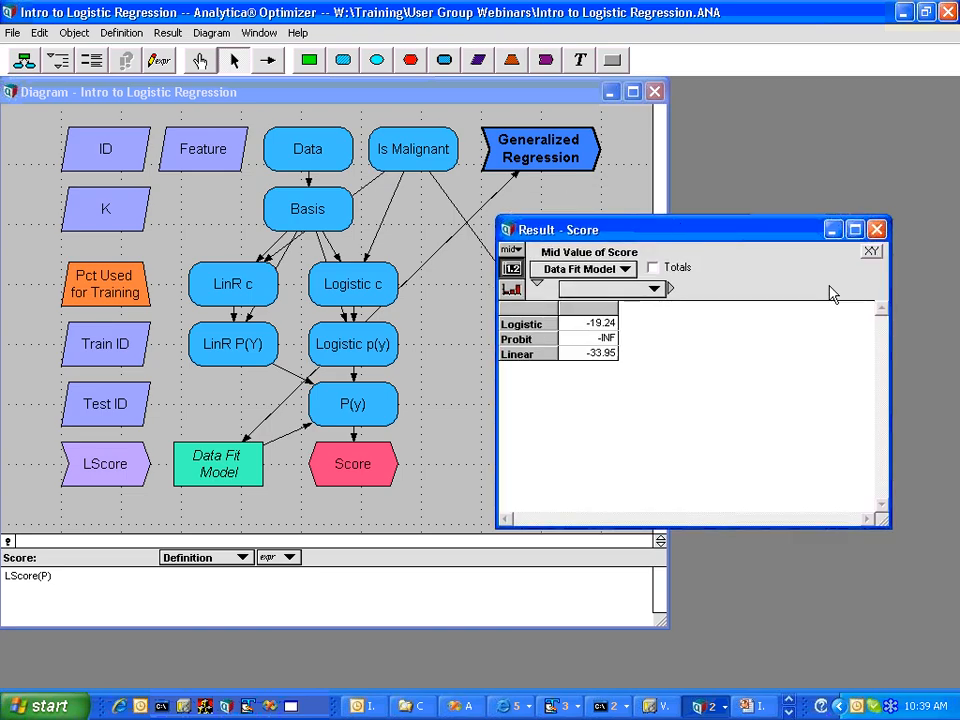
click(873, 230)
click(540, 420)
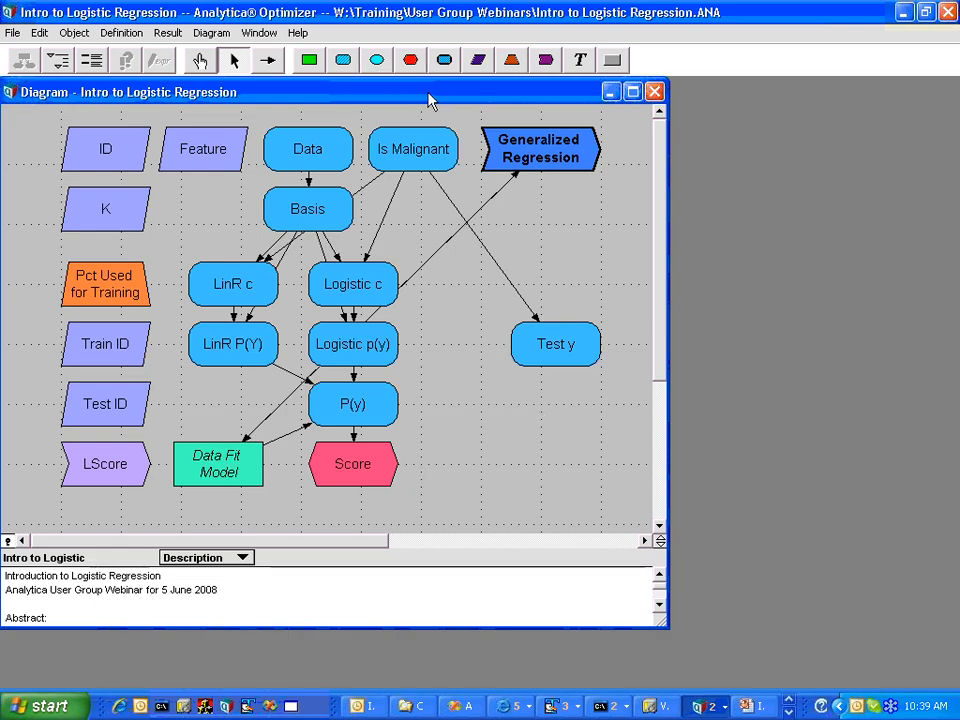
- Add a variable node titled ID rank directly below Test y
click(343, 60)
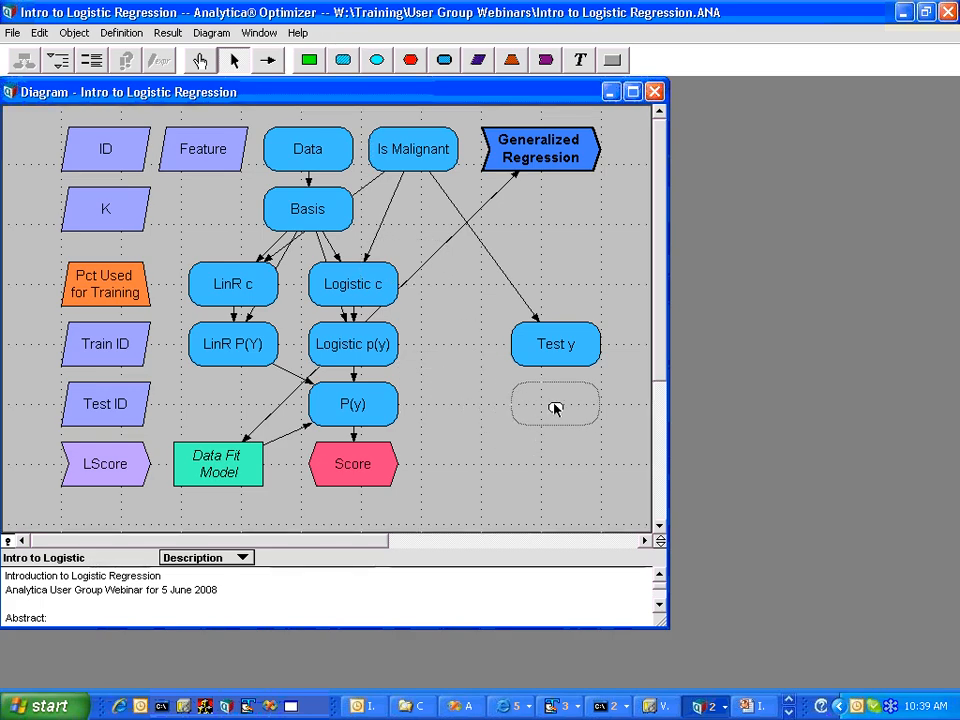
click(555, 408)
text(dat)
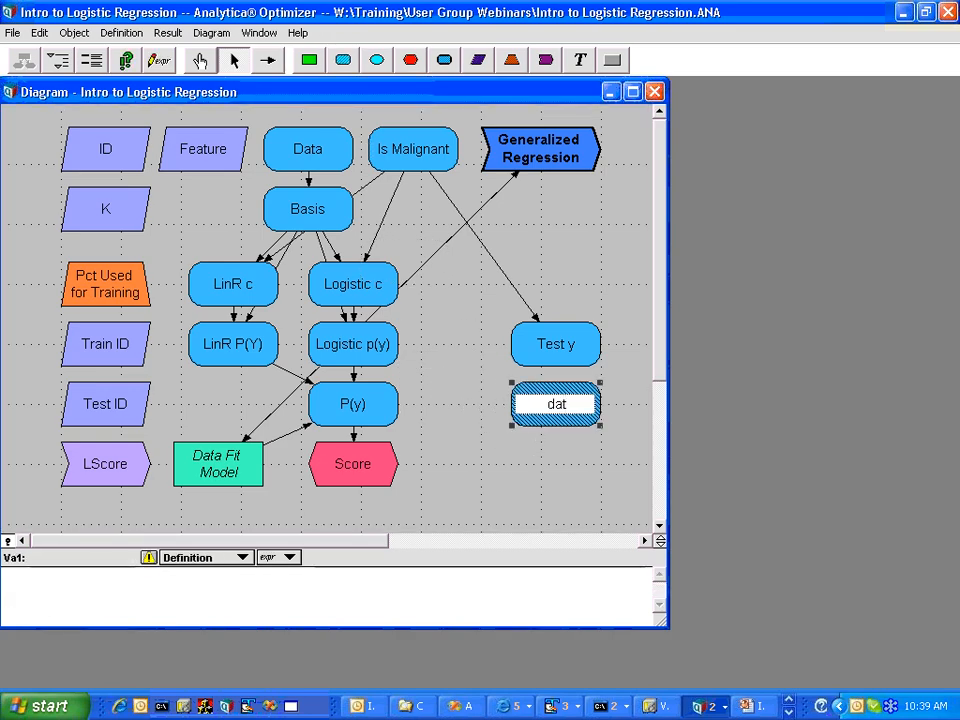
key(BackSpace)
key(BackSpace)
key(BackSpace)
text(ID rank)
key(Return)
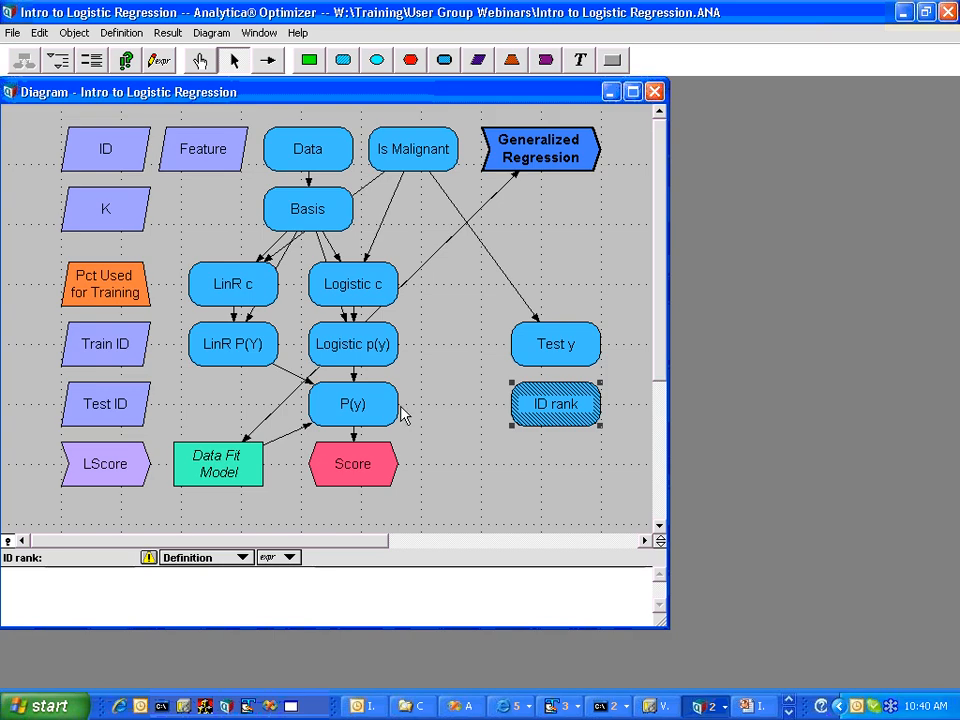
- Define ID rank as rank( P+Test_y, Test_ID)
click(394, 581)
text(rank()
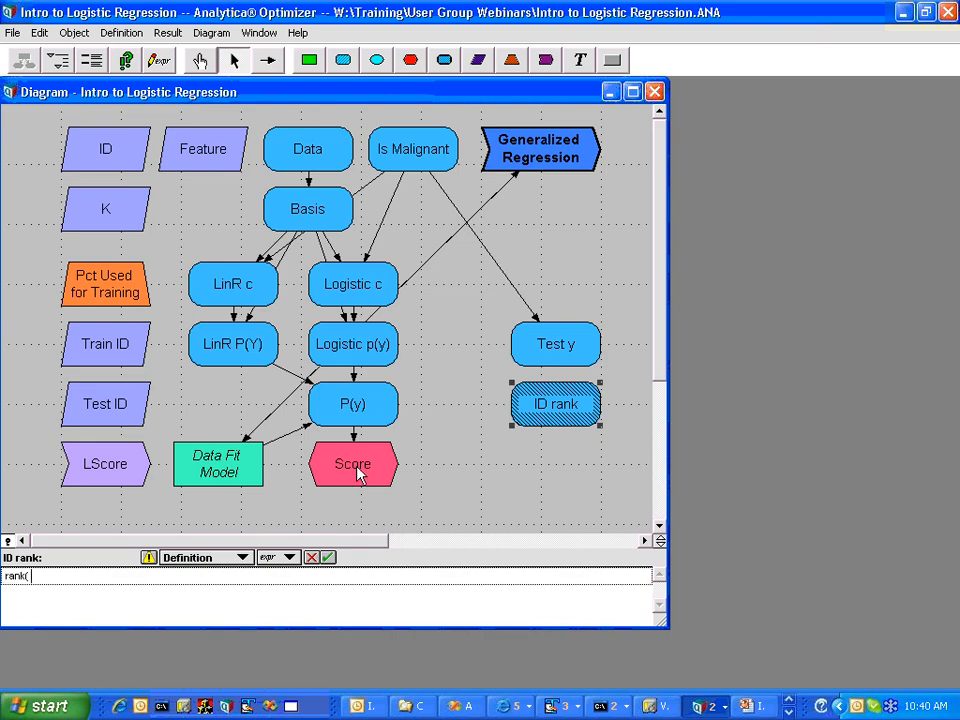
click(354, 403)
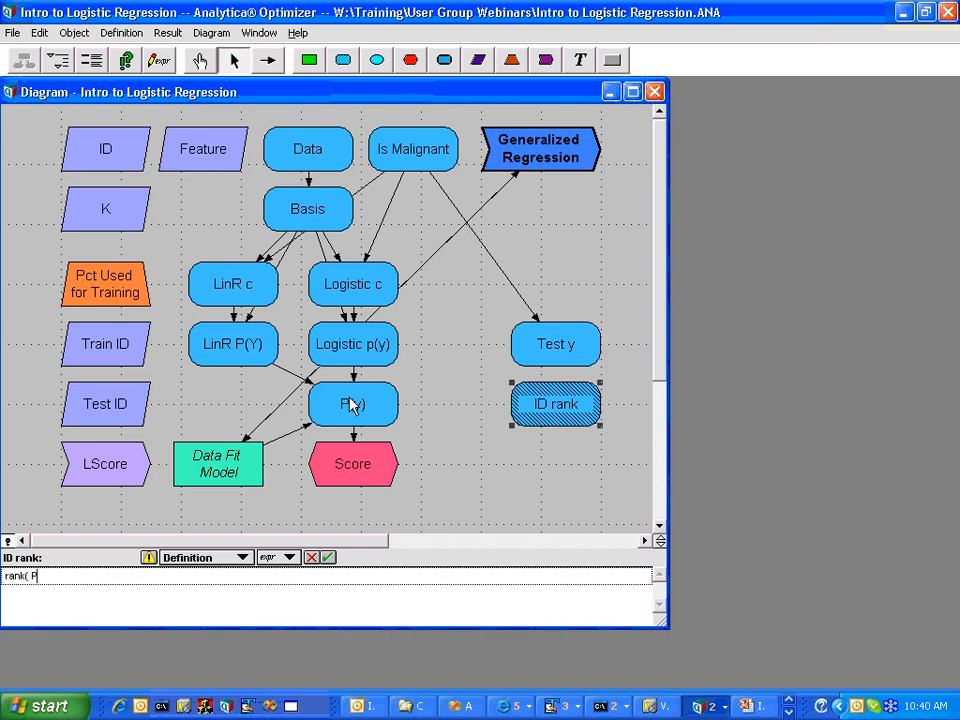
text(+)
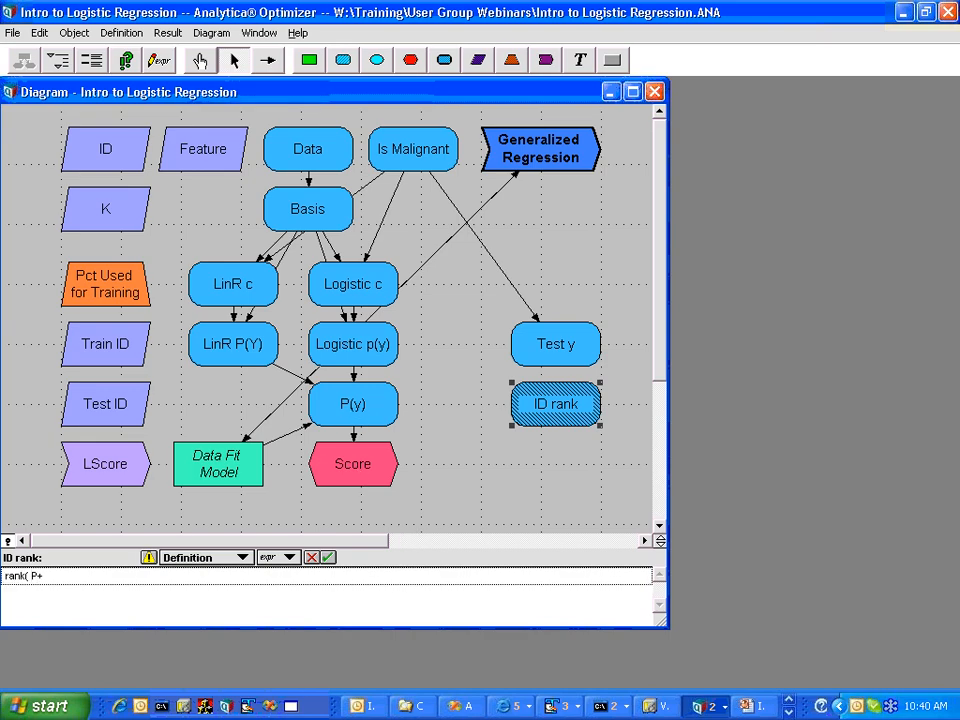
click(528, 348)
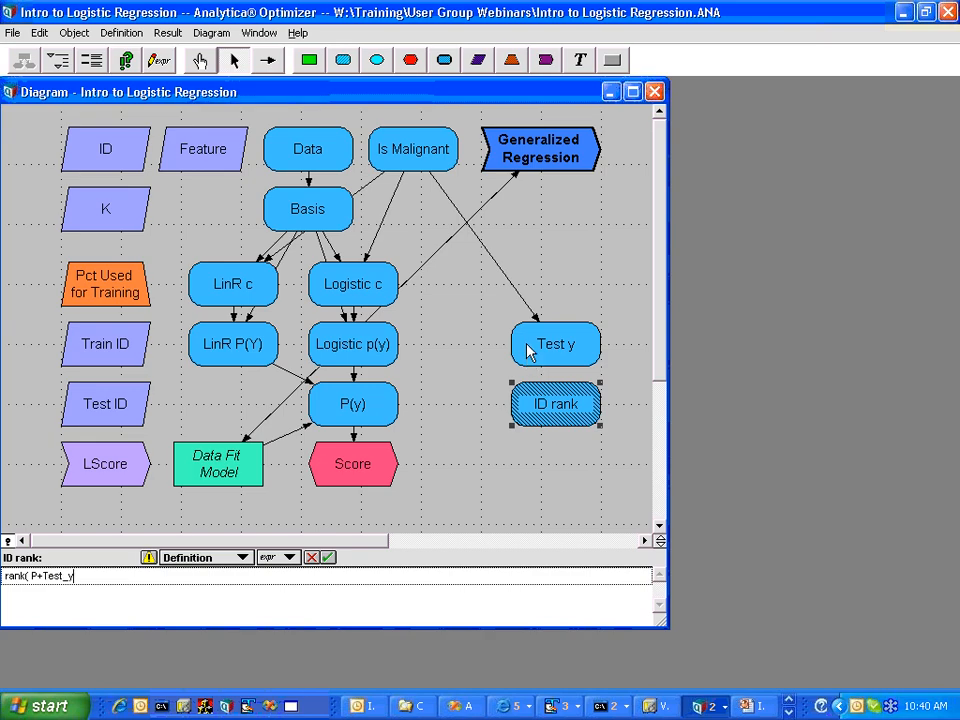
text(,)
text(Test)
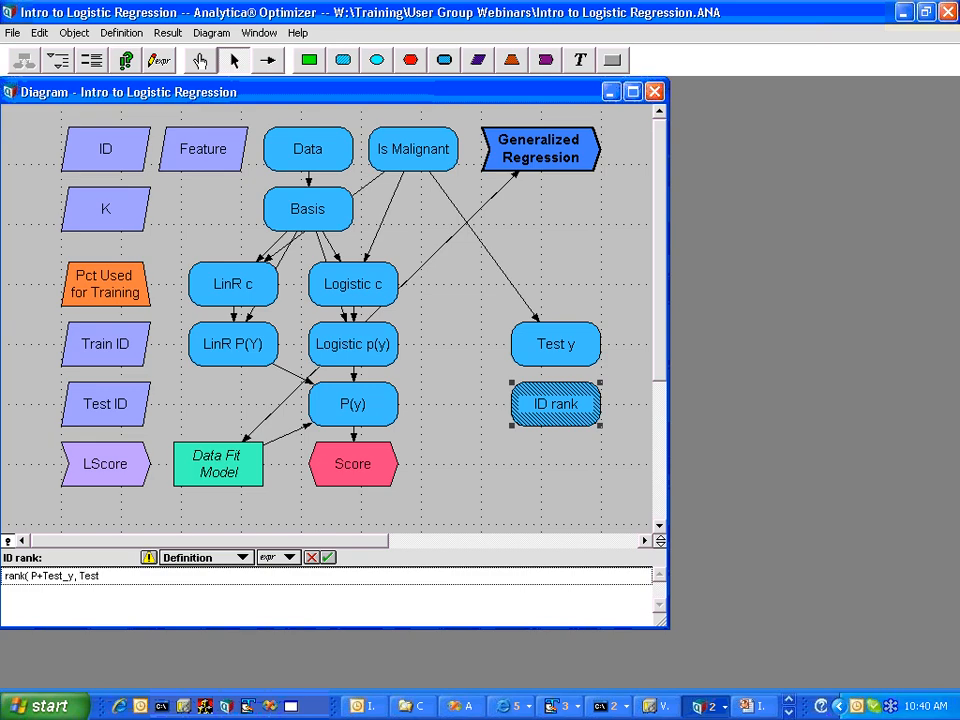
text(_ID))
key(Return)
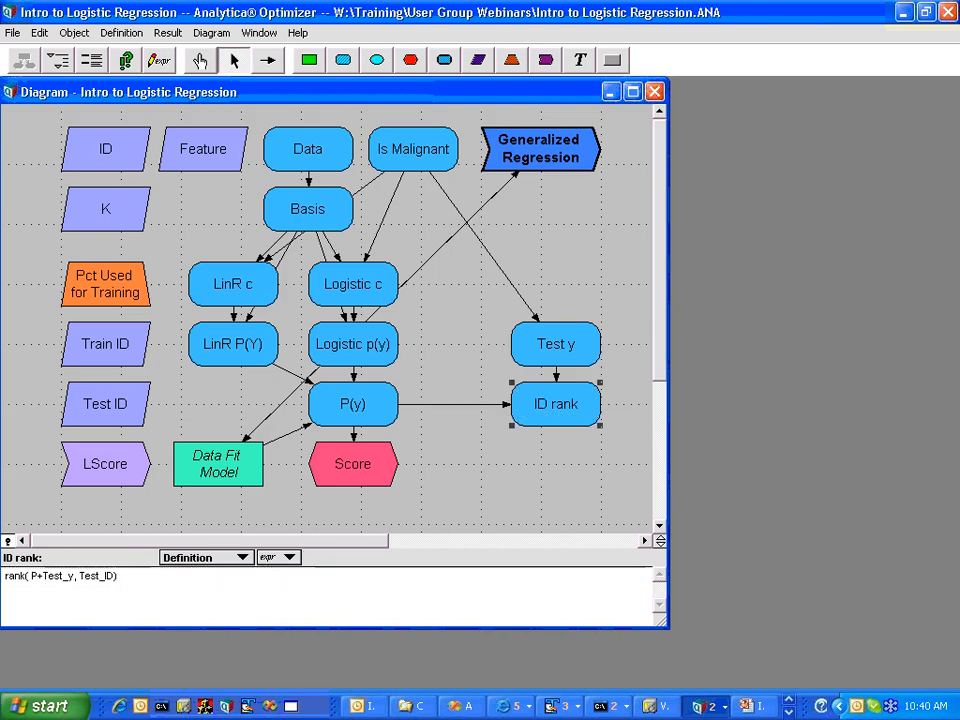
- Add an objective node titled Compare Actual with p directly beside the Score node
click(410, 60)
click(455, 467)
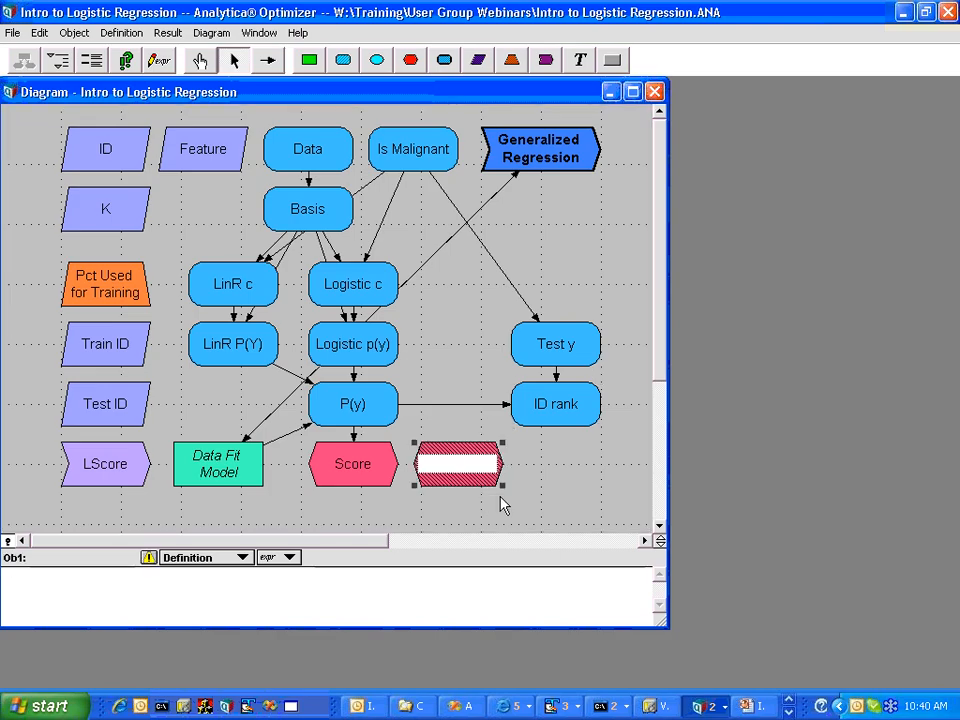
text(Compare )
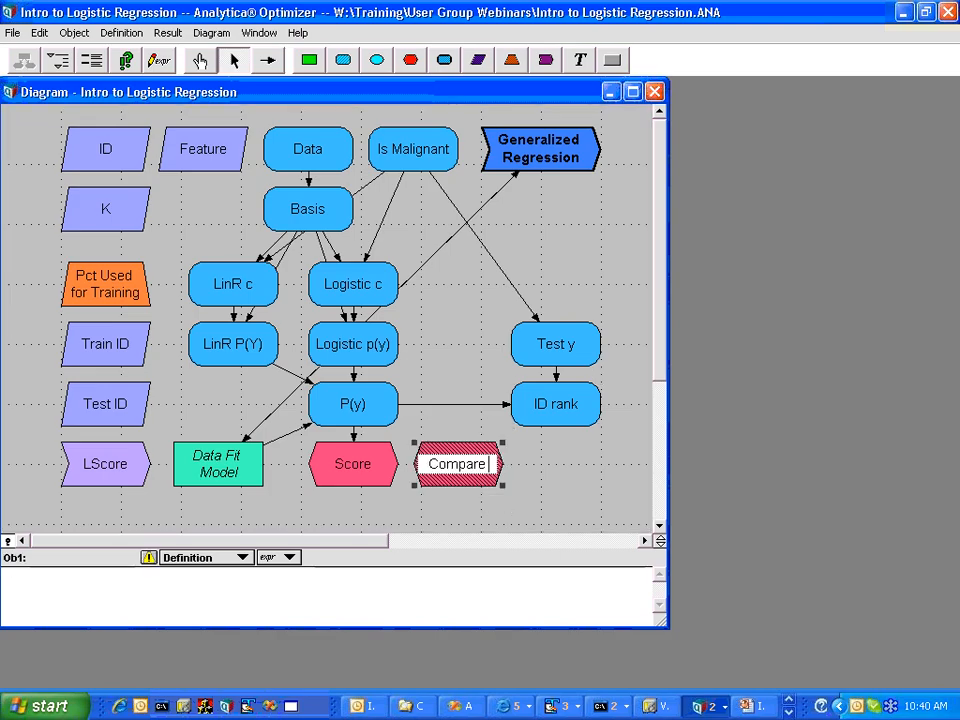
text(Actual with p)
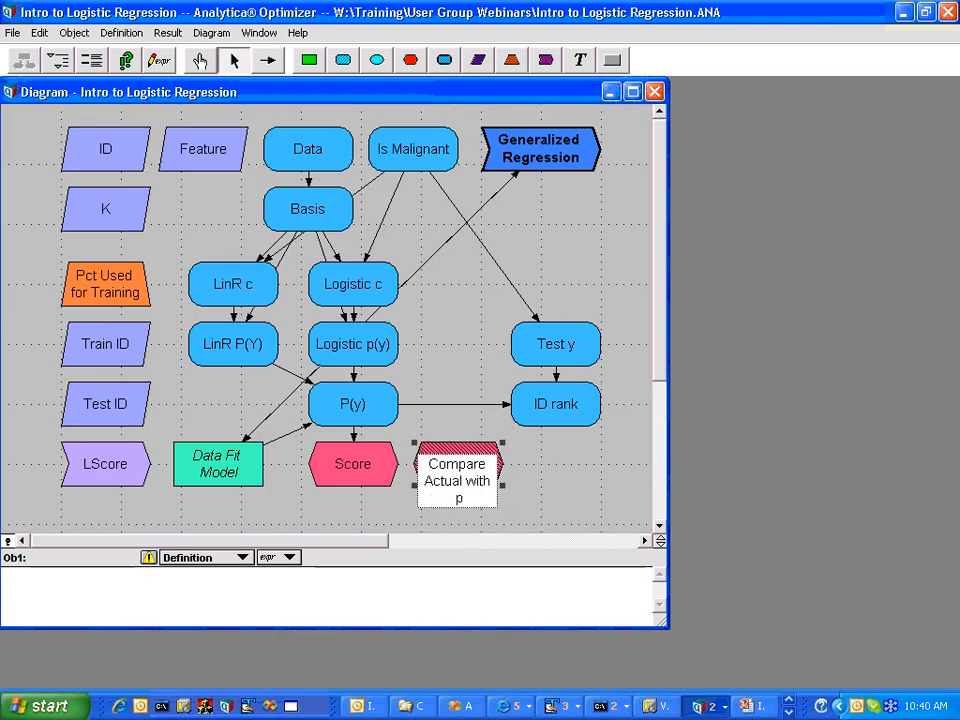
key(Return)
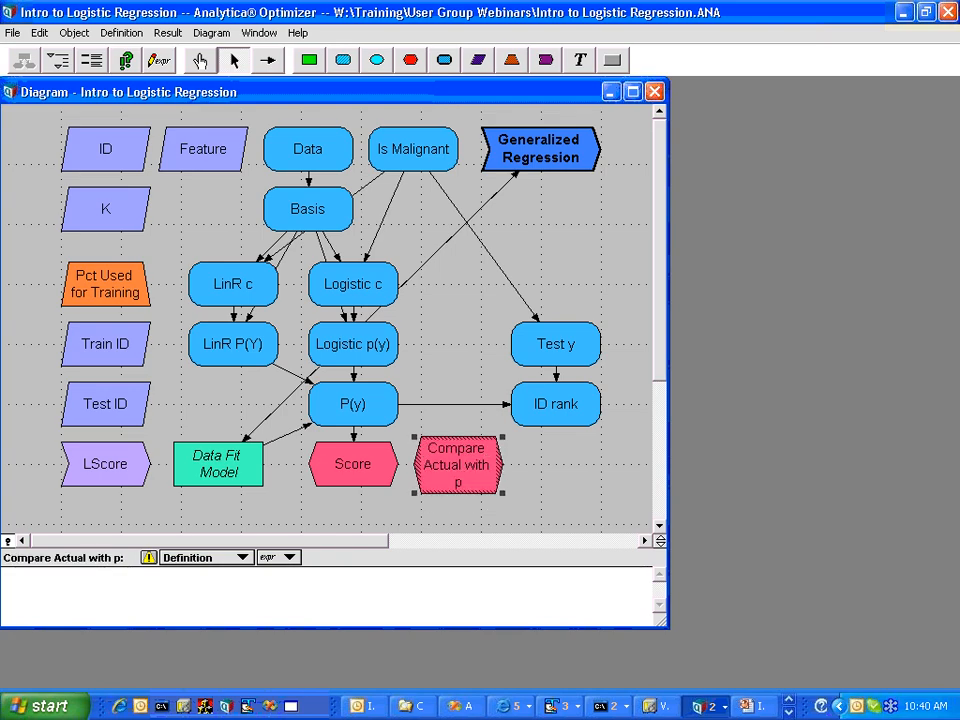
- Define Compare Actual with p as the list [P, Test_y]
click(441, 572)
text([)
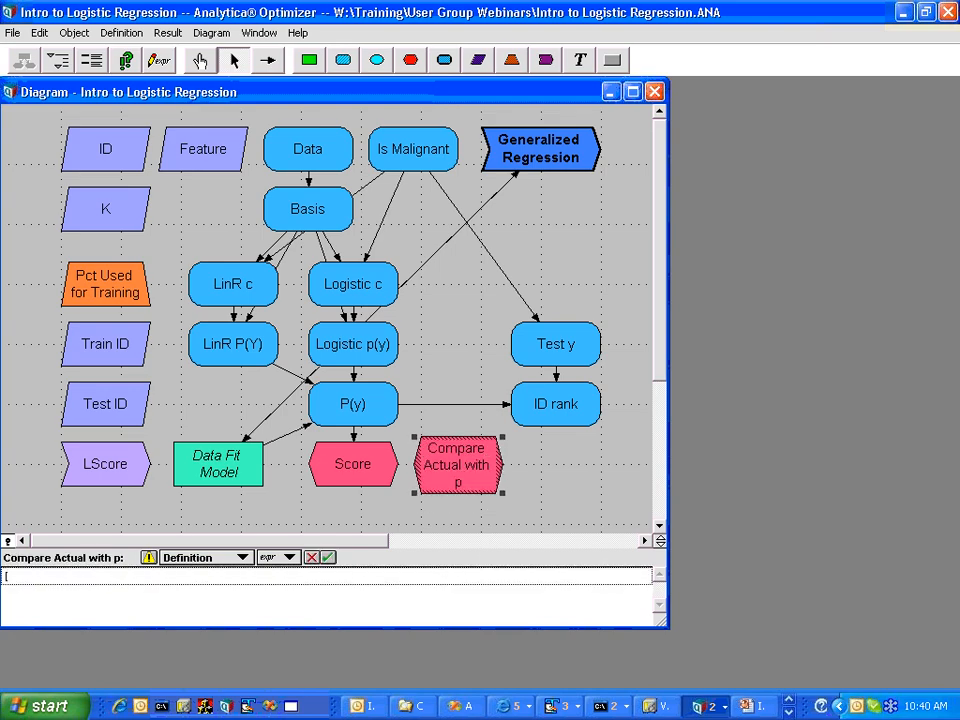
text(P,)
click(563, 343)
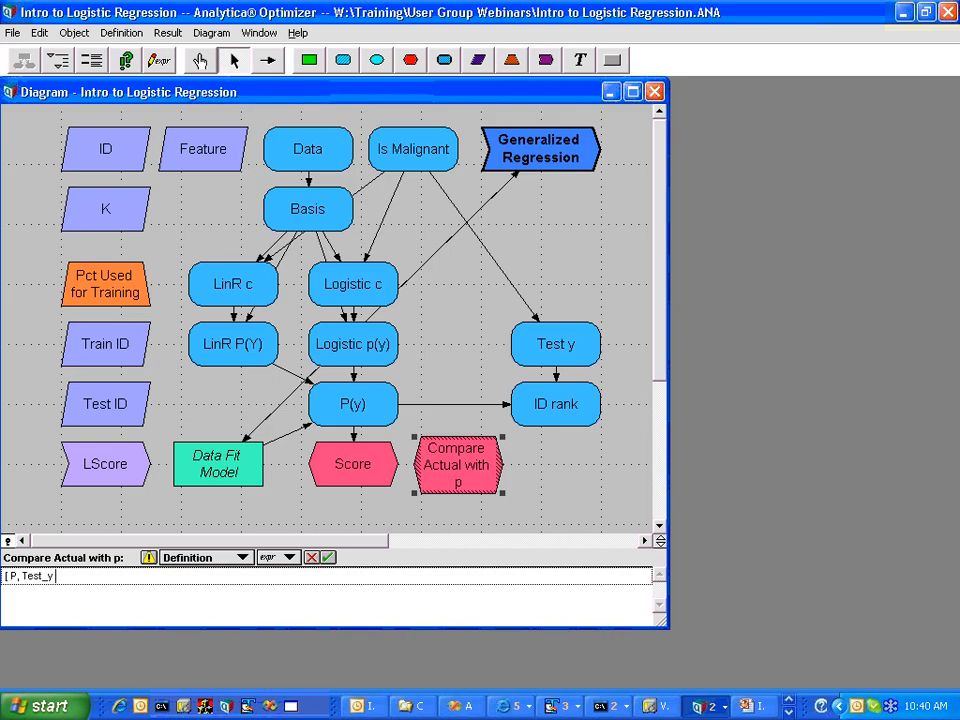
text(])
key(Return)
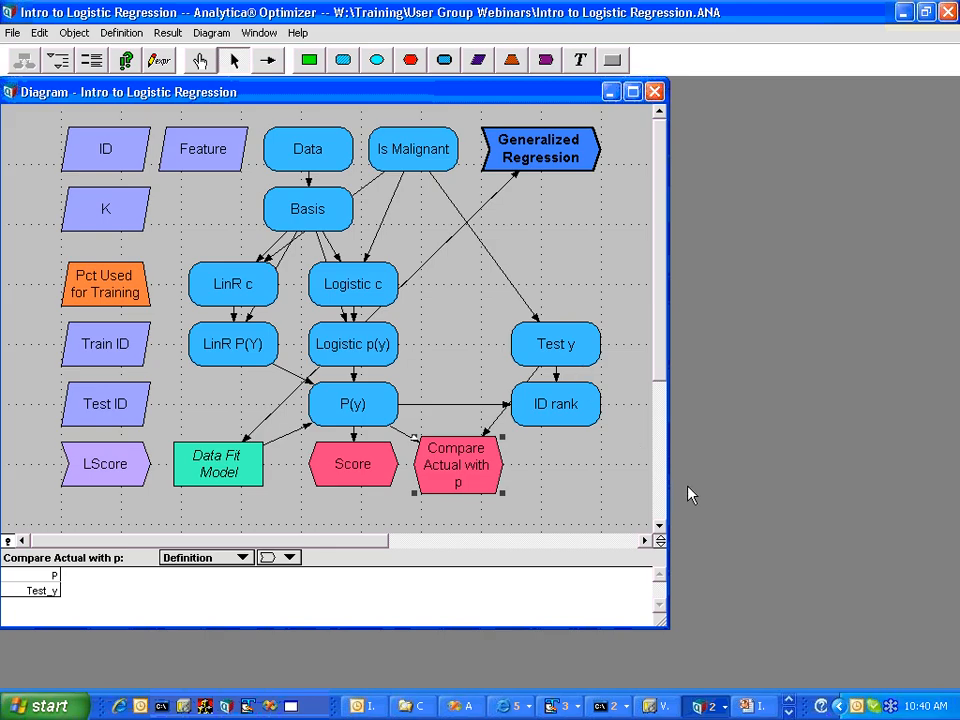
- Show the result of Compare Actual with p and add the variable Id_rank as its XY comparison source
key(ctrl+r)
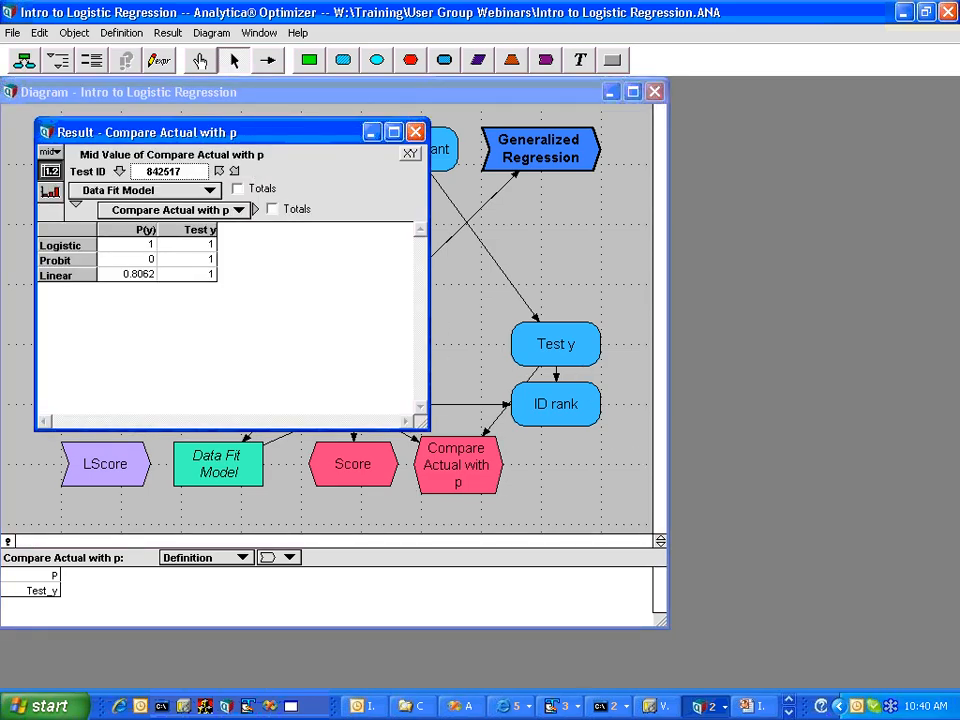
click(410, 154)
click(112, 281)
click(437, 355)
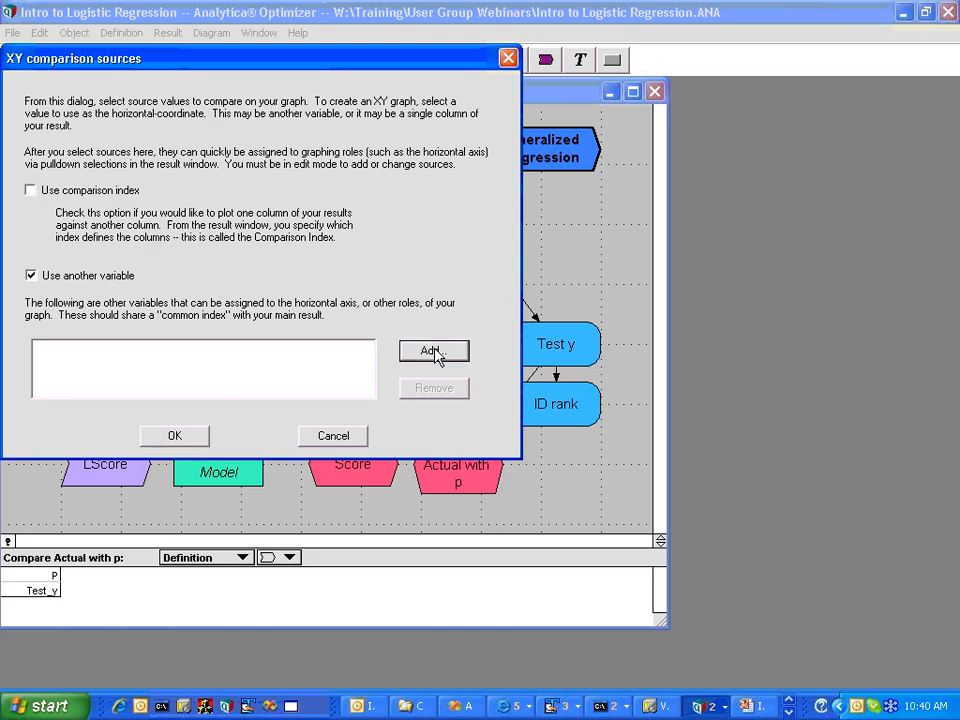
click(420, 240)
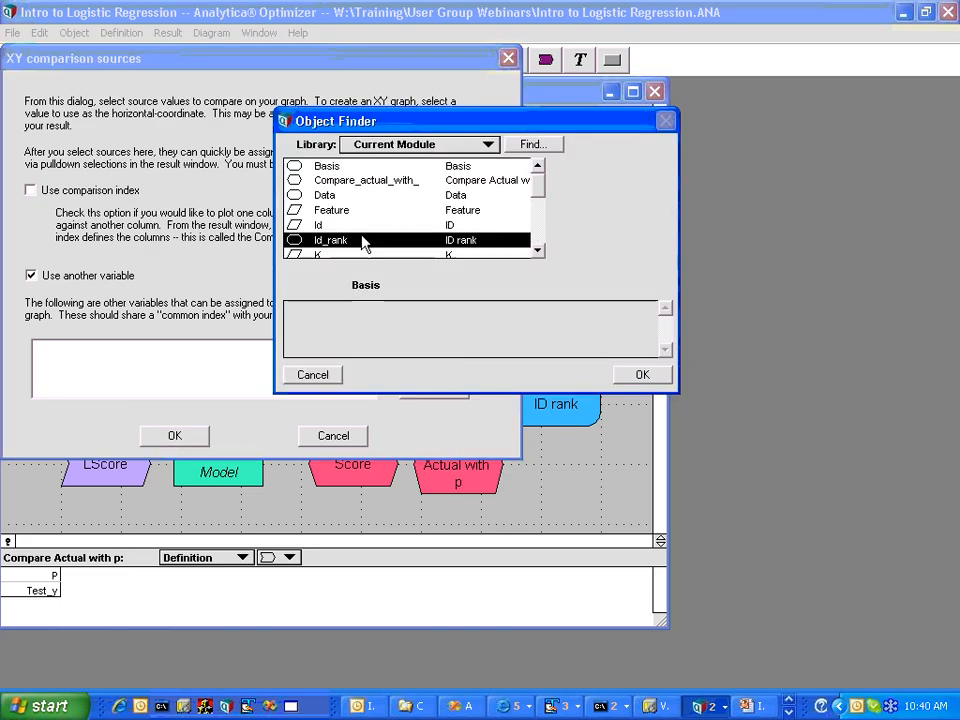
click(642, 374)
click(175, 438)
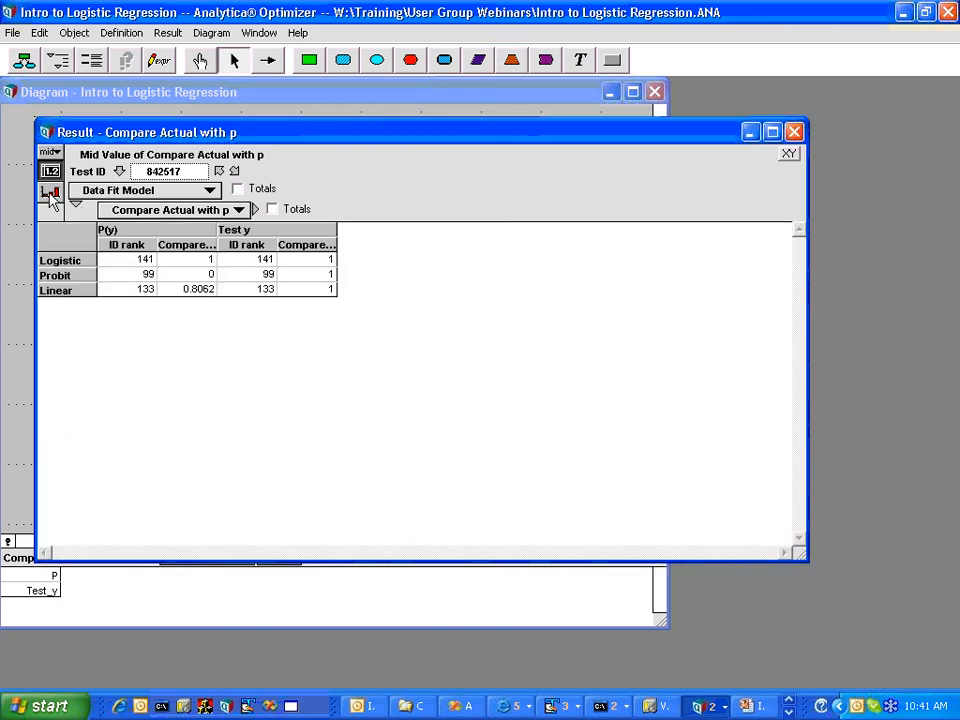
- Display the Compare Actual with p result as a graph and set its key to Compare Actual with p
click(50, 190)
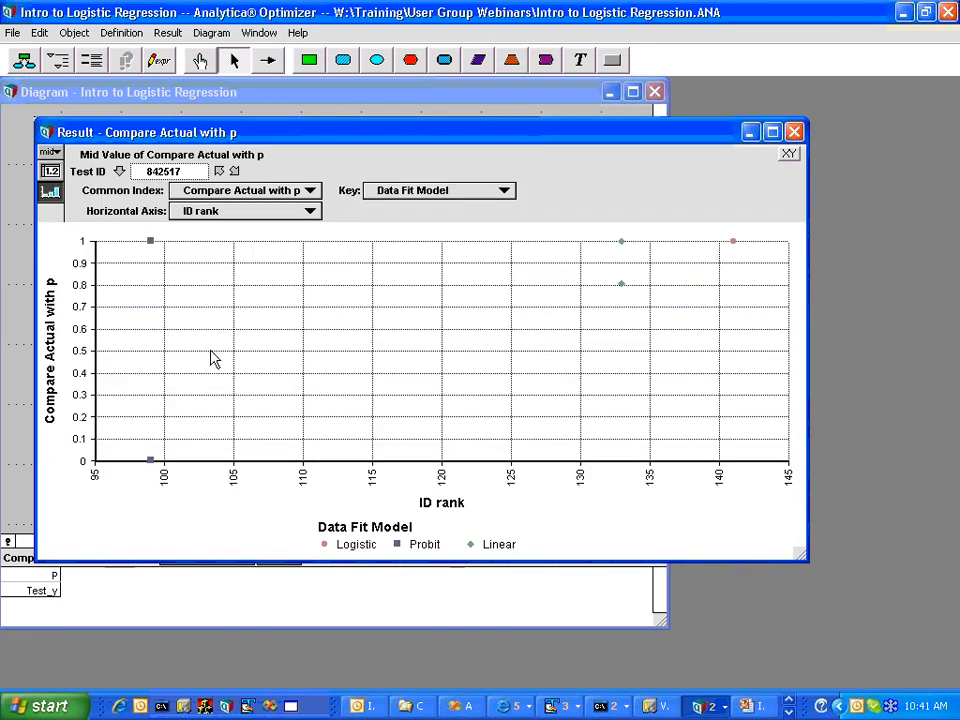
click(231, 196)
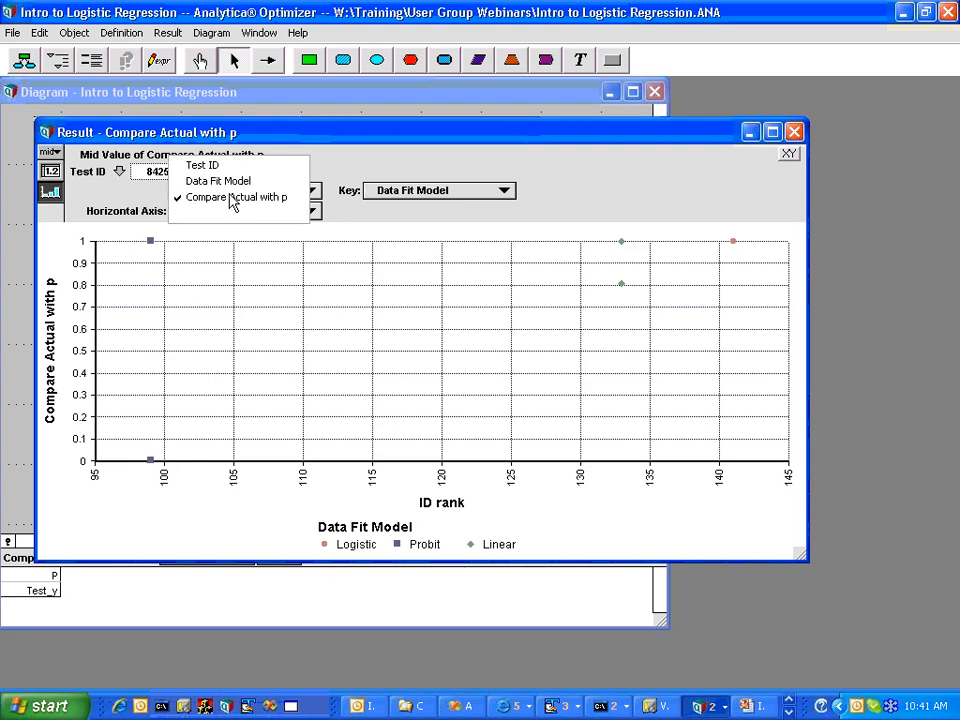
click(231, 198)
click(437, 192)
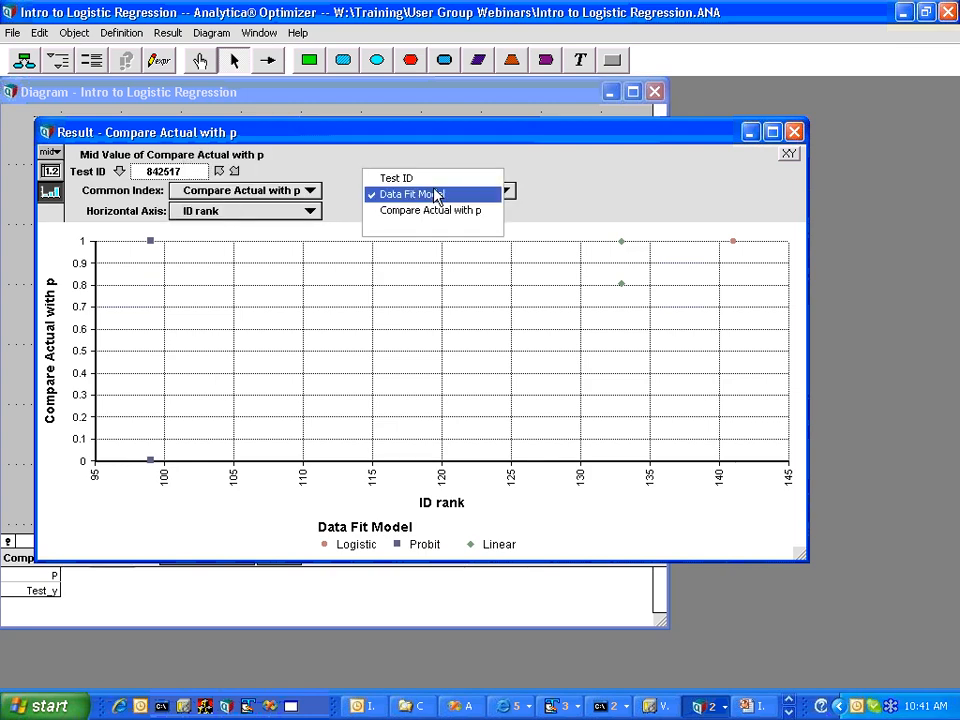
click(439, 210)
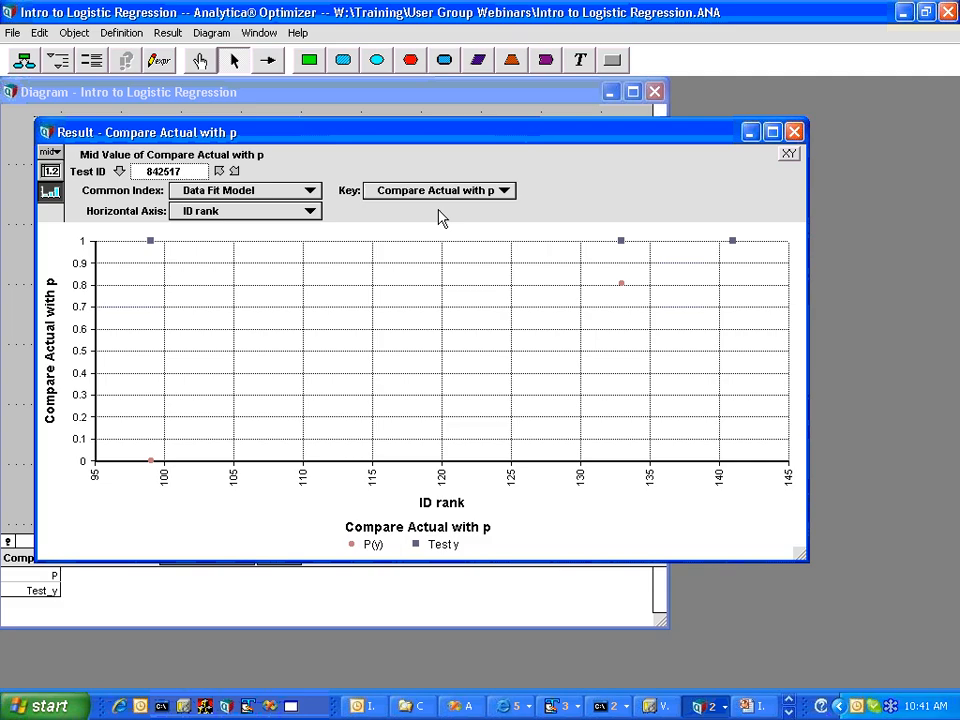
- Set the graph's line style to lines with point symbols and apply it
double_click(366, 373)
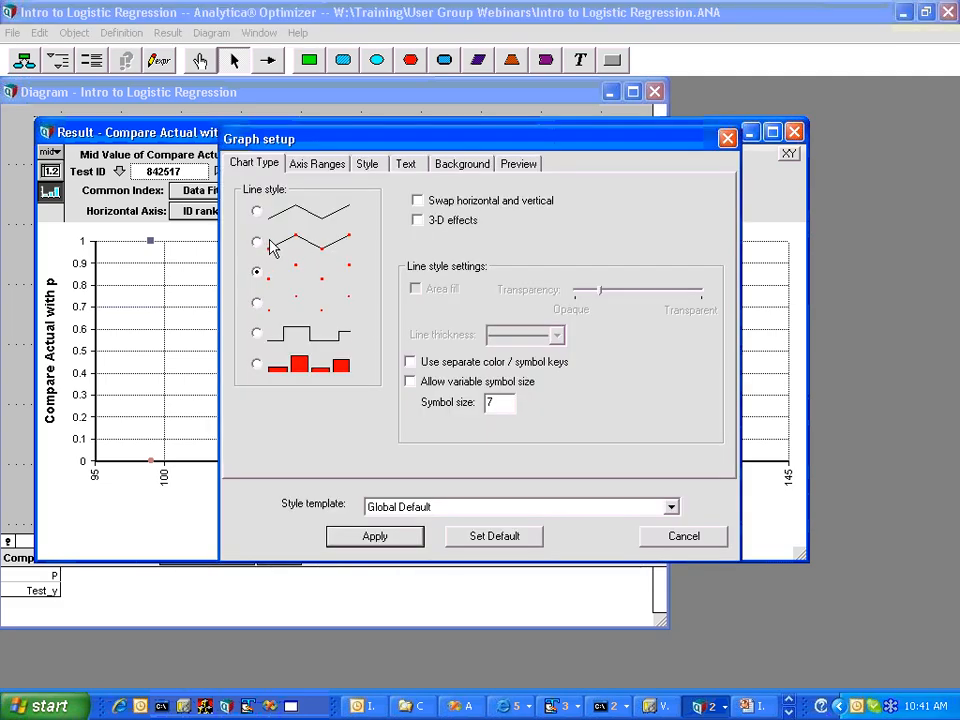
drag(348, 150, 532, 249)
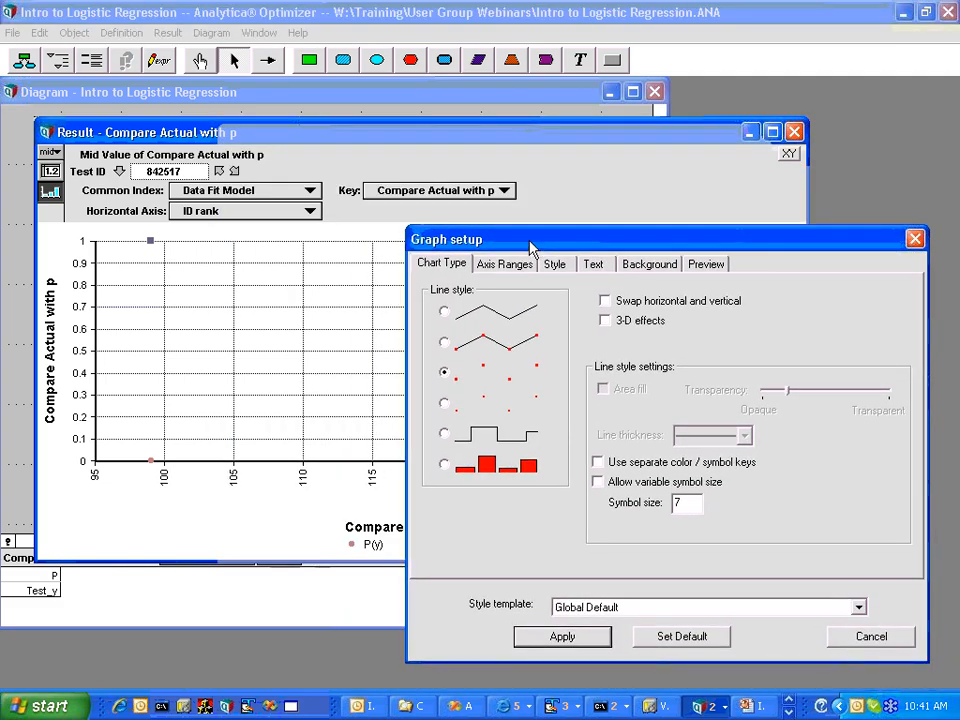
click(444, 341)
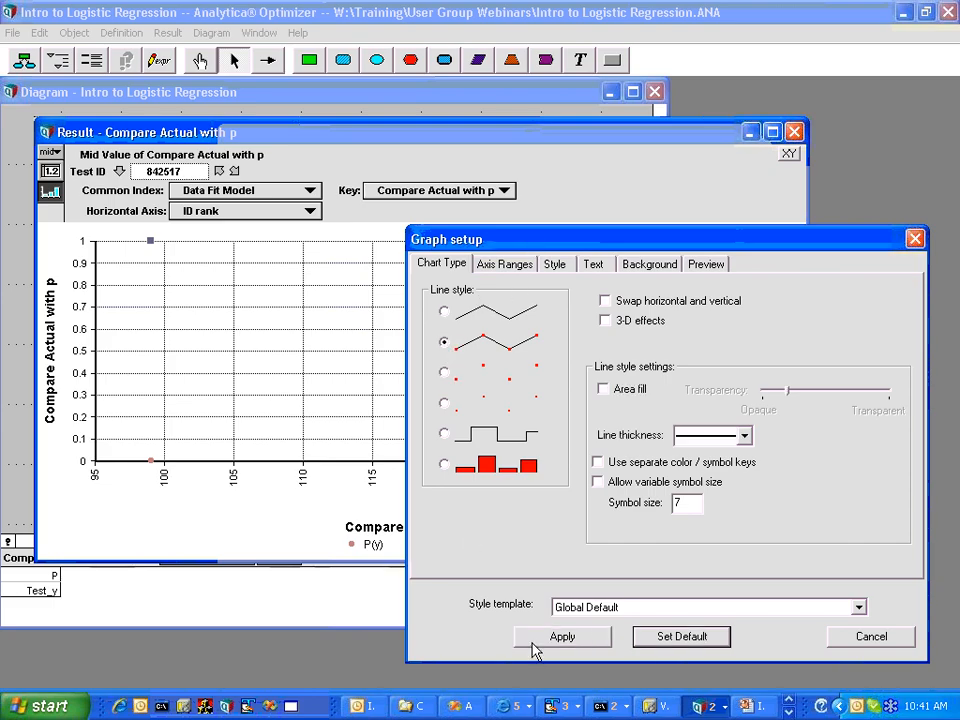
click(561, 636)
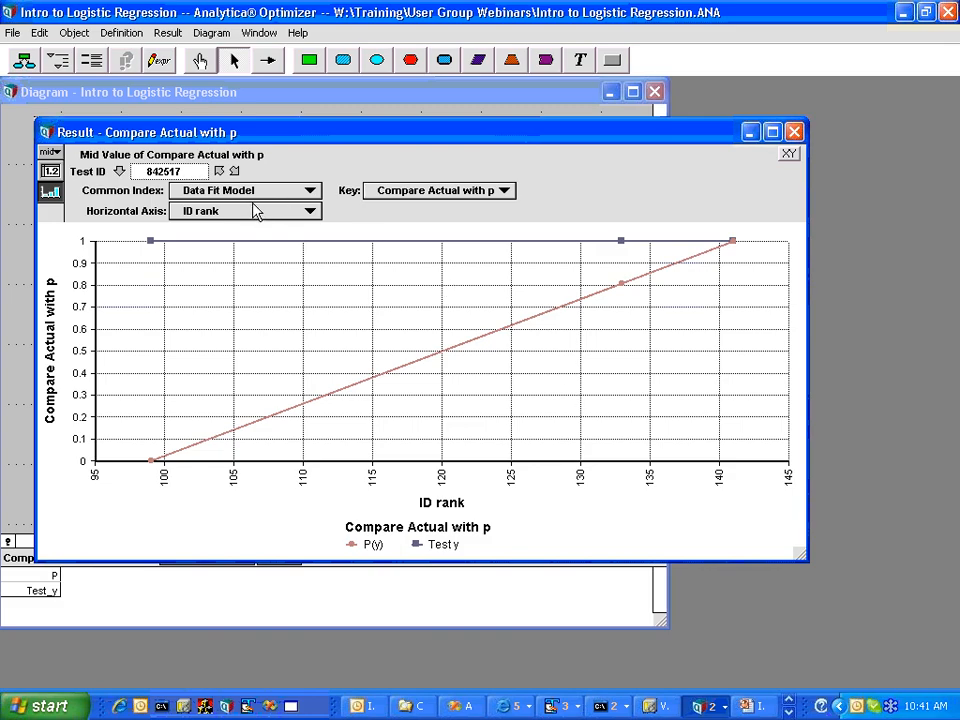
- Close the graph, review the ID rank result table beside the diagram, and close that table
click(795, 131)
click(558, 462)
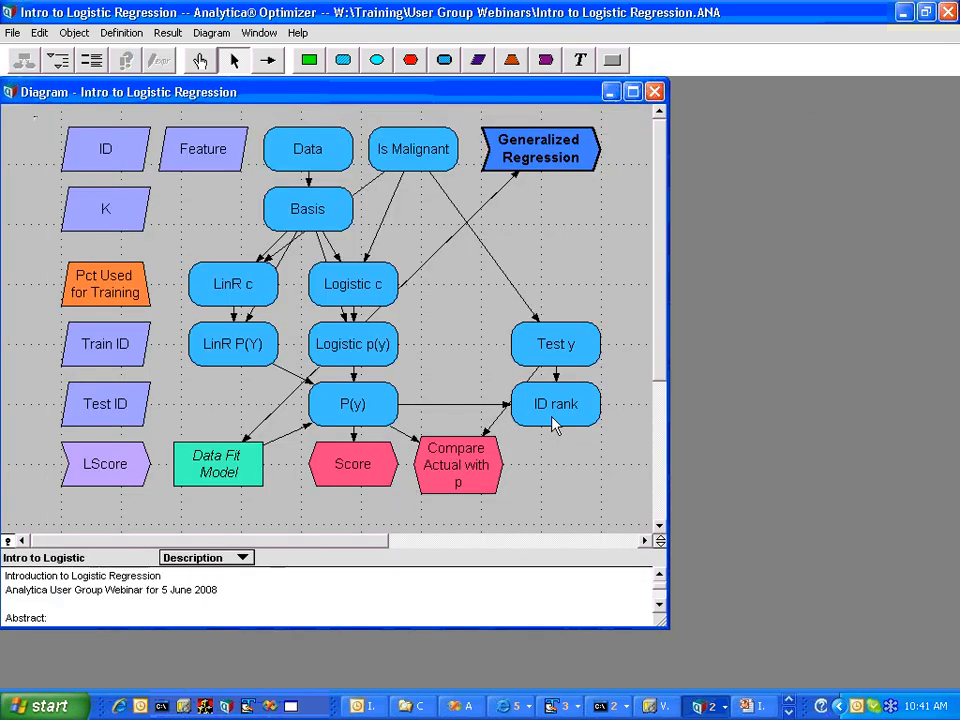
click(552, 417)
click(125, 59)
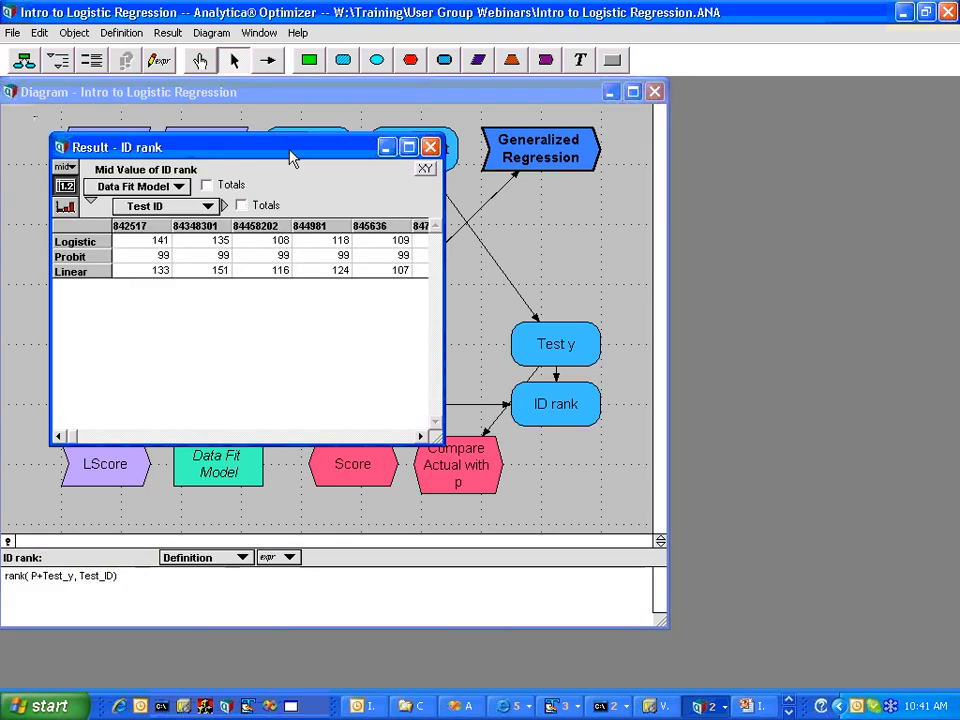
drag(290, 157, 767, 190)
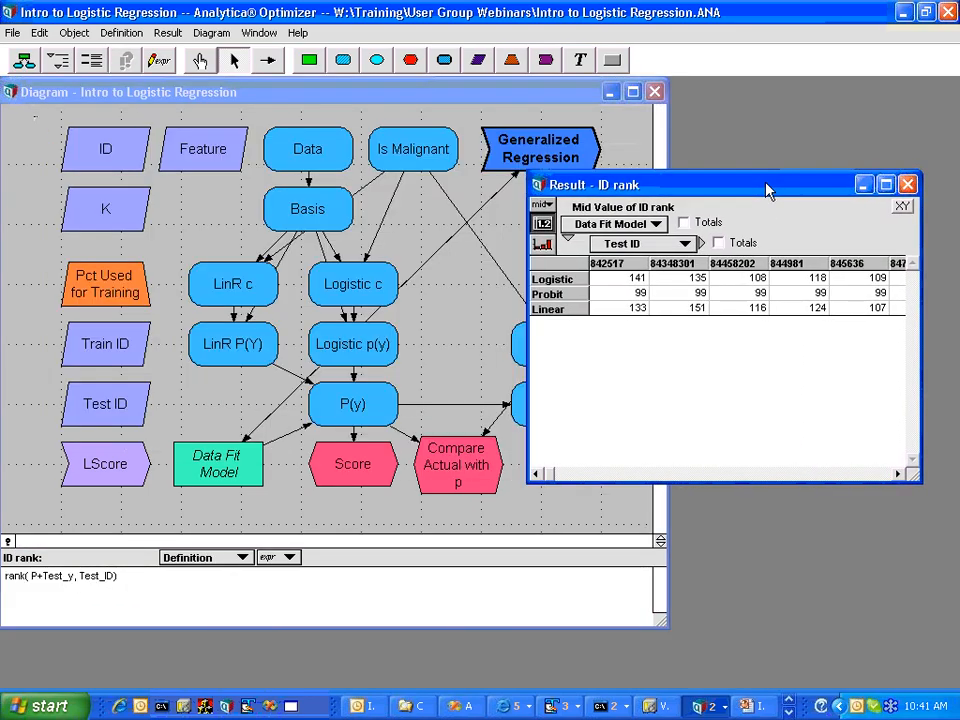
click(907, 184)
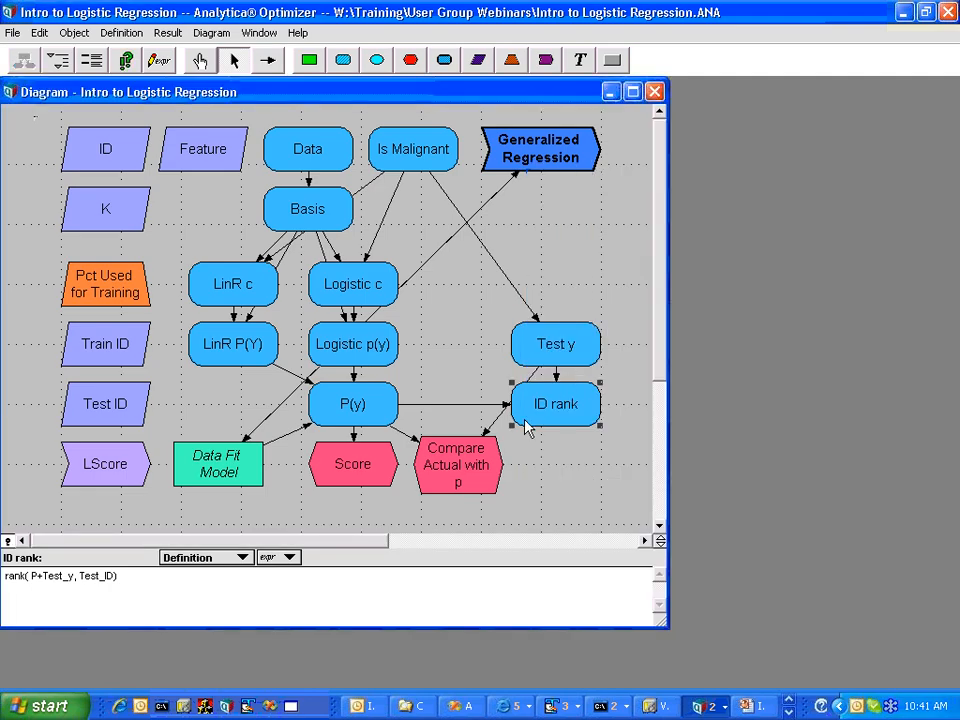
- Review the Compare Actual with p graph, close it, and deselect everything in the diagram
click(468, 455)
click(125, 59)
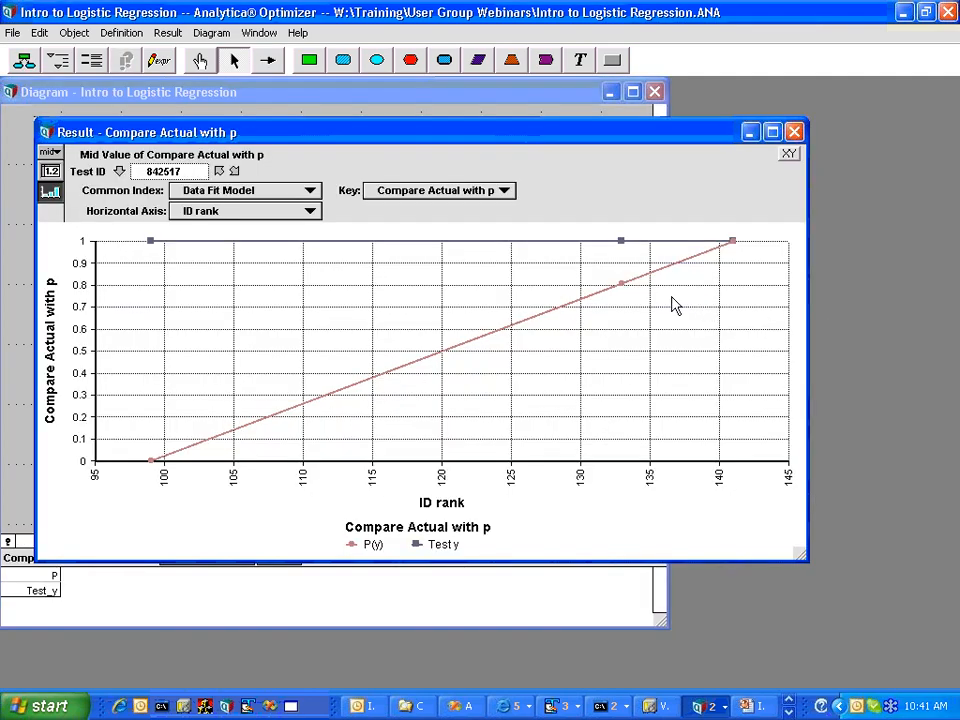
click(794, 132)
click(560, 461)
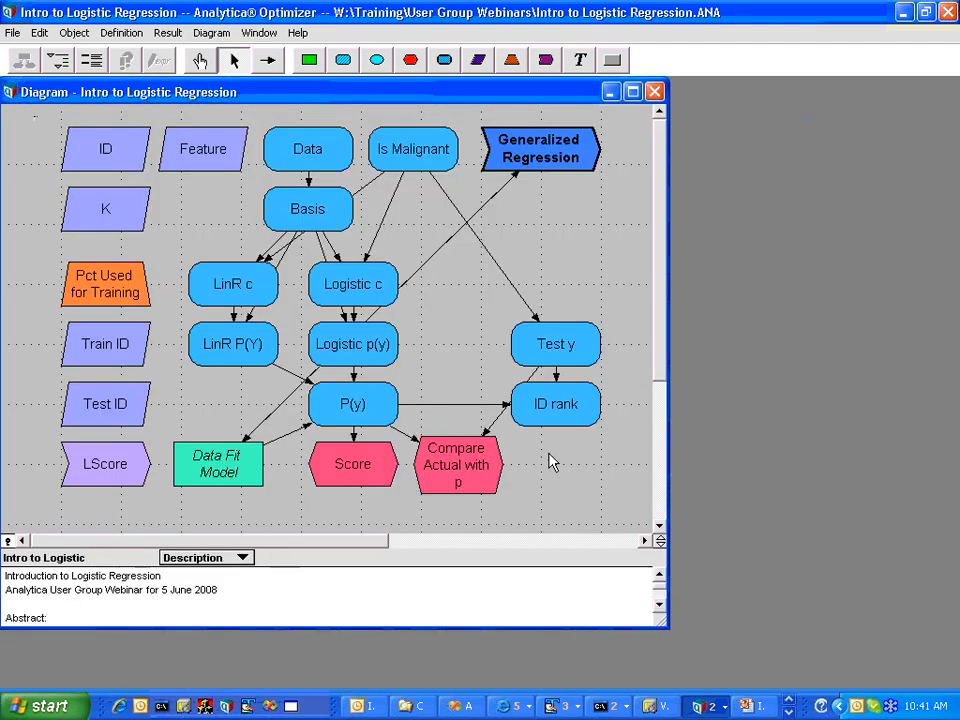
- View the P(y) result table for all three fit models and close it
click(345, 404)
click(128, 61)
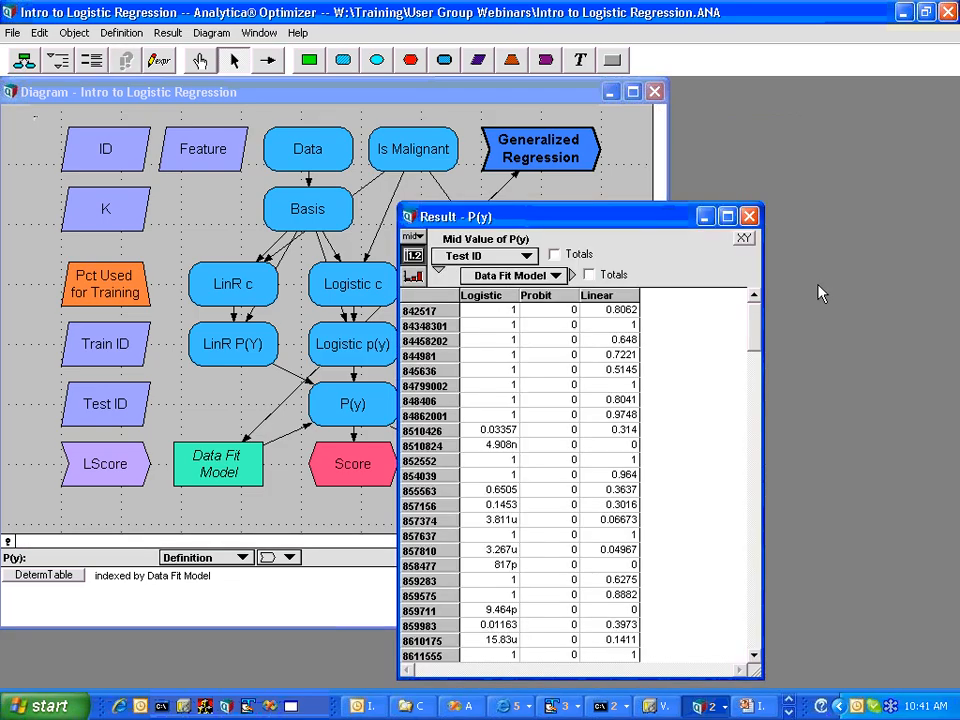
click(748, 217)
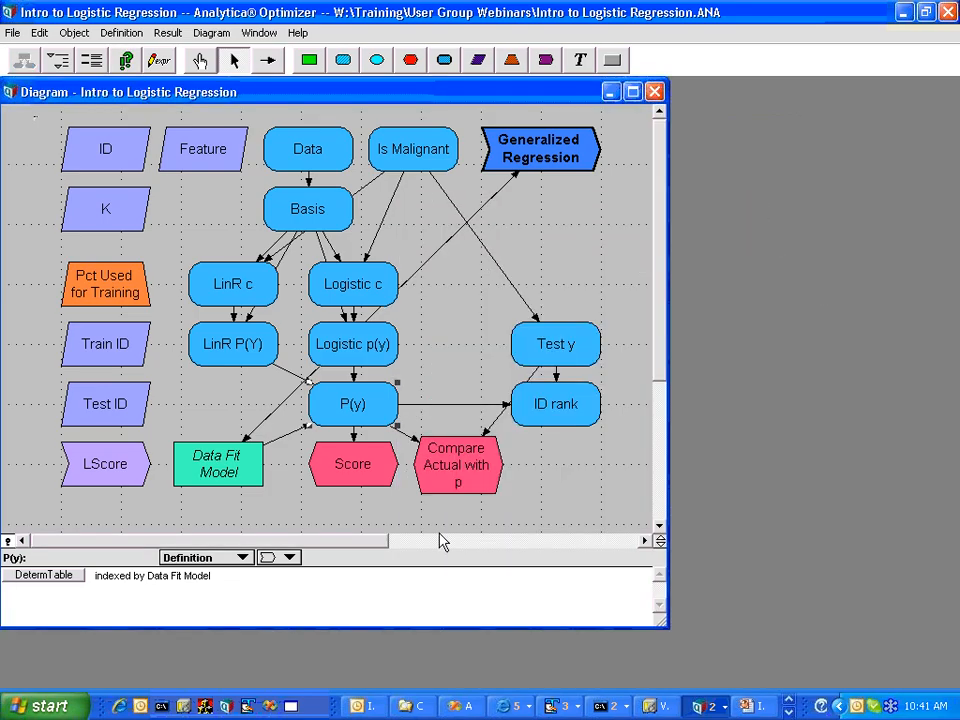
- Reopen the Compare Actual with p graph and set its common index to Compare Actual with p
click(476, 478)
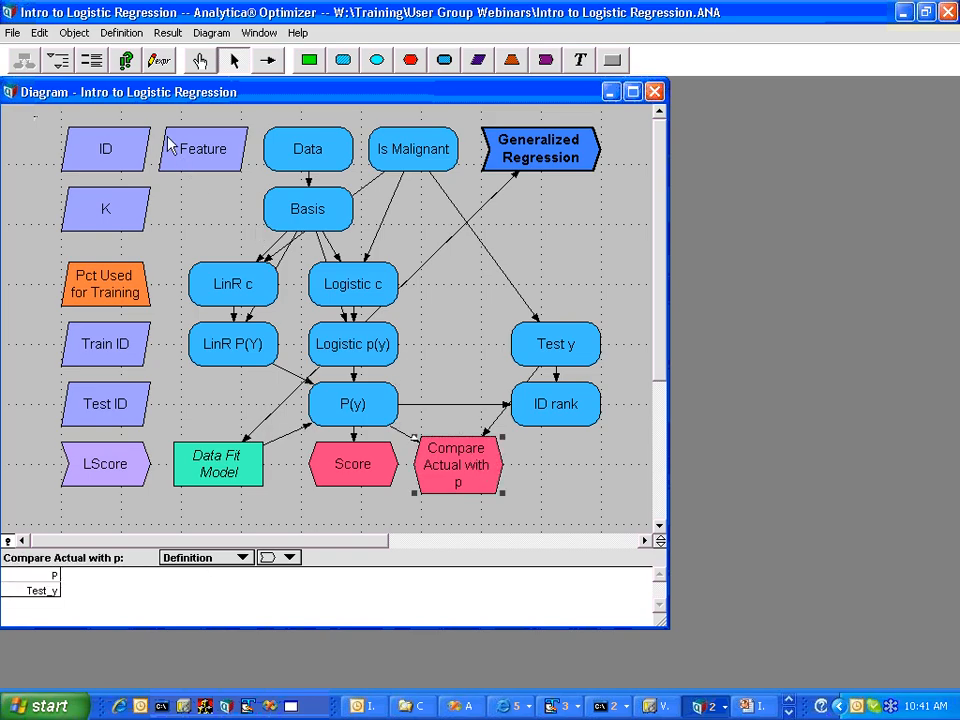
click(126, 61)
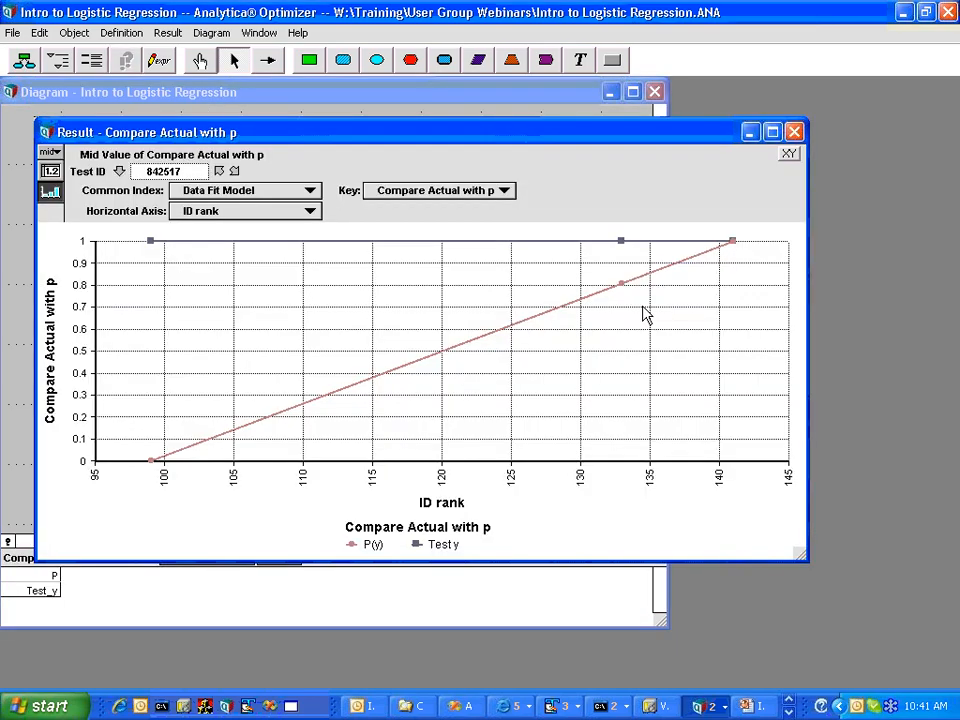
click(244, 192)
click(244, 210)
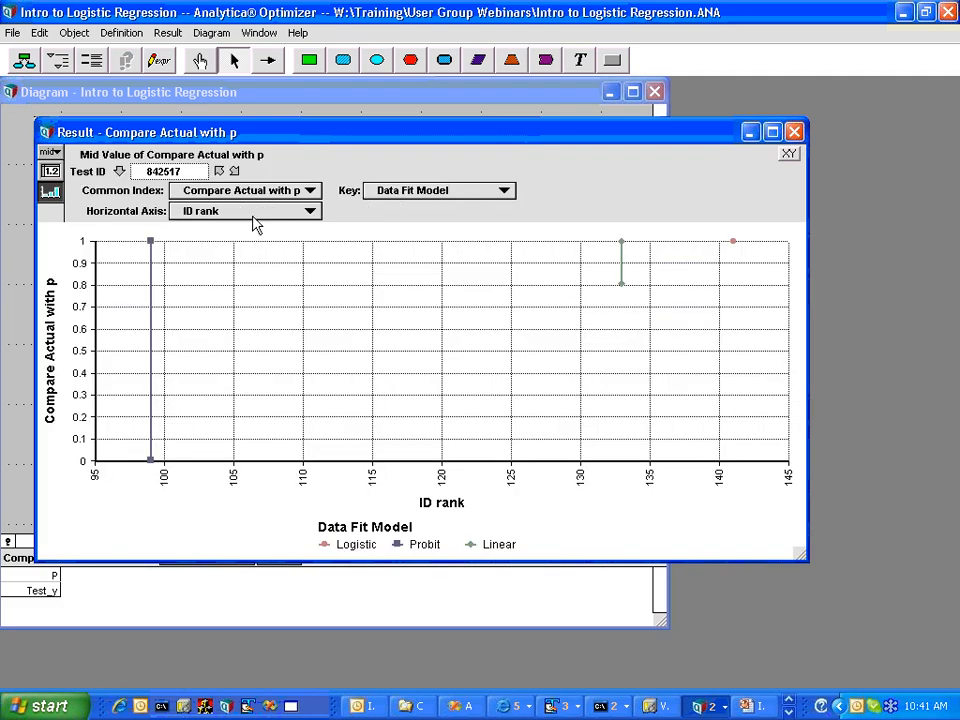
- Set the graph's key back to Compare Actual with p, with Data Fit Model as the common index
click(412, 196)
click(415, 211)
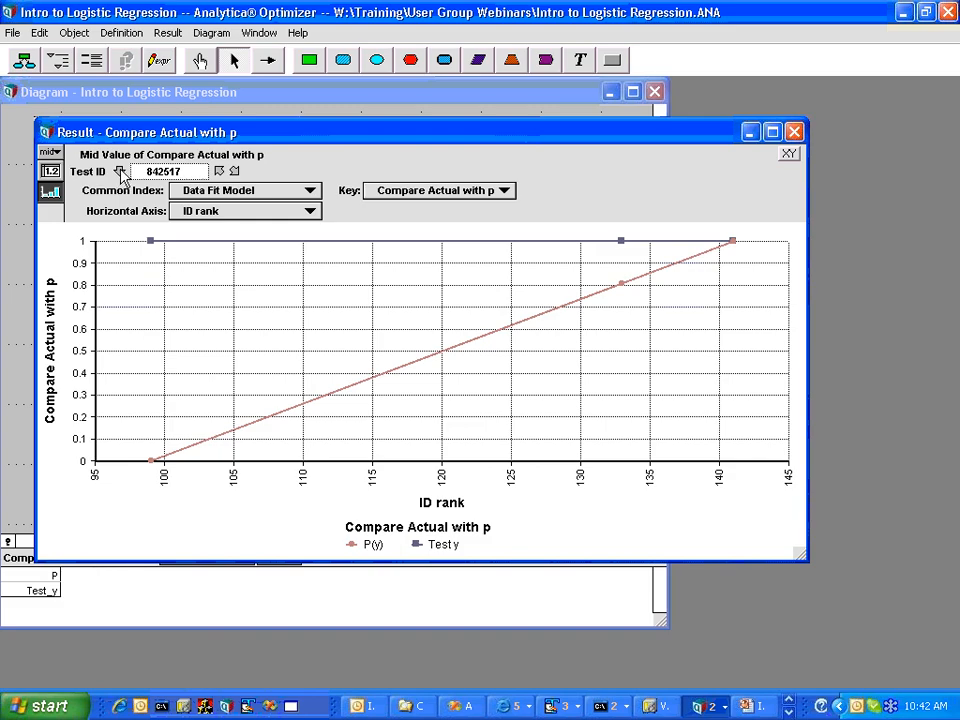
click(401, 196)
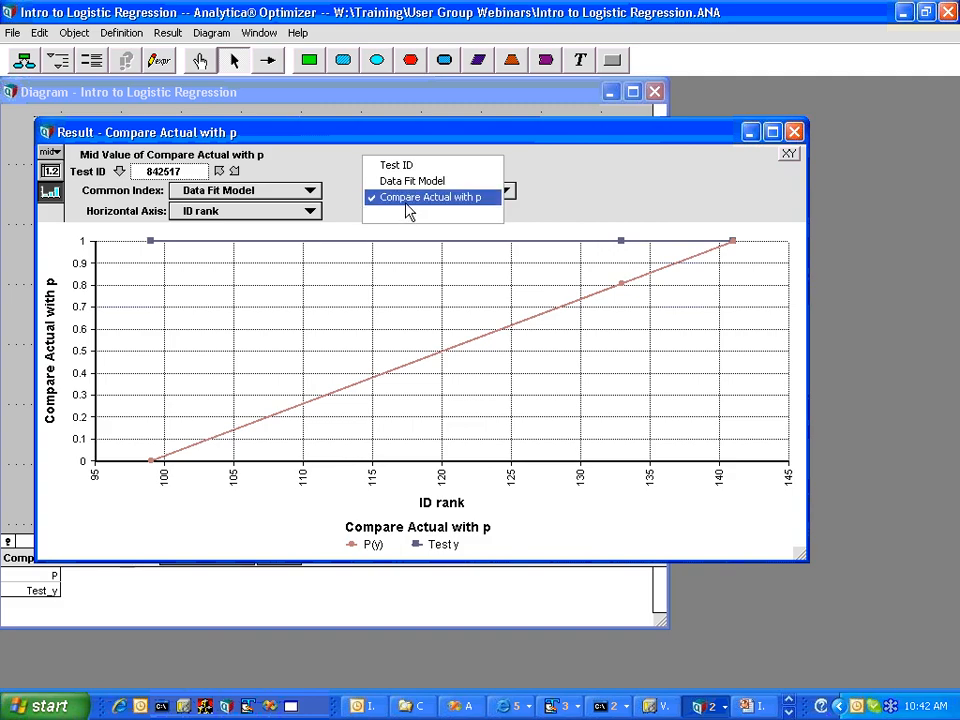
click(407, 200)
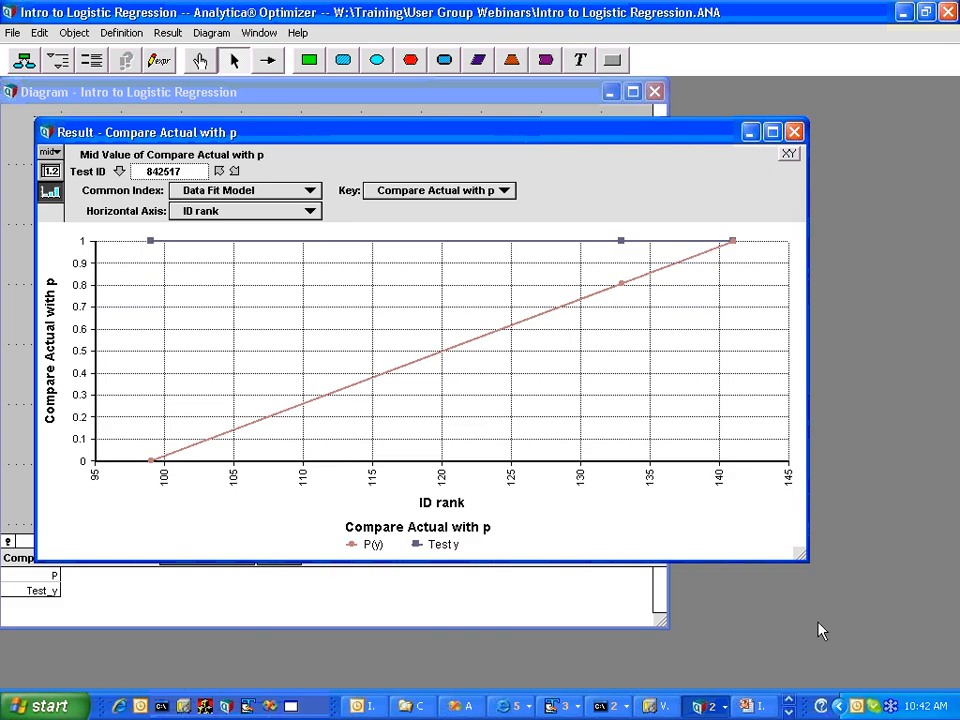
- Make the Compare Actual with p graph window taller and turn on separate color / symbol keys in its graph setup
drag(797, 560, 670, 671)
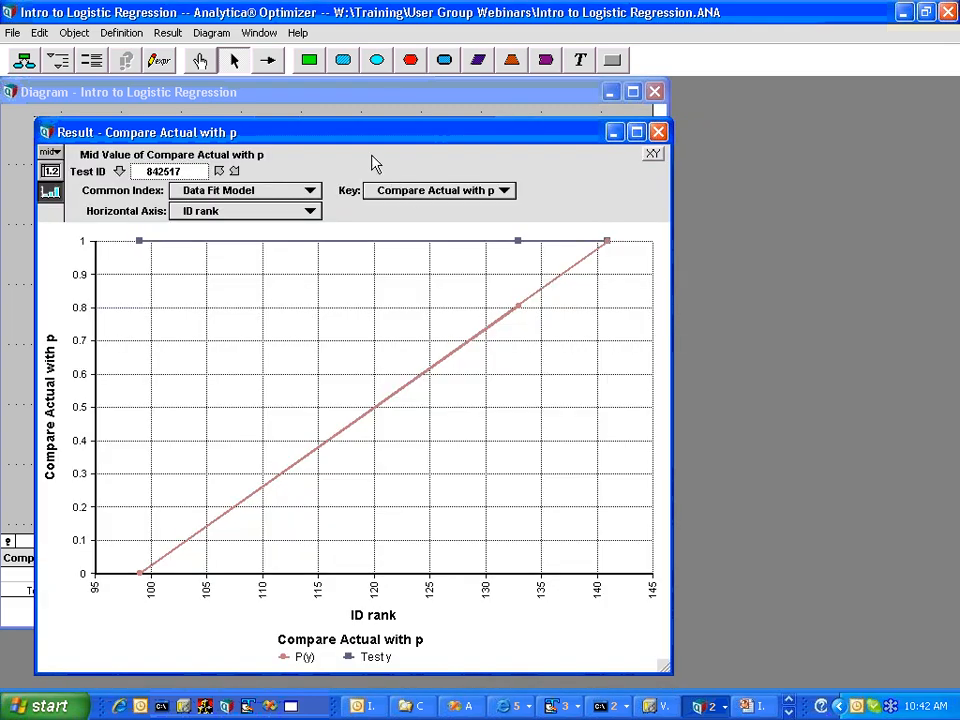
drag(372, 132, 475, 137)
double_click(461, 339)
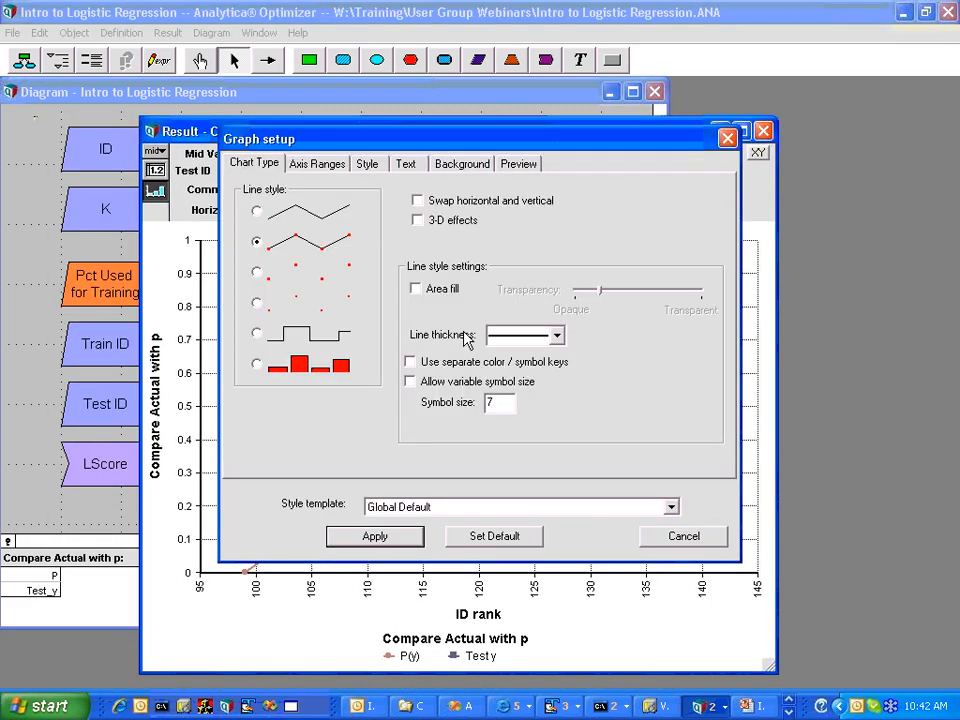
click(425, 366)
click(388, 538)
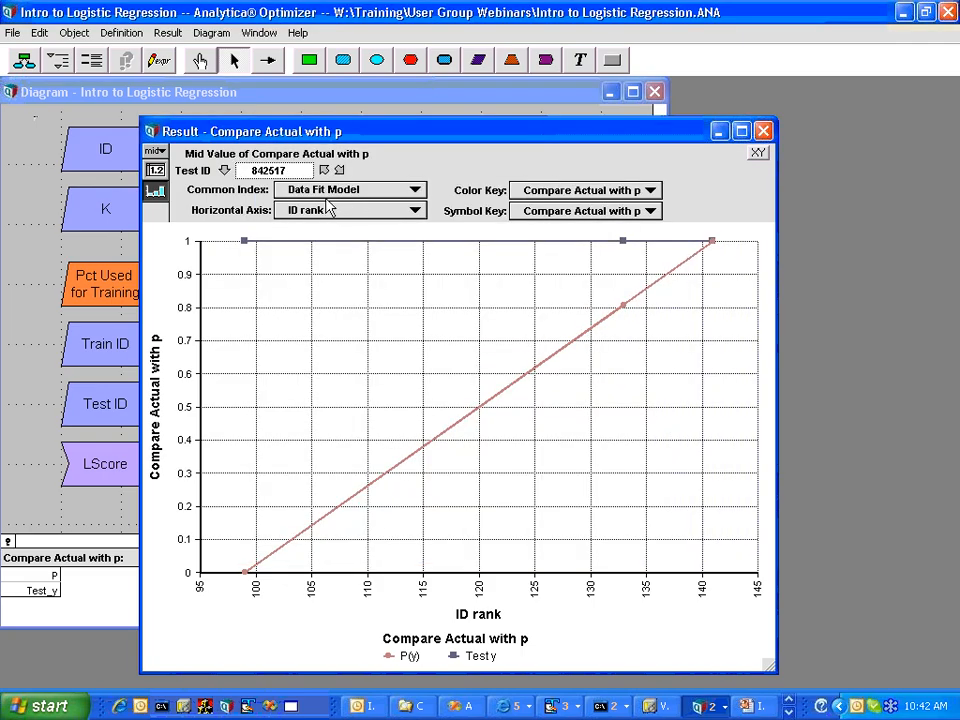
- Try Test ID as the graph's common index and check the horizontal axis and key options
click(328, 197)
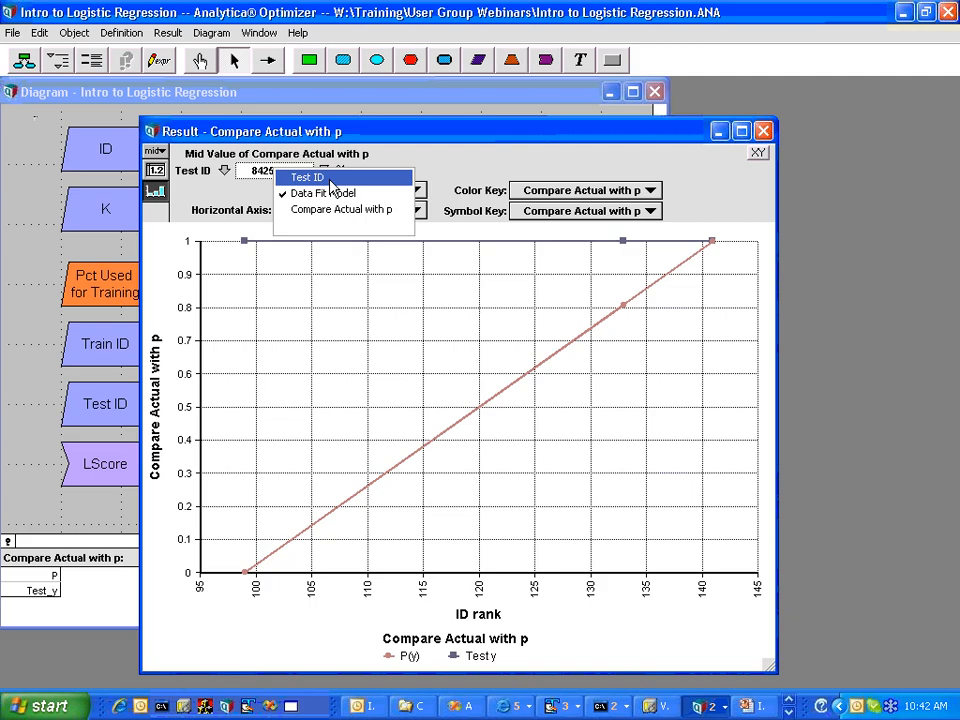
click(302, 176)
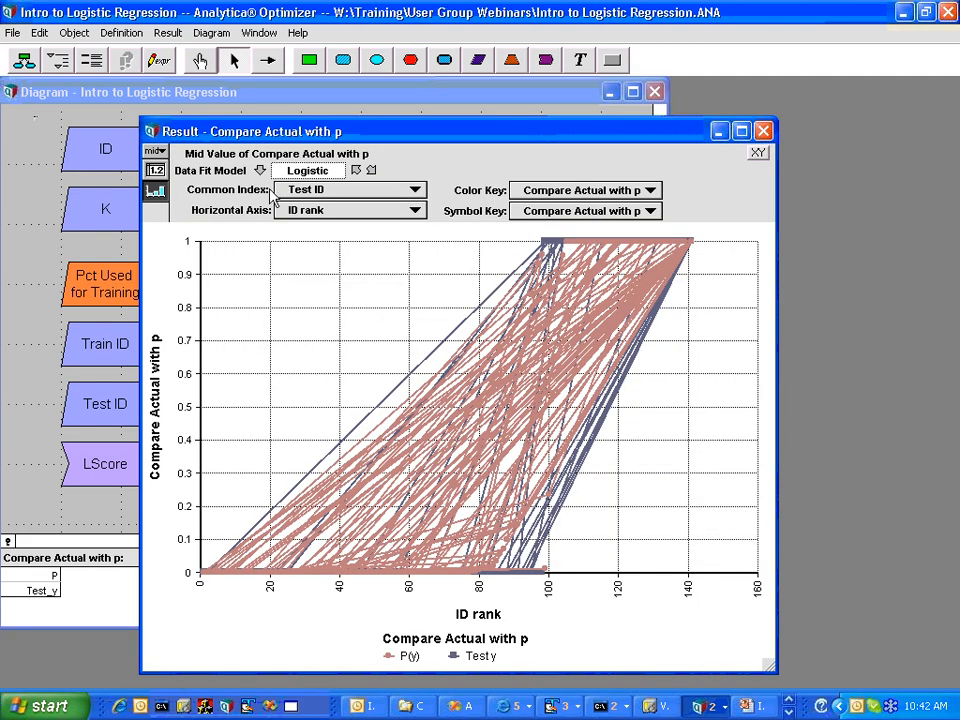
click(332, 215)
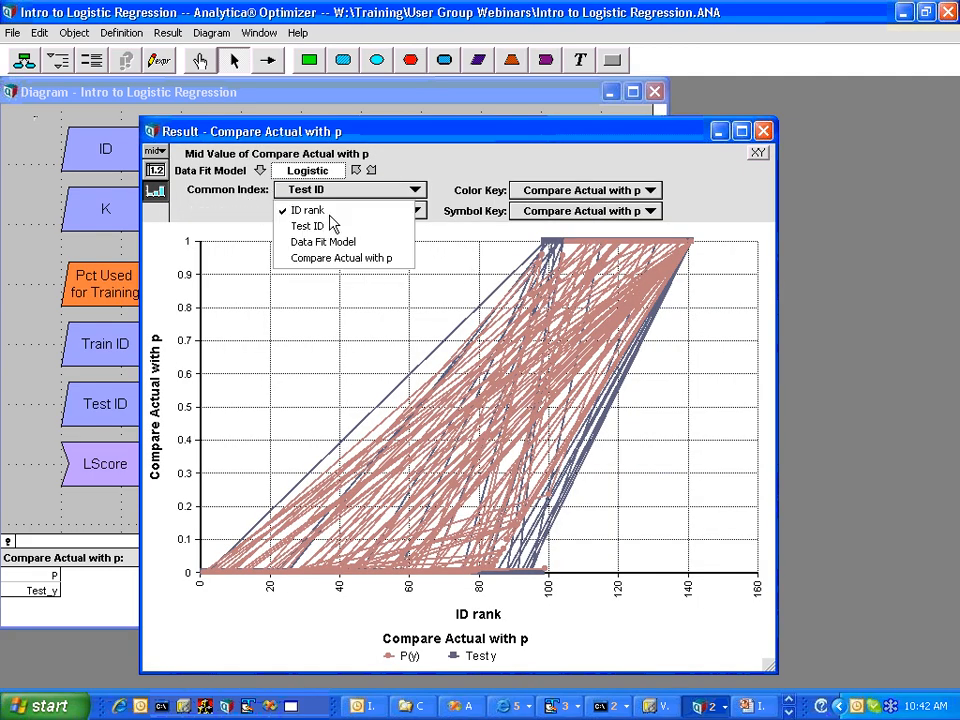
click(332, 215)
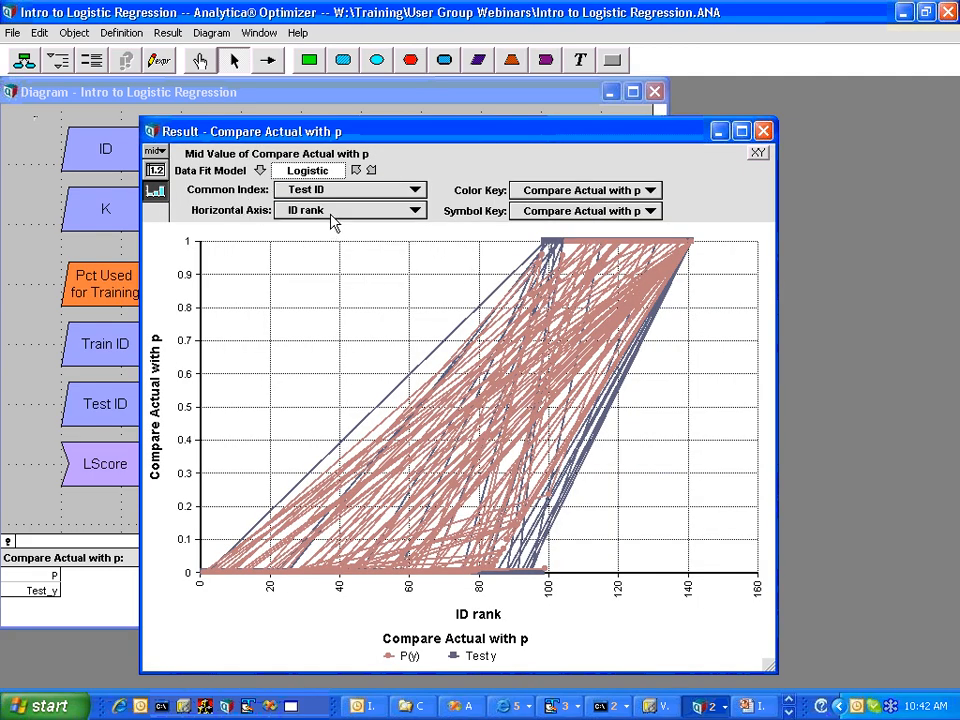
click(565, 213)
click(565, 170)
- Set the graph's common index to Compare Actual with p and widen the graph window
click(332, 192)
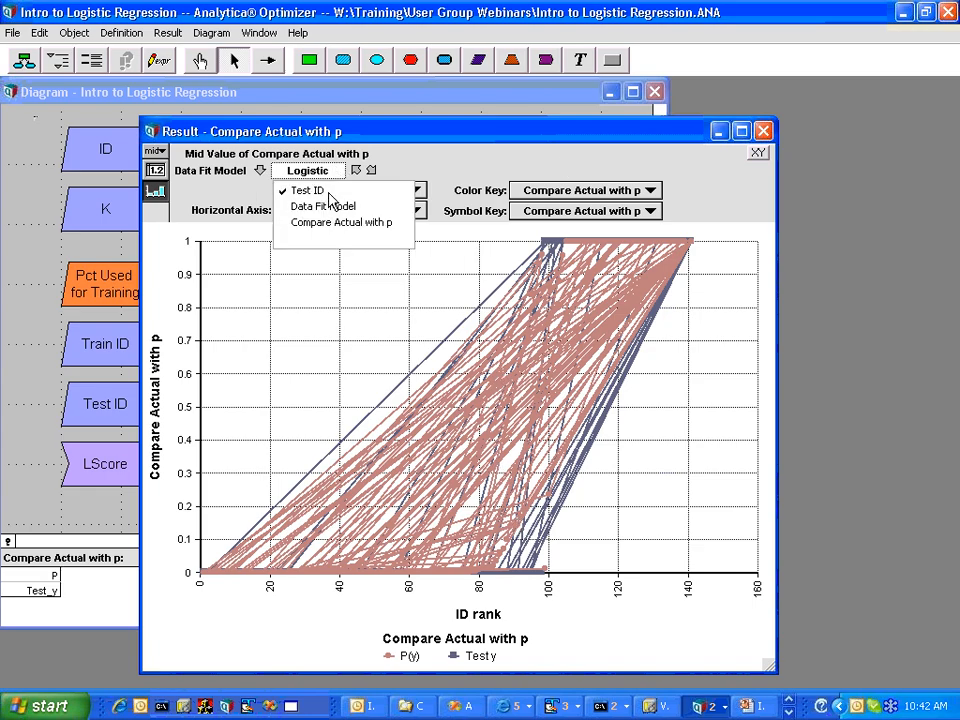
click(332, 229)
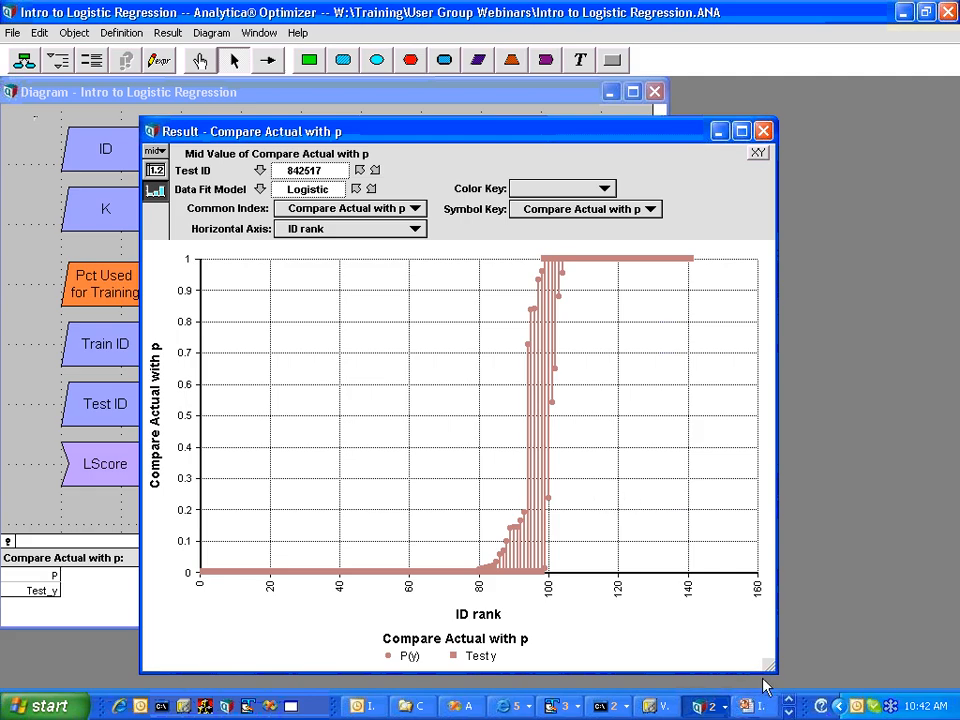
drag(768, 667, 918, 667)
drag(520, 137, 488, 131)
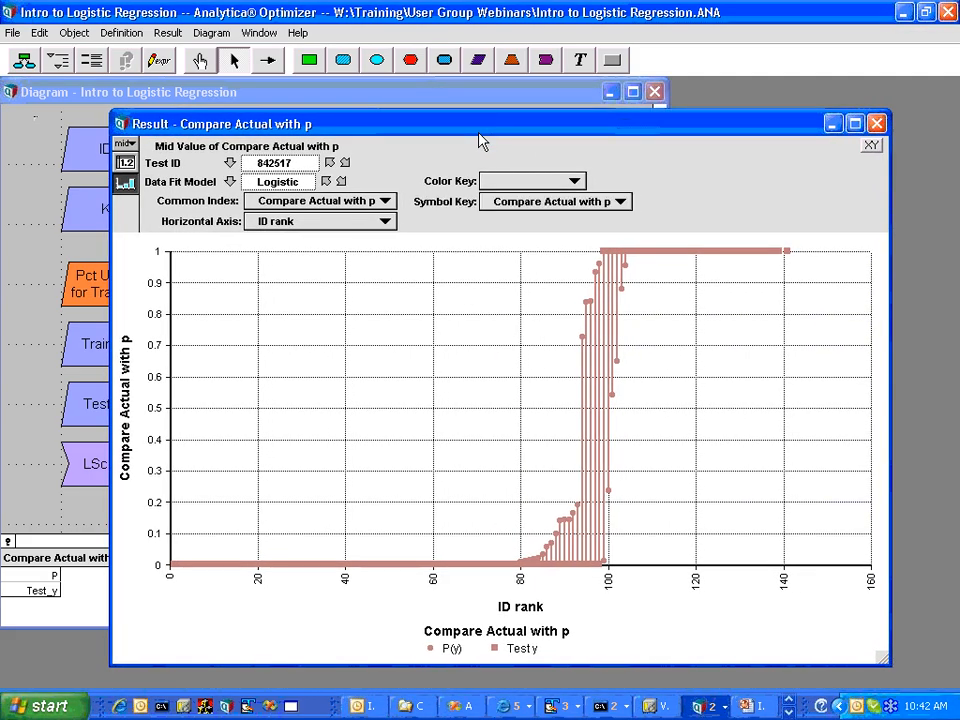
- Try to set the graph's Test ID slice to "All", and enlarge the graph window further
click(167, 166)
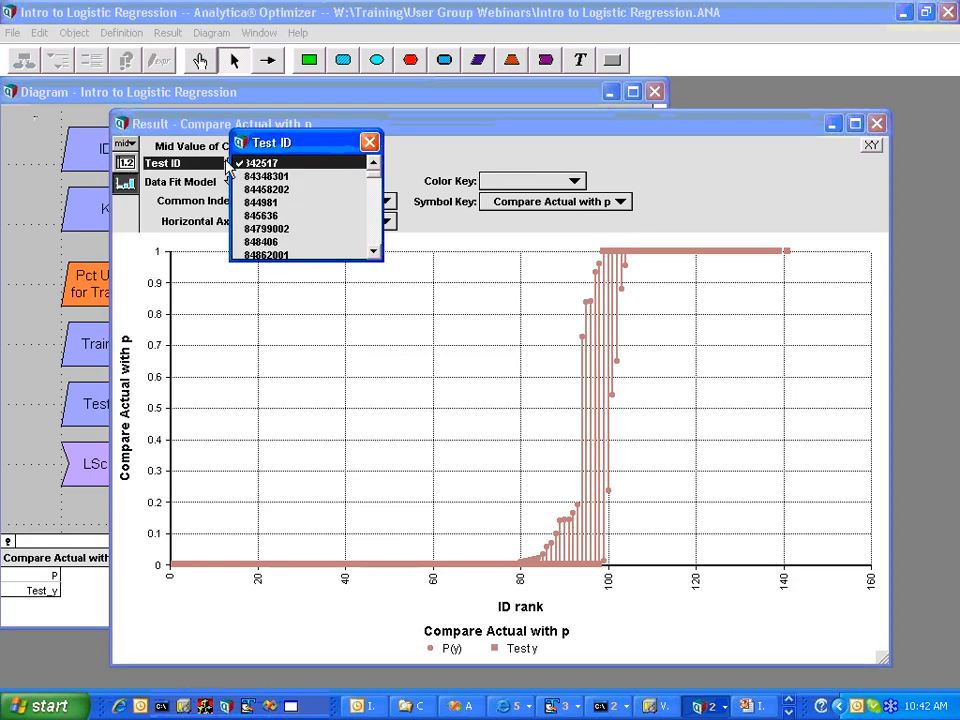
drag(372, 182, 372, 250)
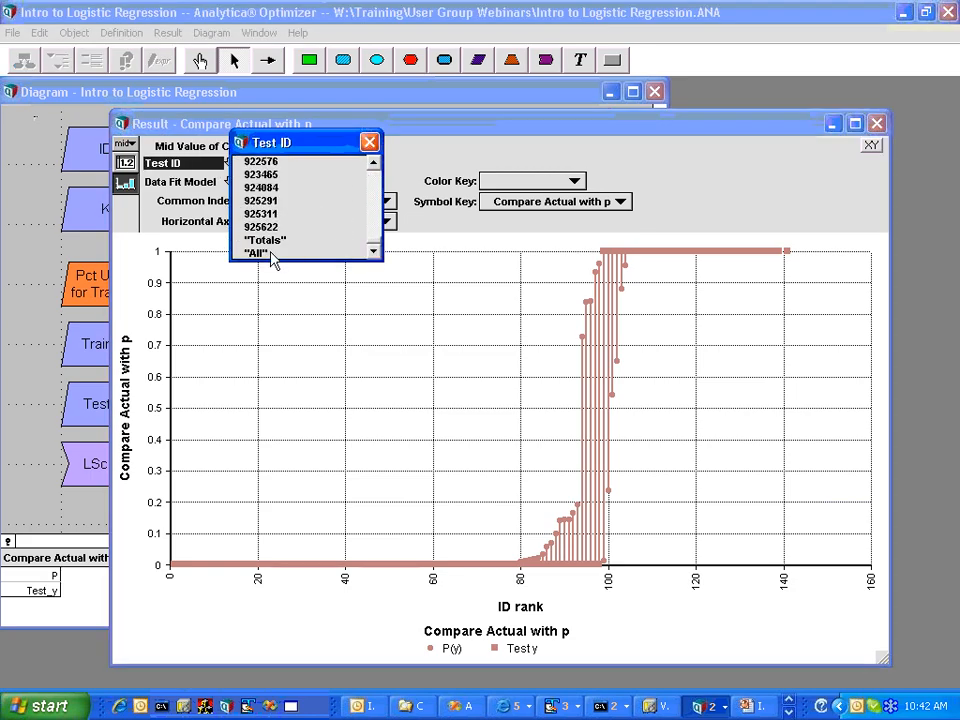
click(272, 255)
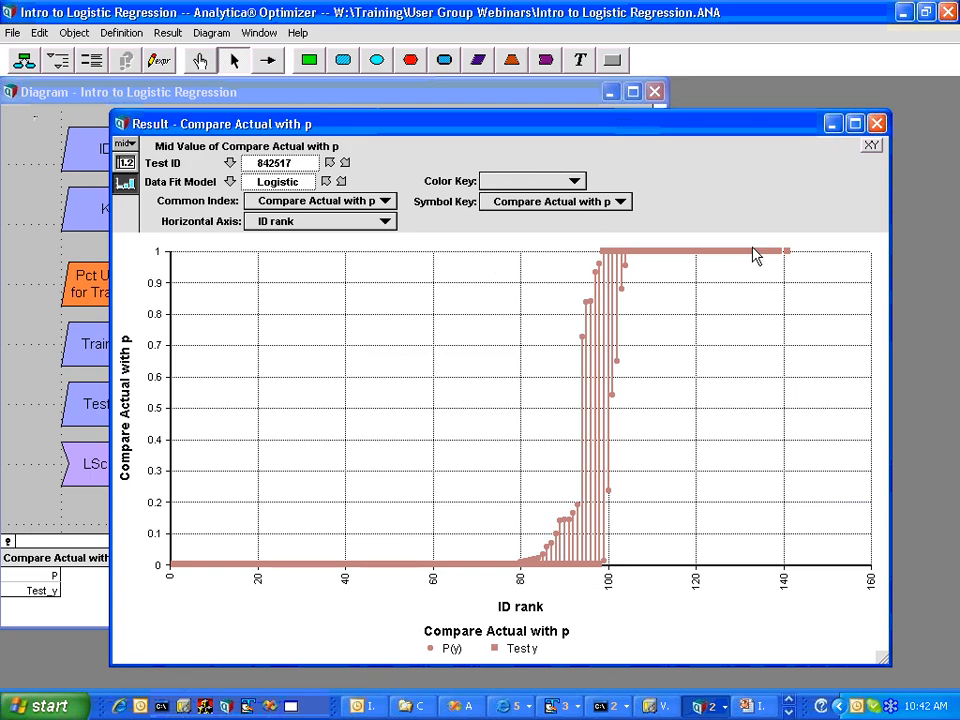
drag(604, 128, 556, 114)
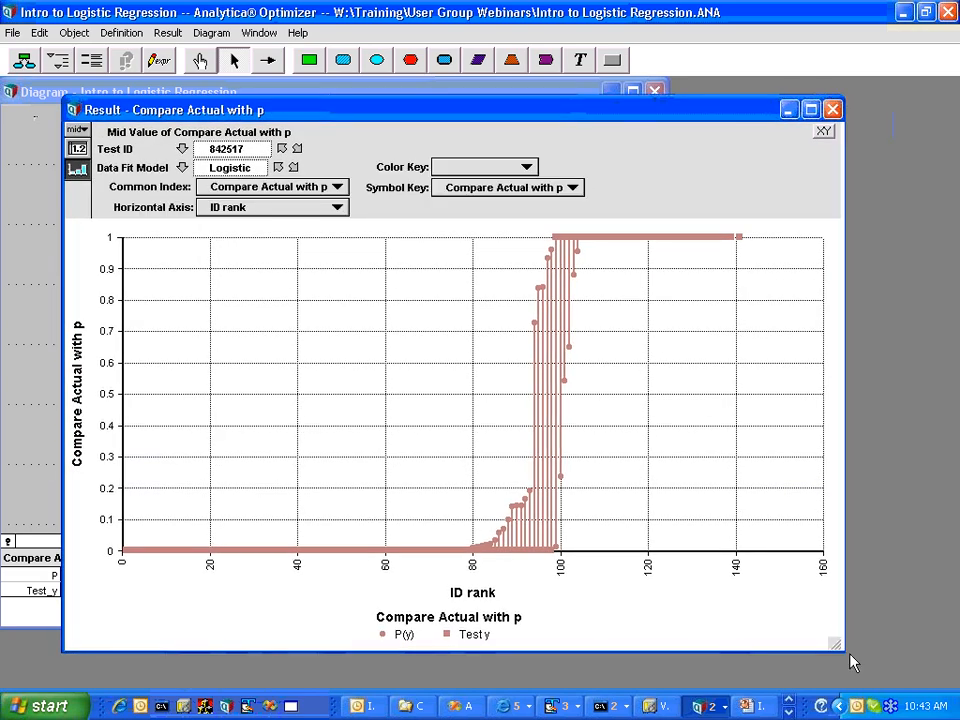
drag(840, 648, 900, 680)
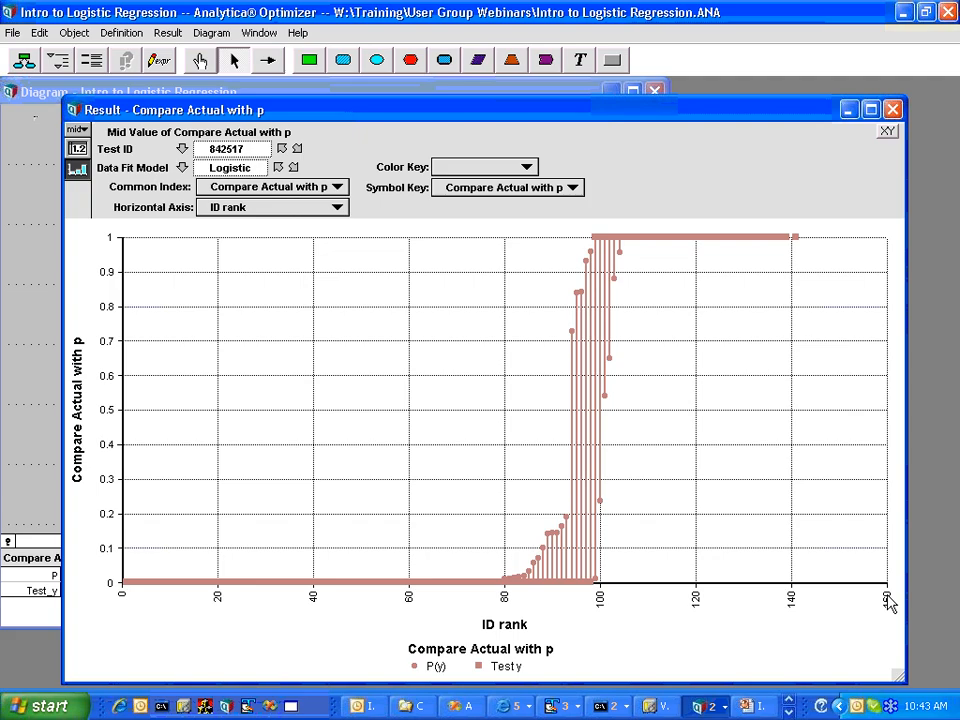
- Cycle the graph through the Logistic, Probit and Linear data fit models to compare them, and close it
click(293, 168)
click(293, 168)
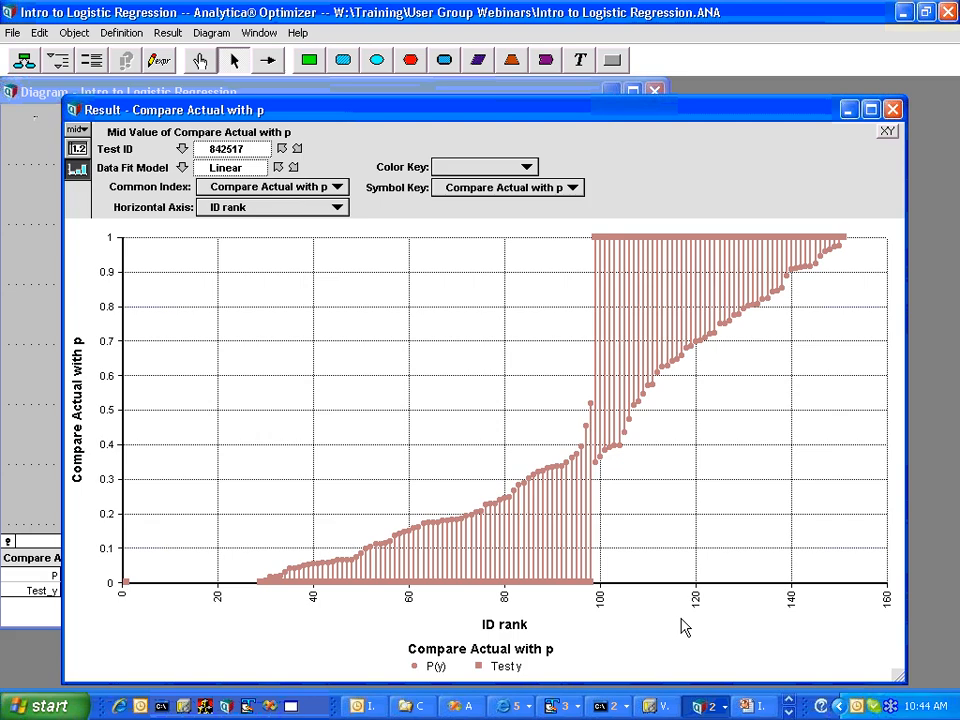
click(294, 168)
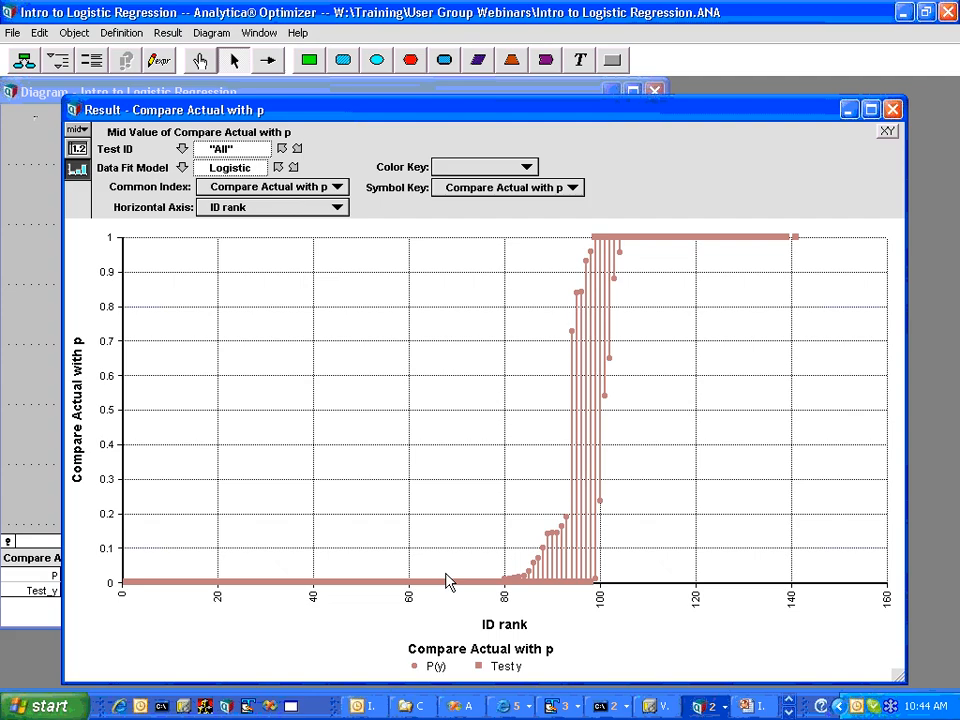
click(293, 167)
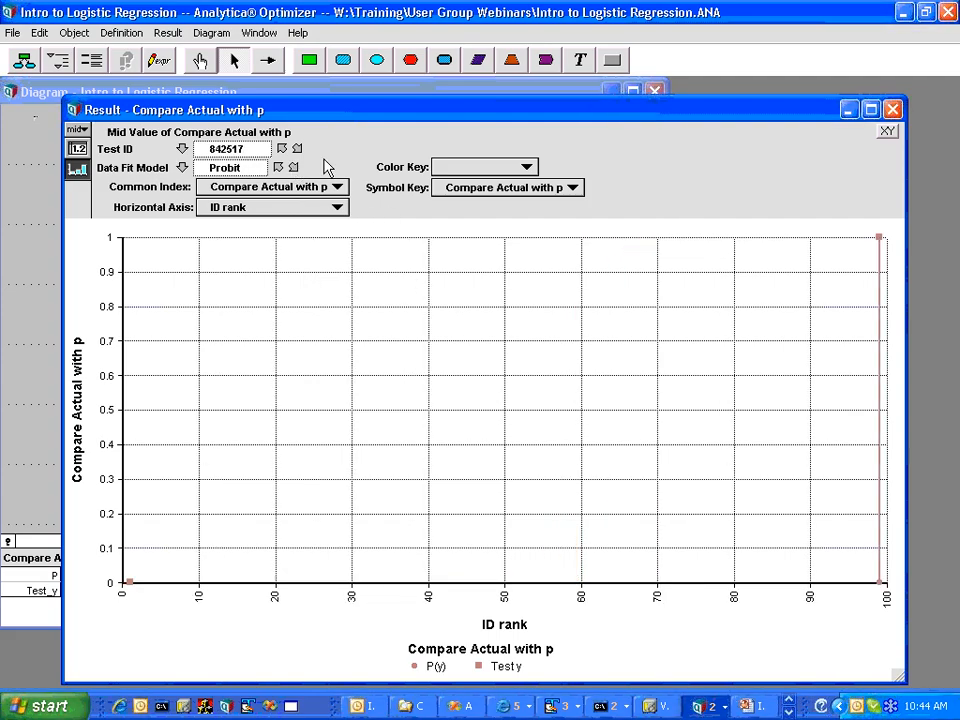
click(294, 167)
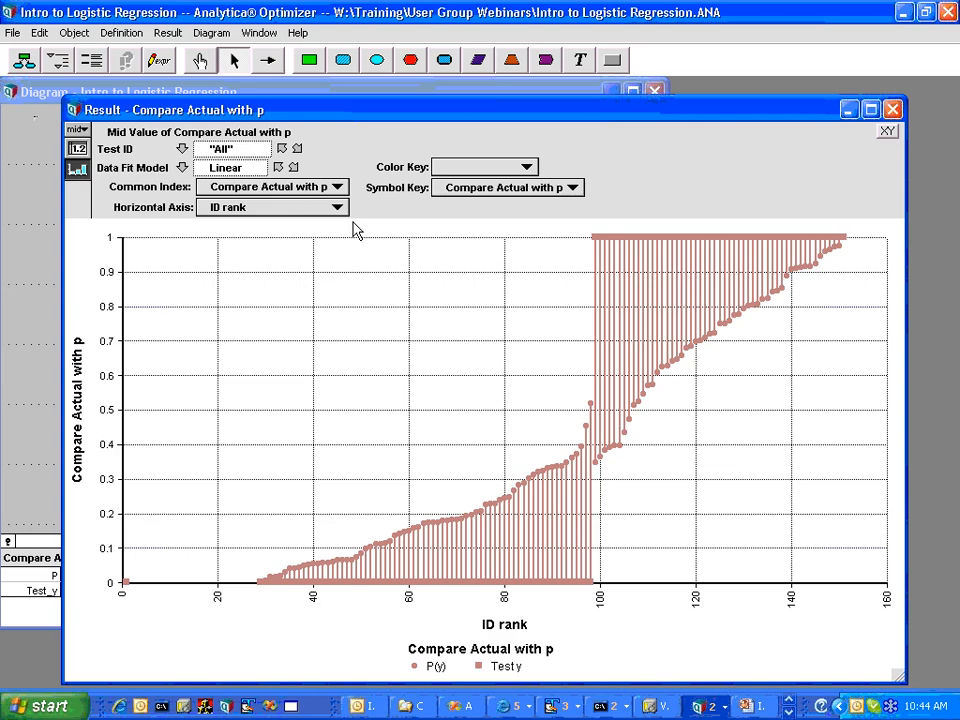
click(896, 111)
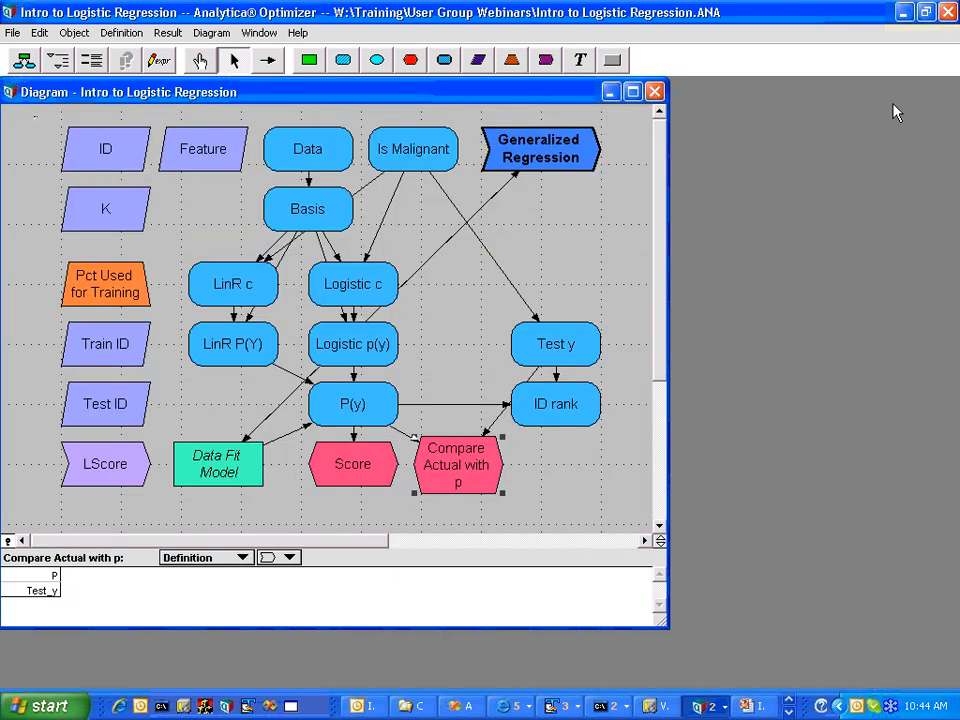
- Check ID rank's definition, and review the Compare Actual with p graph for the Linear and Logistic fits before closing it
click(548, 425)
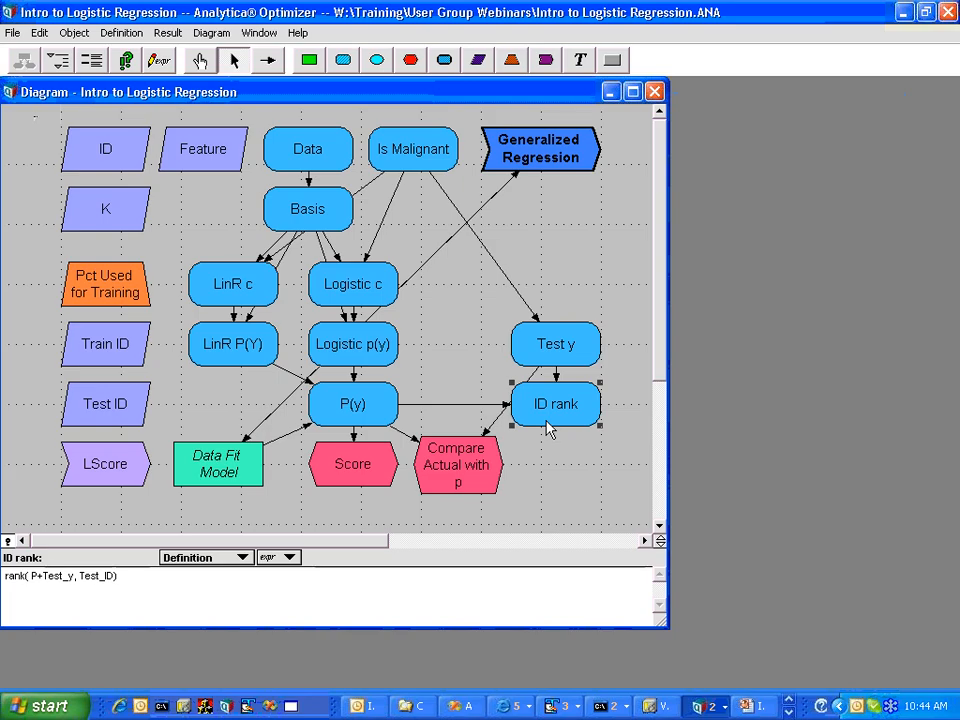
click(430, 452)
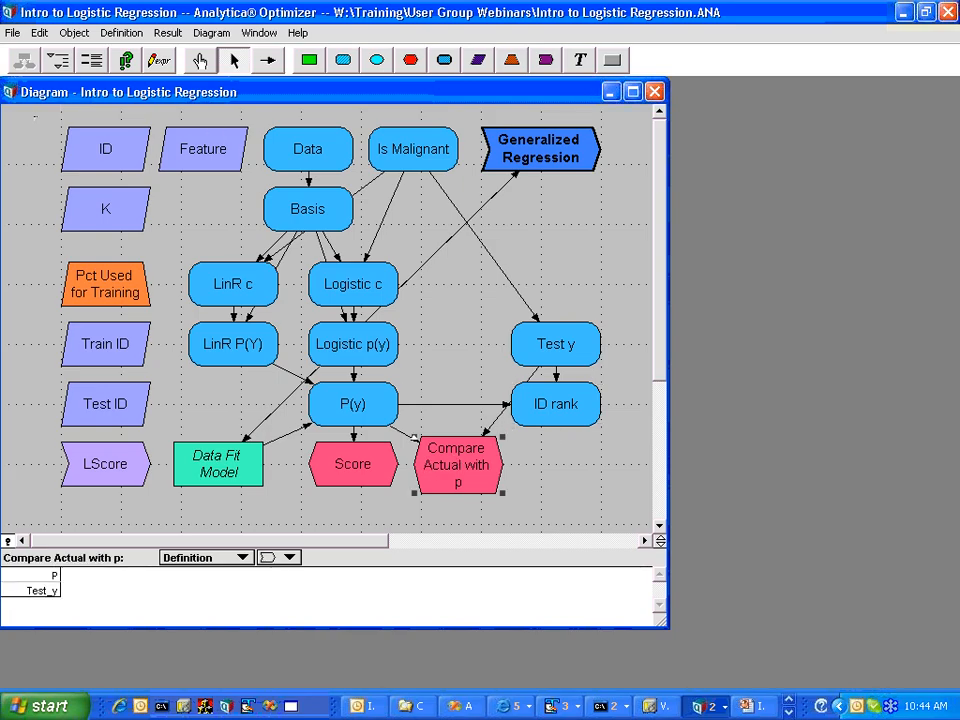
key(ctrl+r)
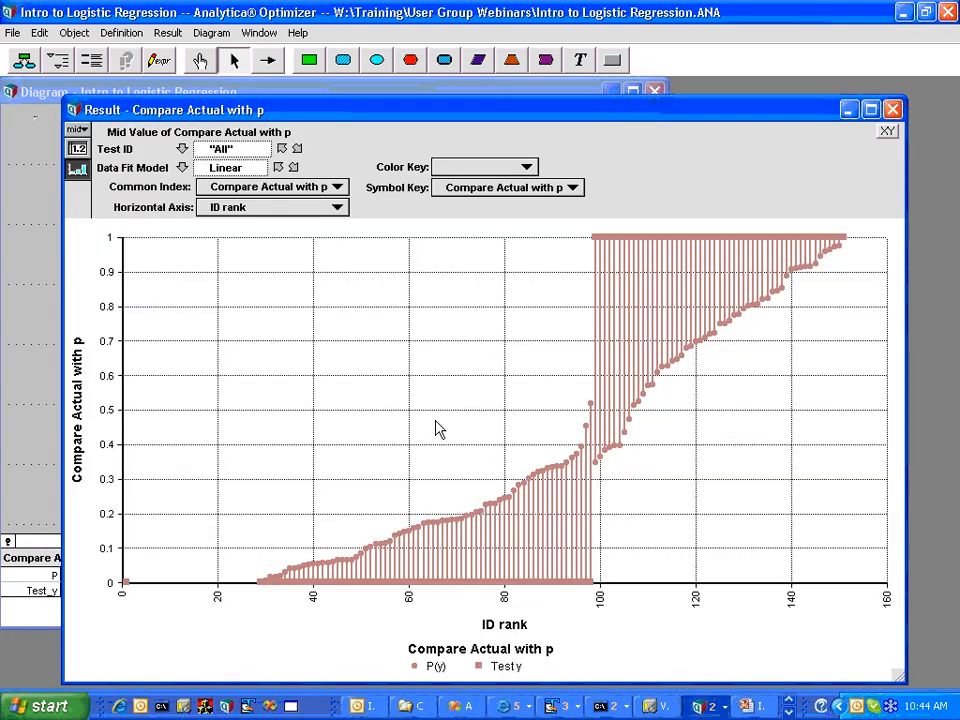
click(297, 149)
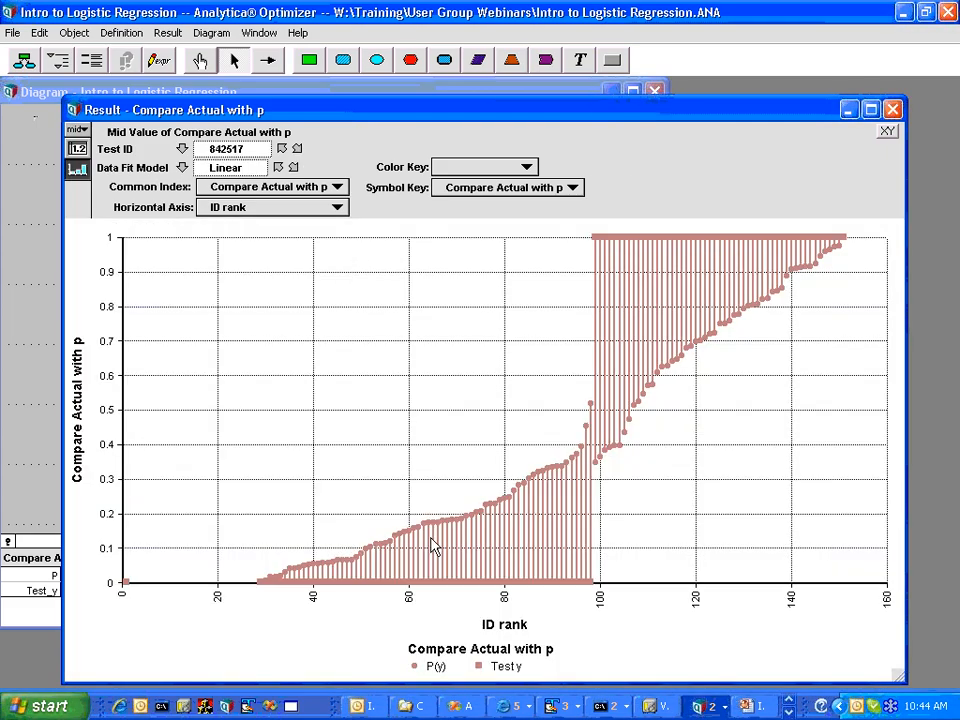
click(293, 167)
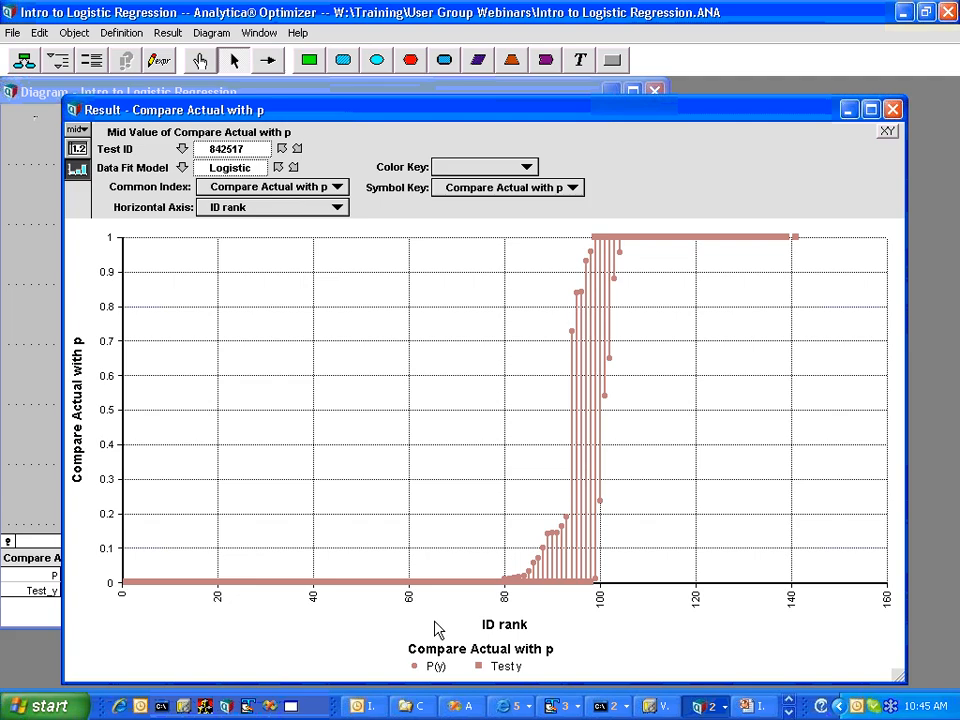
click(894, 111)
- View the results of ID rank and Compare Actual with p, close both, and deselect everything in the diagram
click(566, 420)
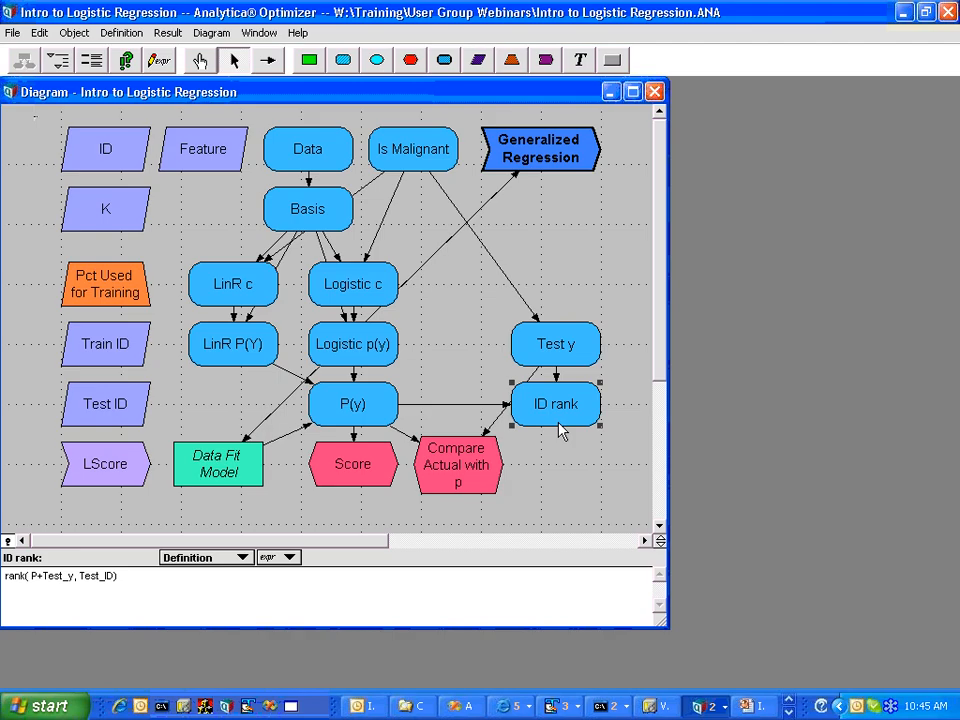
click(123, 57)
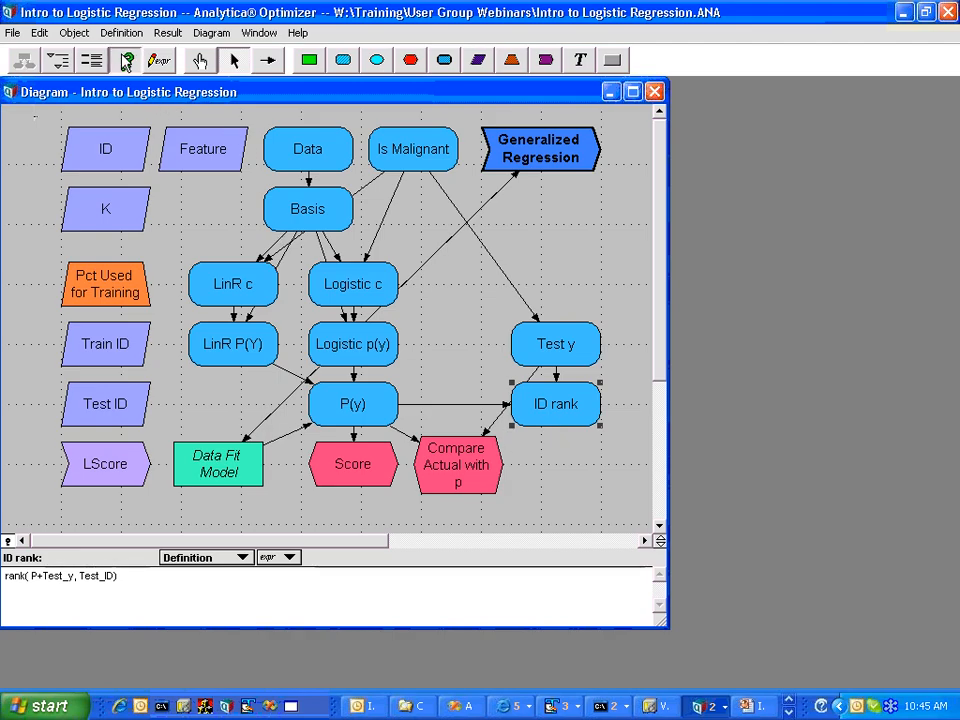
click(907, 184)
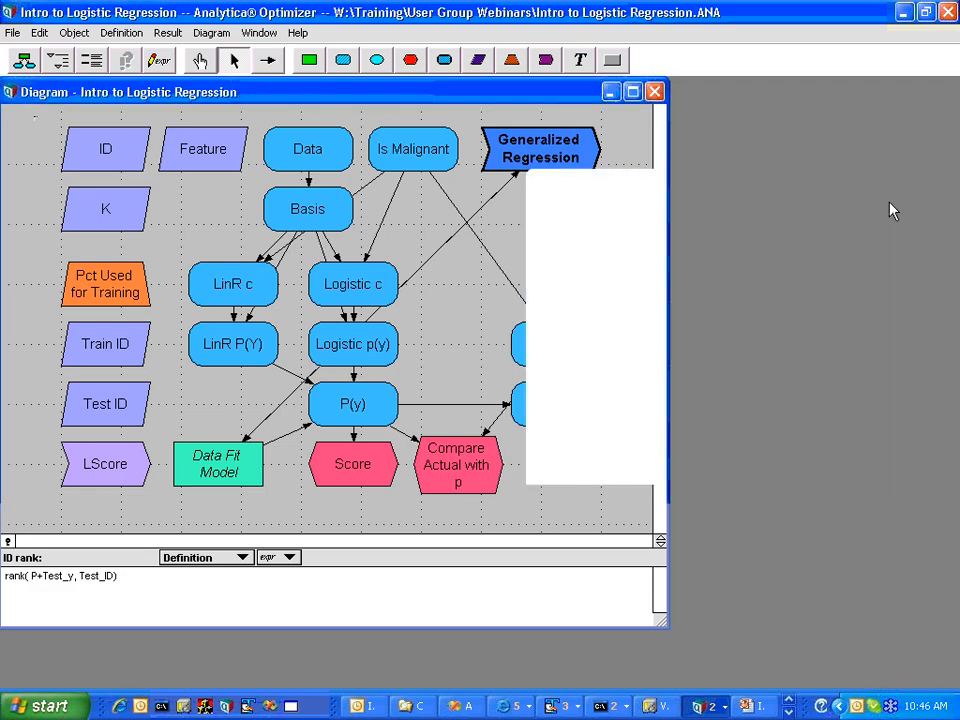
click(482, 461)
click(130, 60)
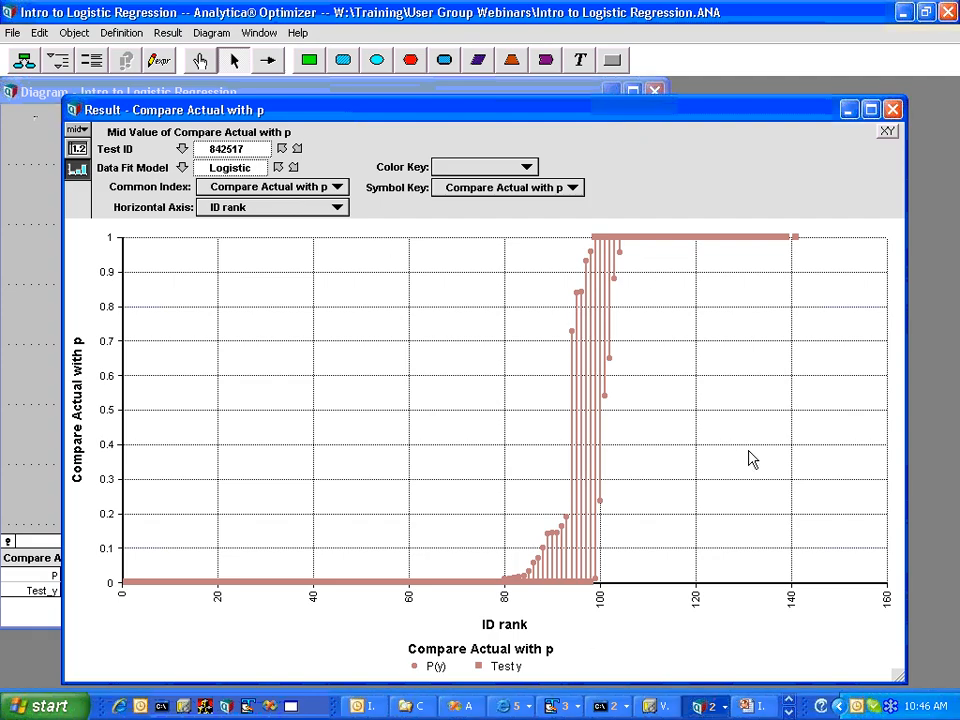
click(893, 111)
click(458, 341)
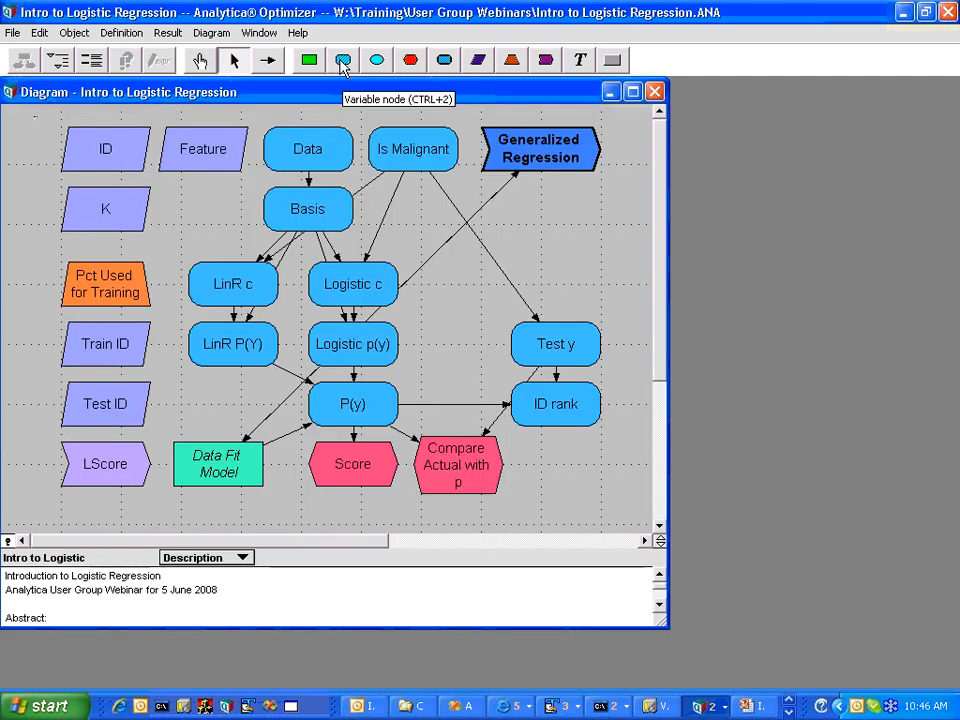
- Add a variable node titled "Probit c" beside Logistic c in the diagram
key(ctrl+2)
click(456, 284)
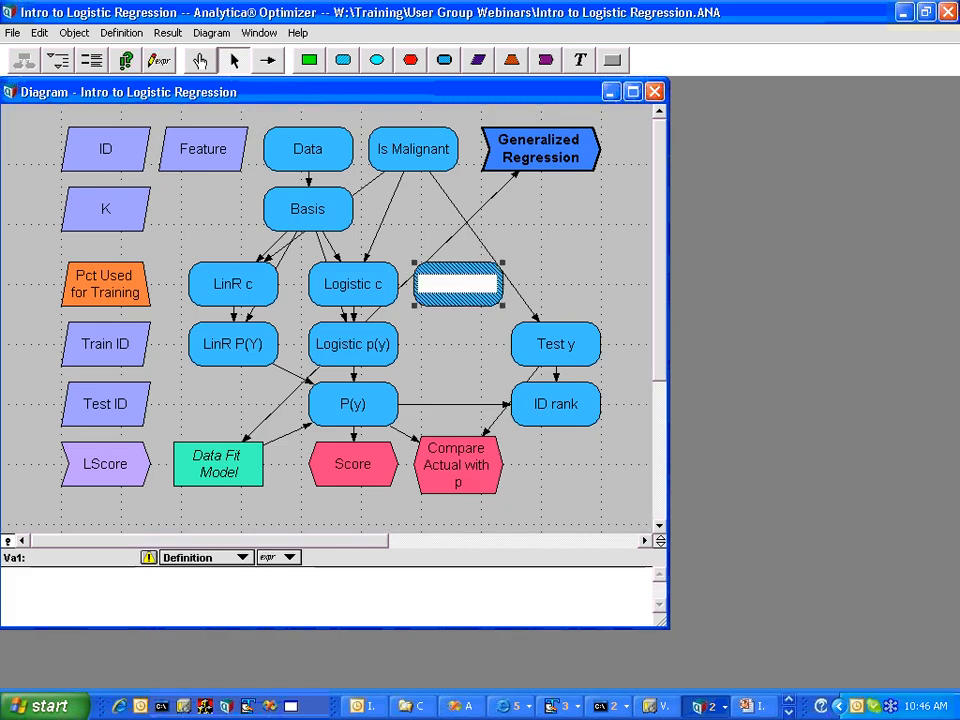
text(Probit c)
key(Return)
- Define Probit c by reusing Logistic c's arguments as Probit_Regression( Y[ID=Train_id], Basis[Id=Train_id], Train_id, K )
click(325, 298)
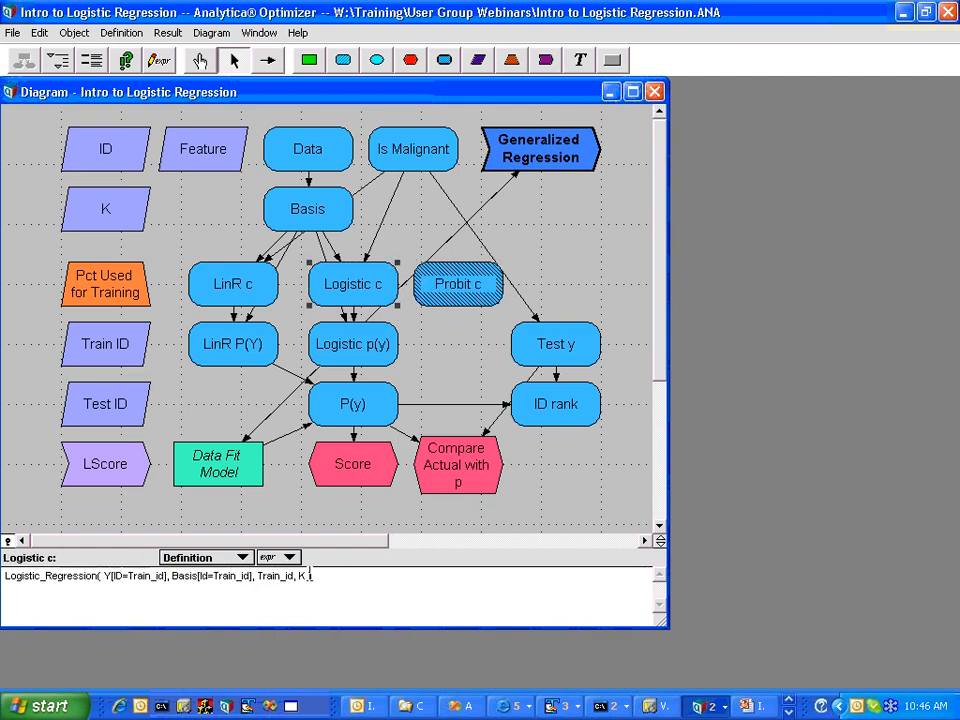
drag(327, 580, 40, 577)
key(ctrl+c)
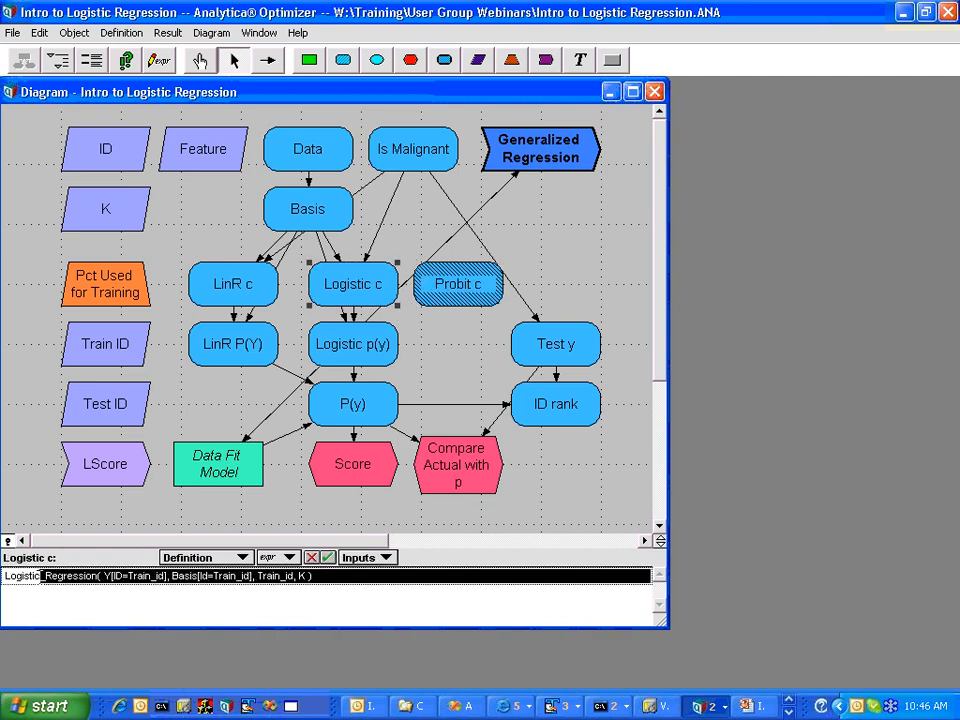
click(458, 296)
key(ctrl+v)
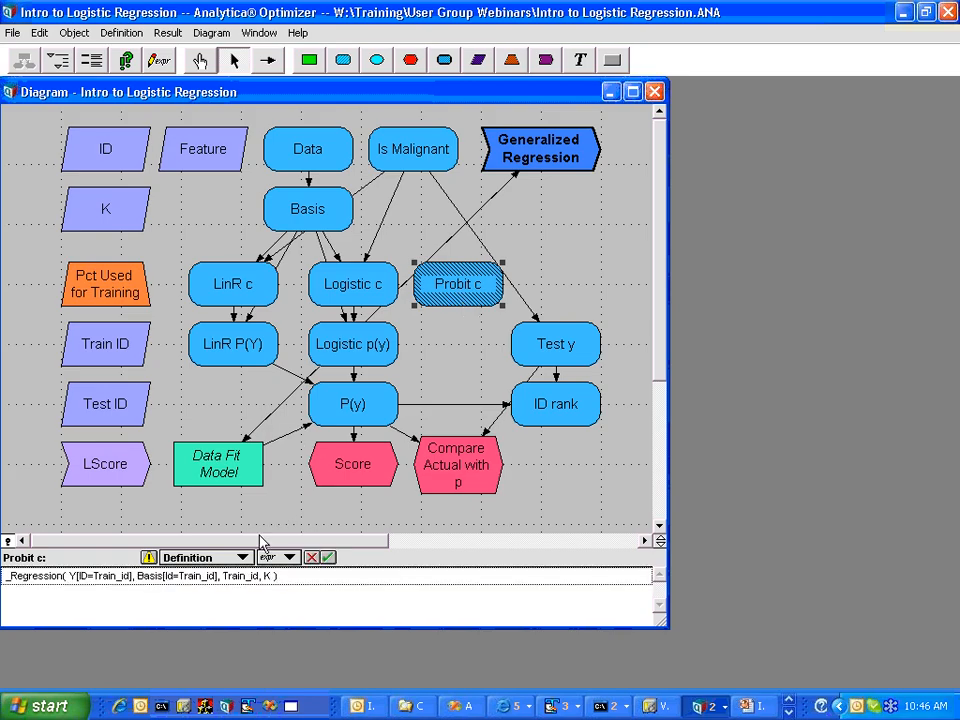
text(Probit)
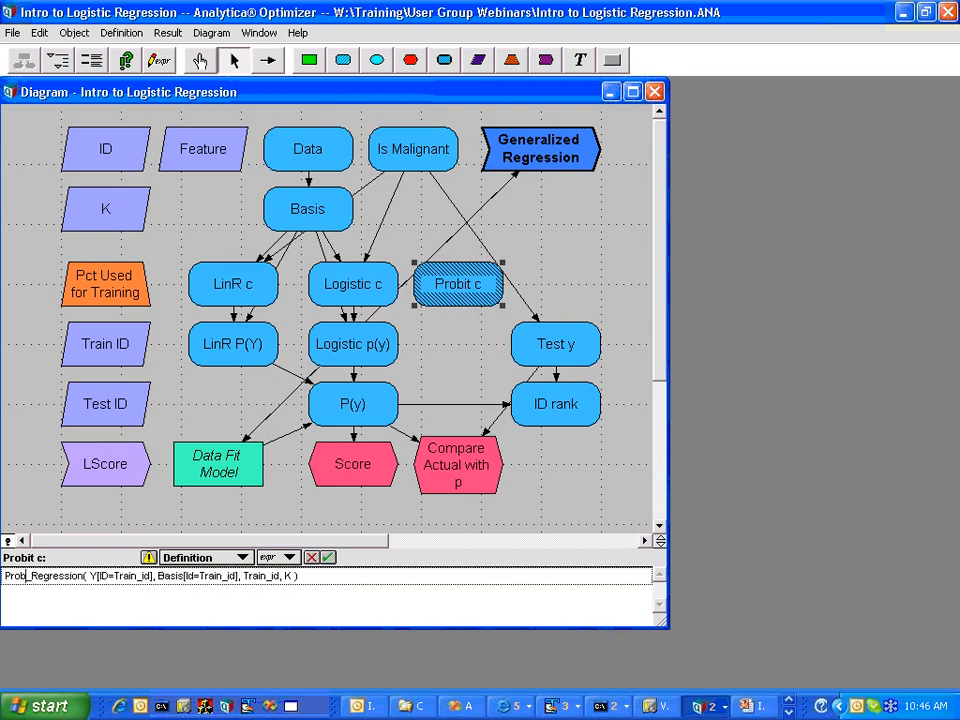
key(Return)
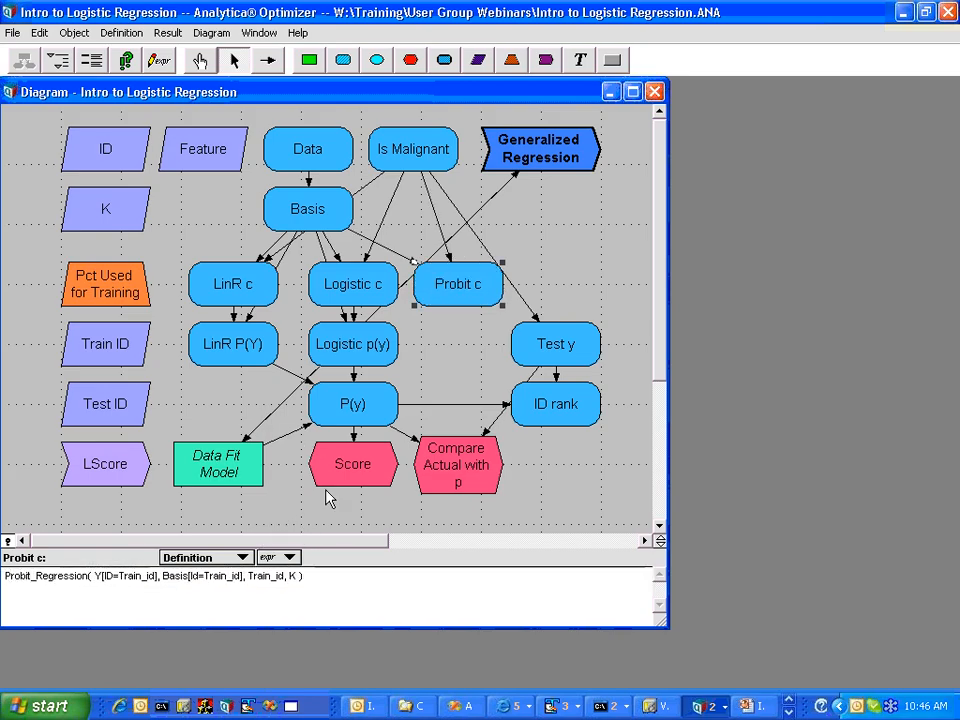
- Add a variable node titled "Probit p(y)" beneath Probit c in the diagram
click(365, 345)
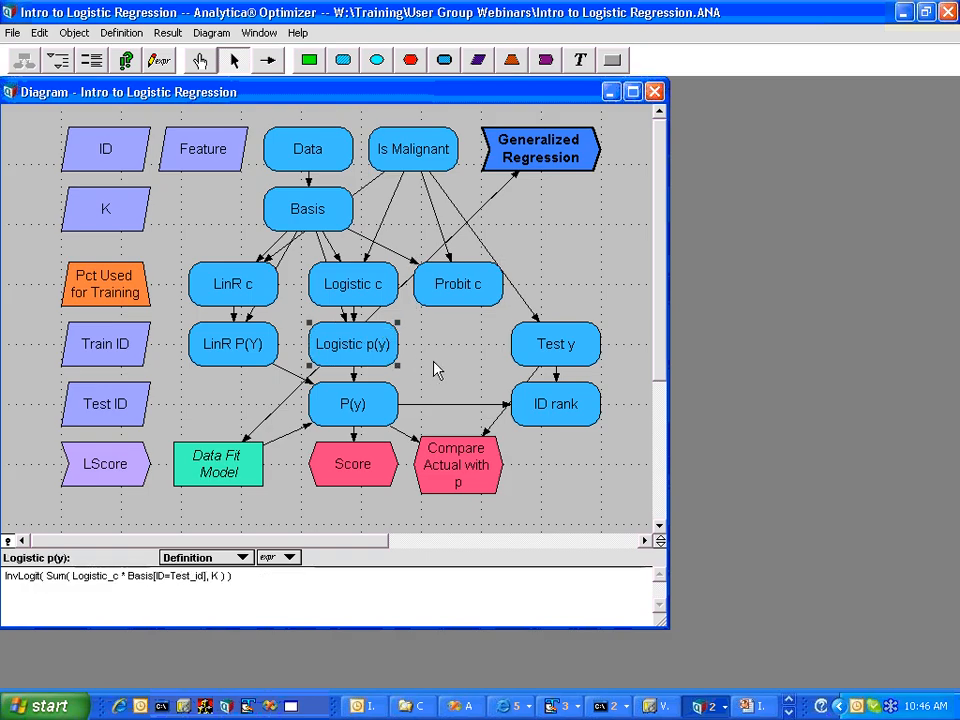
drag(336, 62, 459, 344)
text(Probi)
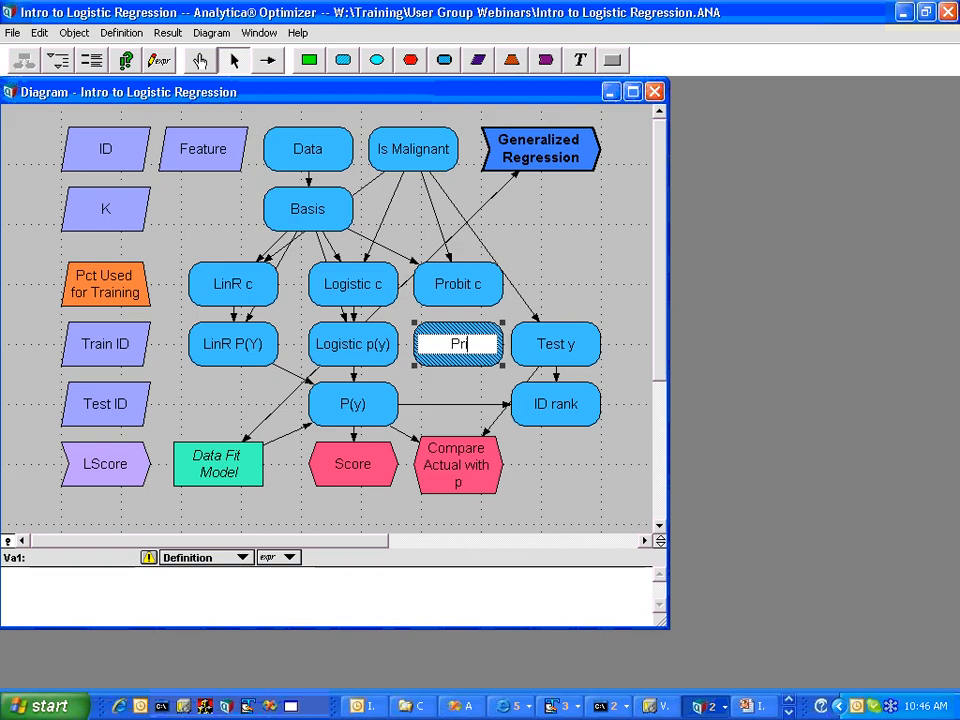
key(BackSpace)
key(BackSpace)
key(BackSpace)
text(obit p(y))
key(Return)
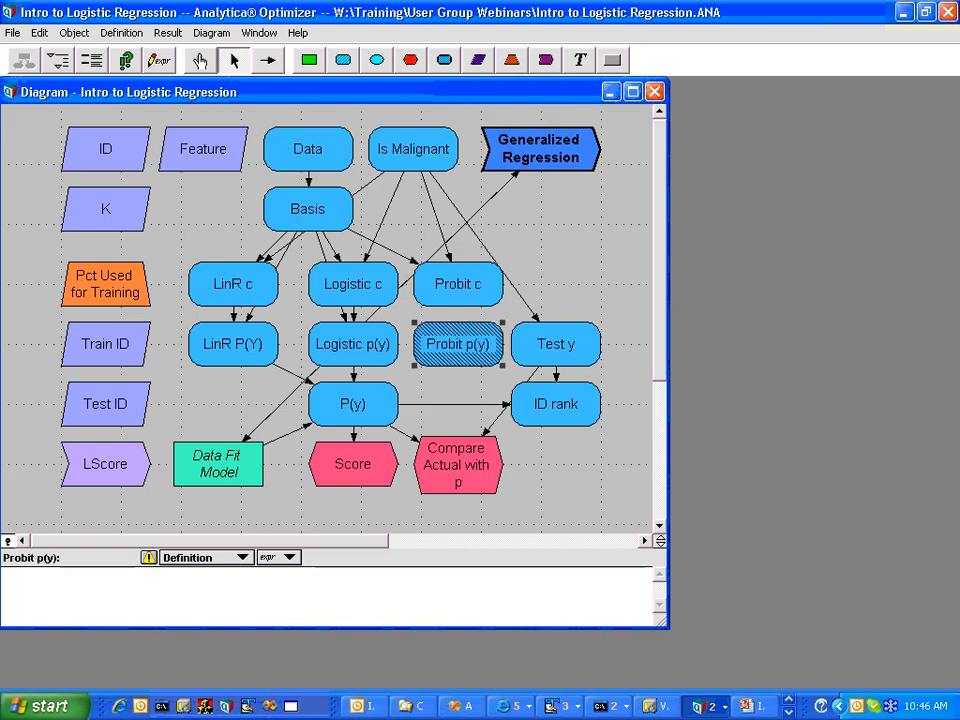
- Copy the full definition of Logistic p(y) into the definition of Probit p(y)
click(375, 350)
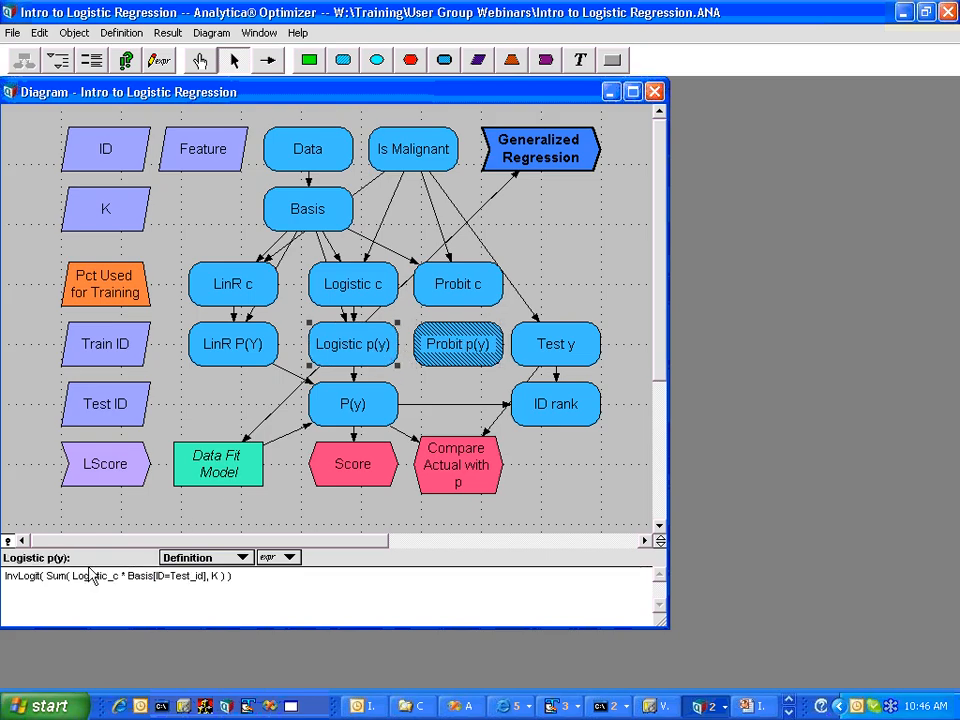
click(245, 576)
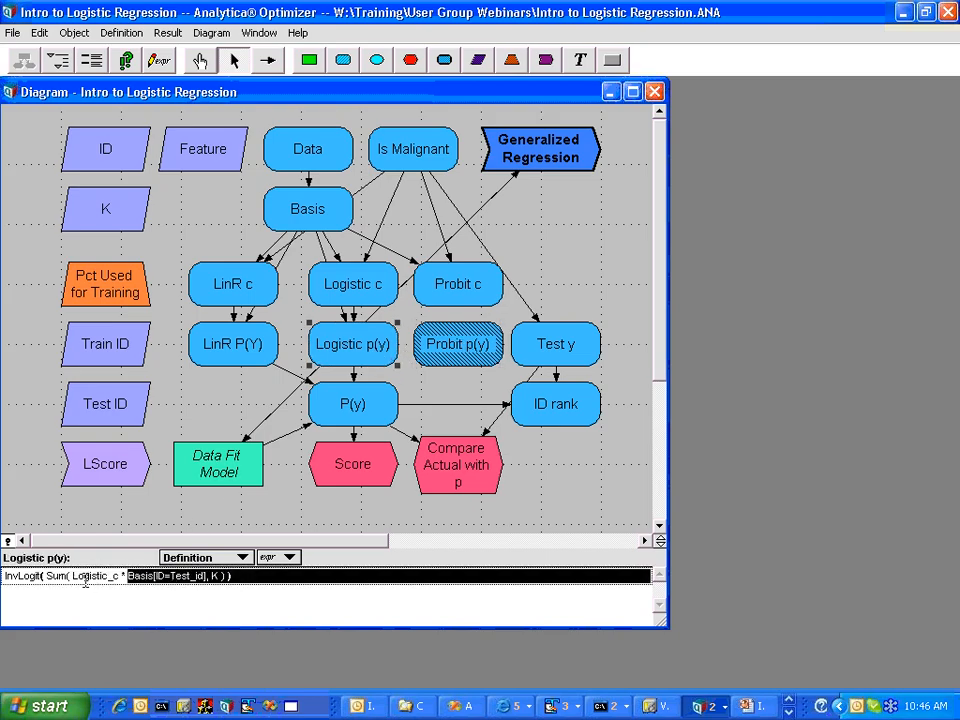
key(ctrl+c)
click(450, 350)
click(176, 605)
key(ctrl+v)
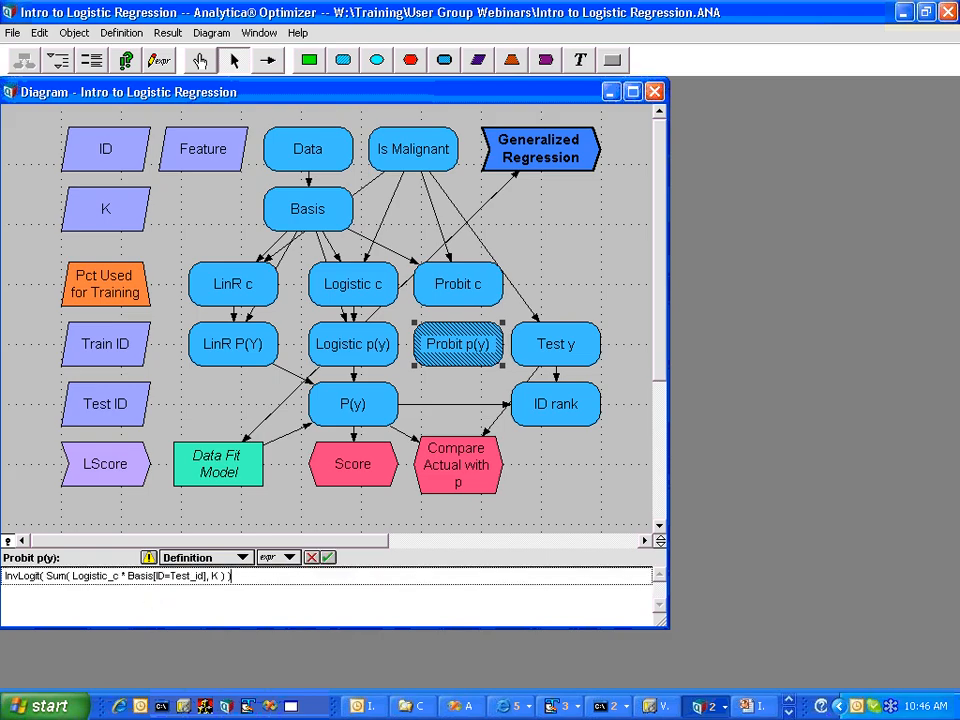
- Change Probit p(y)'s definition to CumNormal( Sum( Probit_c * Basis[ID=Test_id], K ) ), and view its result before closing it
double_click(99, 576)
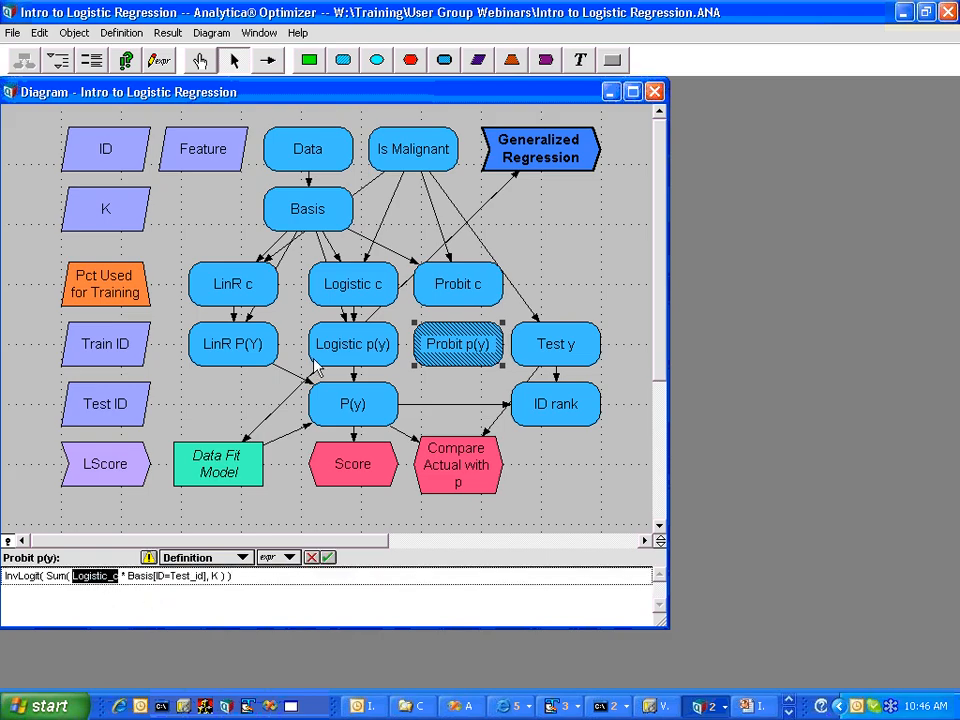
click(456, 300)
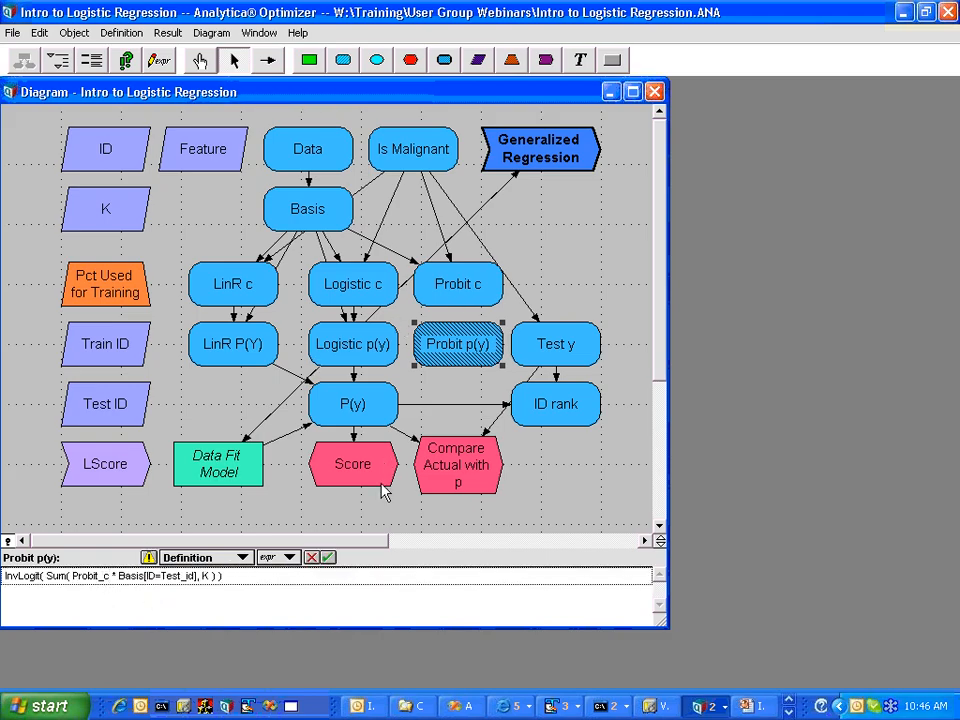
double_click(21, 576)
text(CumNorm)
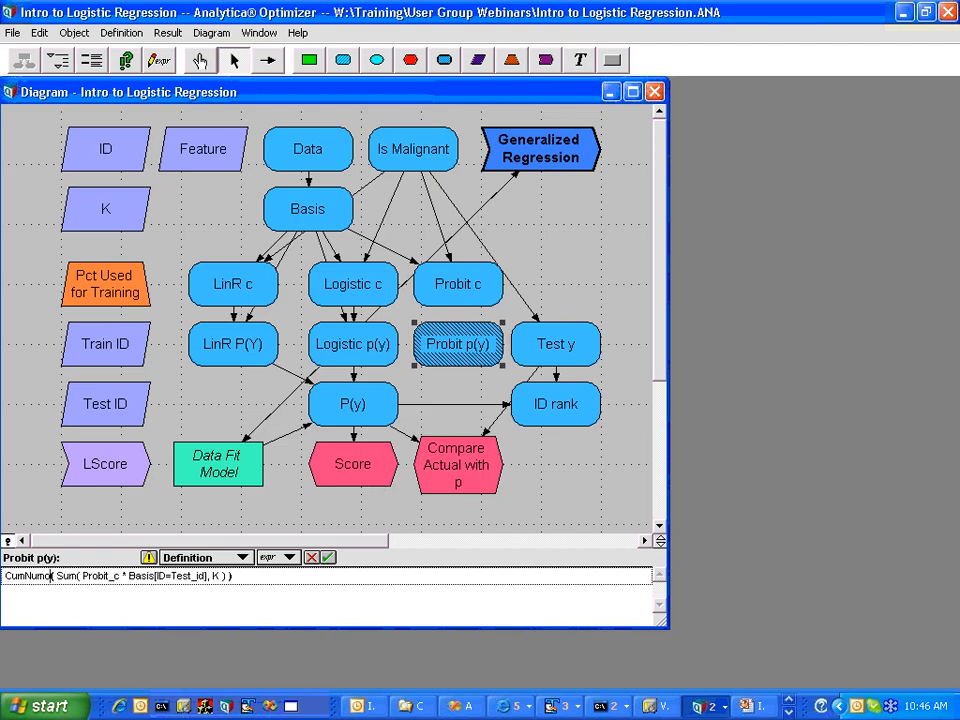
text(al)
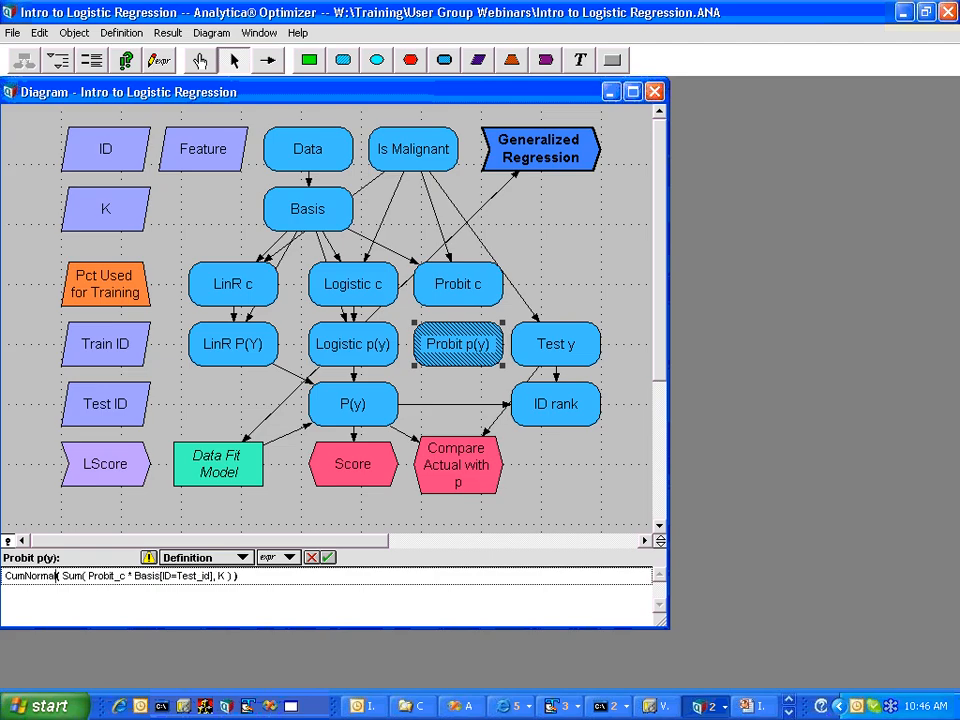
key(Return)
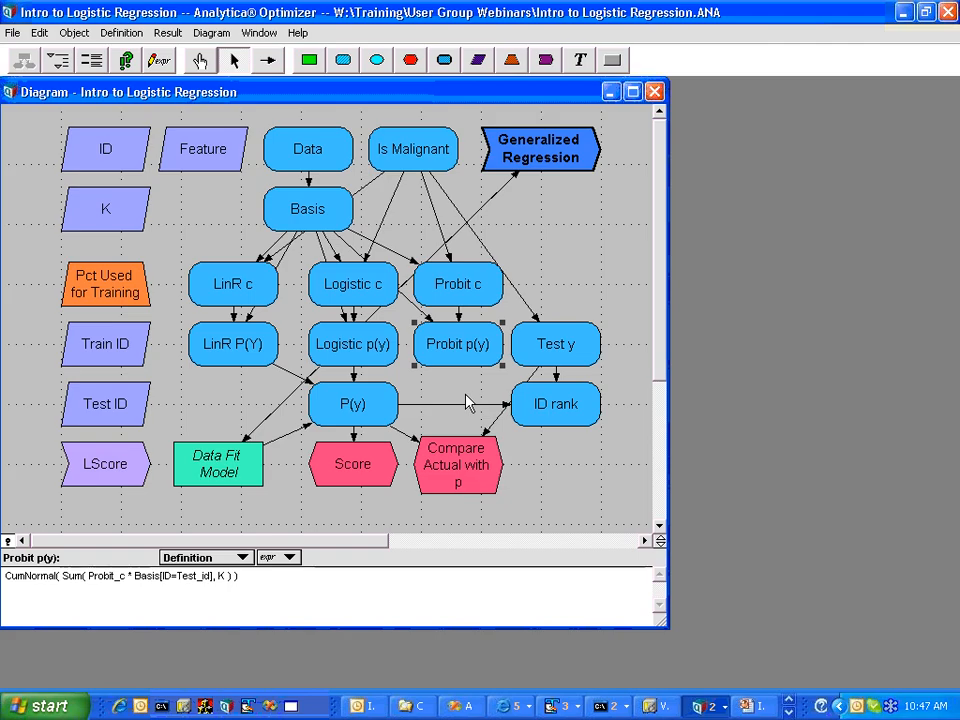
click(124, 62)
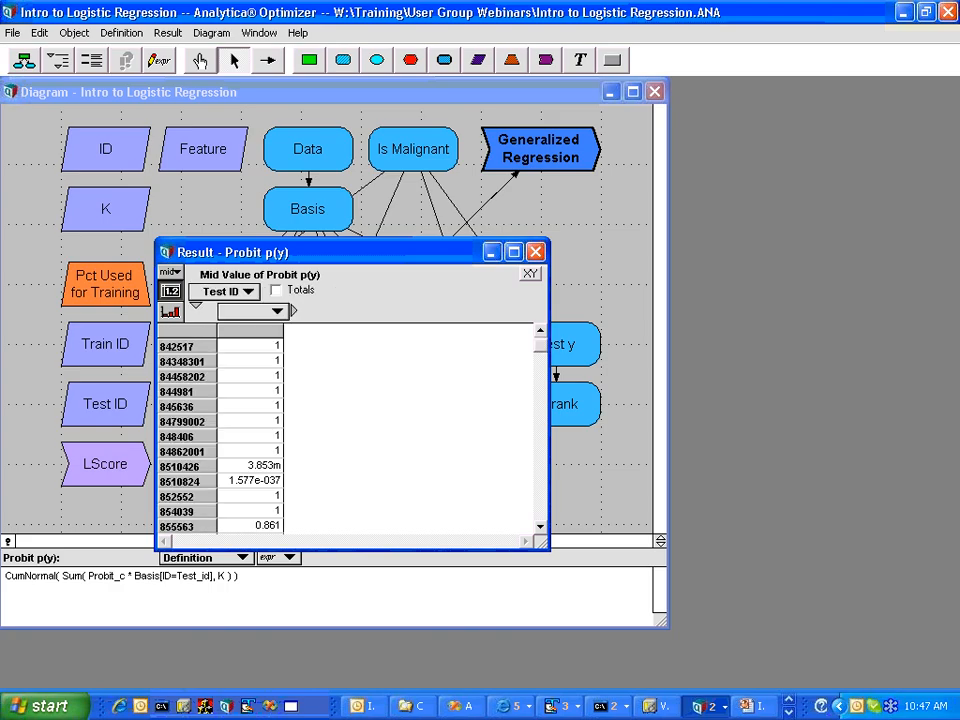
click(536, 251)
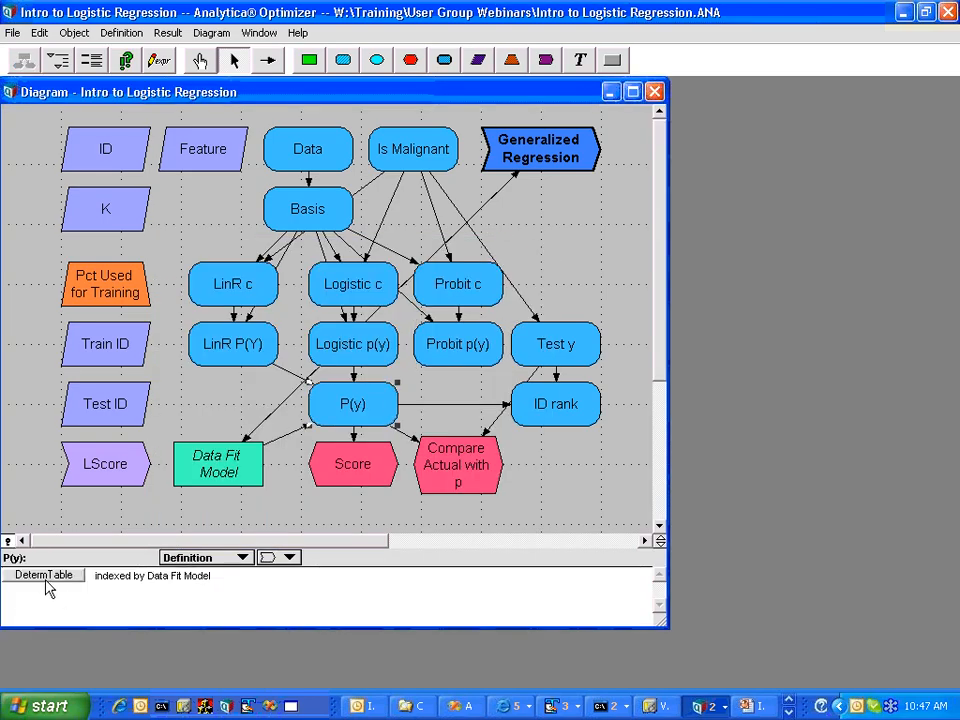
- Set the Probit entry in P(y)'s determ table to Probit_p, accept it and close the table
click(44, 575)
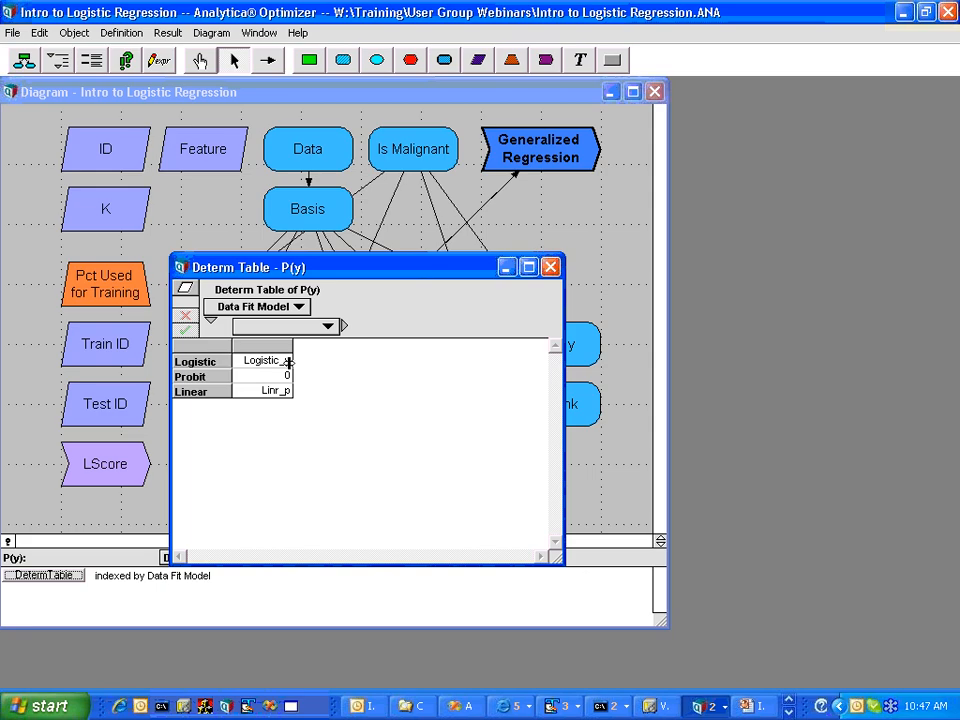
click(265, 378)
text(Probit_p)
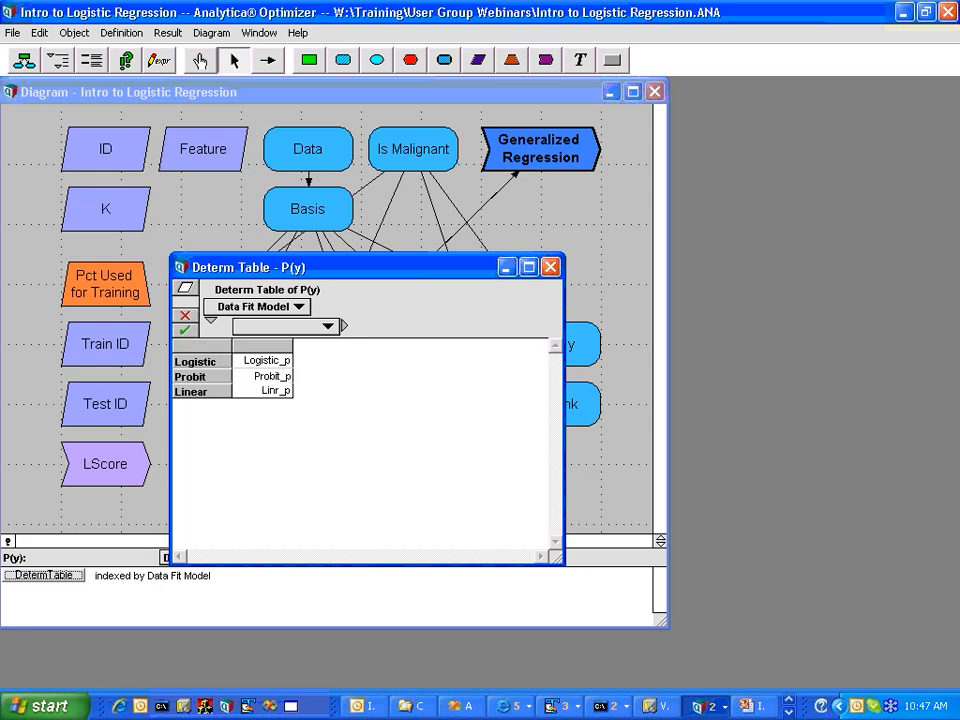
click(185, 329)
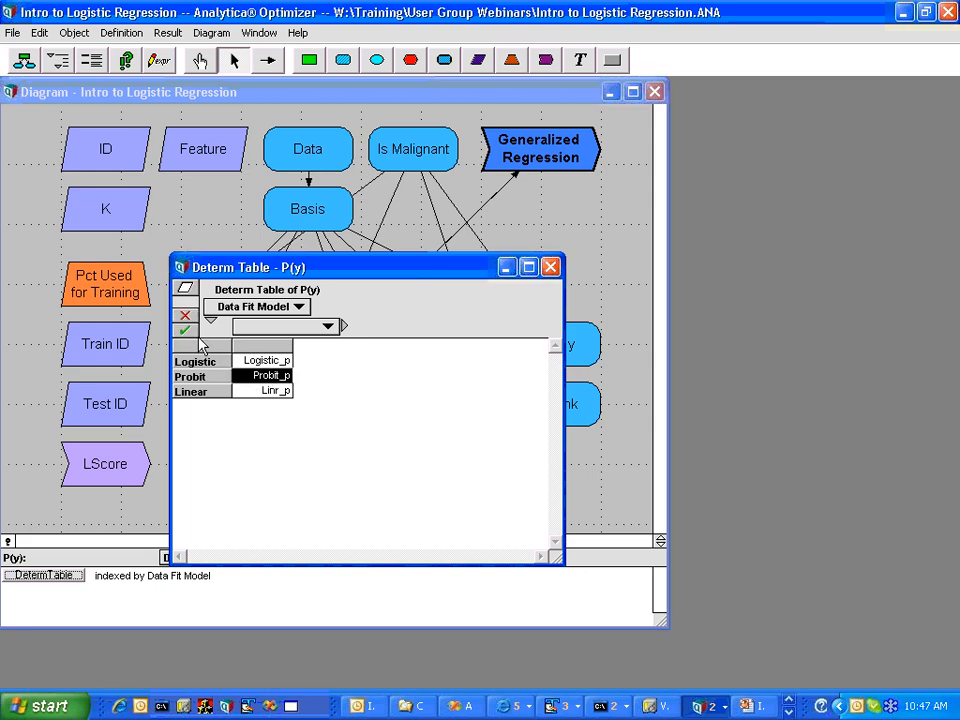
click(551, 267)
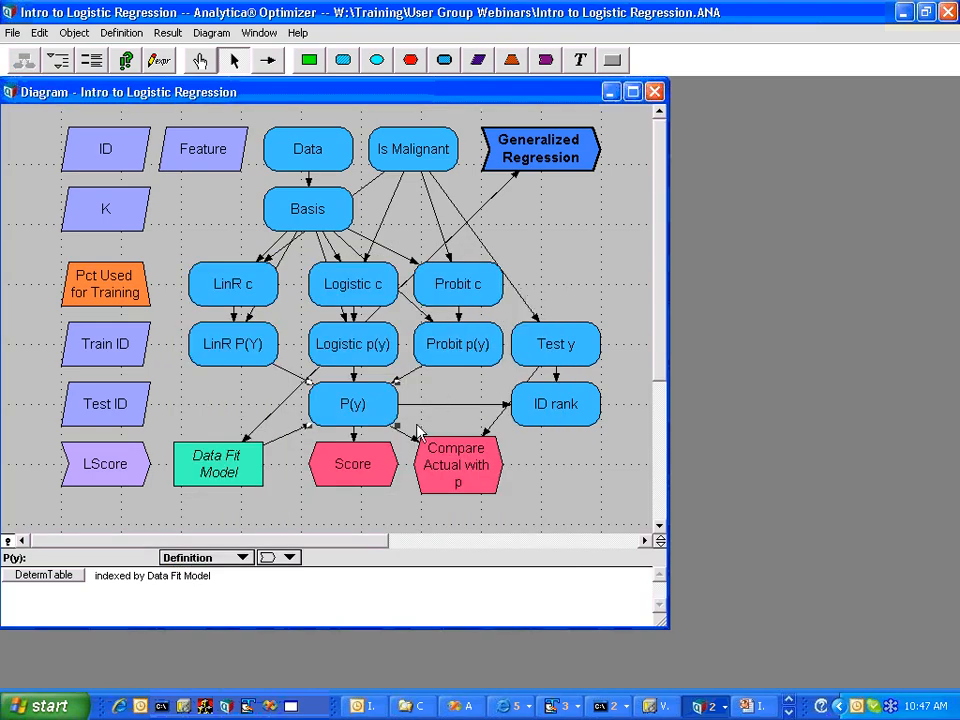
- View the Score result for the three data fit models, and close it
click(493, 475)
click(352, 468)
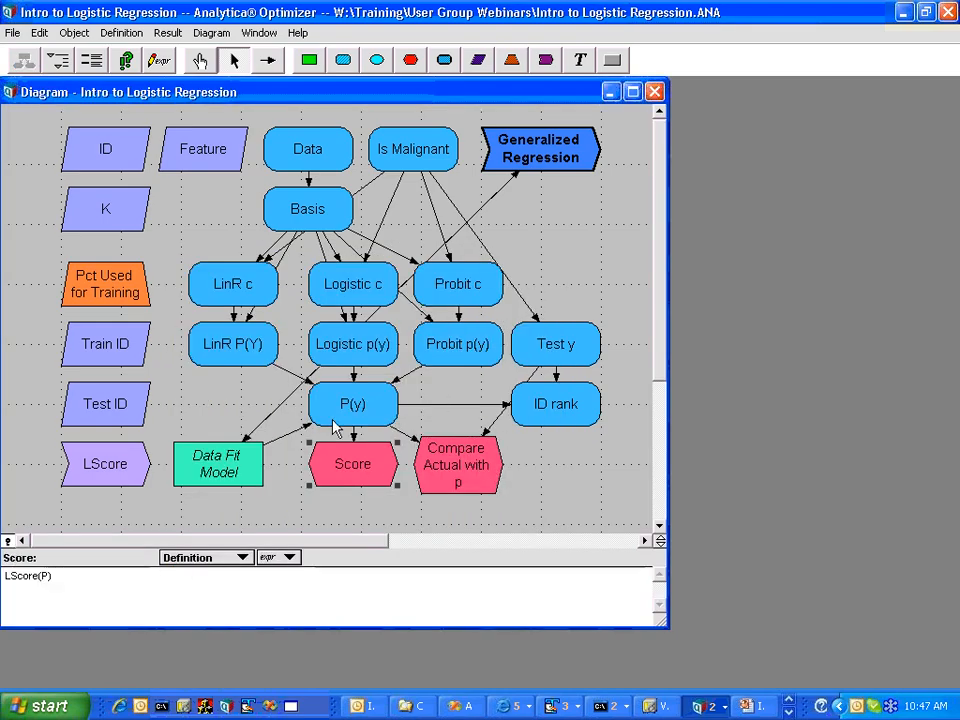
click(127, 61)
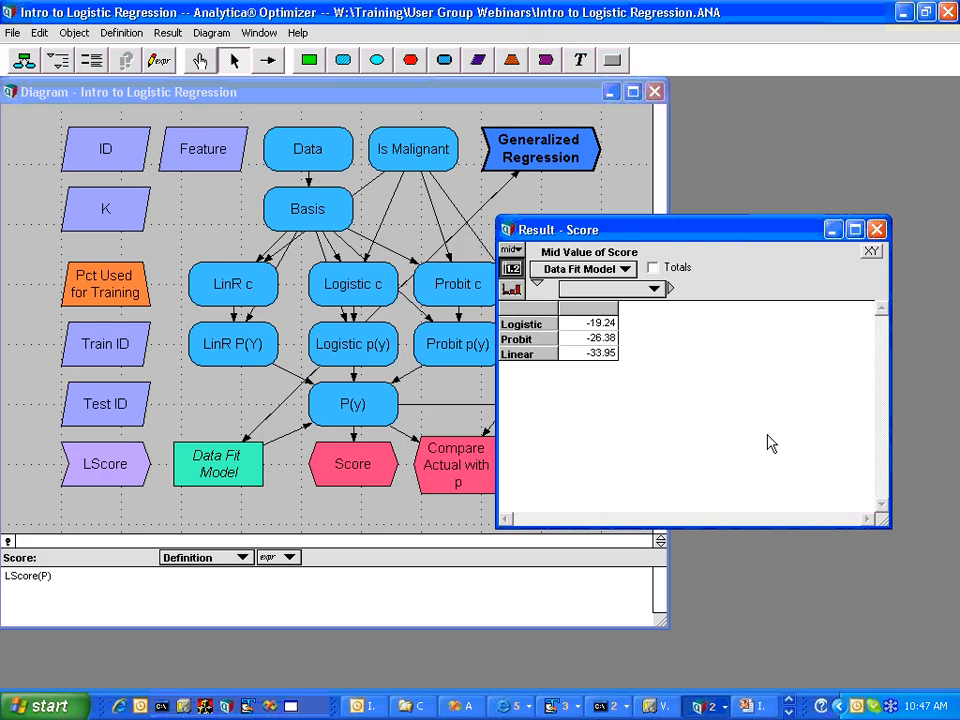
click(876, 229)
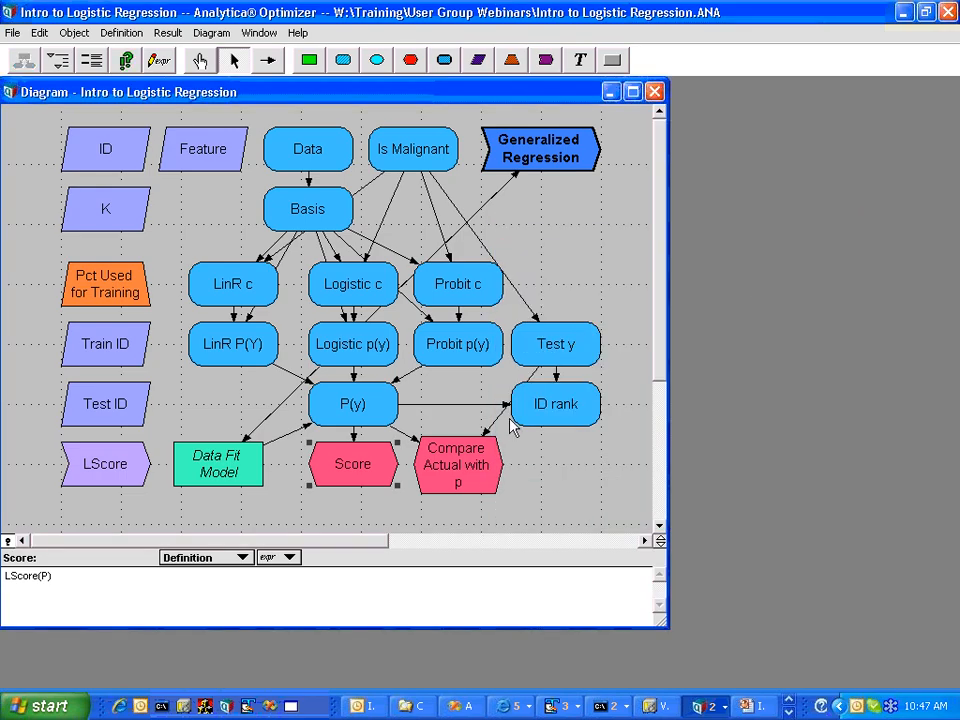
- Open the Compare Actual with p graph, and switch between the Logistic and Probit fits to compare them
click(472, 466)
click(126, 60)
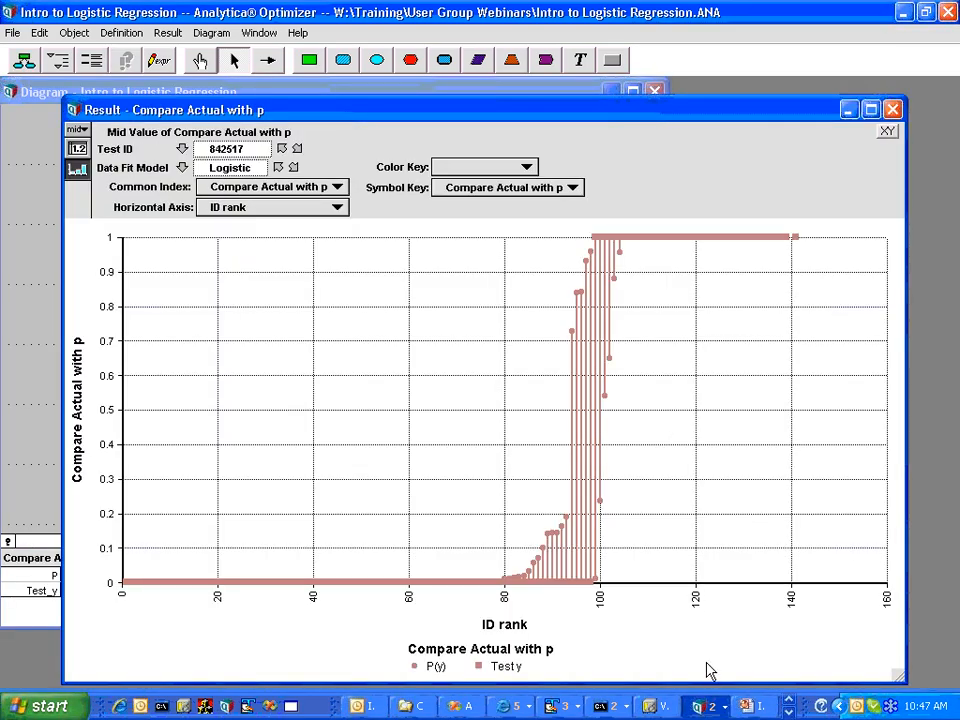
click(293, 167)
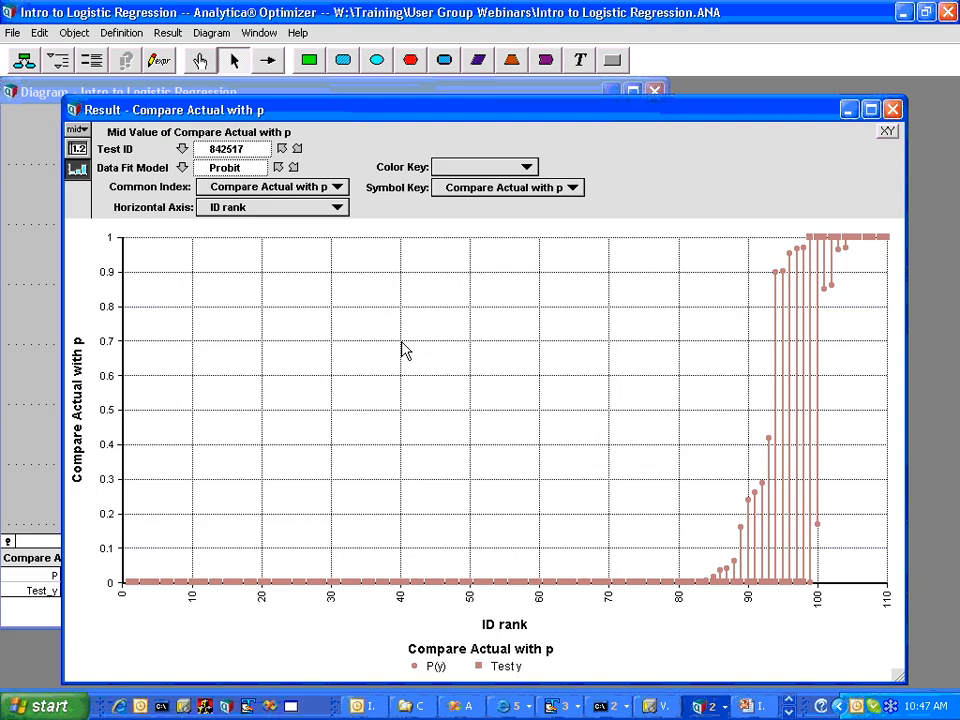
click(279, 167)
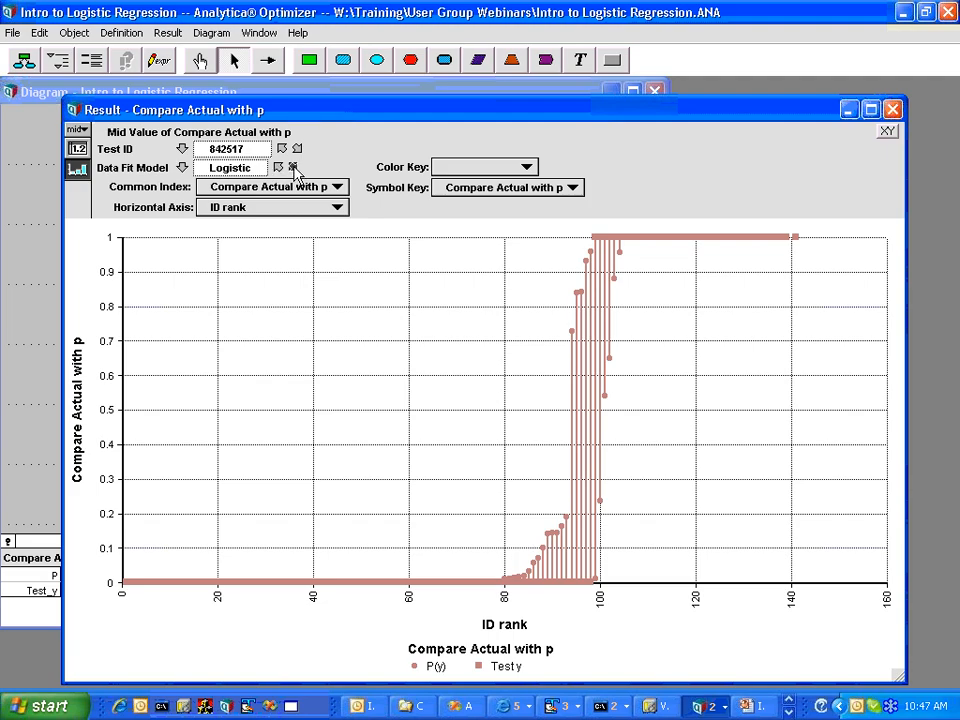
click(294, 167)
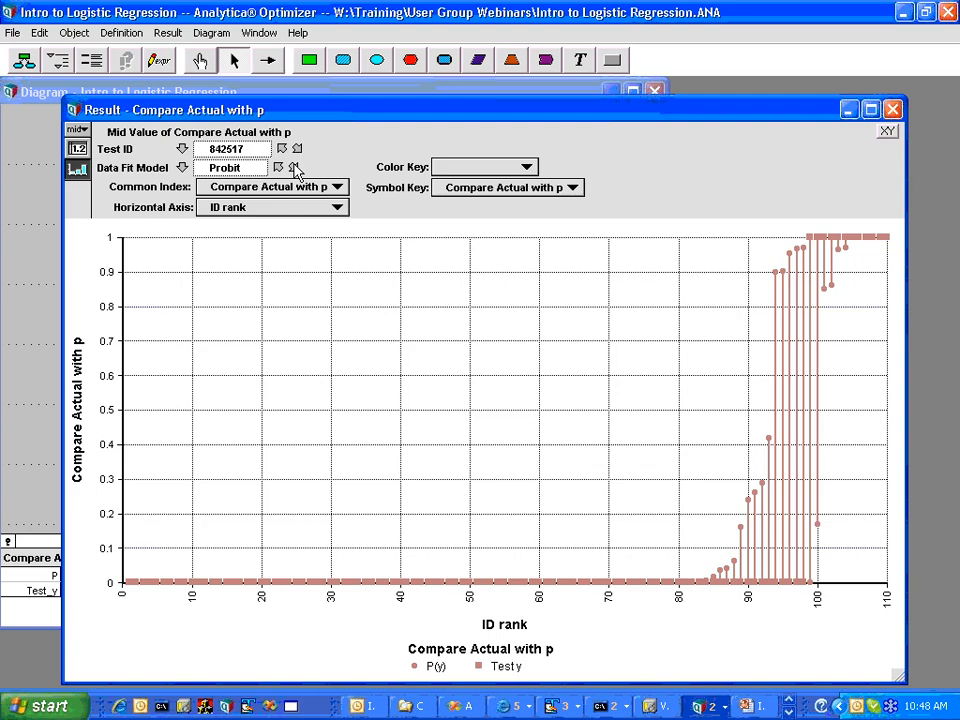
- Try Data Fit Model as the graph's color key, and set the color key back to blank
click(477, 168)
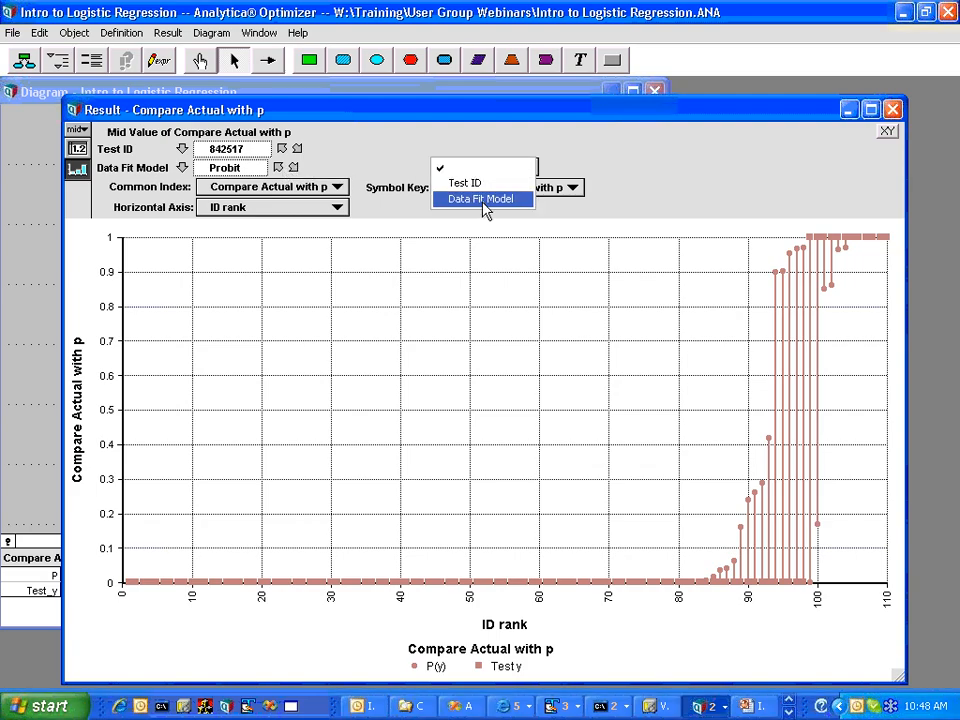
click(484, 200)
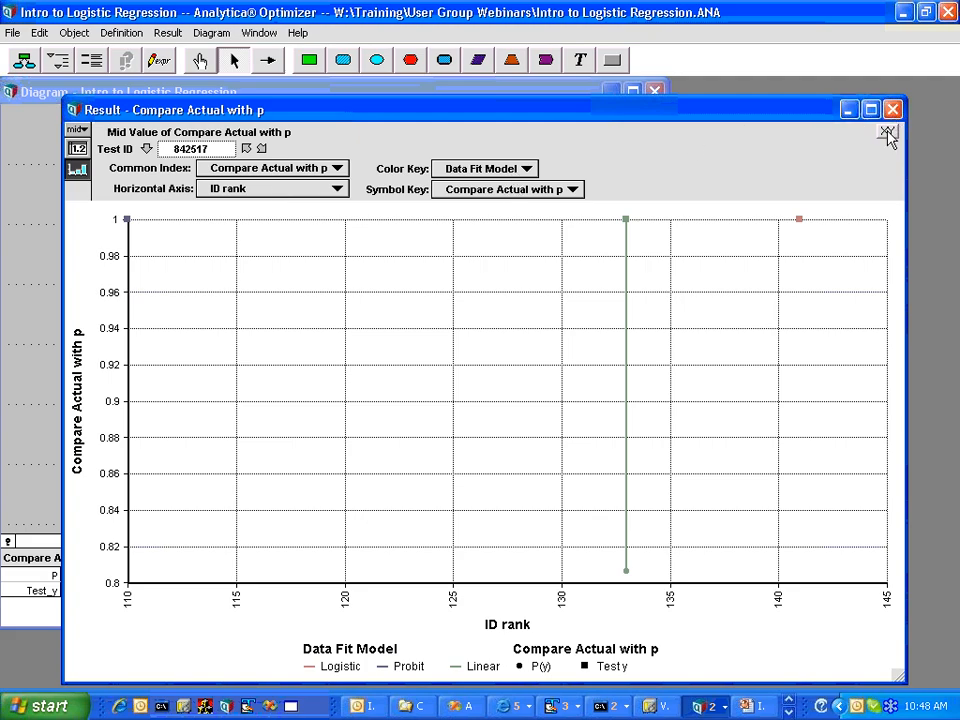
click(506, 168)
click(503, 148)
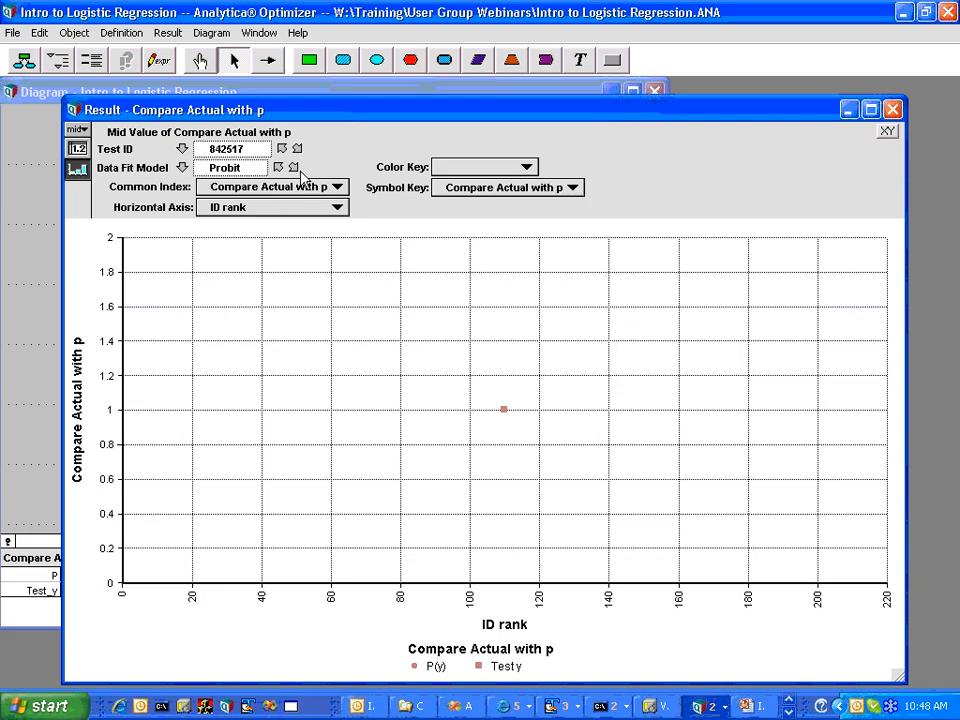
- Show the Linear fit in the comparison graph, and set the Test ID slice to "All"
click(279, 167)
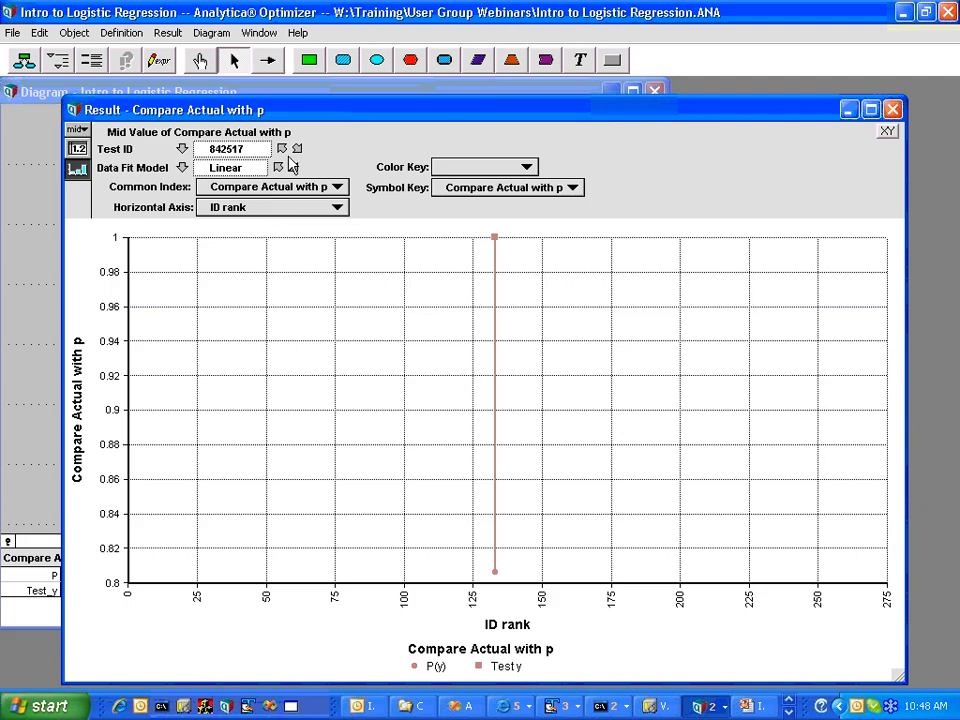
click(184, 149)
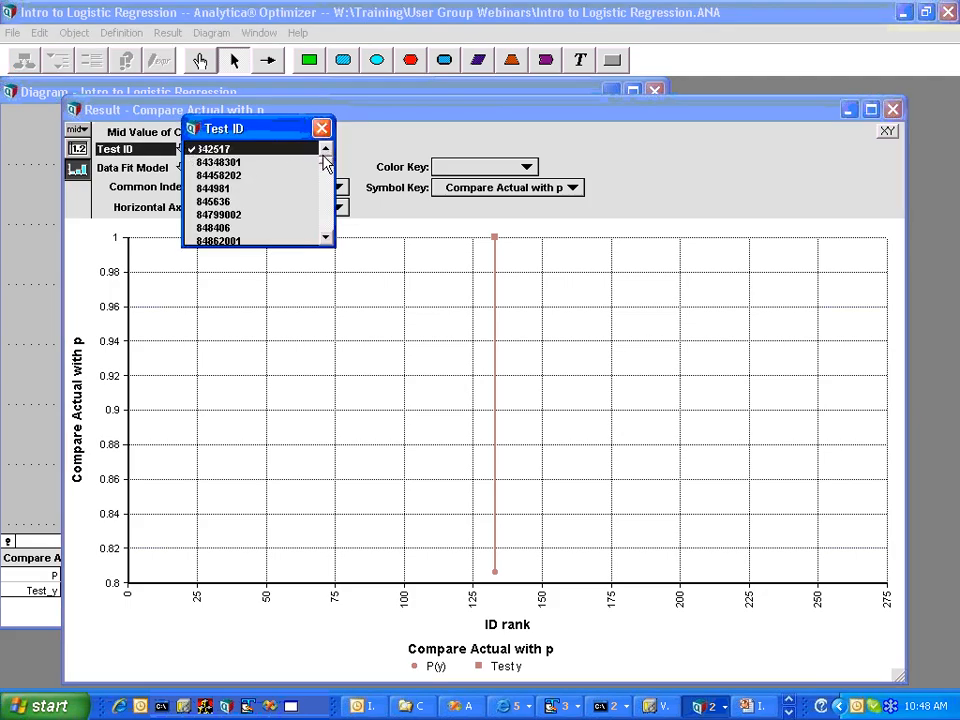
drag(324, 159, 323, 232)
click(212, 239)
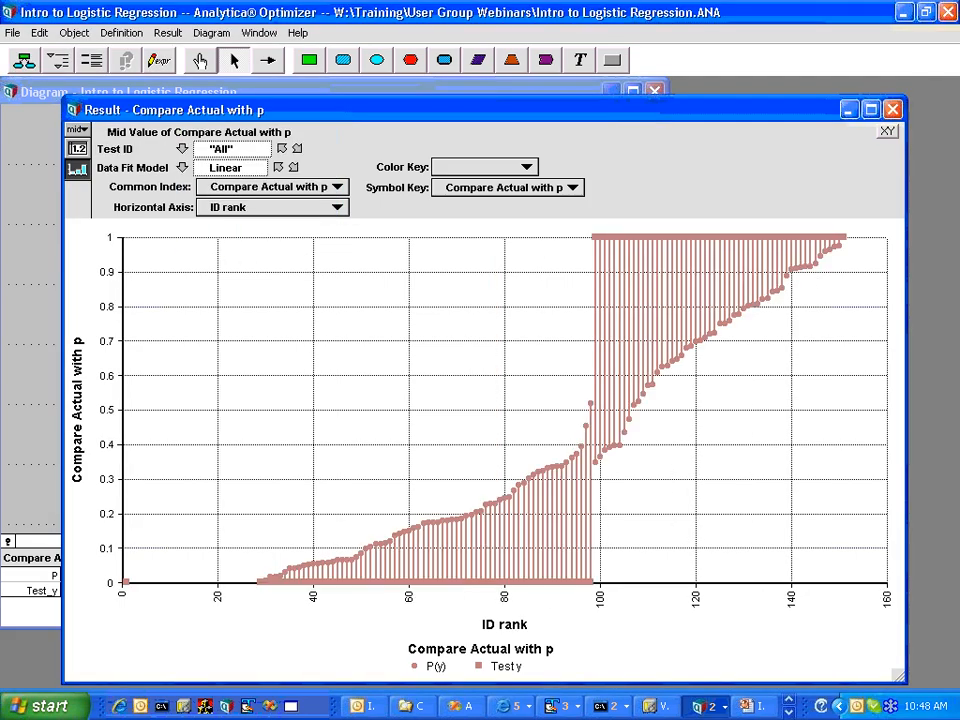
- Set the comparison graph's color key to Data Fit Model, compare all three fits, and close the graph
click(476, 166)
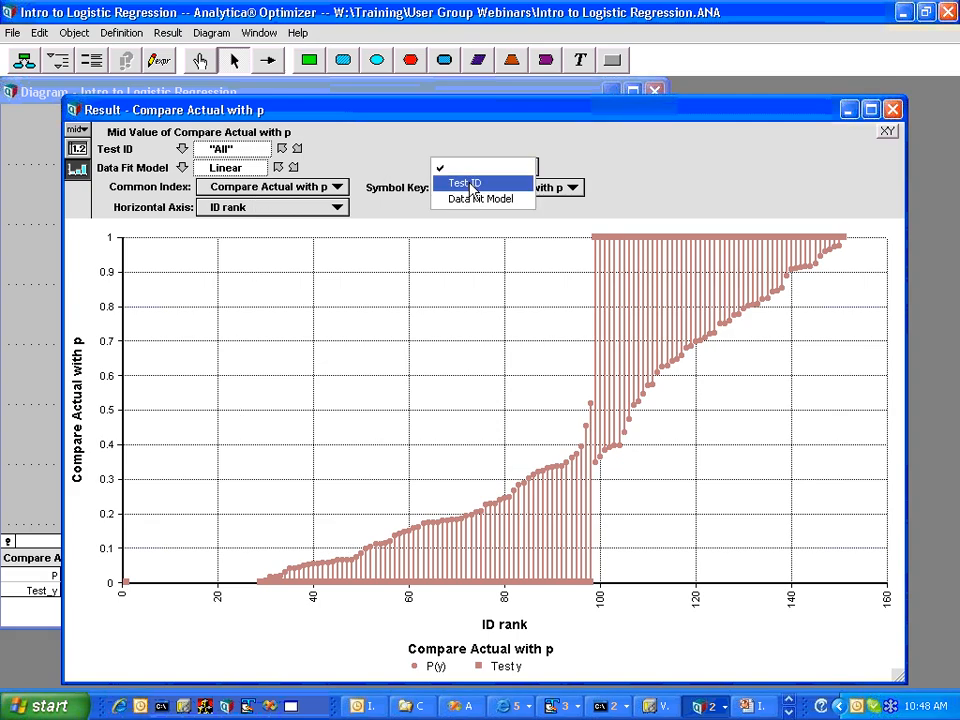
click(480, 198)
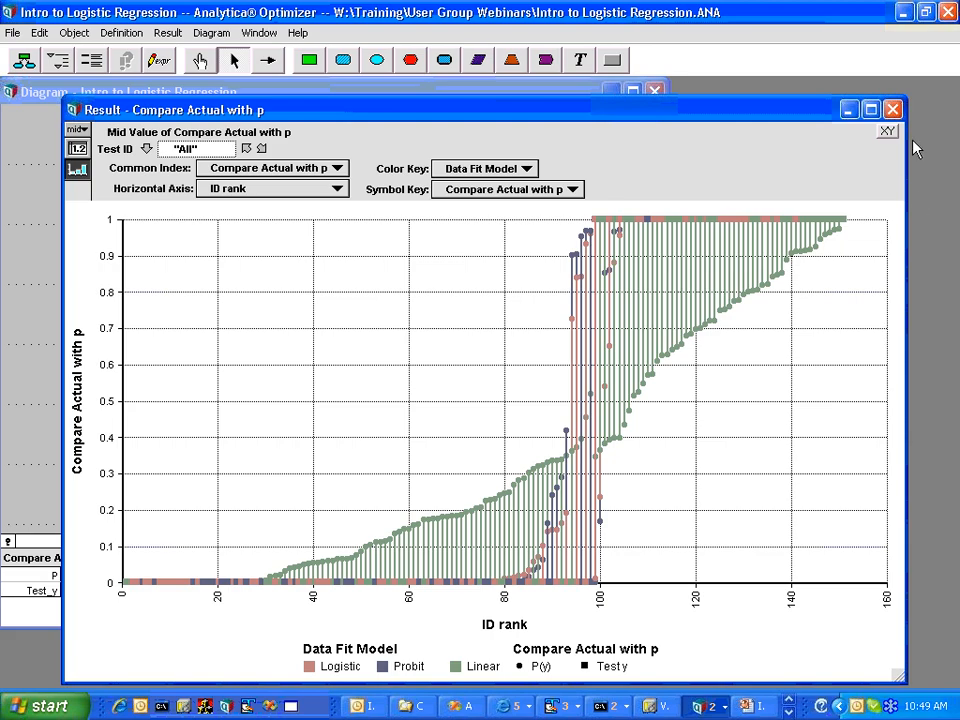
click(893, 109)
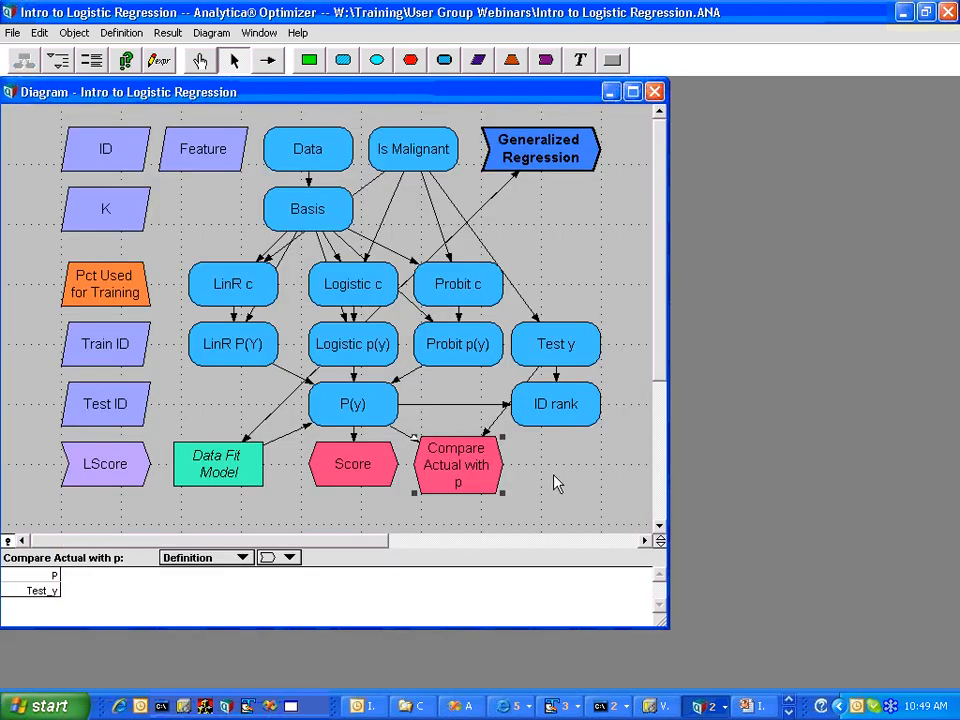
- Add an objective node beside Compare Actual with p, and title it "Histogram of error"
click(508, 495)
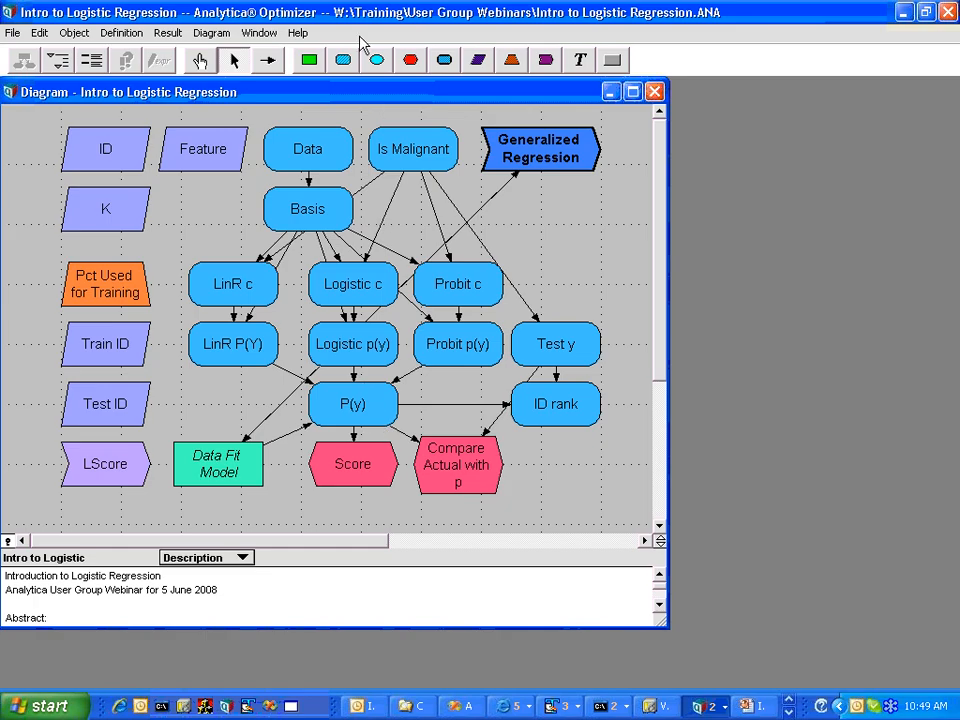
click(411, 61)
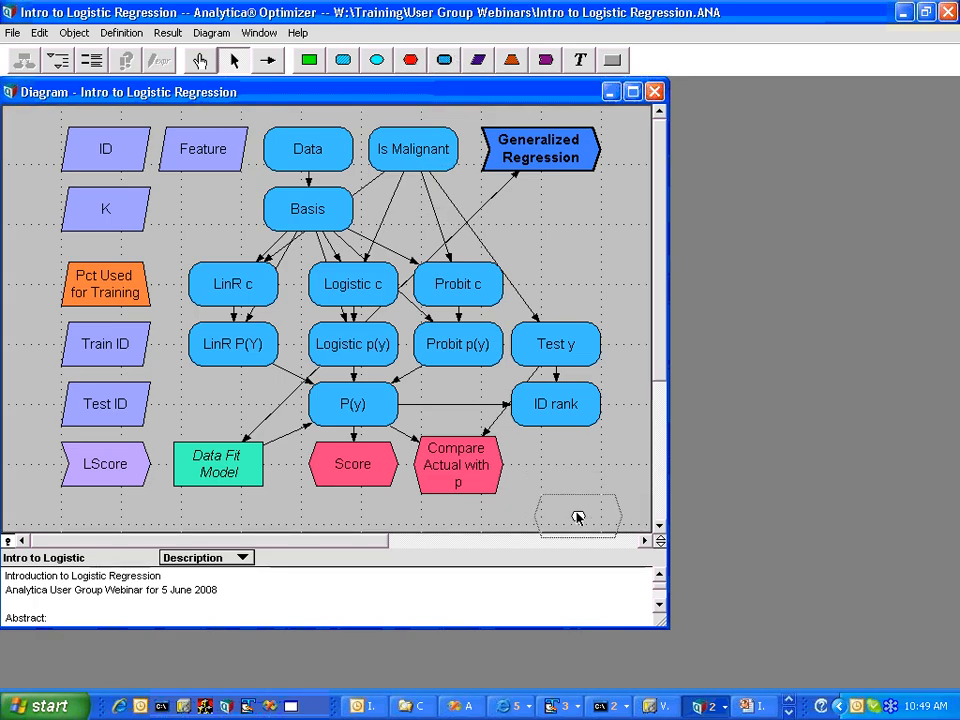
click(549, 464)
text(Histogram of error)
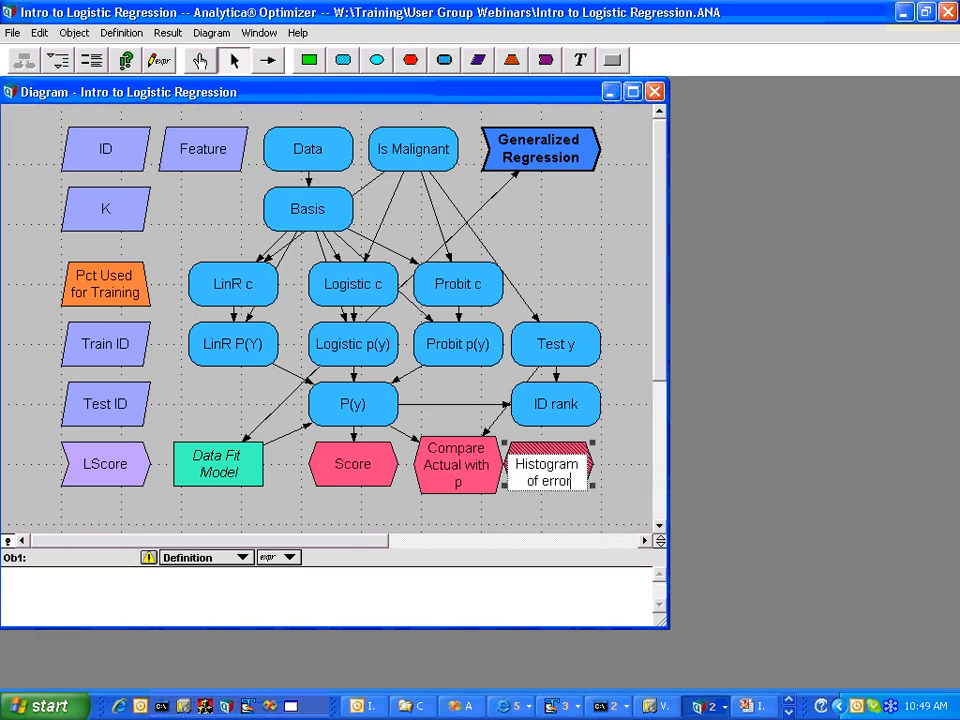
key(Return)
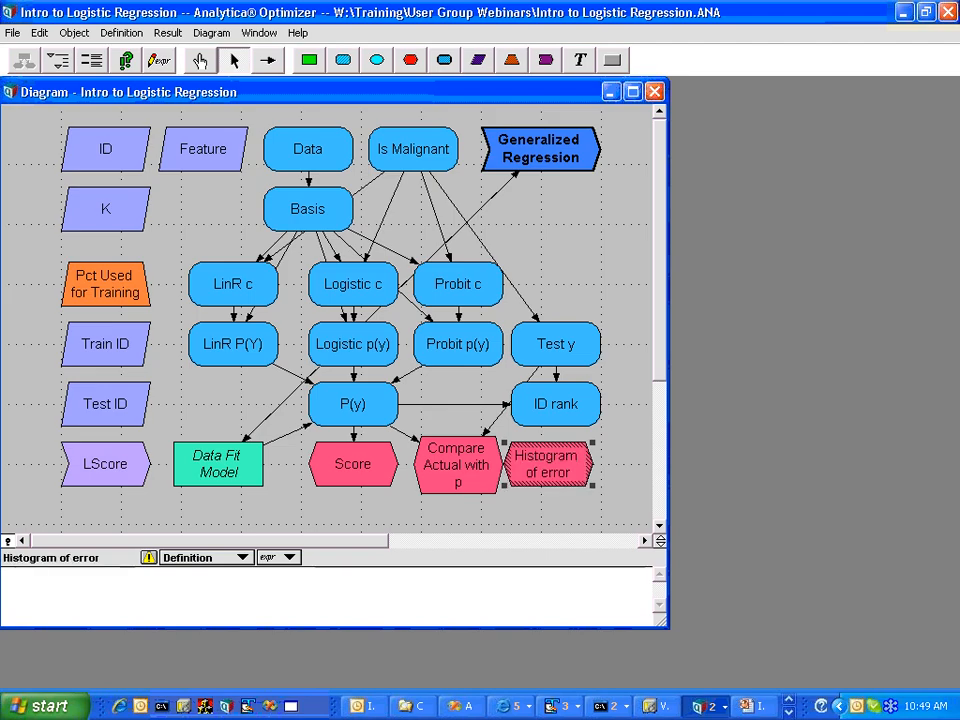
- Define Histogram of error as pdf( abs(P-Test_y), Test_ID)
text(pdf()
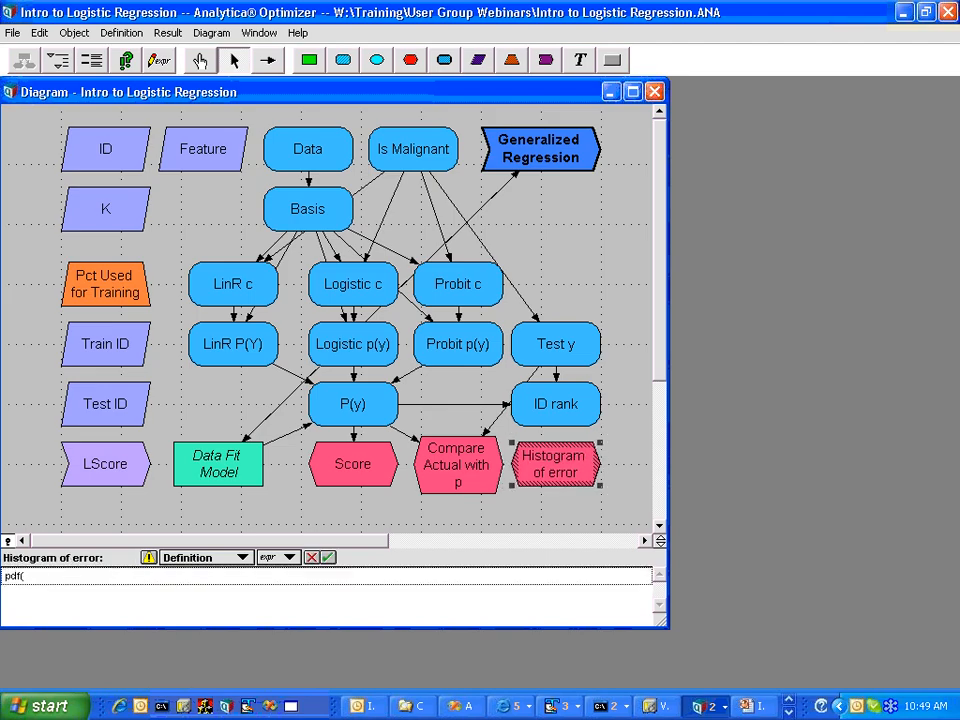
text( abs(P-)
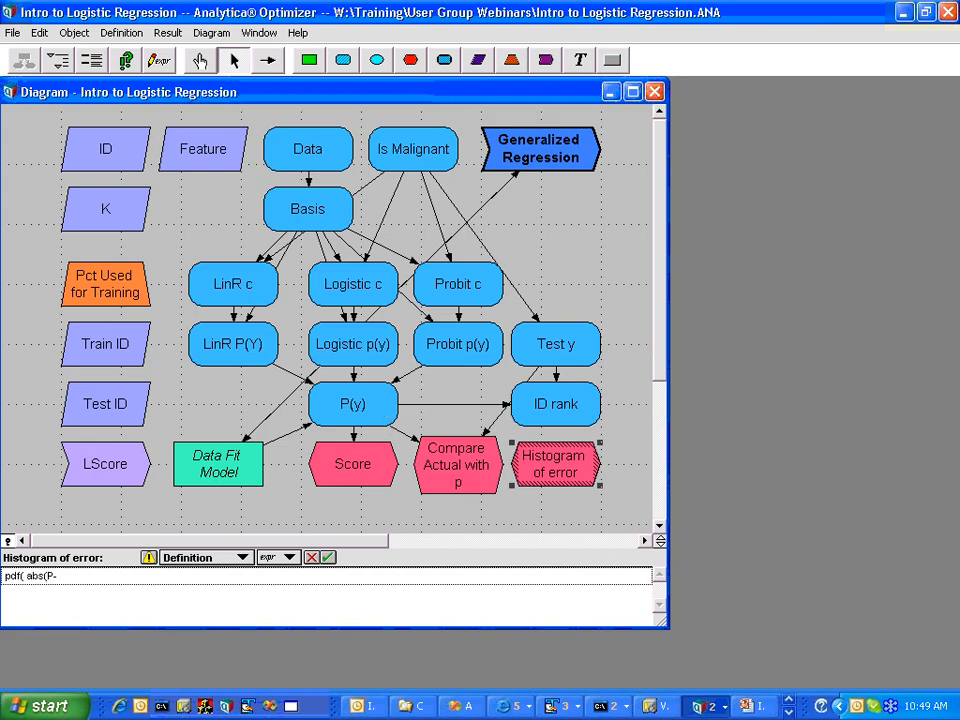
click(538, 348)
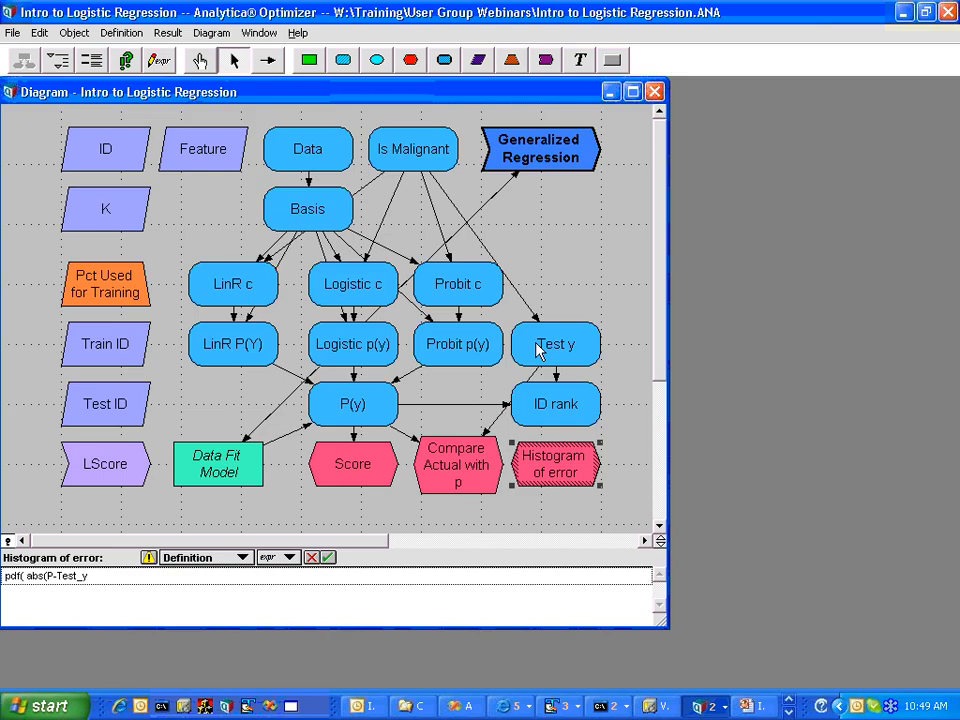
text(),)
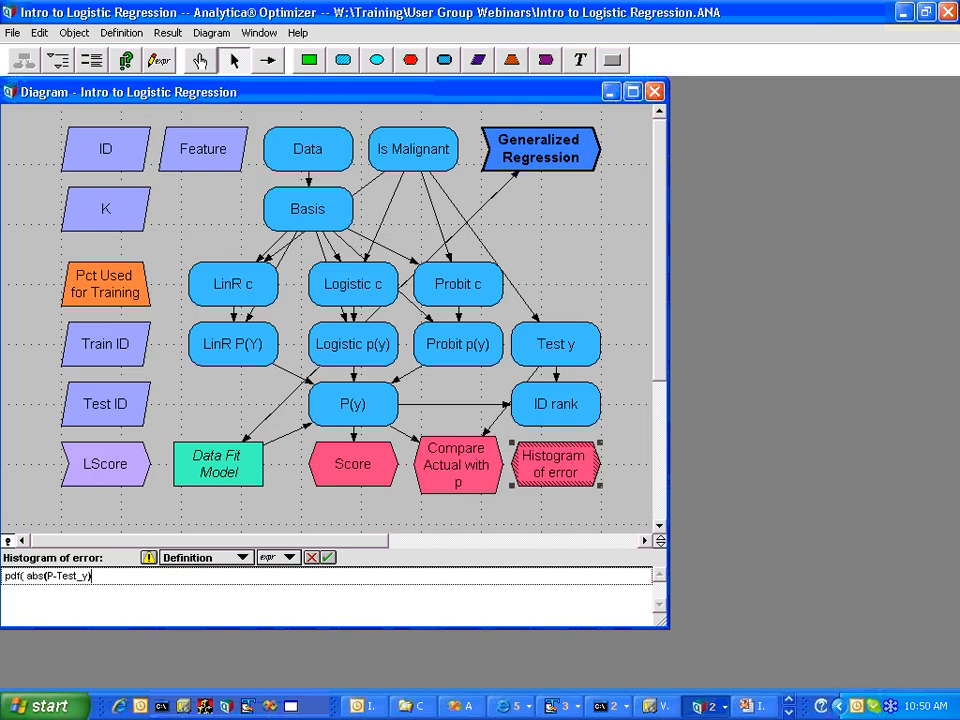
text( Test_ID))
key(Return)
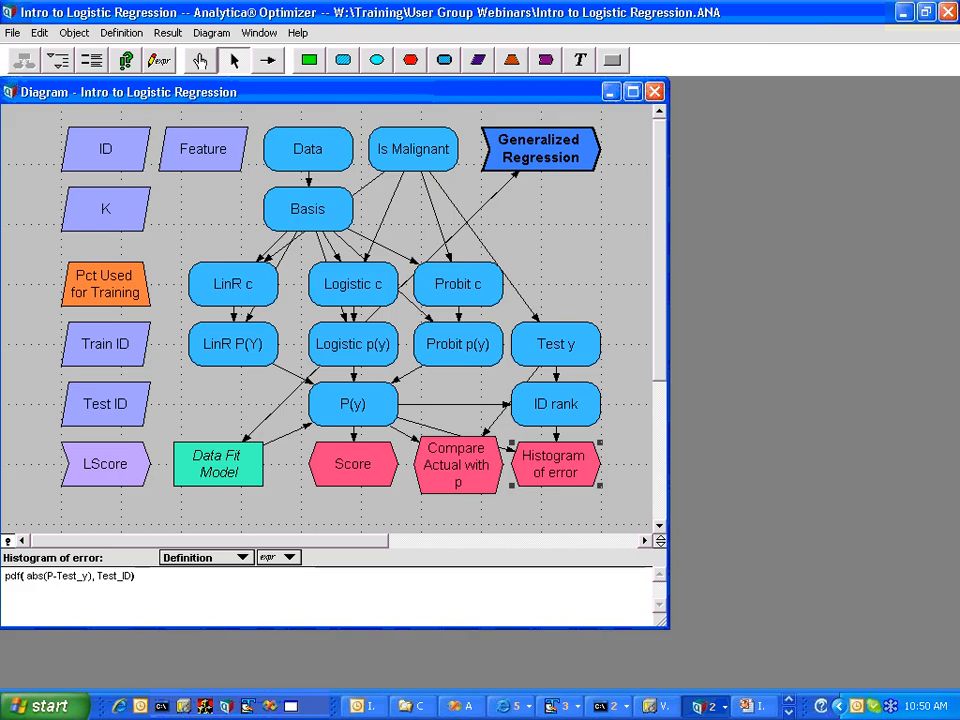
- Graph the Histogram of error result as an XY plot that uses a comparison index
key(ctrl+r)
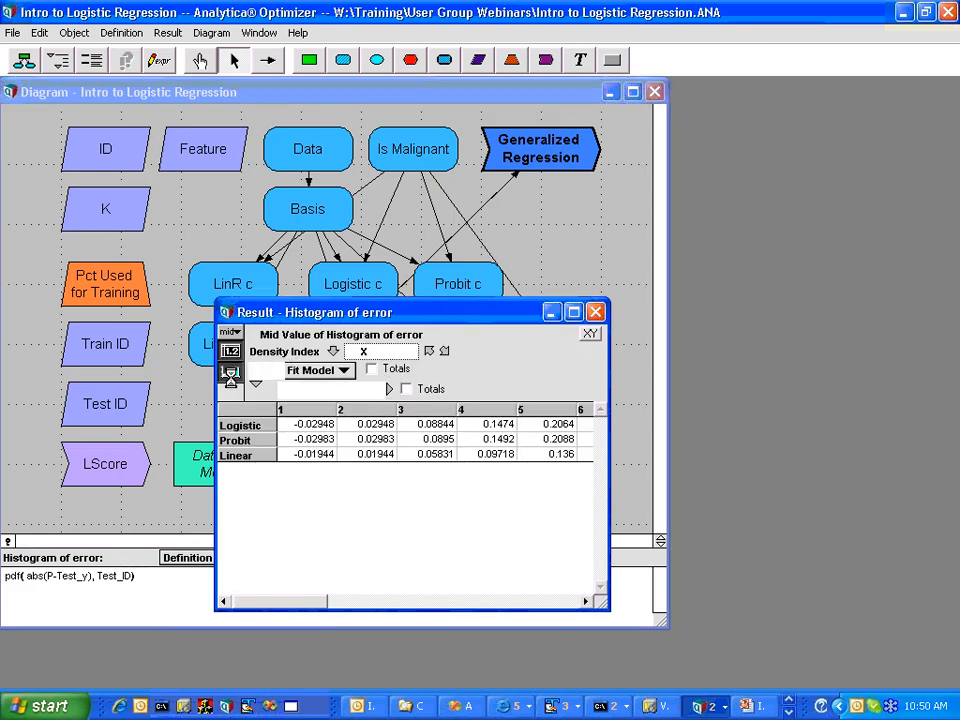
click(230, 371)
click(590, 334)
click(100, 190)
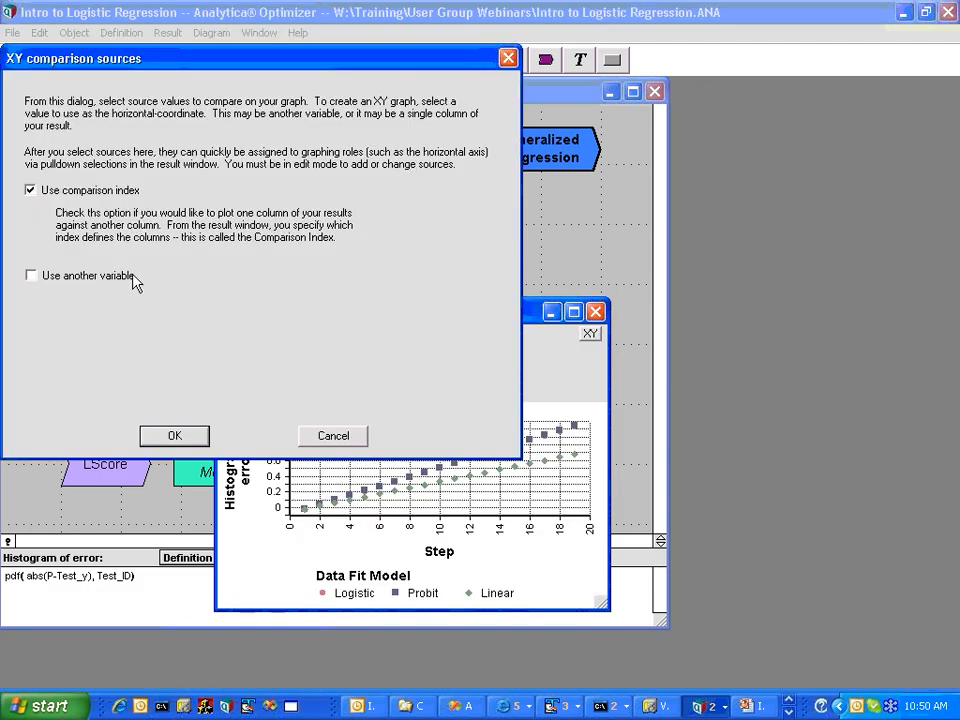
click(174, 436)
- Enlarge the histogram graph window, set the line style to stepped lines, and close the graph after viewing it
drag(368, 316, 318, 189)
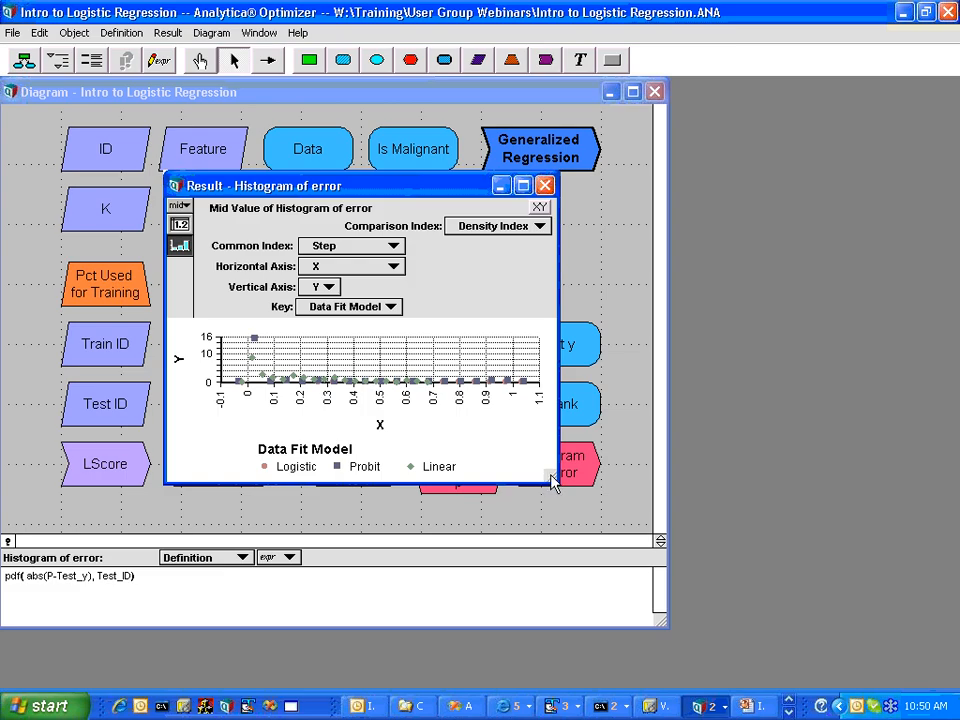
drag(553, 482, 885, 677)
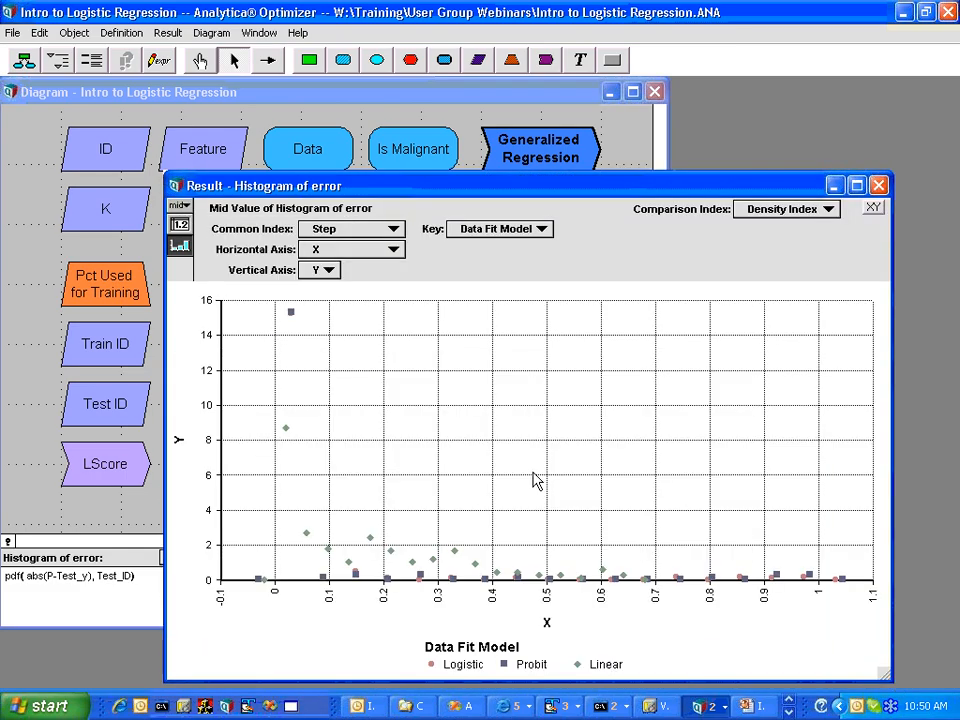
double_click(535, 481)
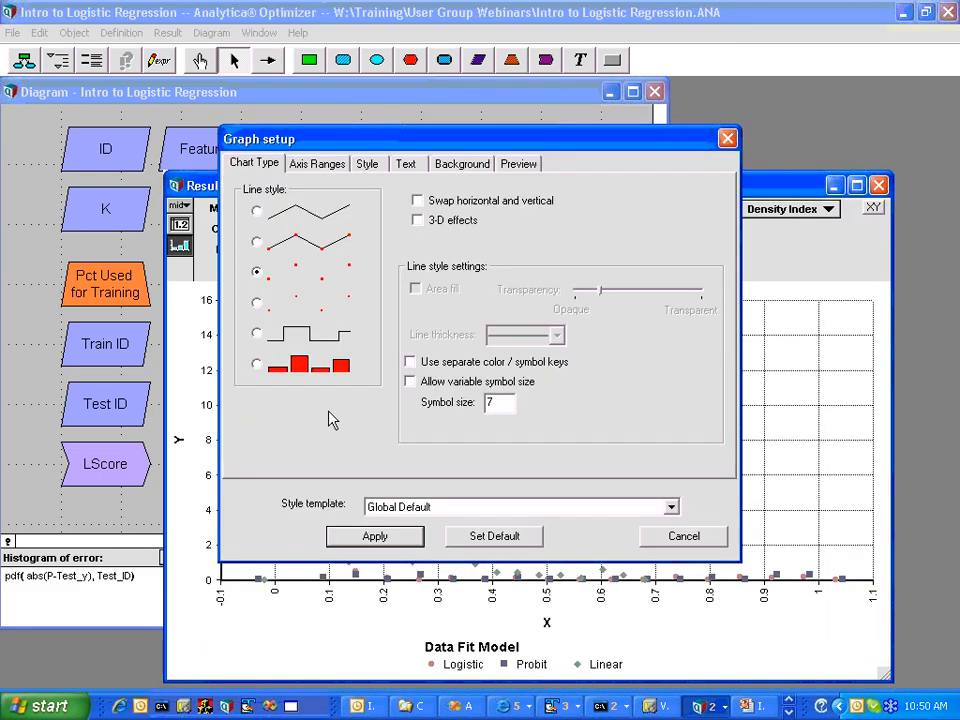
click(257, 333)
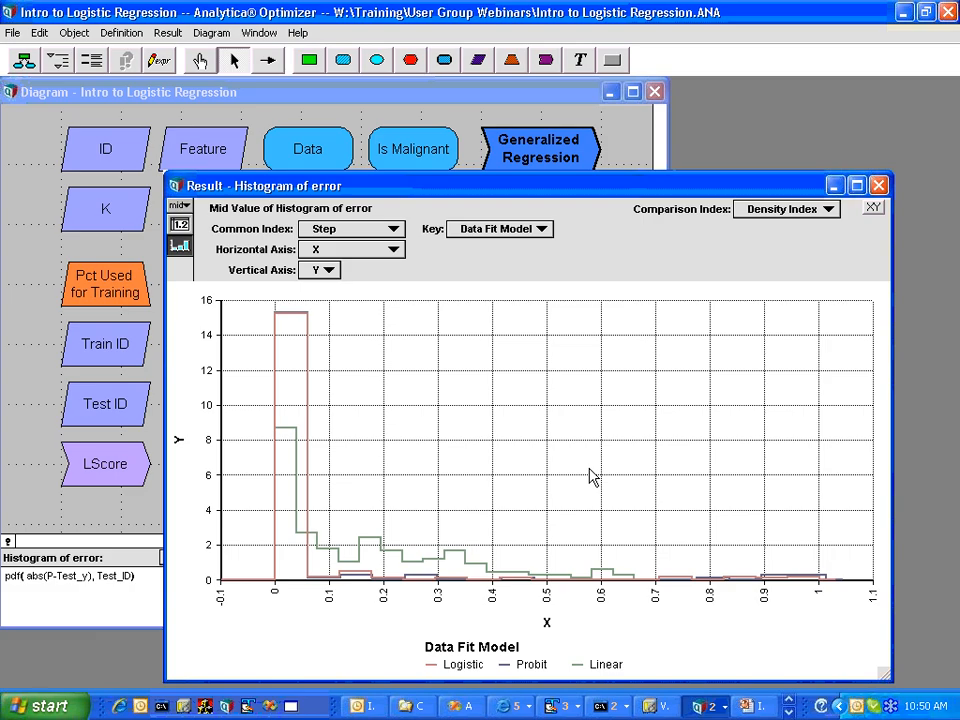
click(878, 186)
- Widen the model diagram window, and open Generalized Regression Example inside the Generalized Regression module
click(625, 455)
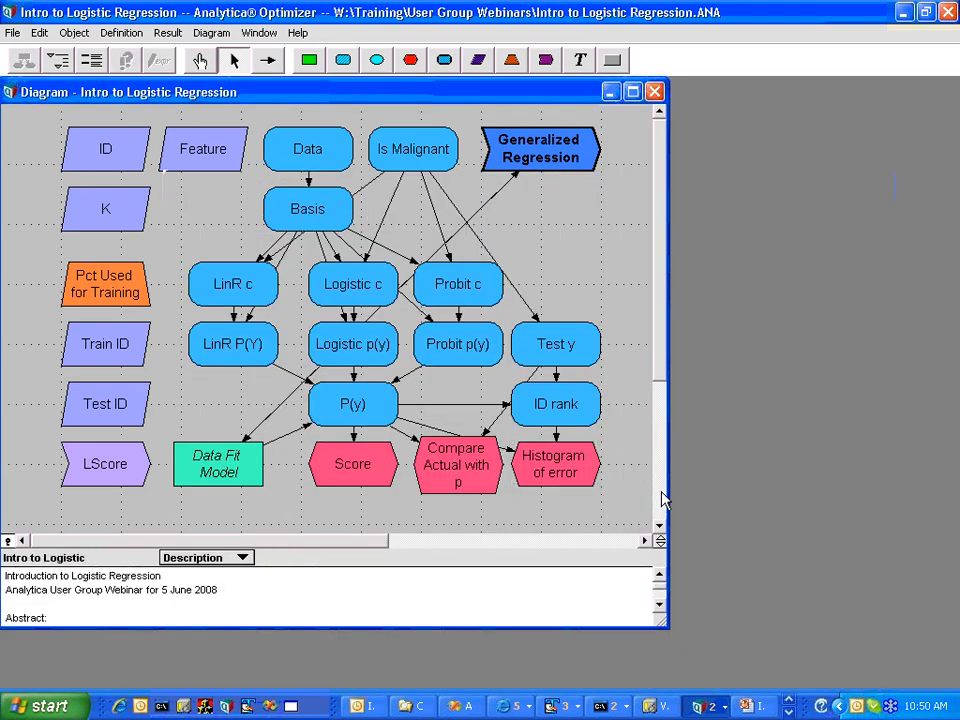
drag(669, 490, 826, 490)
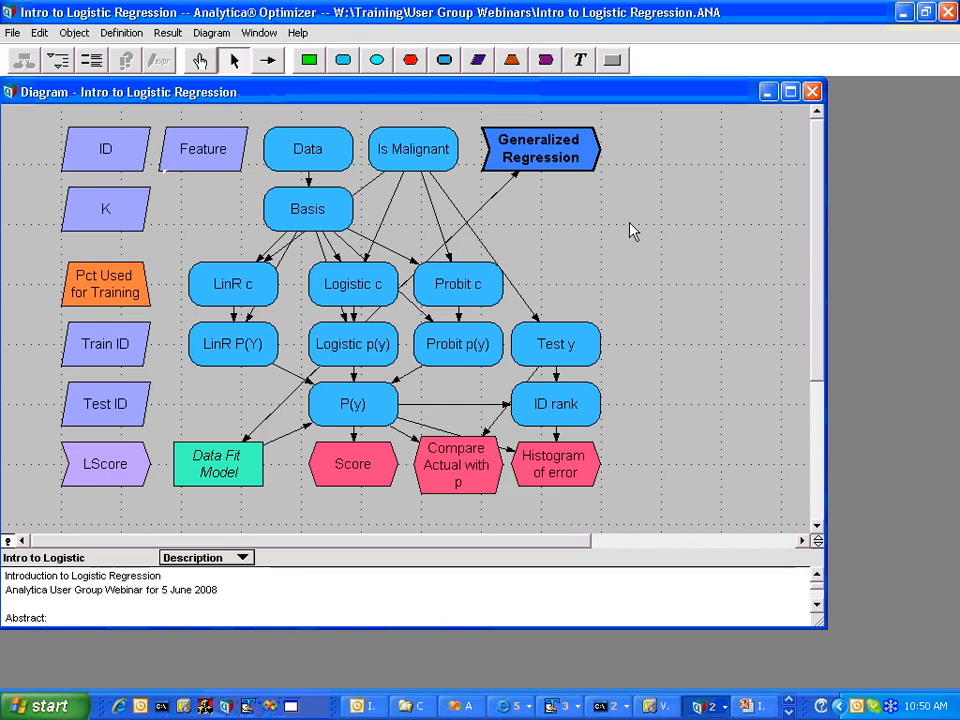
double_click(590, 150)
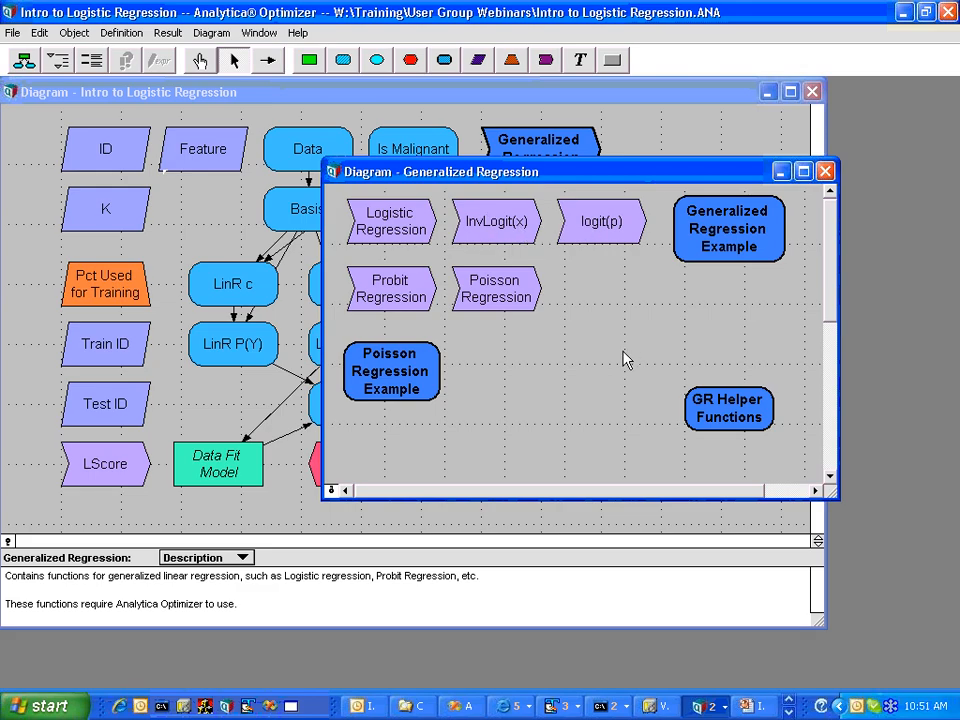
double_click(695, 262)
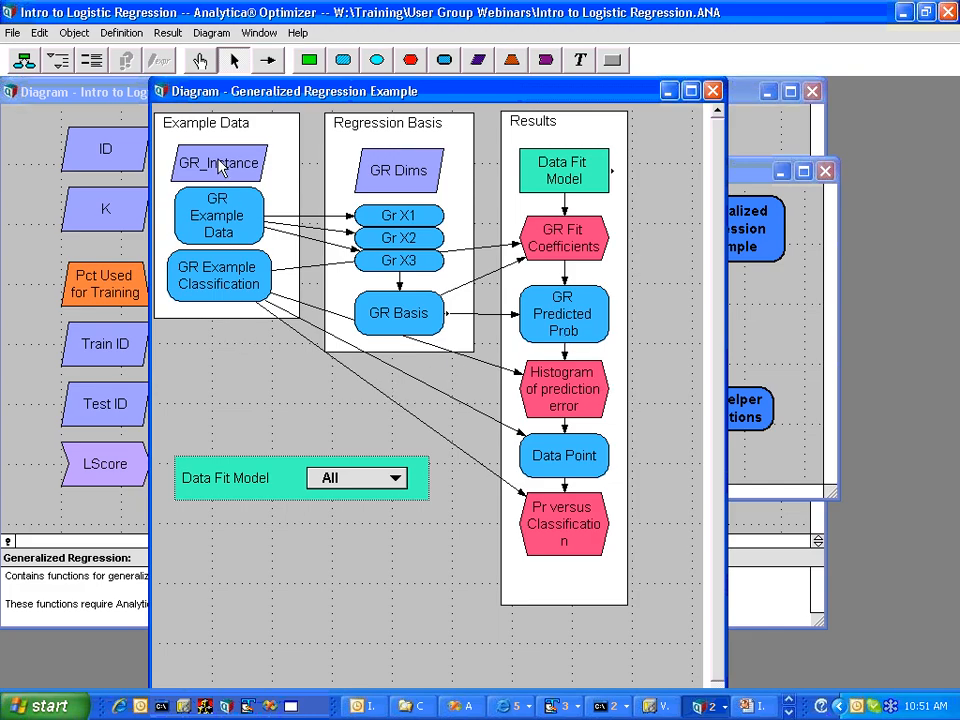
- View the result tables of GR Example Data and GR Example Classification, closing each one
click(221, 217)
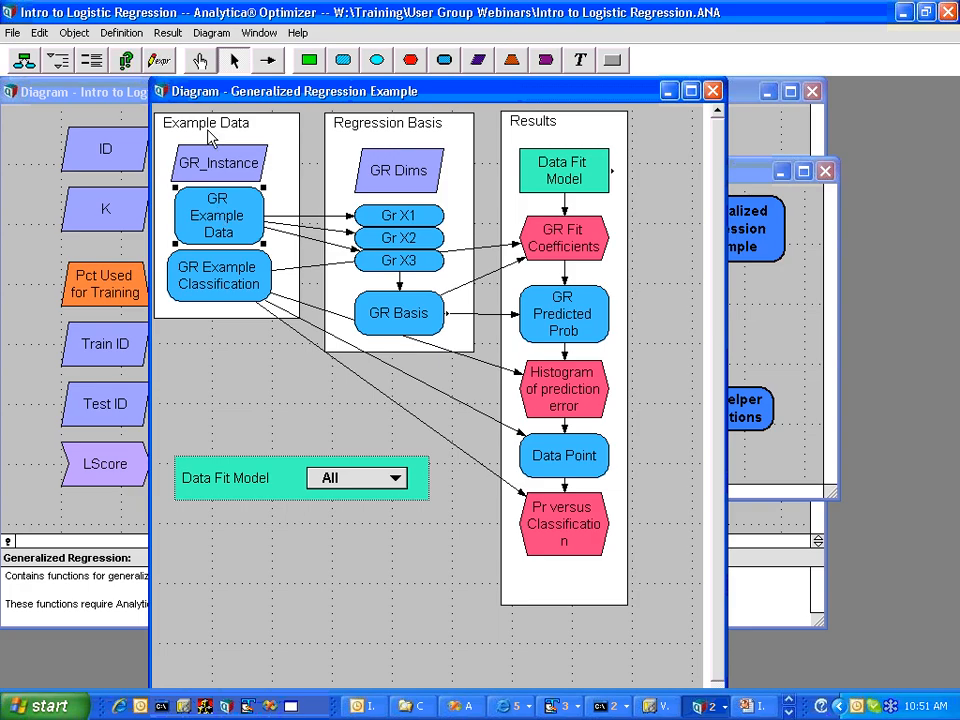
key(ctrl+r)
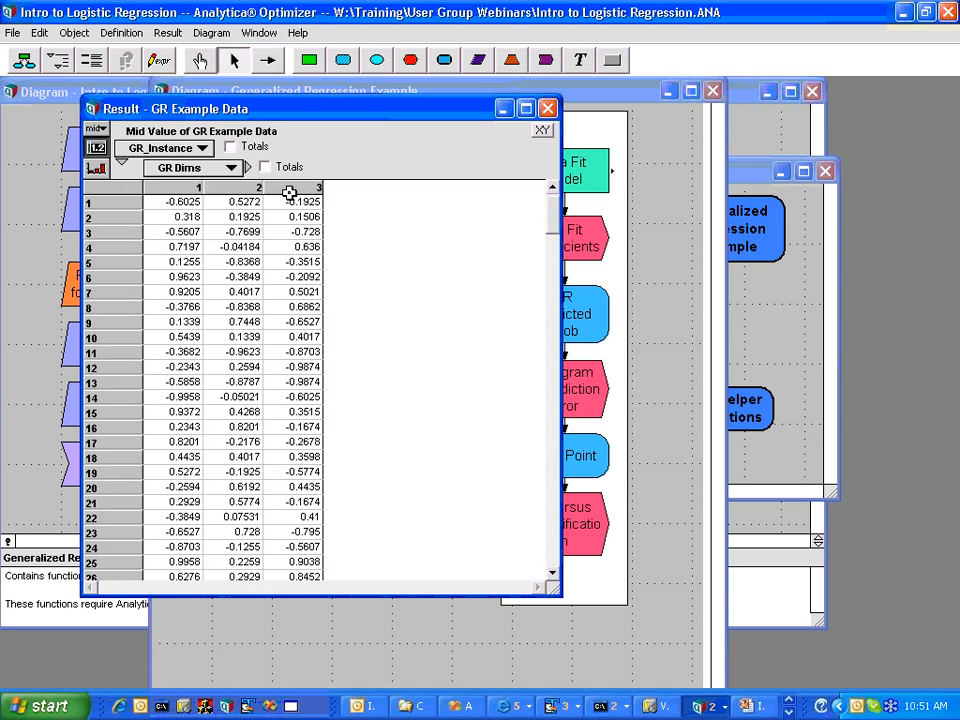
click(554, 106)
click(226, 270)
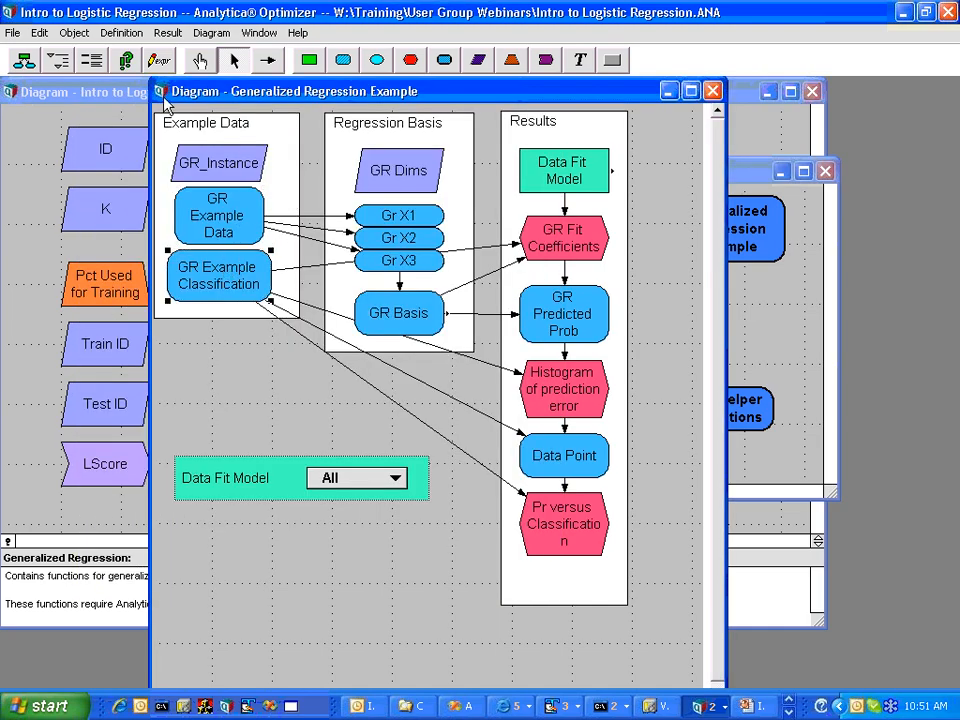
key(ctrl+r)
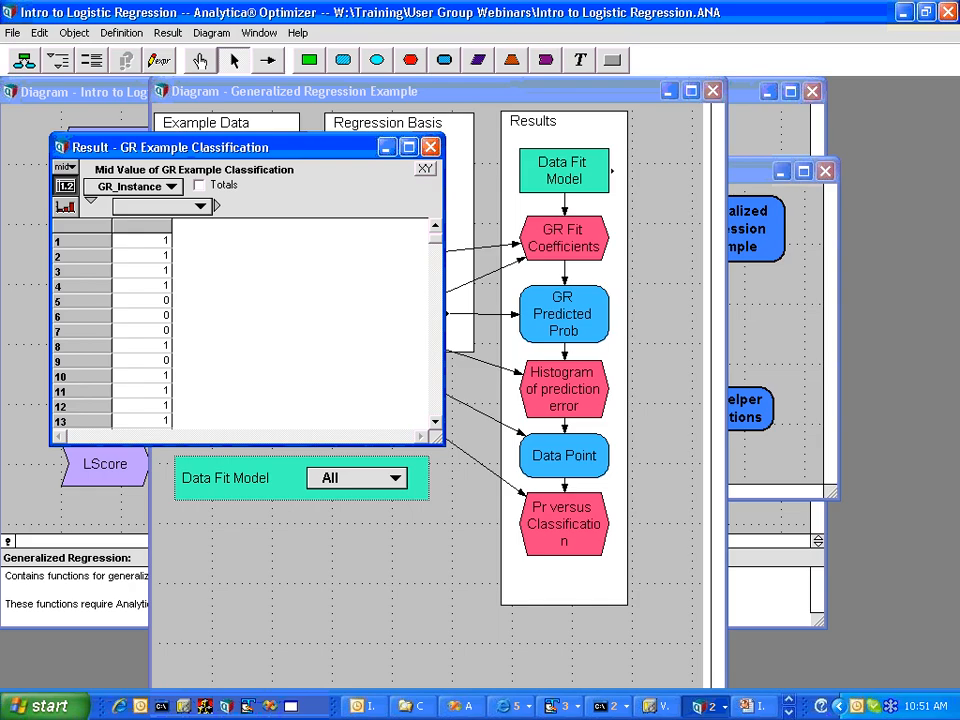
click(430, 147)
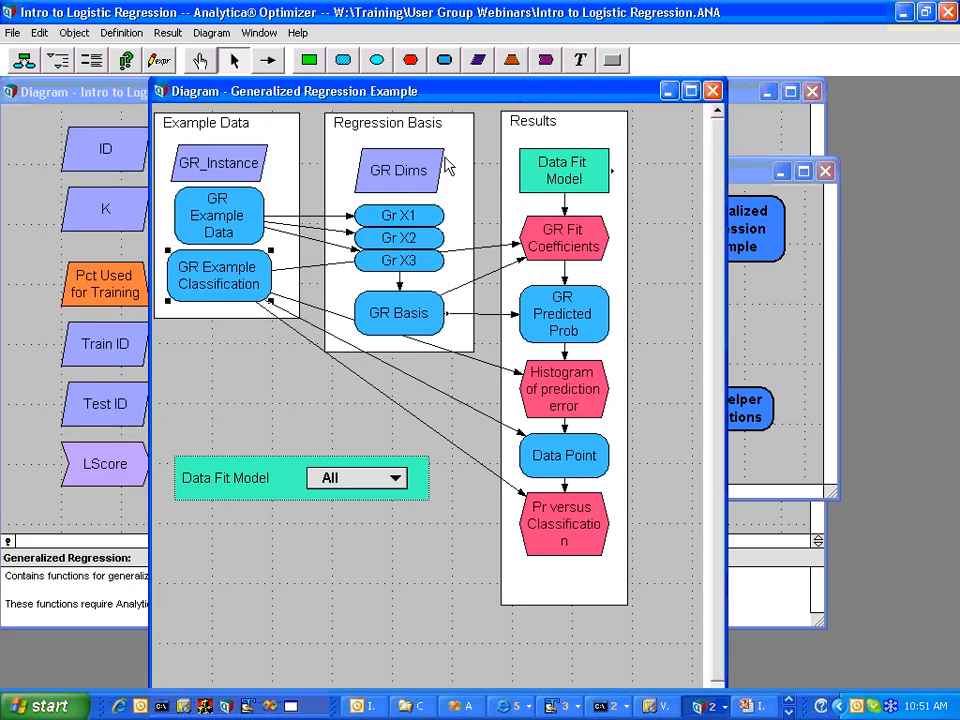
- Display the definition of Gr X1 in the Generalized Regression Example diagram
click(425, 226)
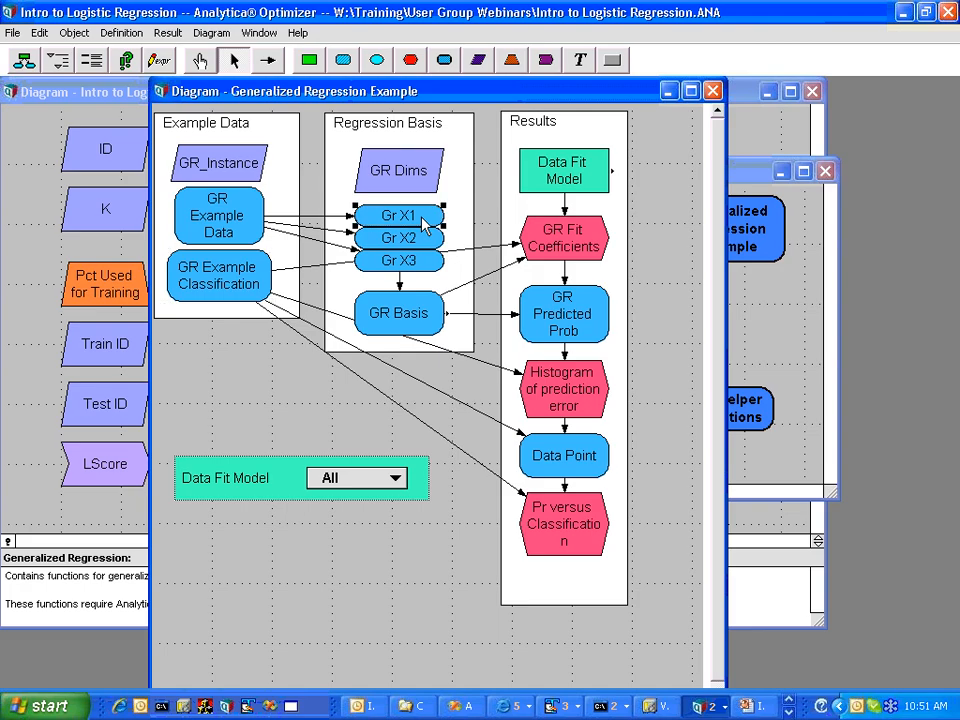
mouse_move(428, 93)
mouse_down()
mouse_move(430, 222)
mouse_move(431, 110)
mouse_up()
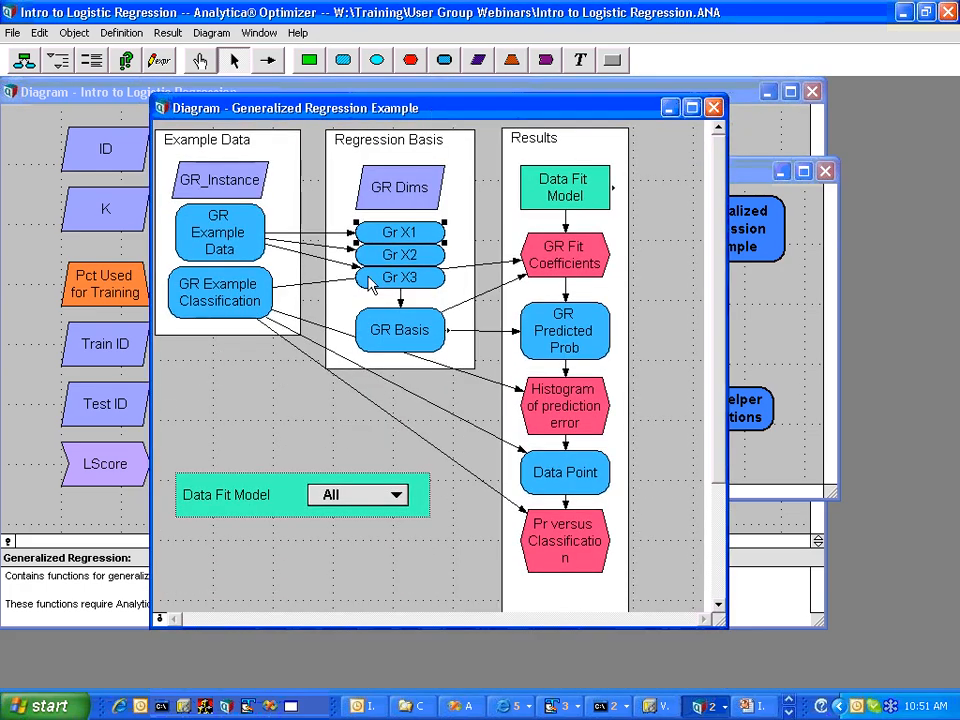
click(174, 62)
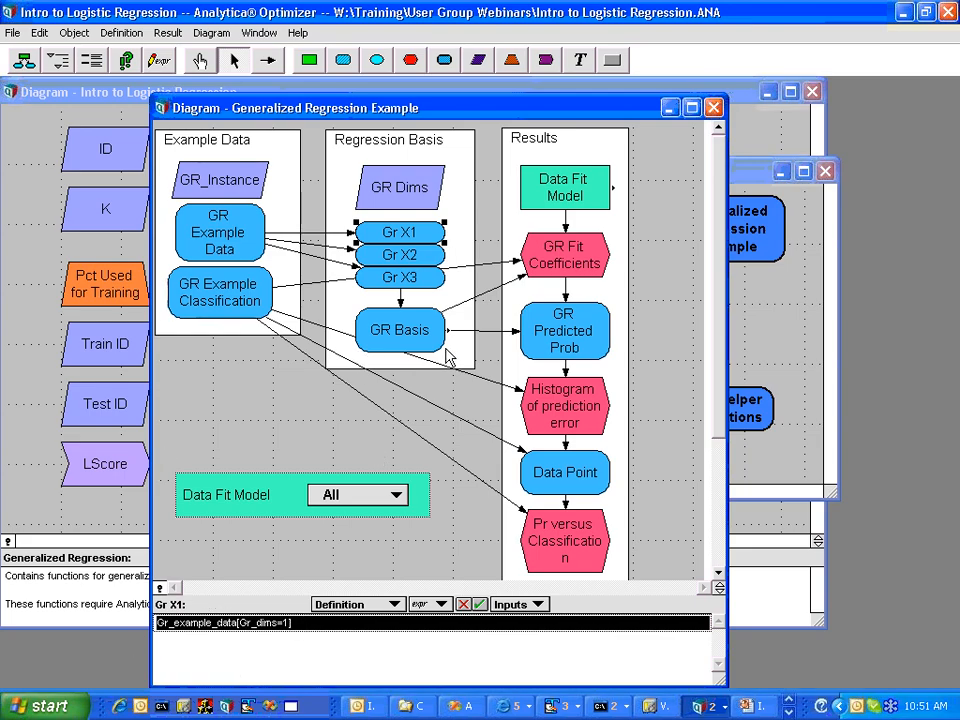
- Open the edit table of GR Basis, and examine its constant, single-variable and cross-product terms
click(435, 330)
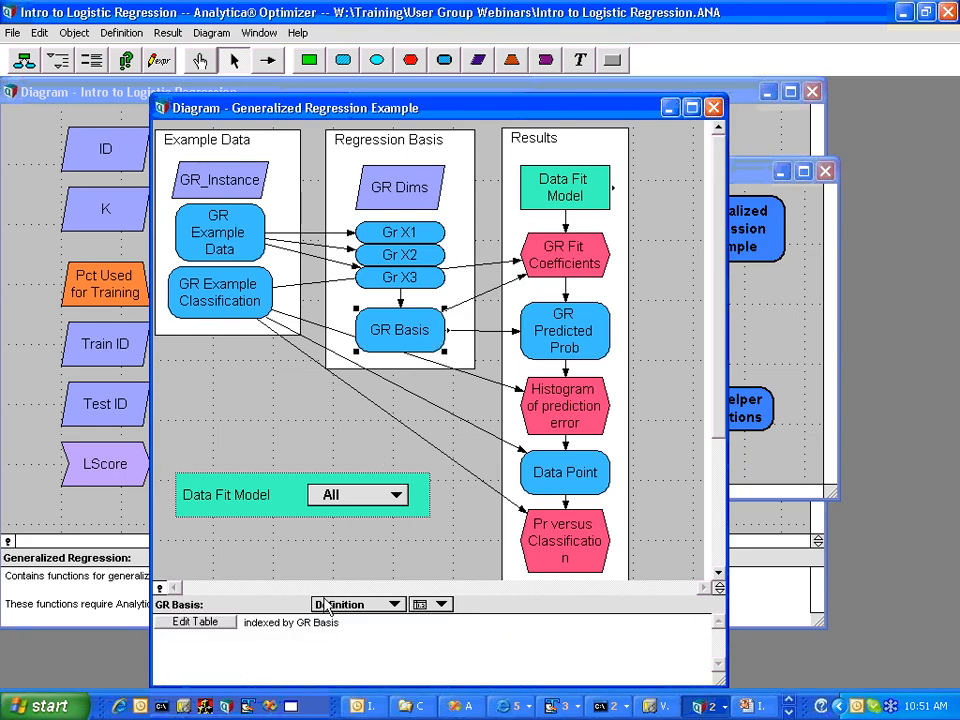
click(195, 622)
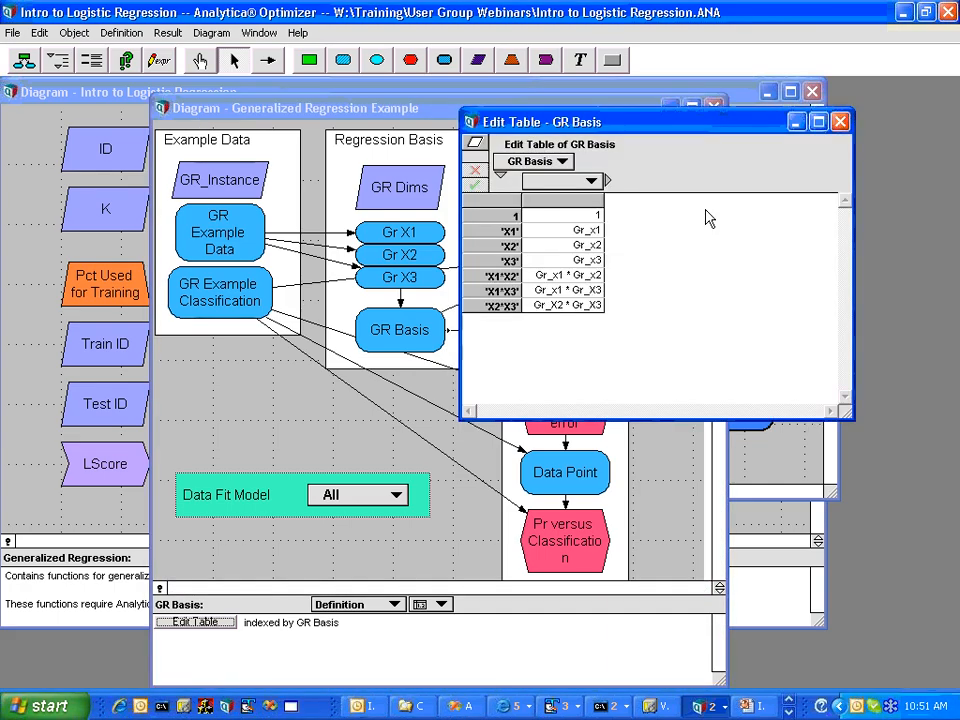
click(537, 217)
click(540, 231)
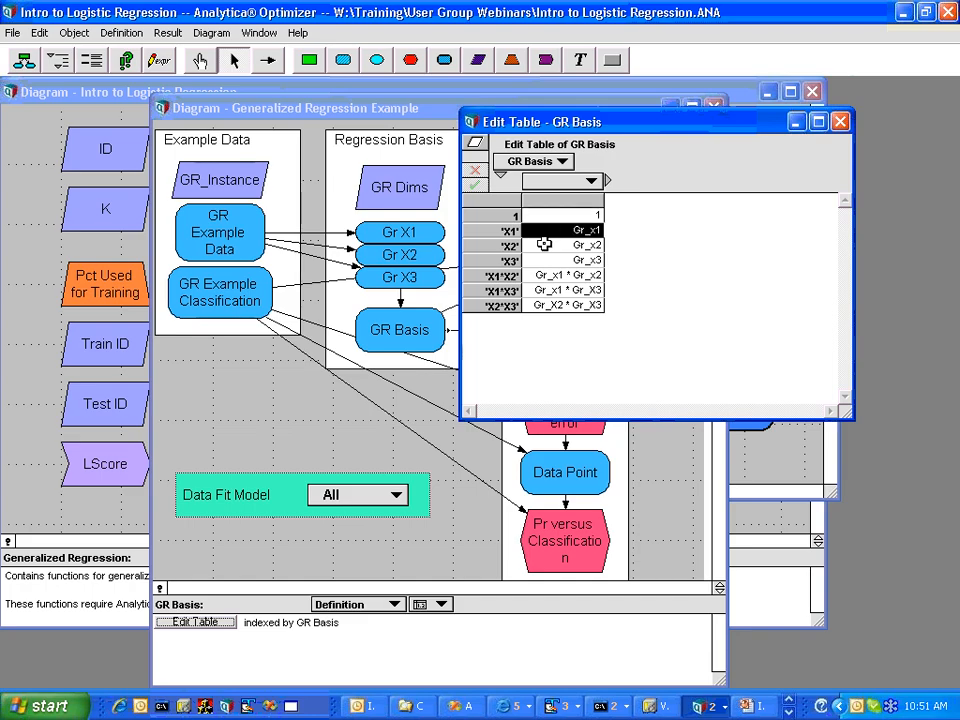
click(540, 246)
click(543, 261)
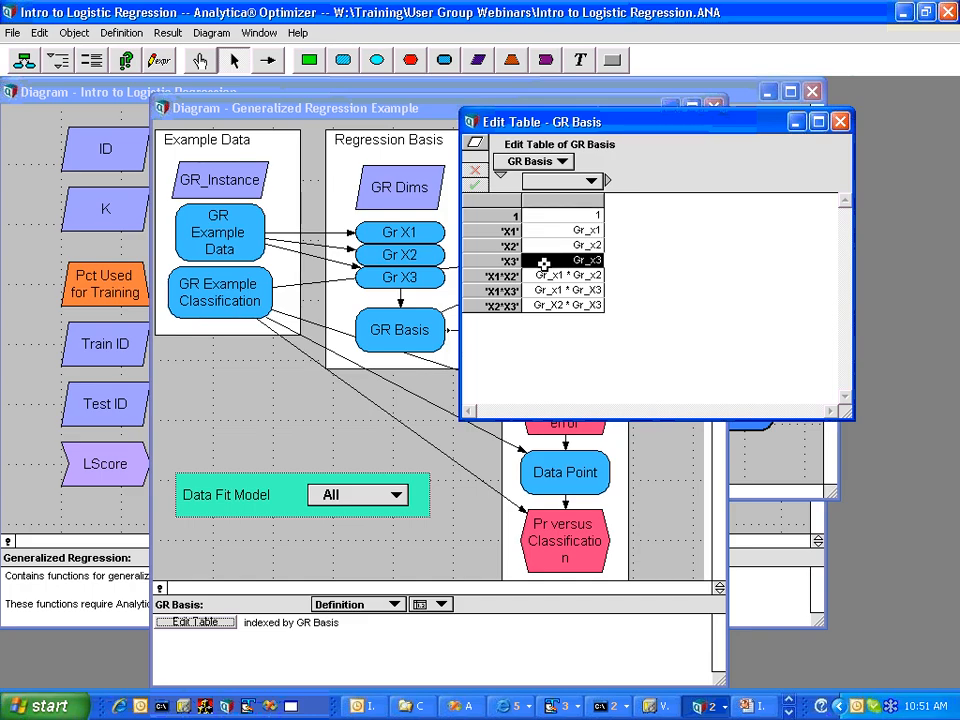
click(491, 276)
click(483, 291)
click(487, 306)
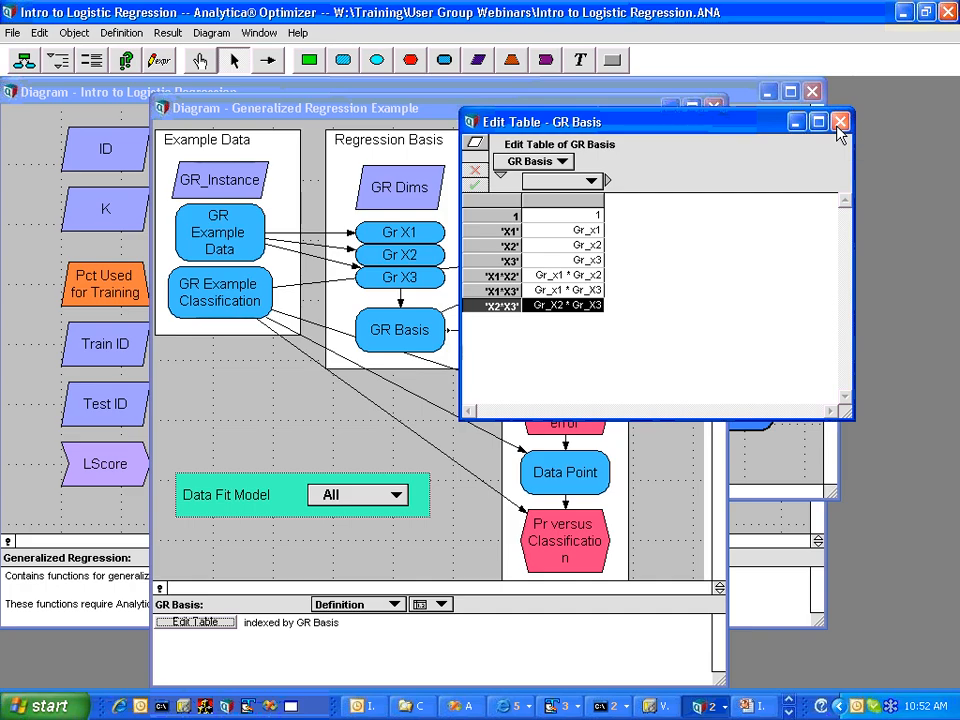
- Highlight the constant, single-variable and cross-product terms in the GR Basis edit table, and close the table
click(560, 217)
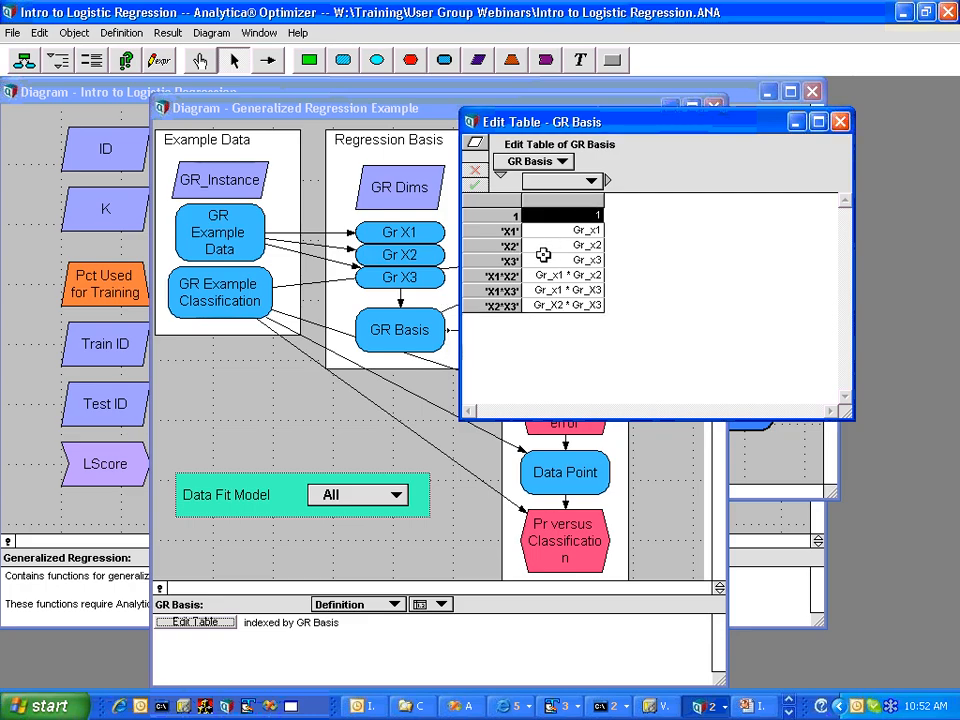
shift+click(543, 254)
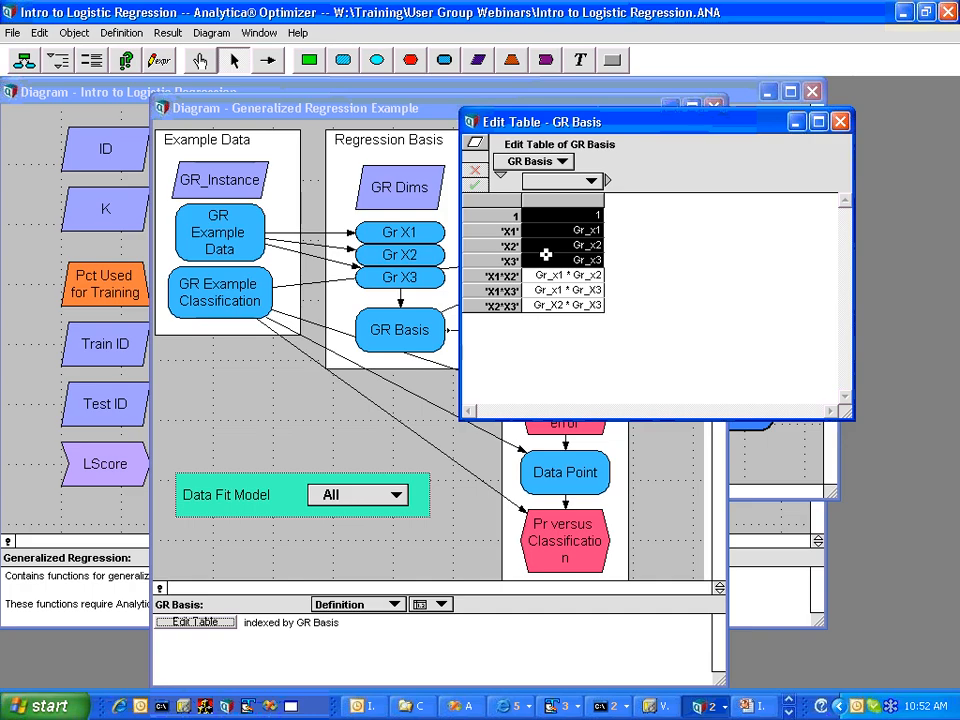
click(493, 275)
click(495, 291)
click(498, 305)
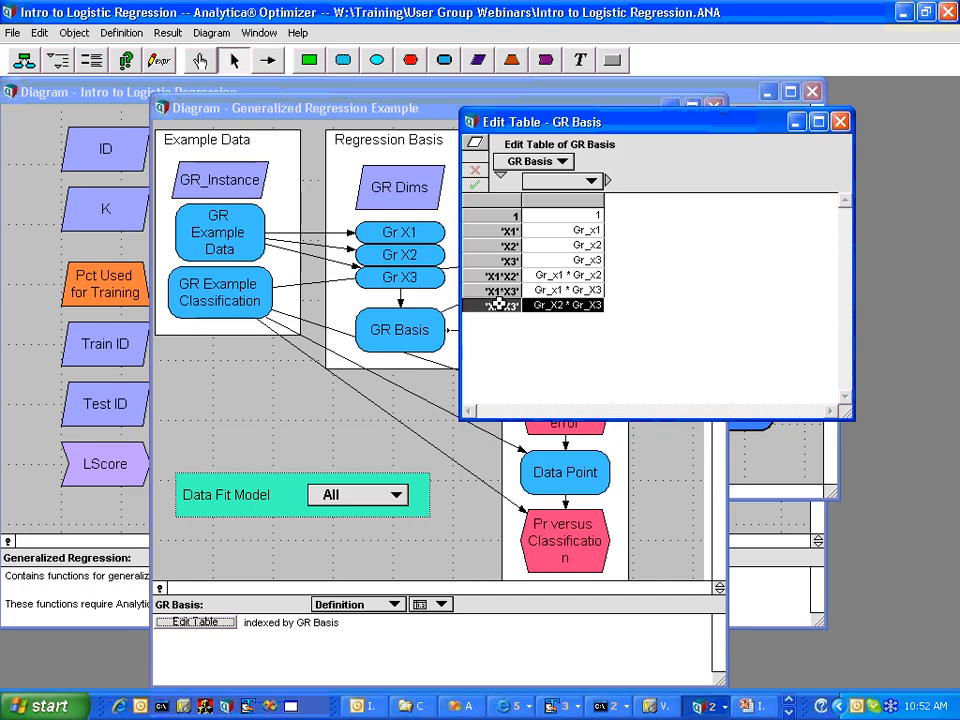
click(840, 122)
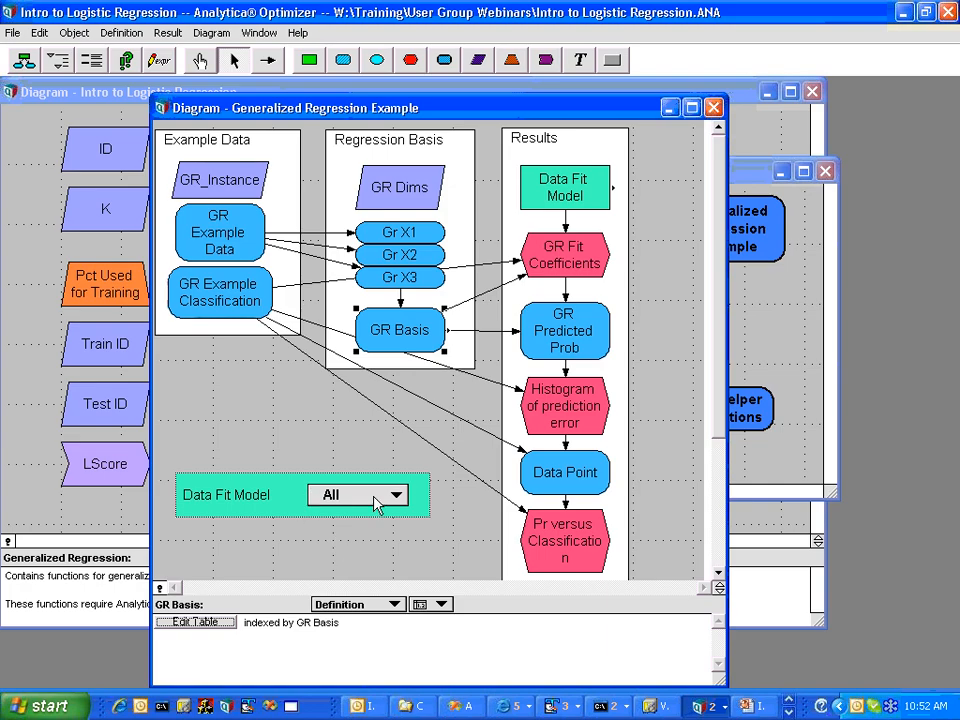
- Switch the diagram to browse mode, and check the available Data Fit Model choices while leaving All selected
click(374, 499)
click(200, 60)
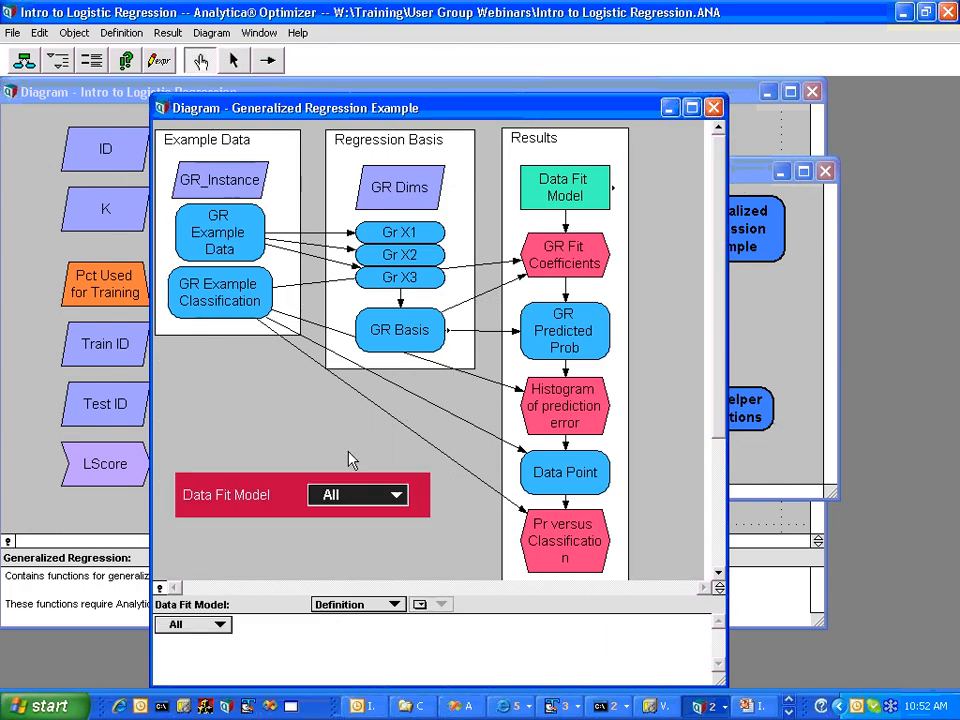
click(397, 495)
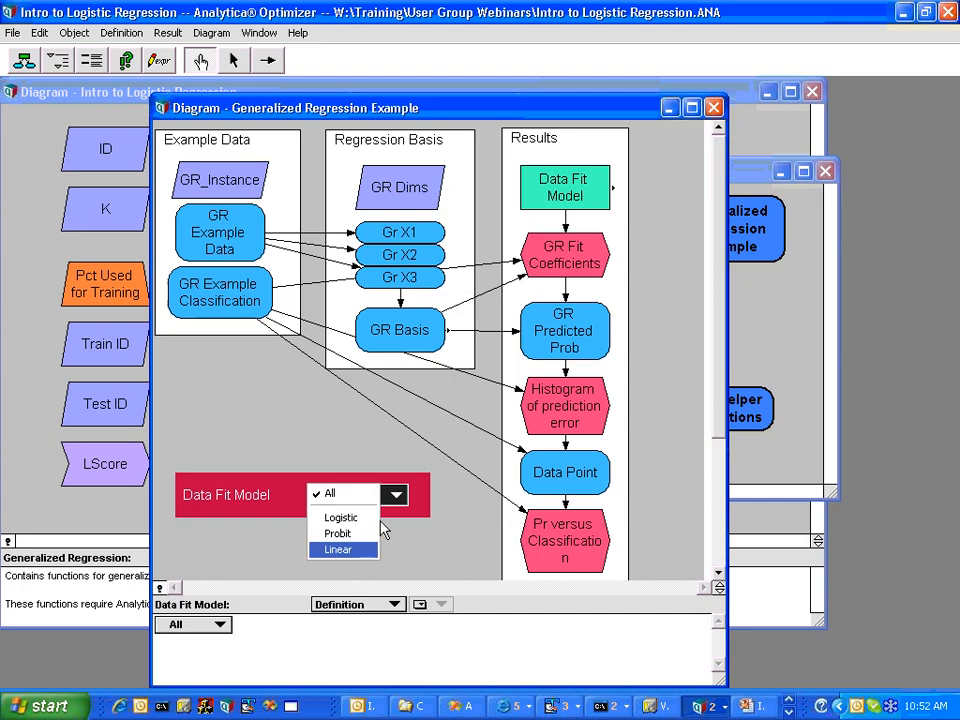
click(438, 416)
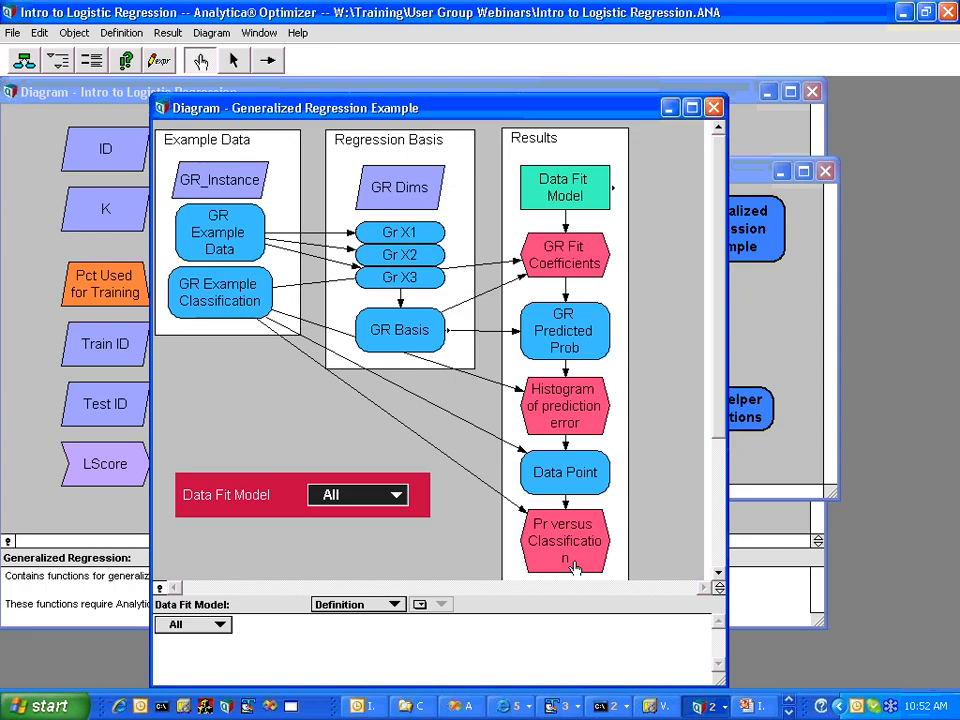
- View the result graph of Histogram of prediction error for all fit models, and close it
click(558, 424)
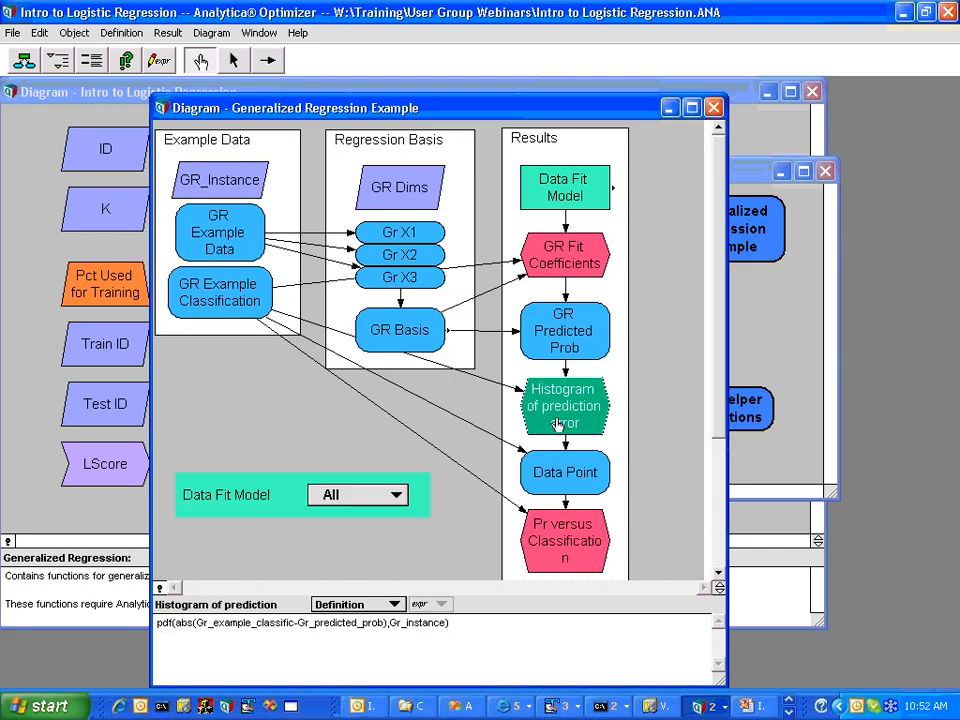
click(126, 60)
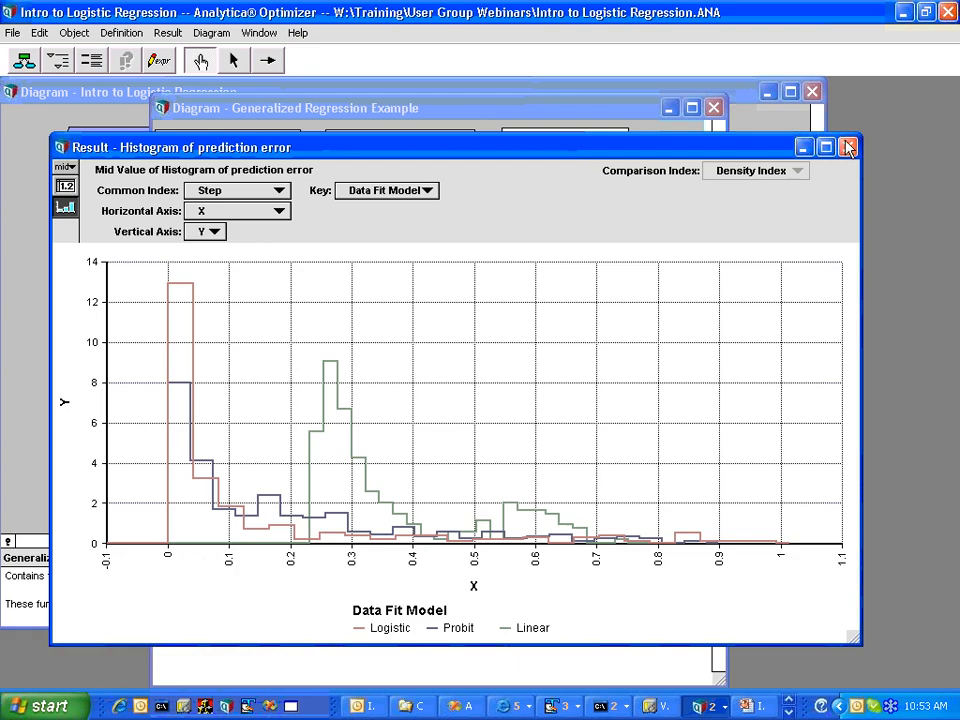
click(847, 147)
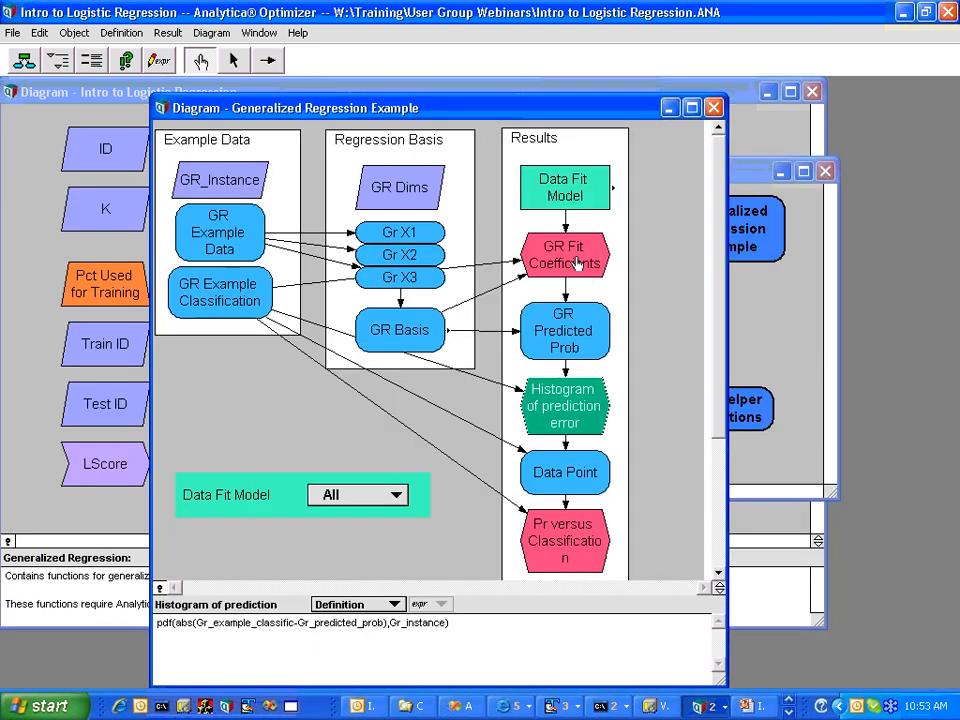
- Display the result graph of Pr versus Classification, and resize its window so the whole graph fits on screen
click(575, 563)
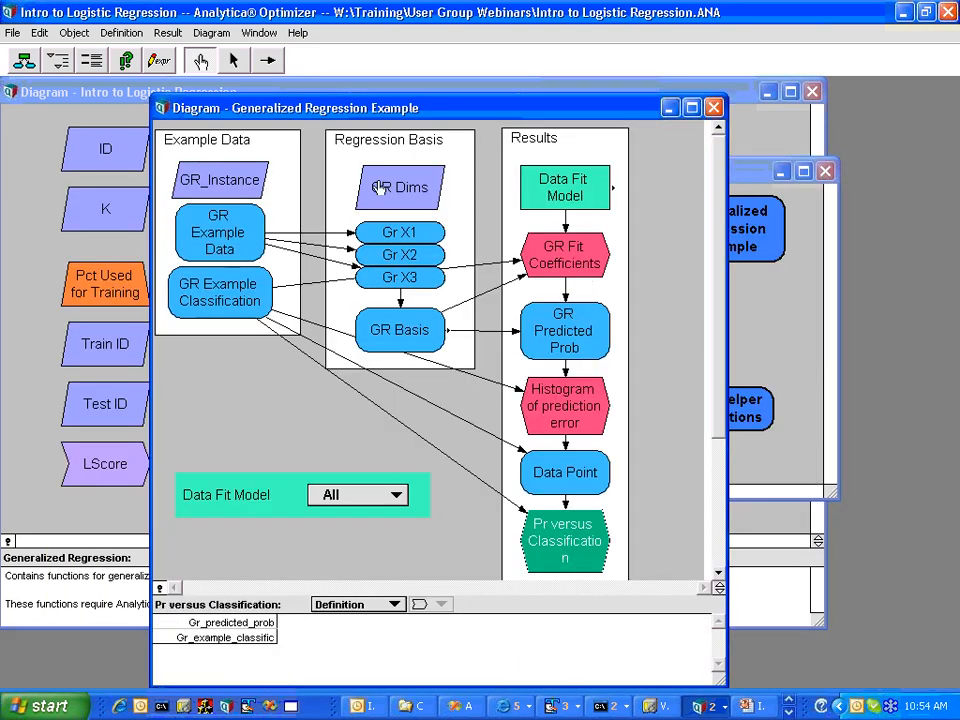
click(124, 60)
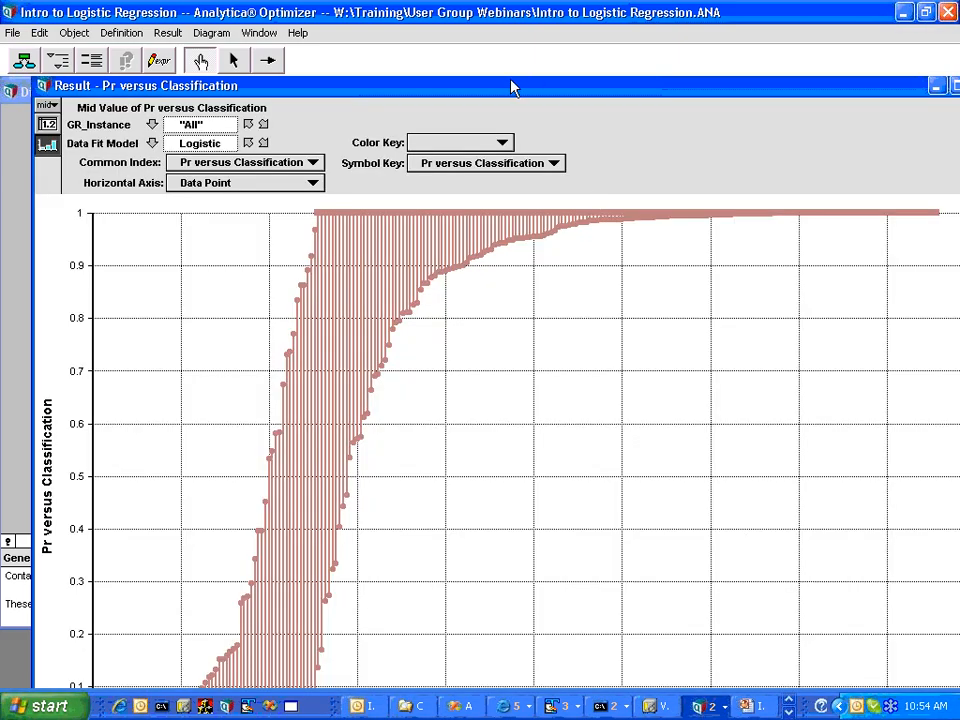
drag(124, 88, 128, 105)
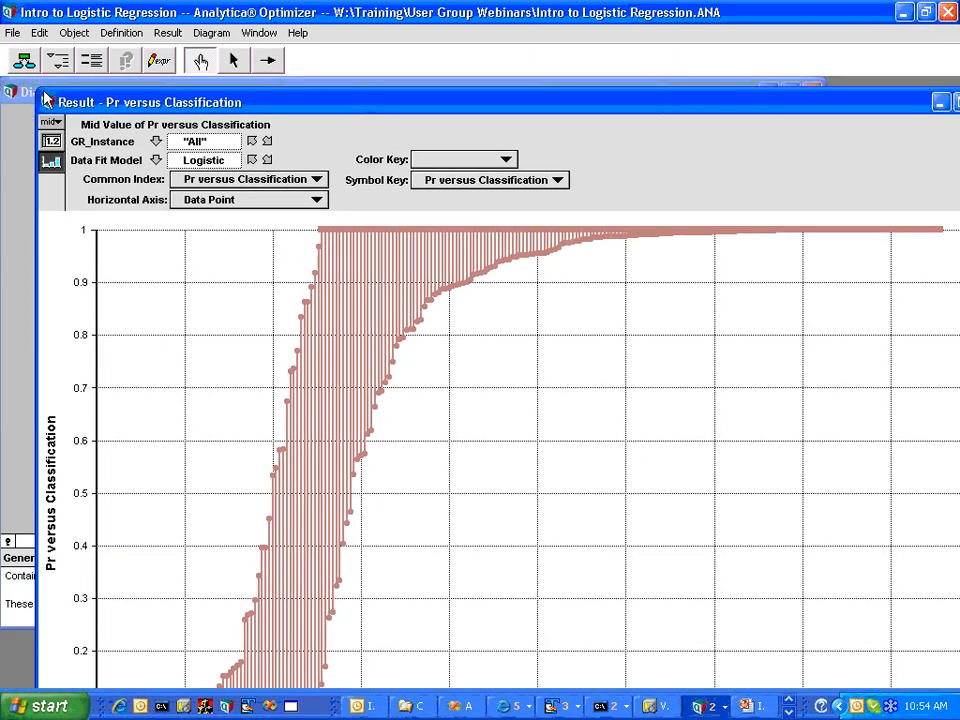
click(44, 101)
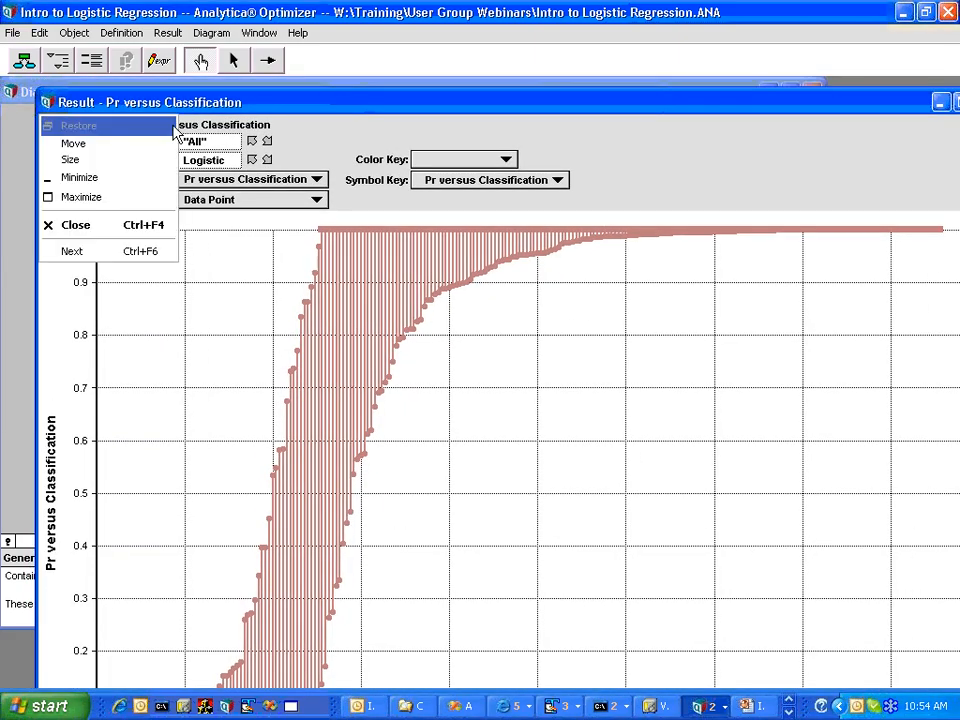
click(138, 109)
drag(38, 90, 300, 340)
drag(407, 345, 145, 103)
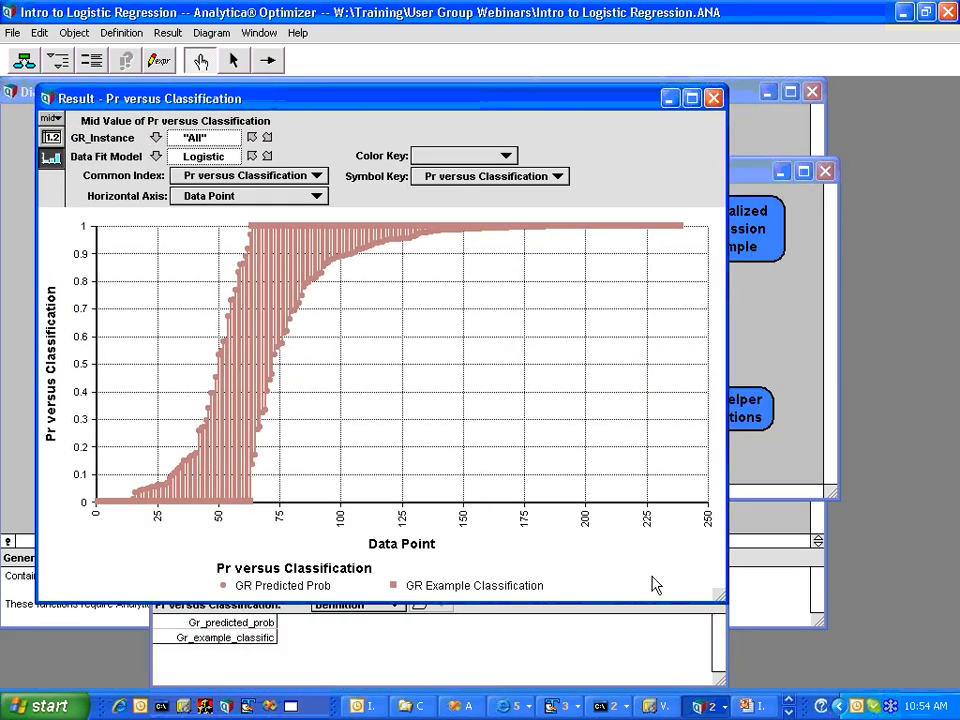
drag(726, 602, 875, 673)
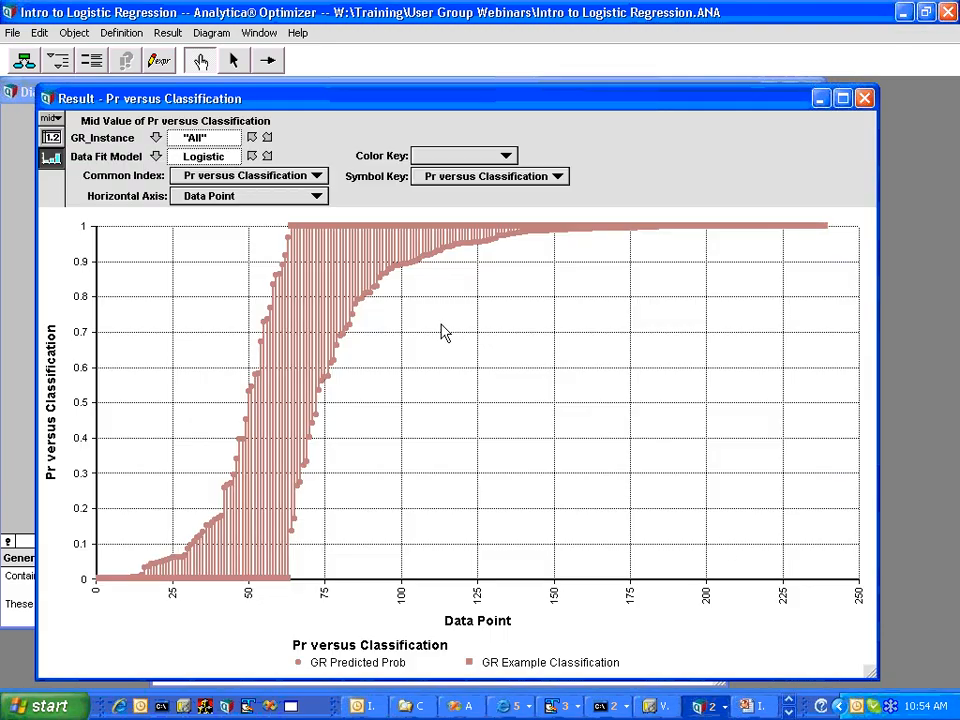
- Compare the Probit, Linear and Logistic fits in the Pr versus Classification graph, and close the graph
click(268, 157)
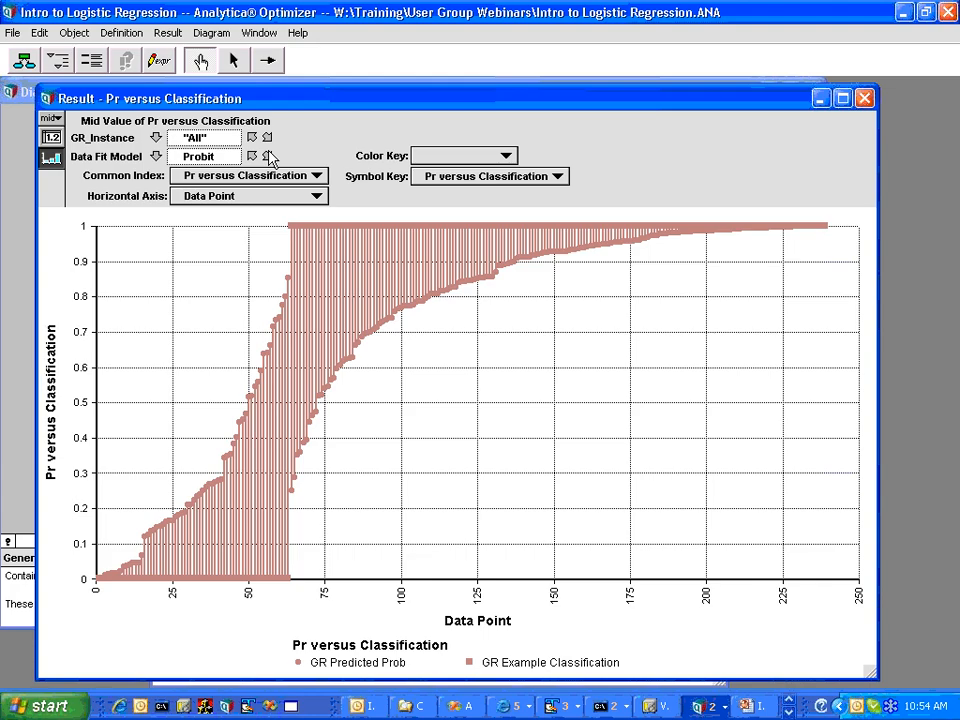
click(268, 157)
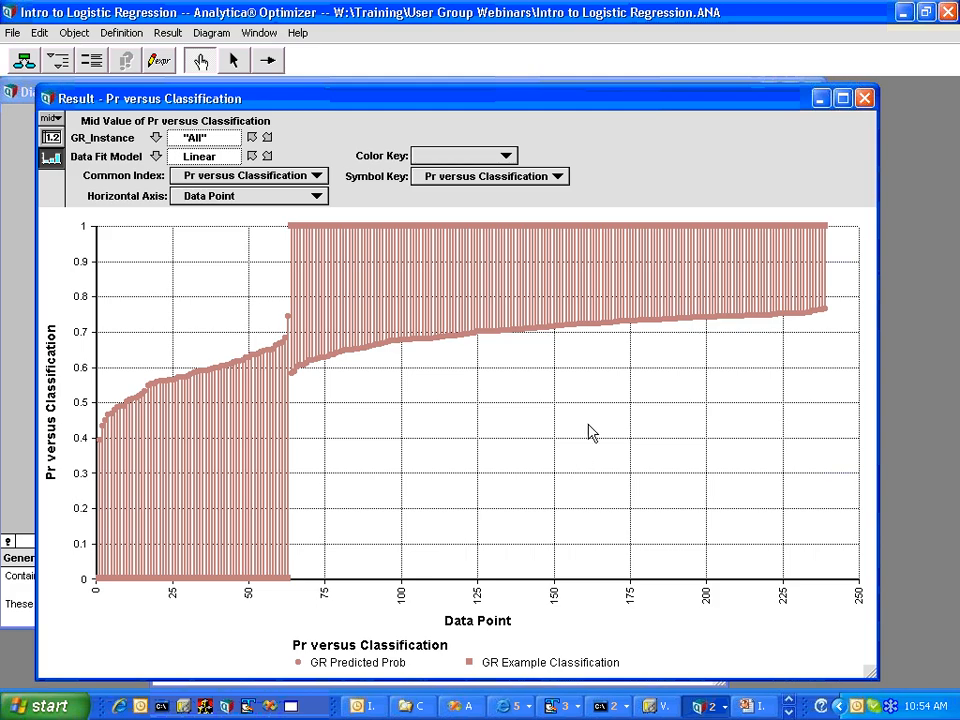
click(267, 157)
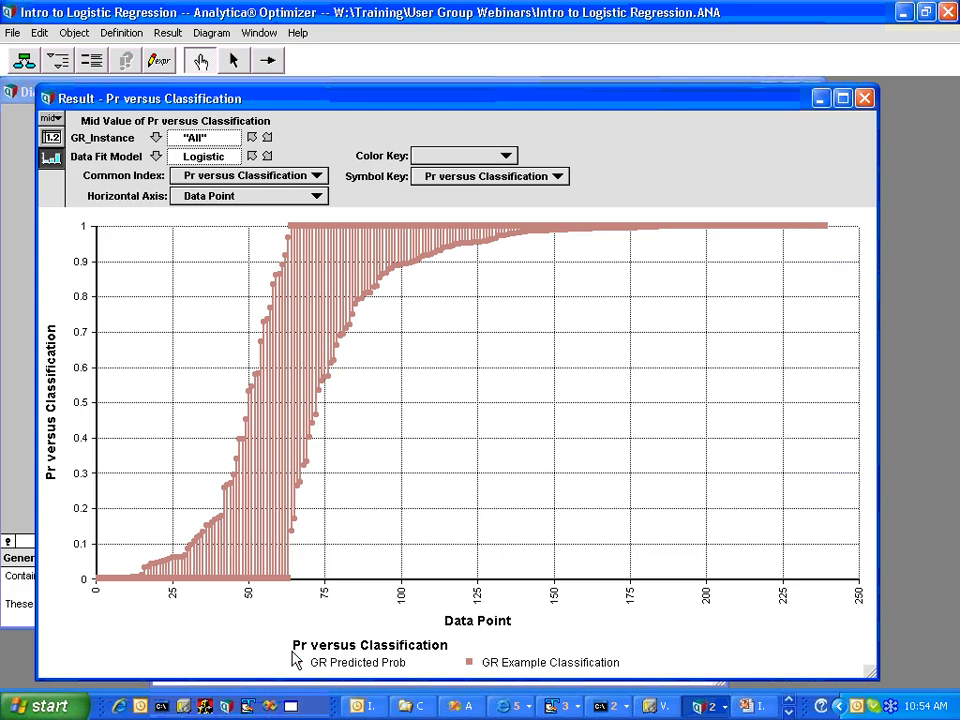
click(267, 157)
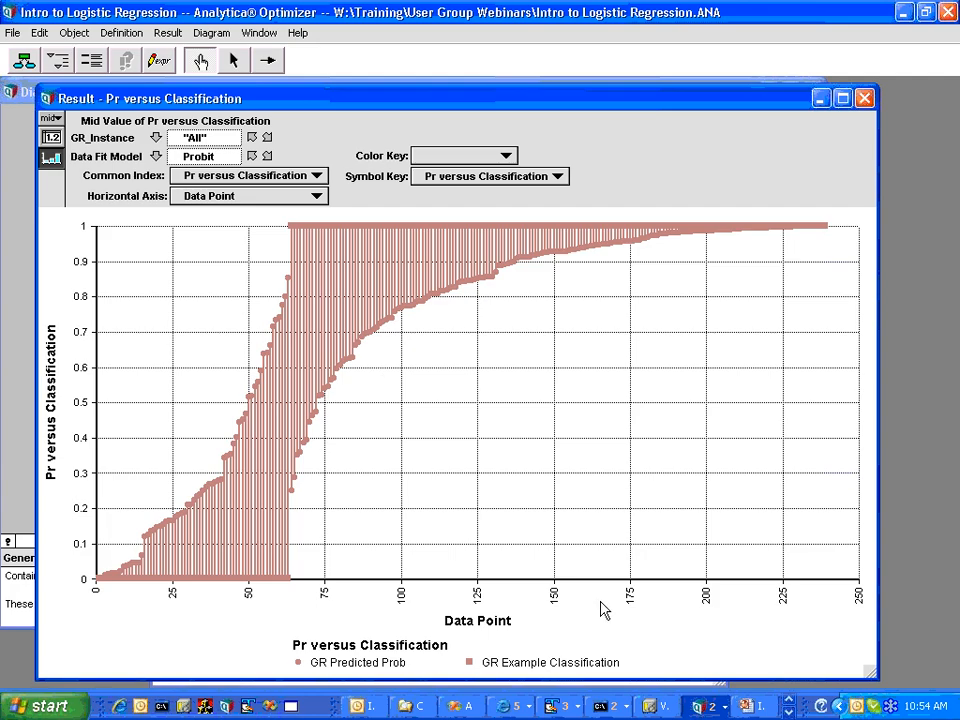
click(864, 99)
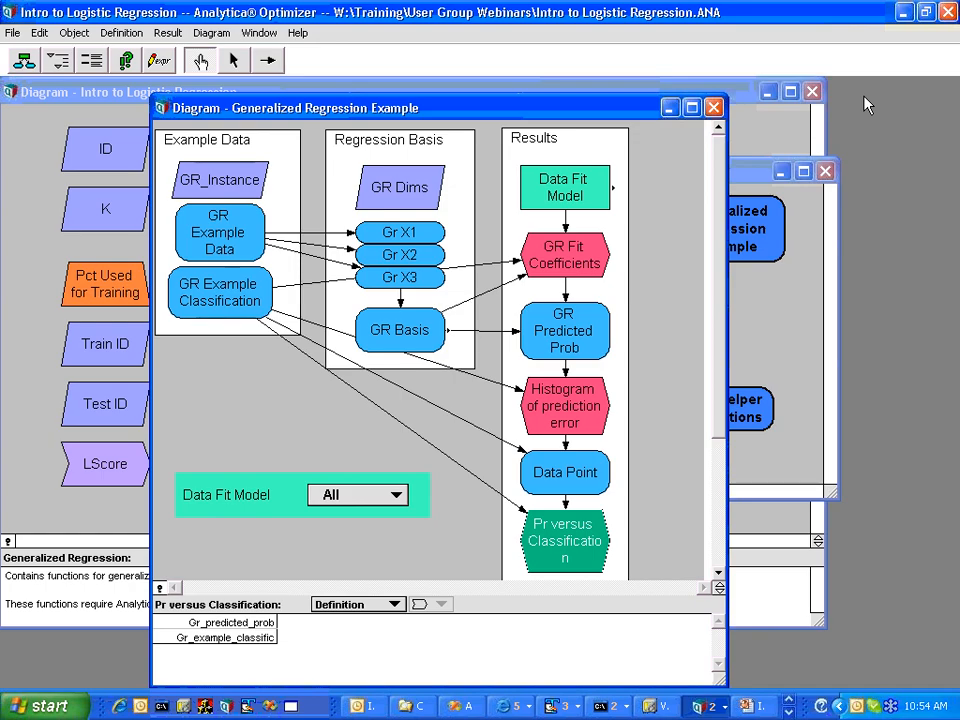
- Display the result table of GR Fit Coefficients, and examine the Logistic coefficient of the X1*X2 term
click(568, 250)
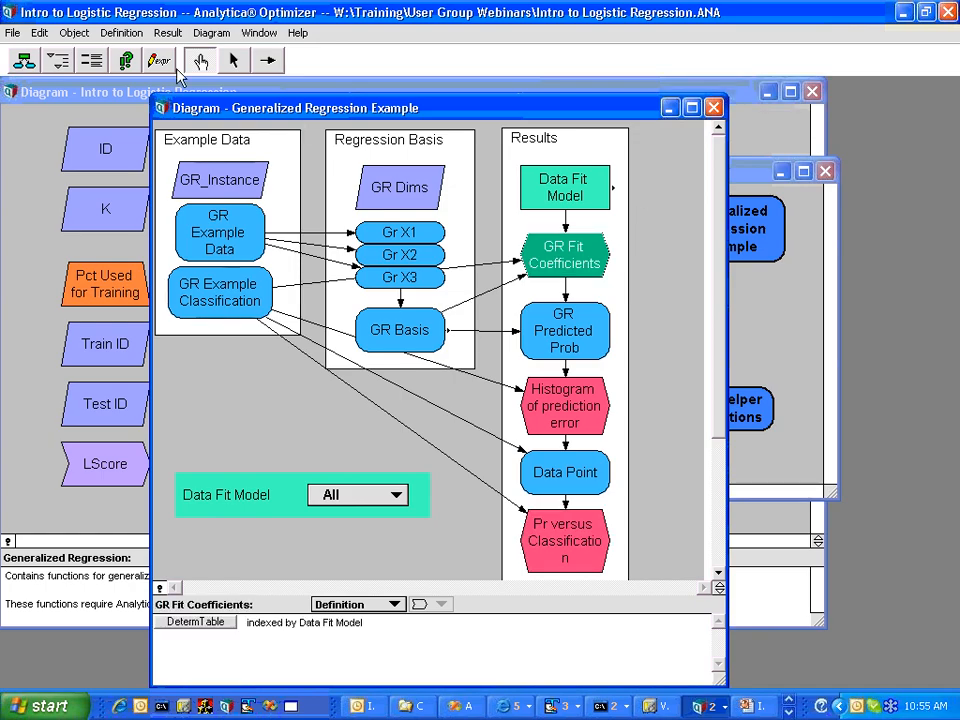
click(126, 60)
drag(531, 551, 360, 170)
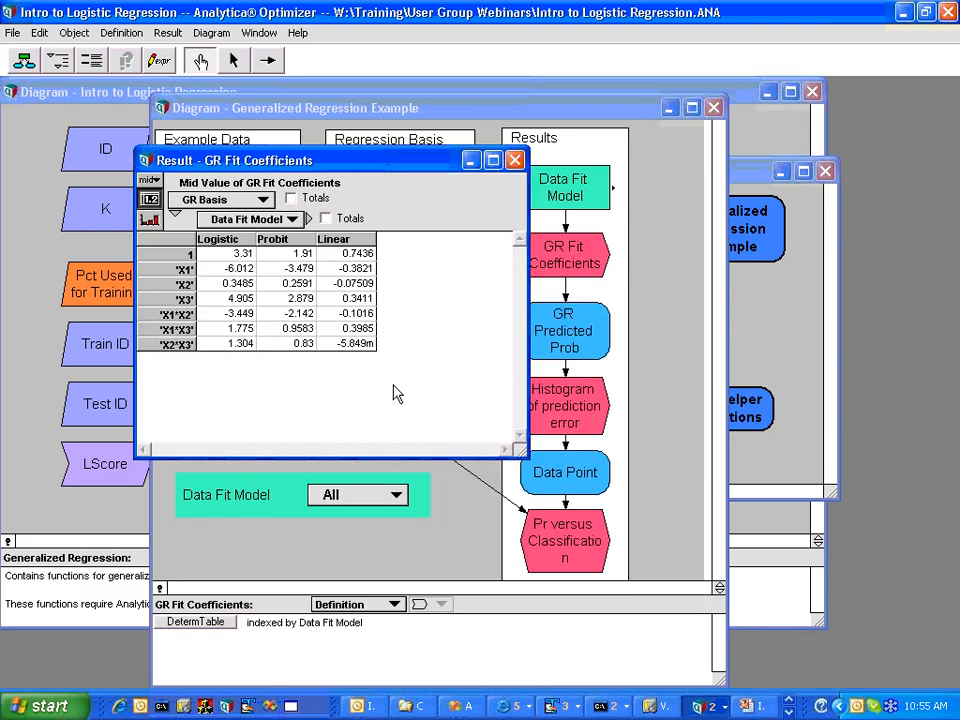
click(217, 315)
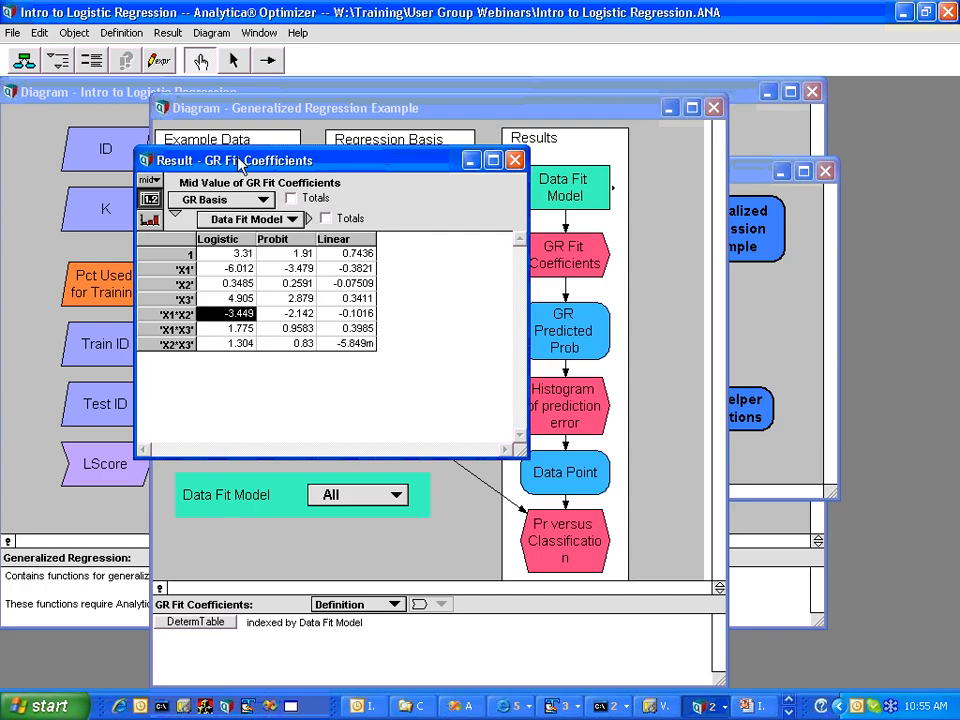
- Display the result table of GR Example Data side by side with the GR Fit Coefficients table
drag(245, 162, 842, 188)
click(219, 232)
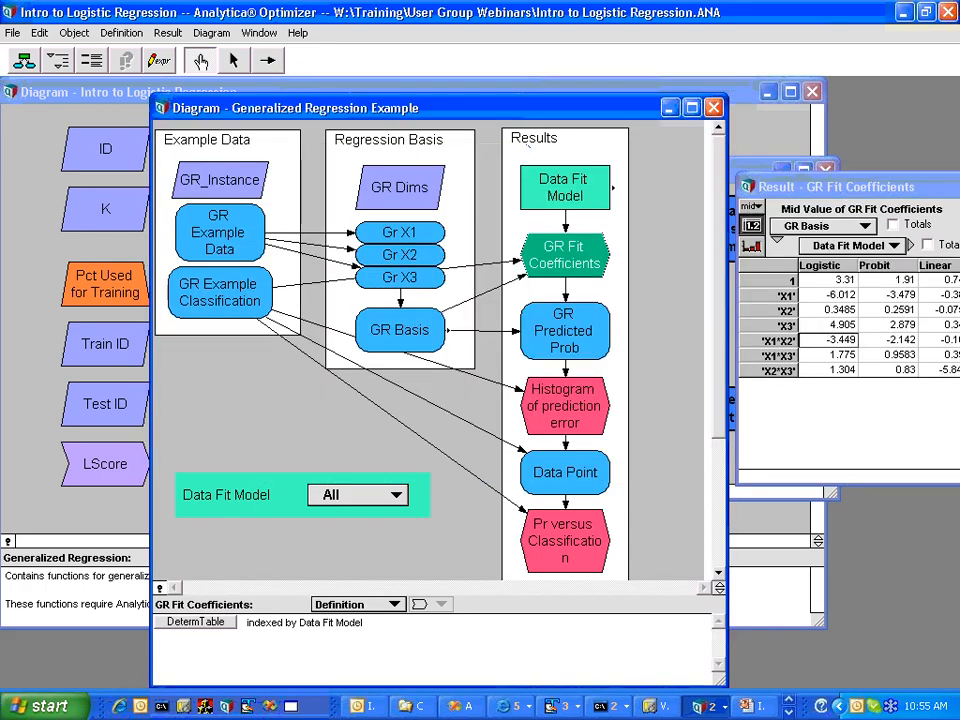
click(125, 60)
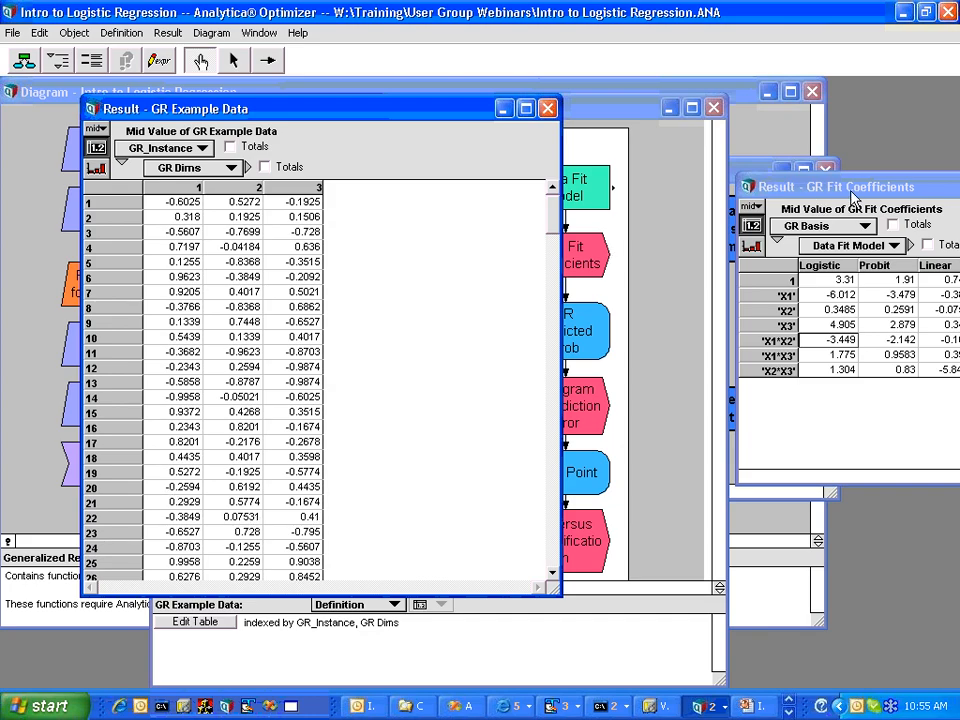
drag(883, 189, 702, 191)
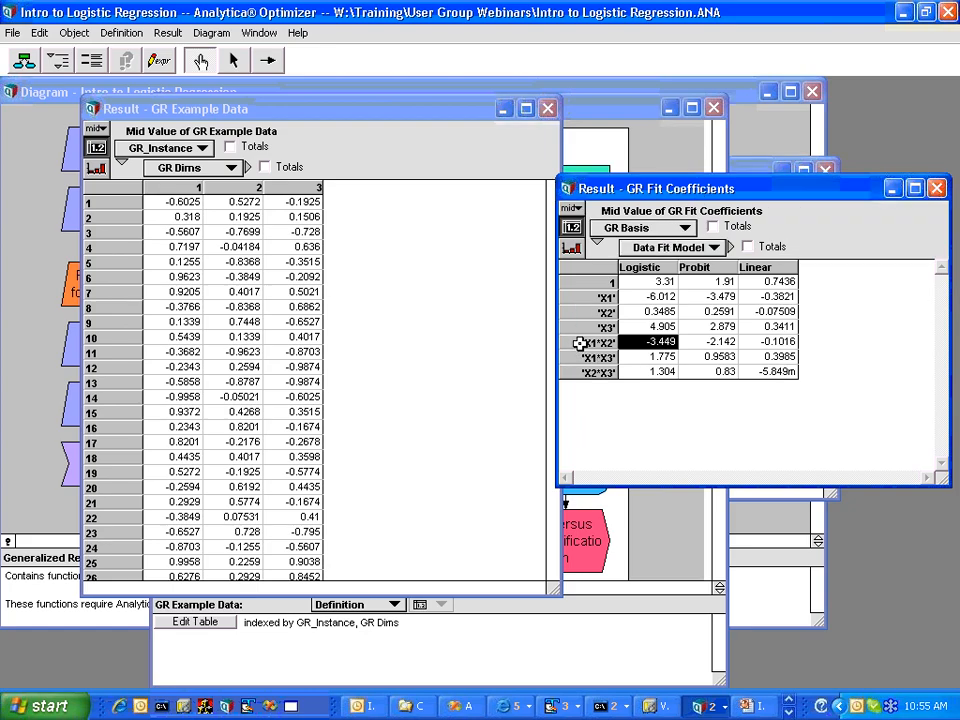
- Examine the Logistic coefficients of the cross-product terms and X1, and close both result tables
click(661, 358)
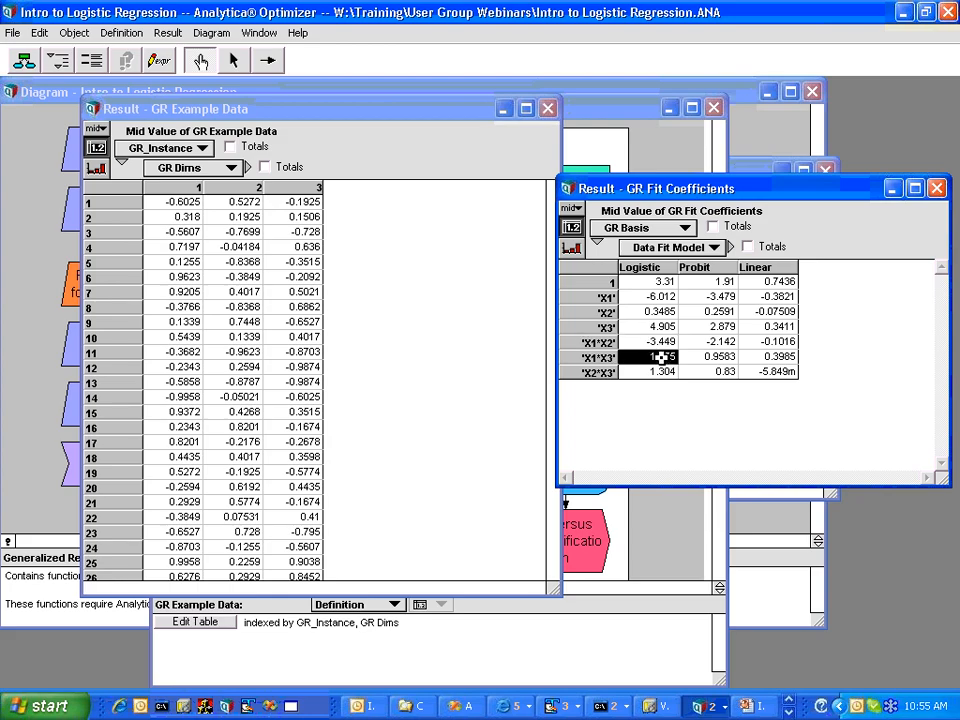
click(657, 370)
click(647, 342)
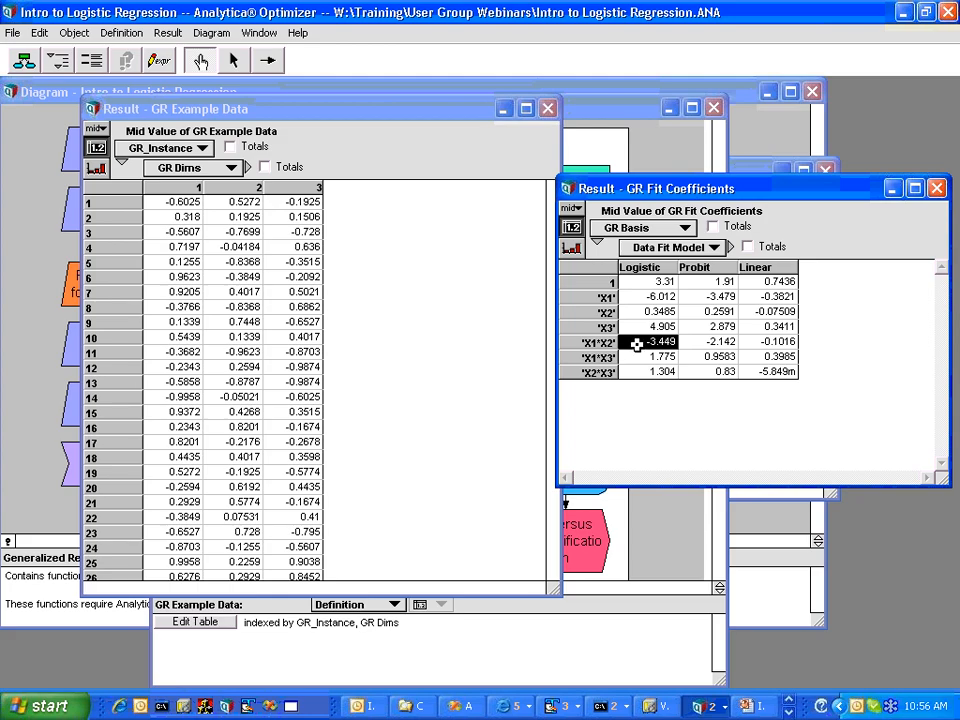
click(647, 297)
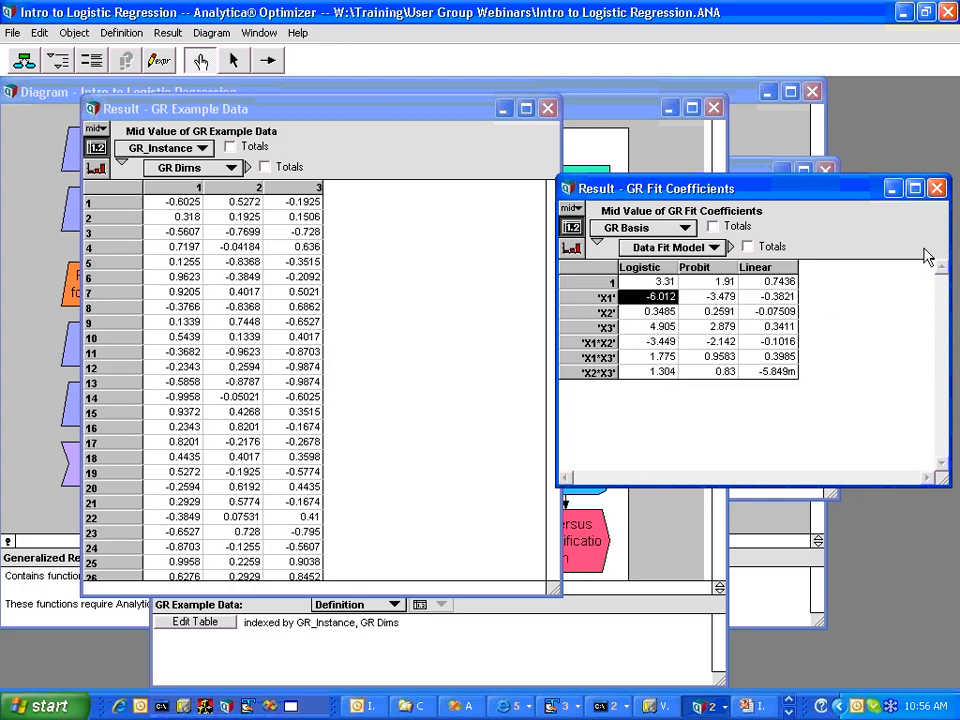
click(936, 190)
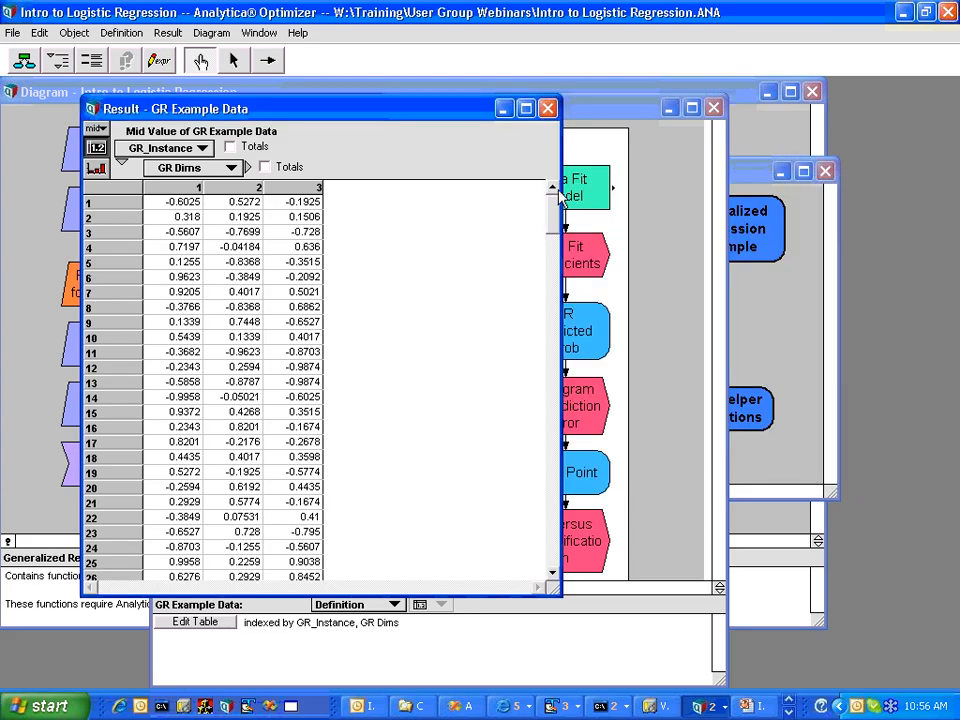
click(547, 108)
- Close the Generalized Regression Example diagram, and open Poisson Regression Example in the Generalized Regression module
click(645, 213)
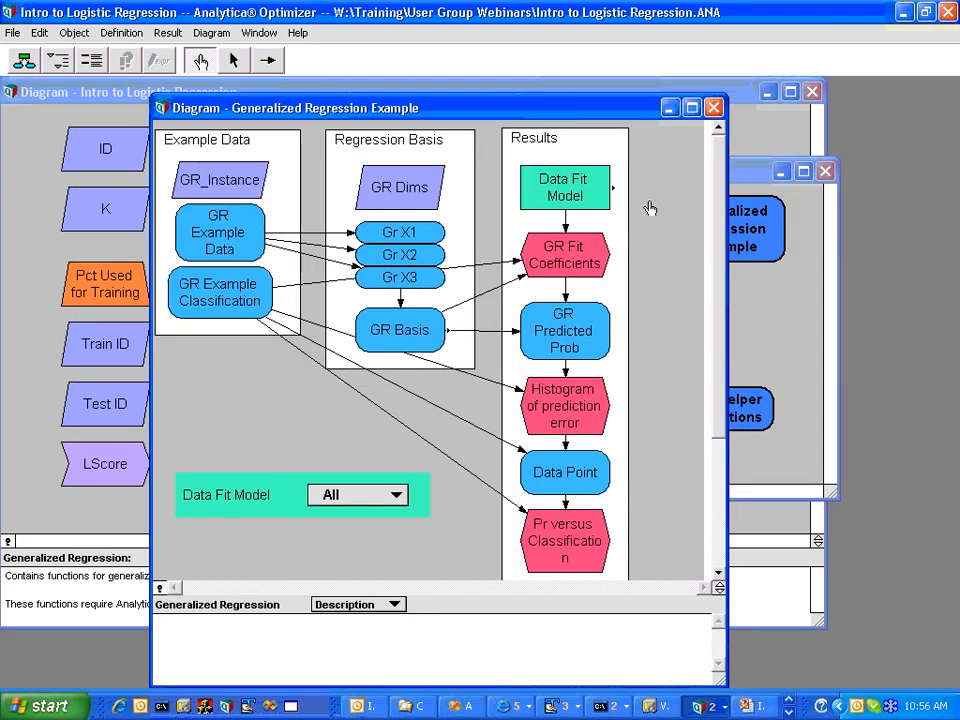
click(713, 108)
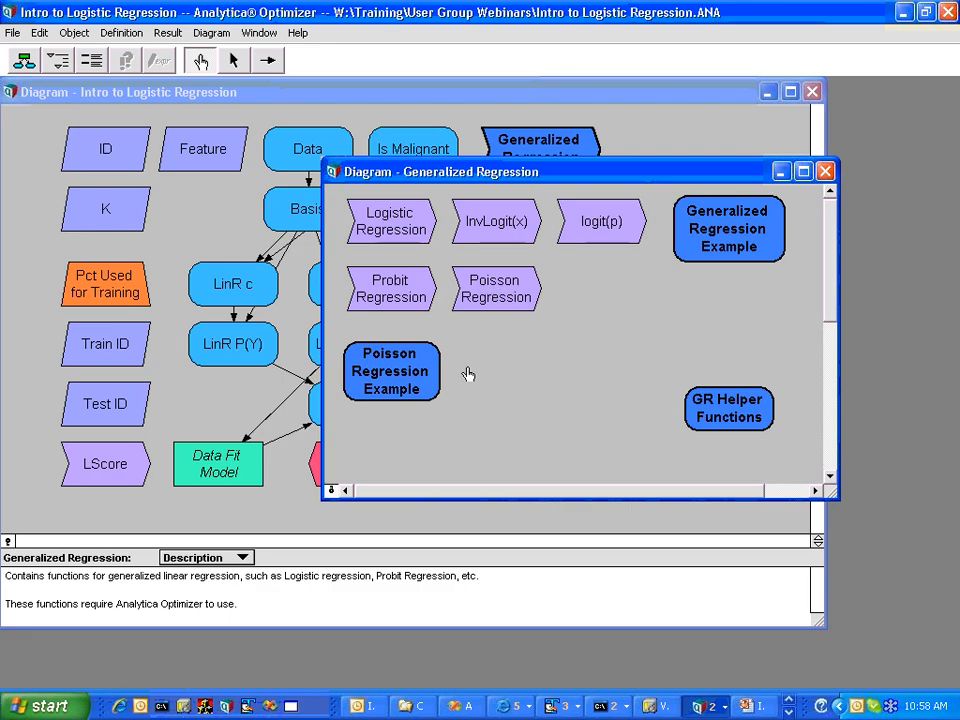
double_click(409, 369)
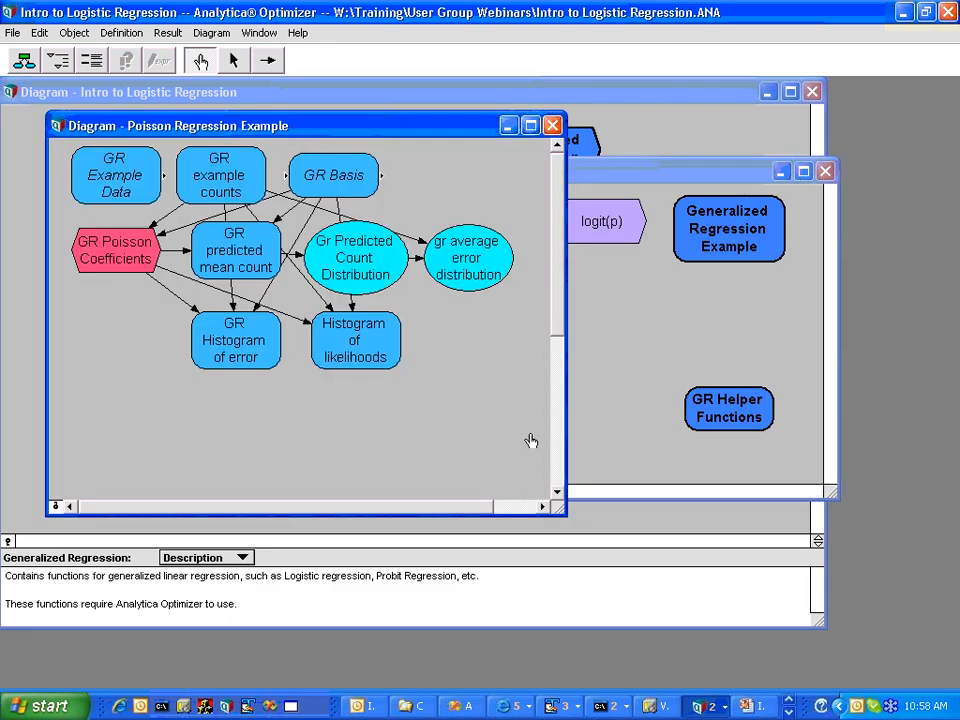
- Display the result tables of GR Example Data and GR example counts, arranged so the Poisson Regression Example nodes remain accessible
click(97, 188)
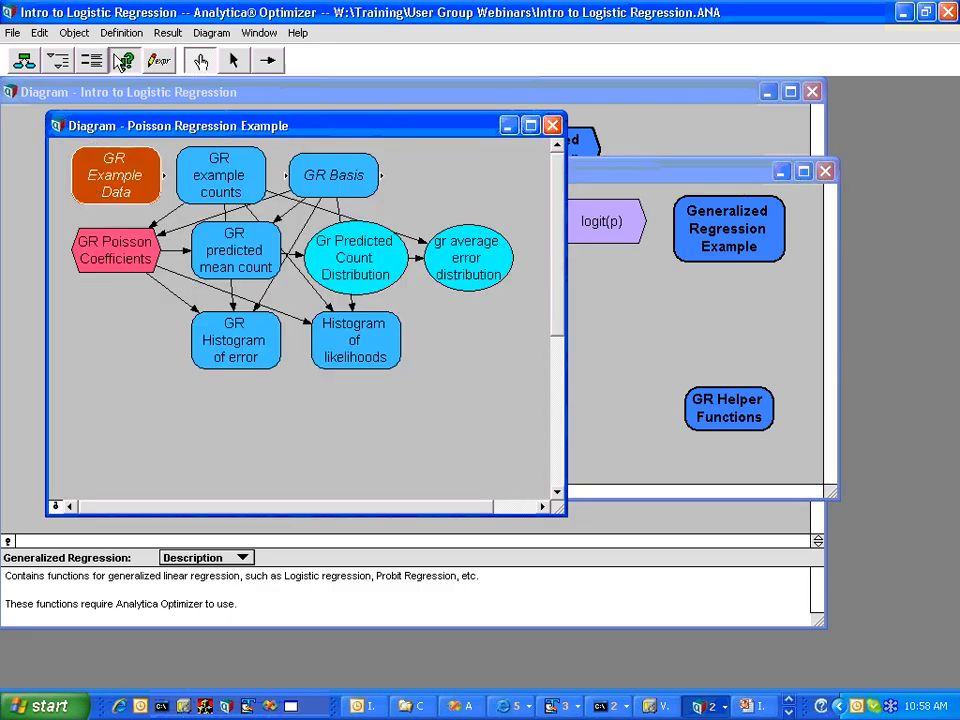
click(122, 61)
drag(313, 120, 278, 208)
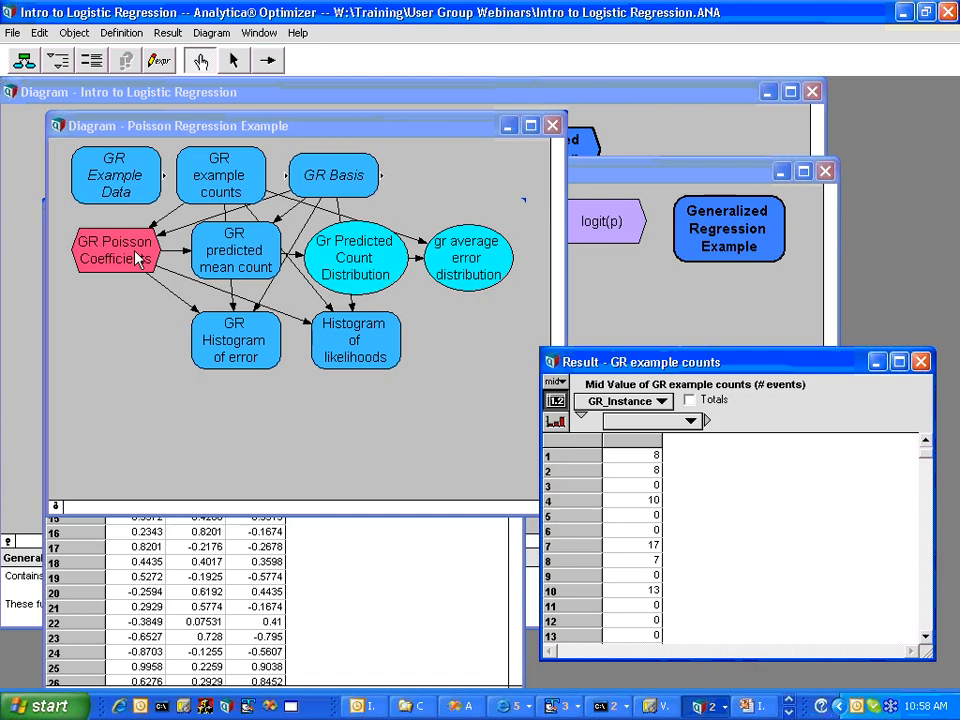
- Examine the Poisson_regression definition of GR Poisson Coefficients and its result table by GR Basis, and close the table
click(140, 258)
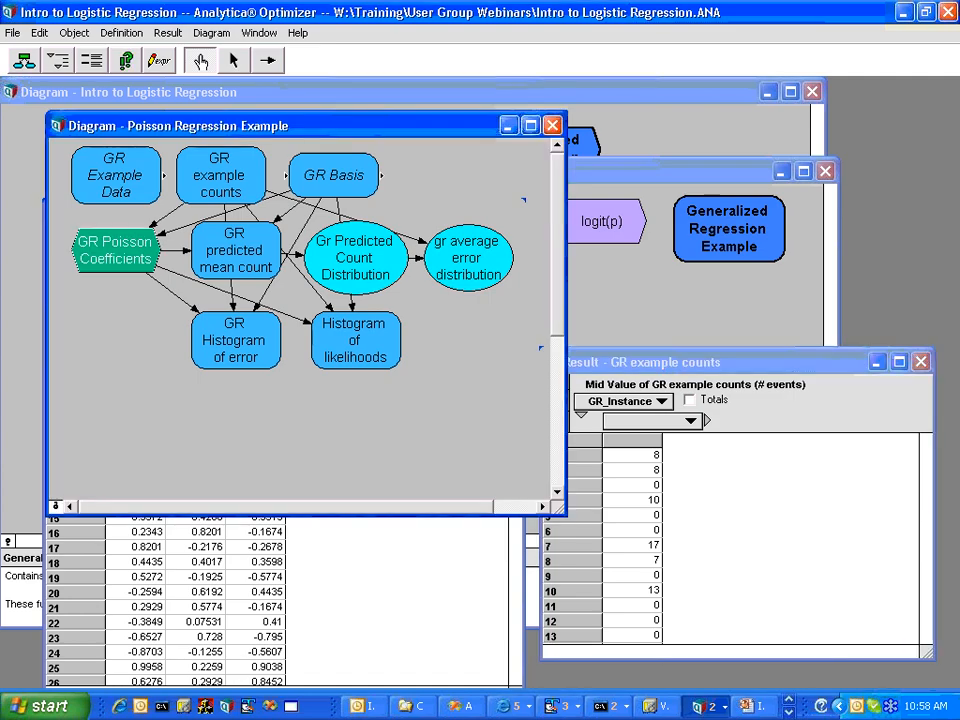
click(158, 61)
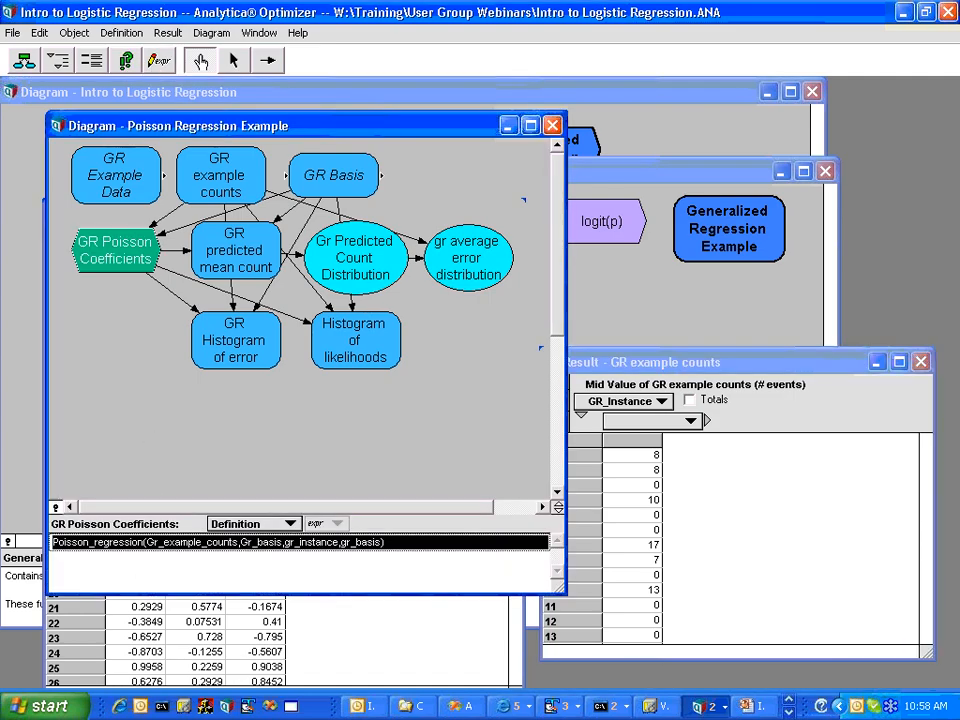
click(410, 546)
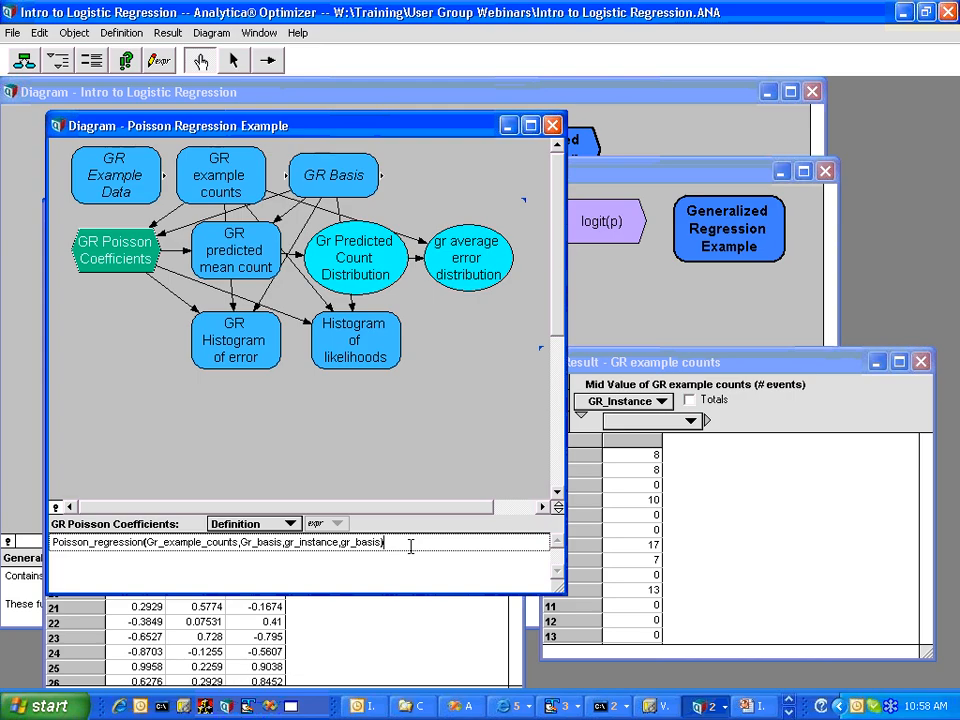
key(ctrl+r)
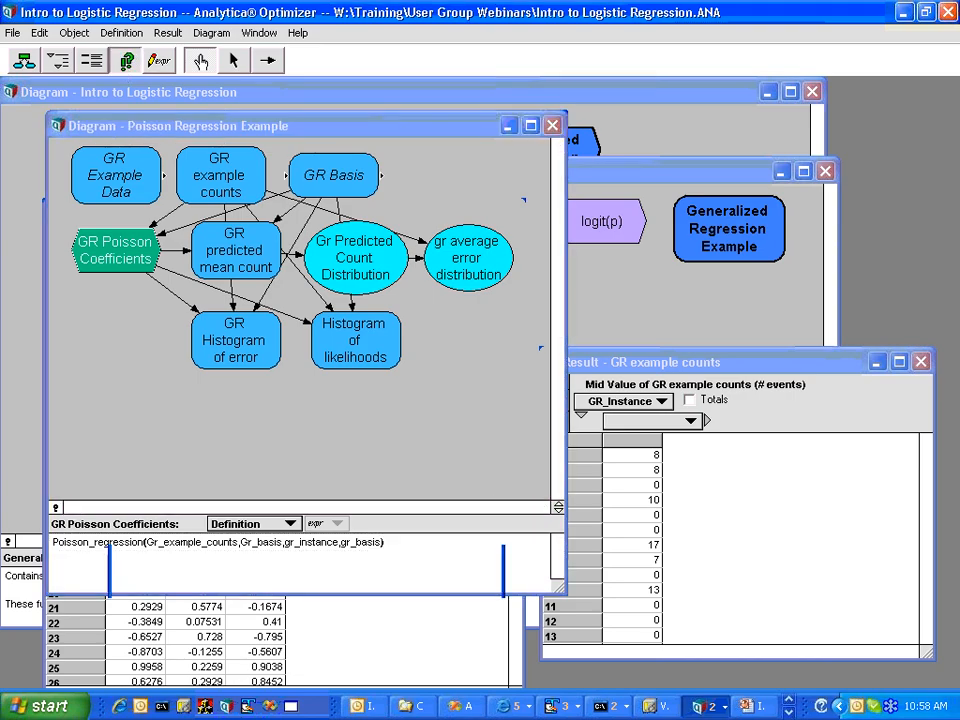
drag(364, 540, 368, 304)
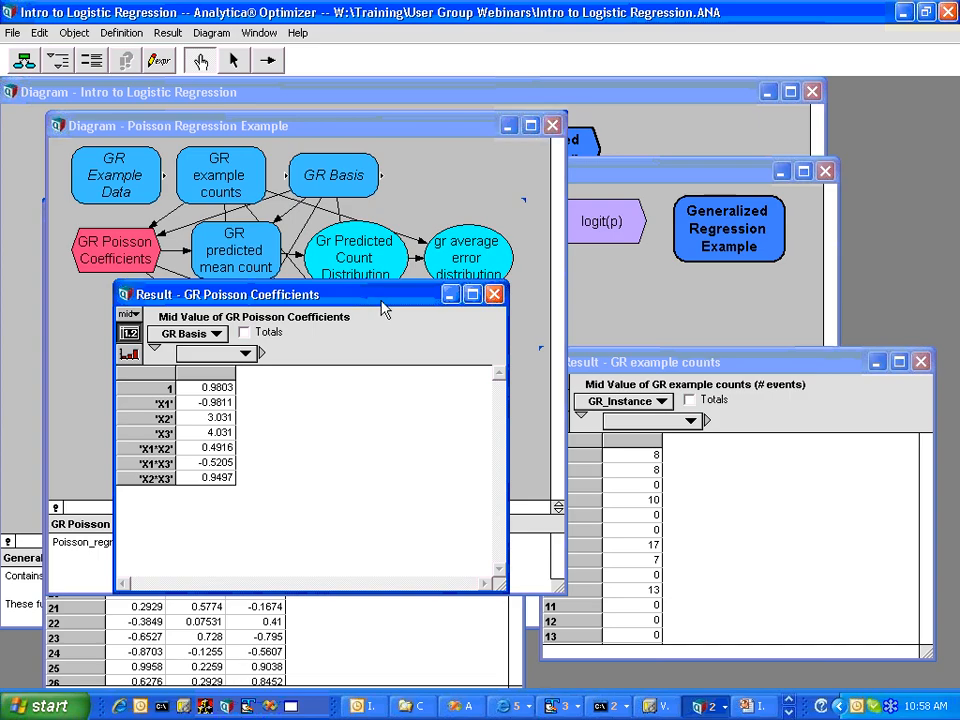
click(493, 294)
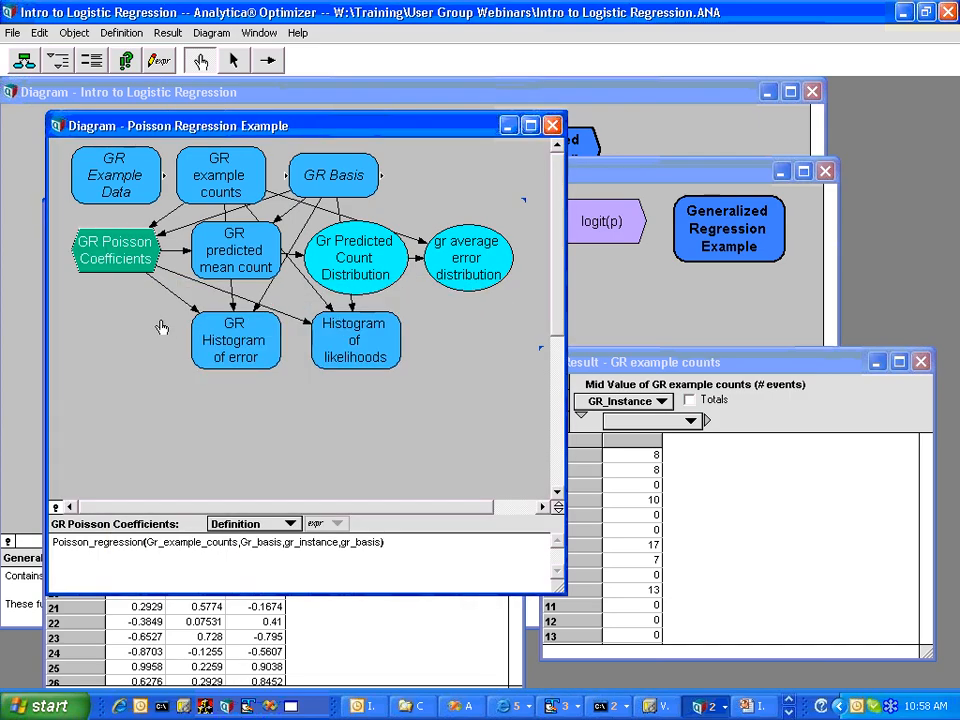
- Examine the definition of GR predicted mean count, focusing on the exp function around the sum over Gr_basis
click(235, 250)
click(321, 542)
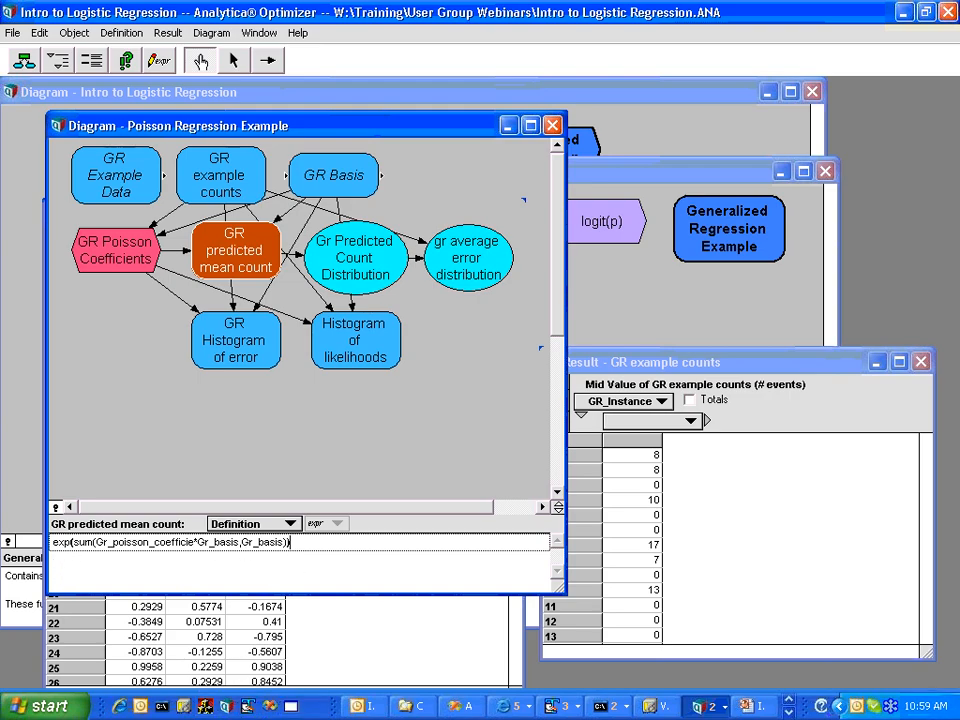
double_click(61, 542)
- View the GR predicted mean count result as a graph against GR example counts and as a table, and close it
click(129, 62)
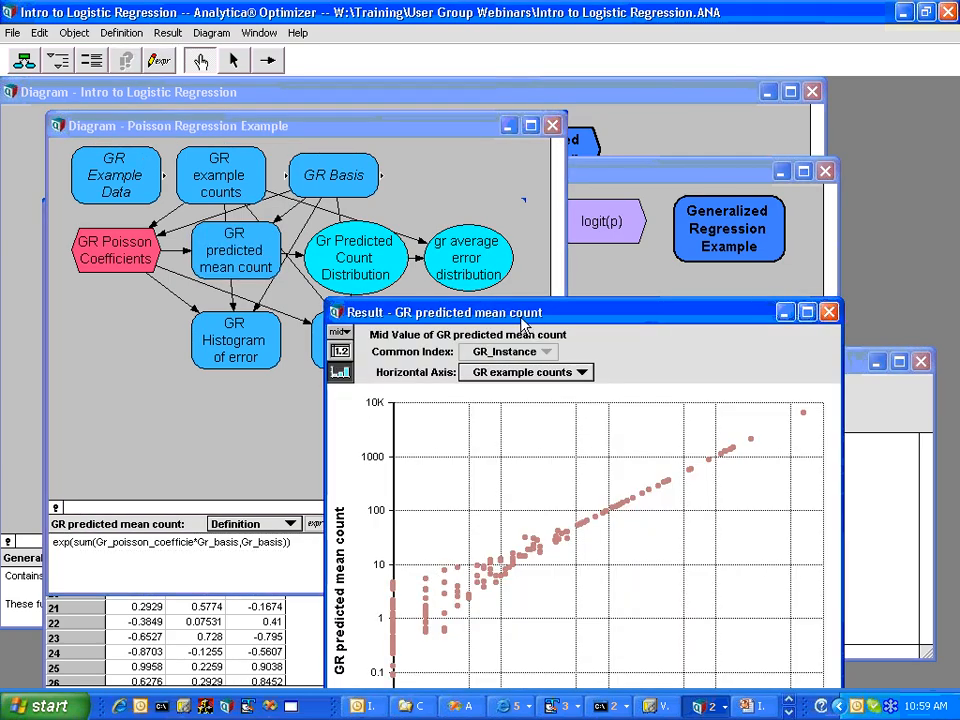
drag(470, 312, 405, 229)
click(274, 268)
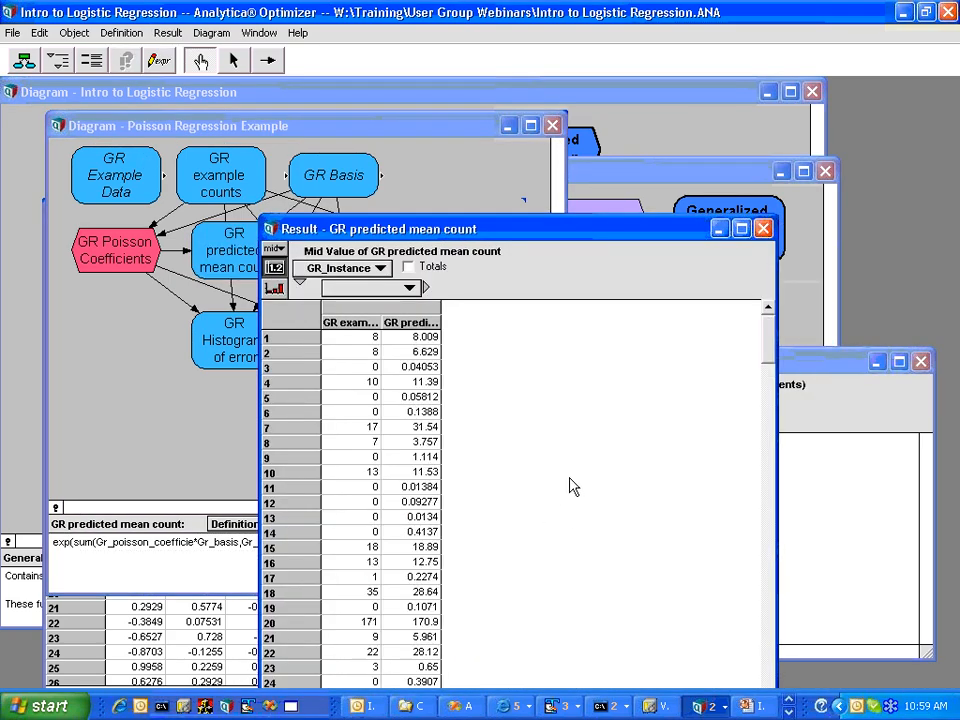
drag(465, 229, 459, 136)
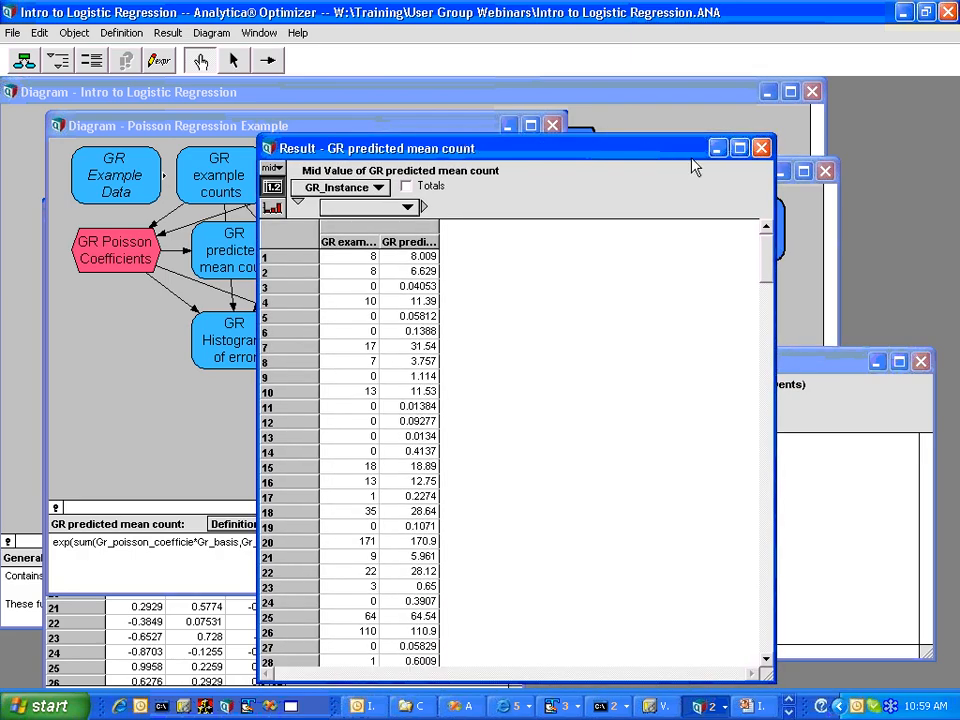
click(761, 148)
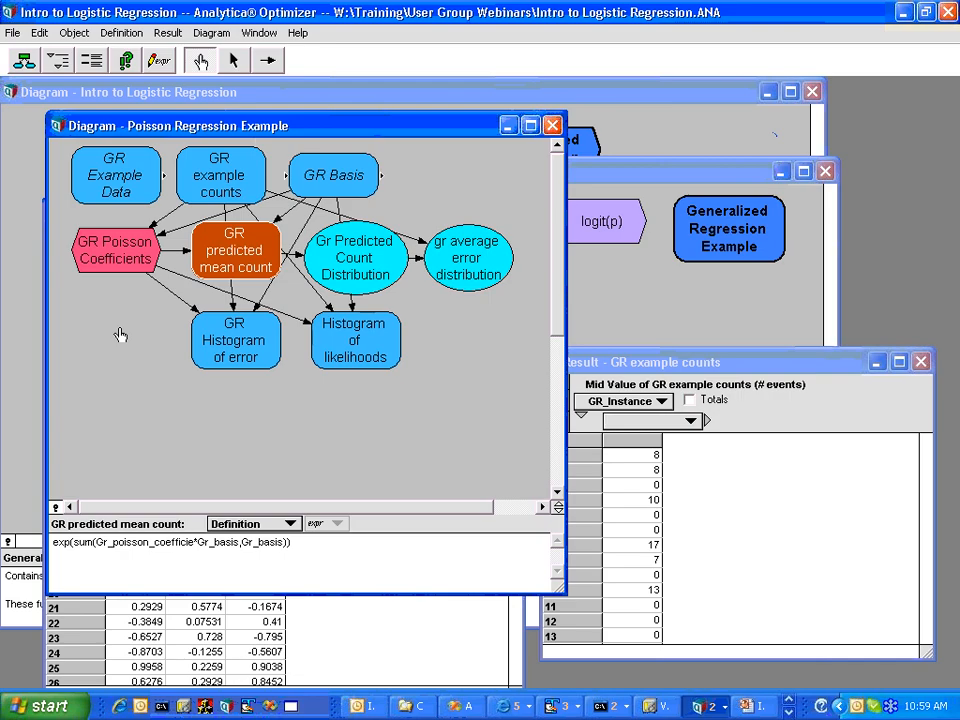
- Reopen the GR predicted mean count table, compare actual and predicted counts for instances 1, 10 and 7, and close it
click(126, 60)
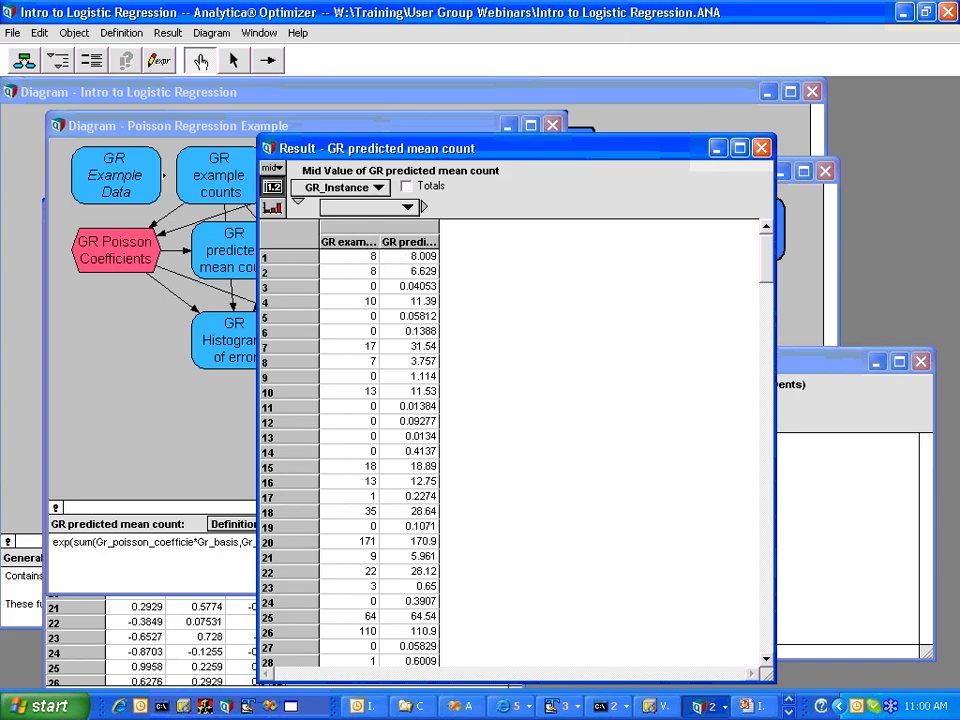
click(284, 256)
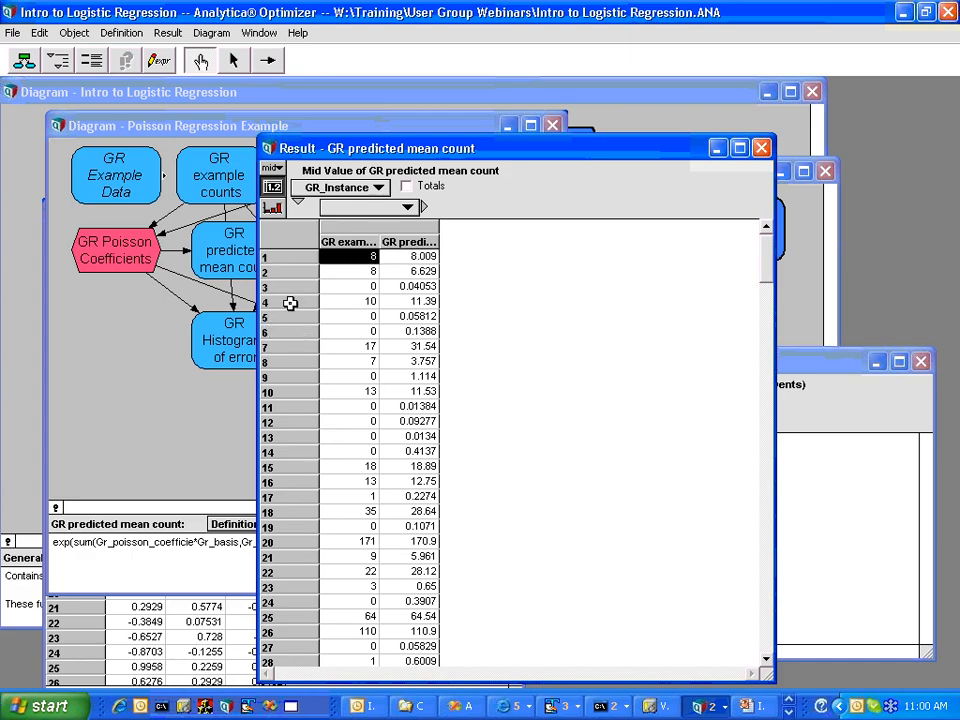
click(408, 391)
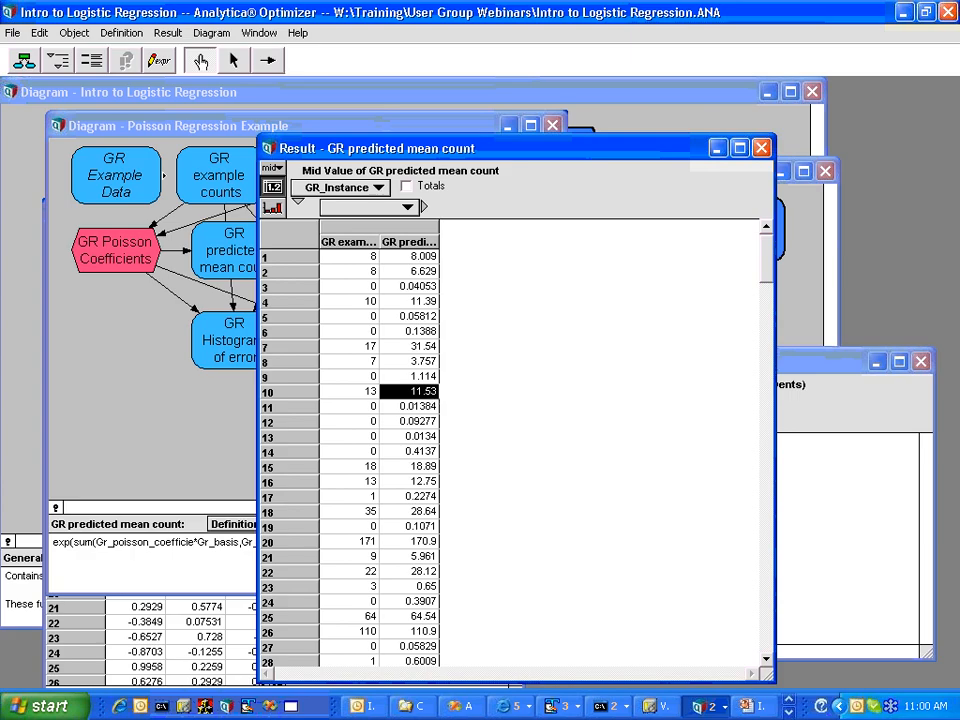
click(345, 391)
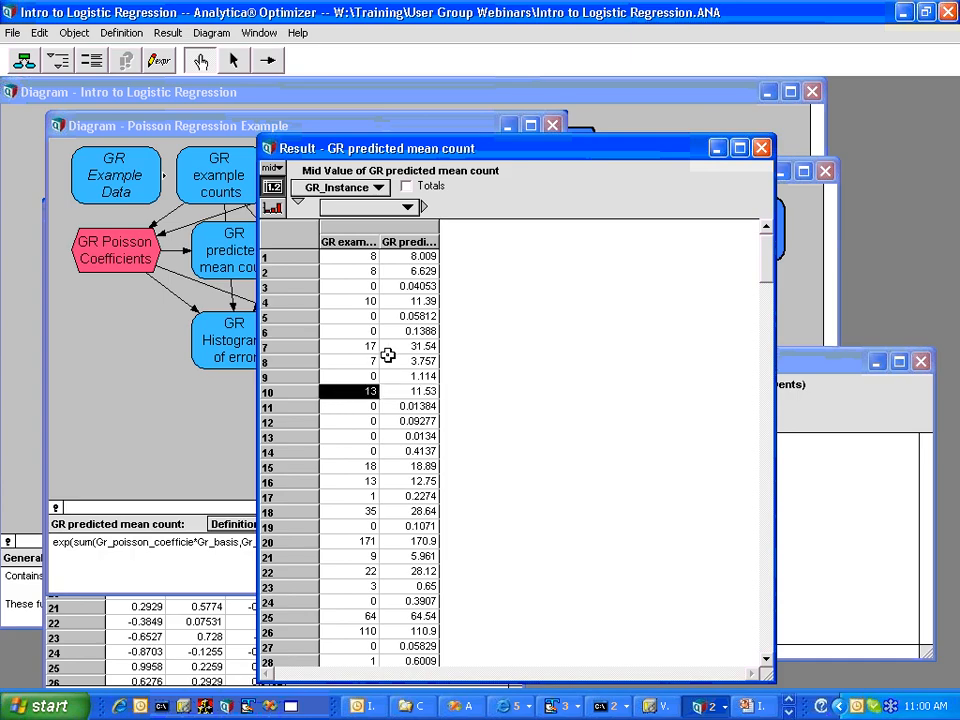
click(284, 358)
click(283, 347)
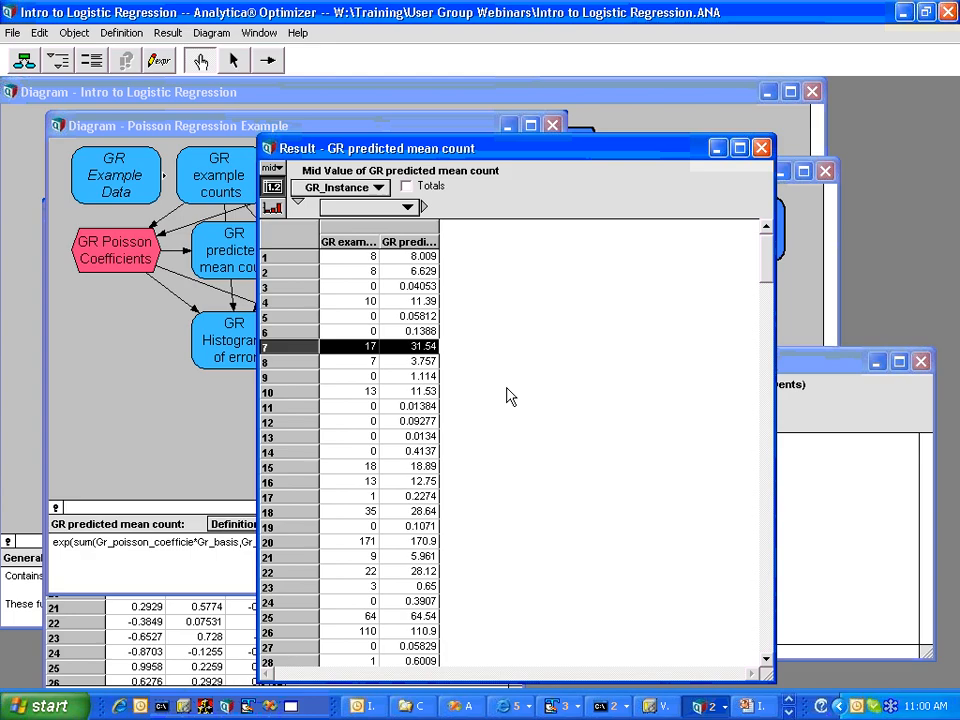
click(761, 148)
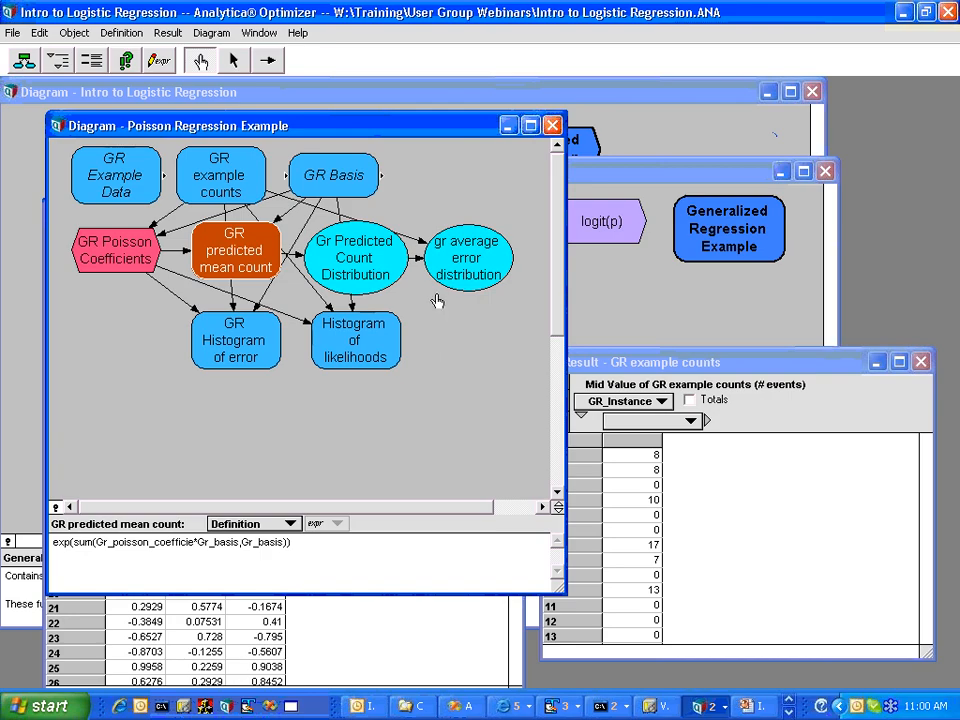
- Display Gr Predicted Count Distribution in an enlarged graph window, with the key left blank to plot a single GR_Instance
click(372, 261)
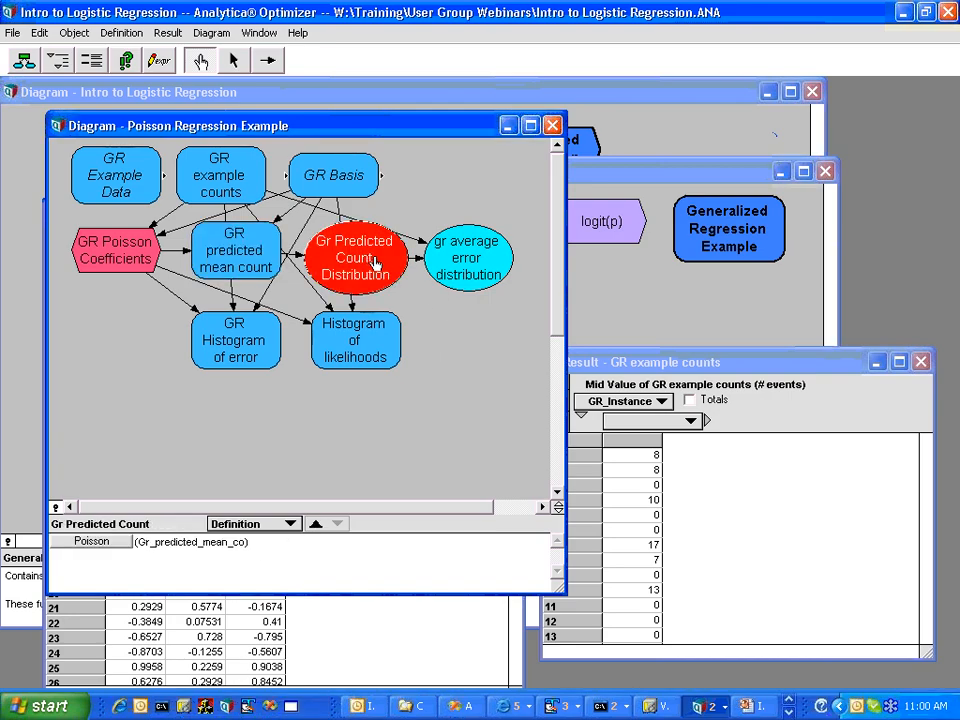
click(126, 60)
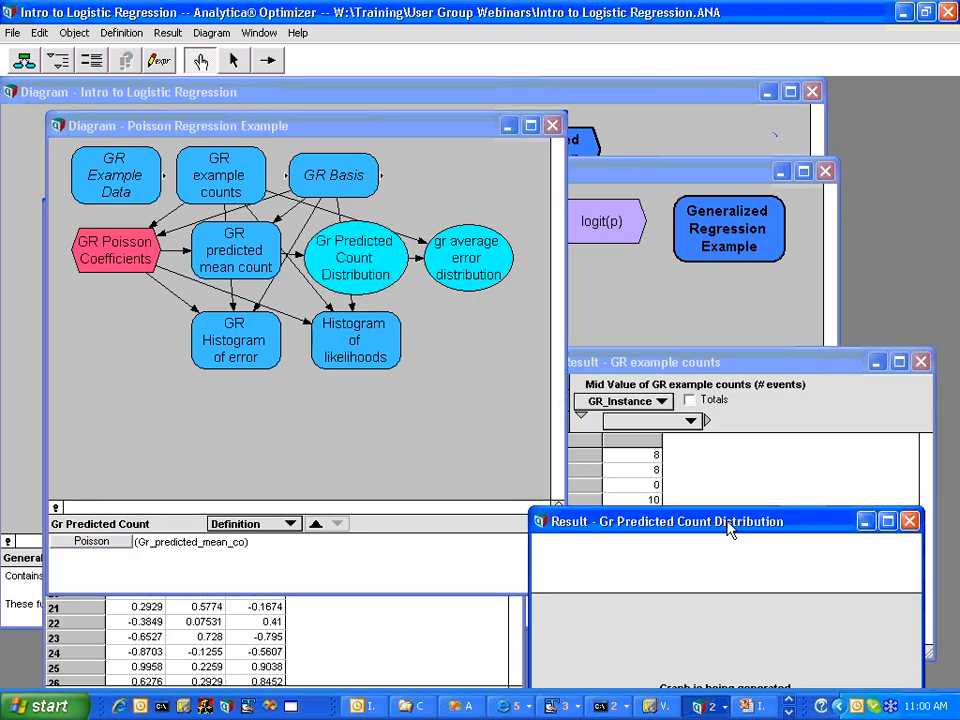
mouse_move(730, 530)
mouse_down()
mouse_move(669, 484)
mouse_move(408, 225)
mouse_up()
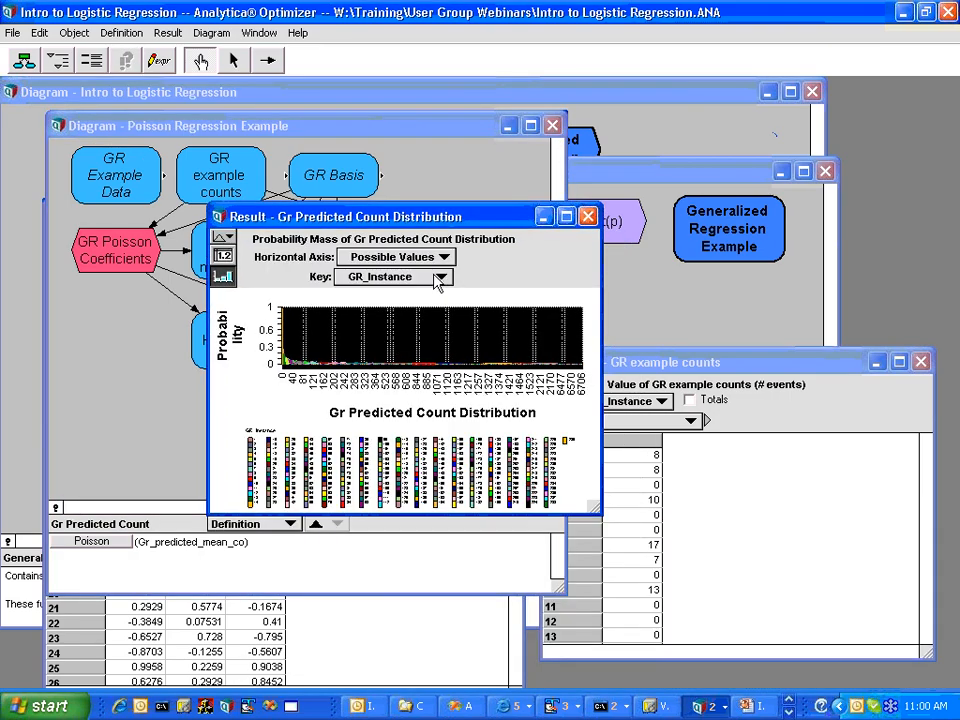
drag(596, 513, 855, 666)
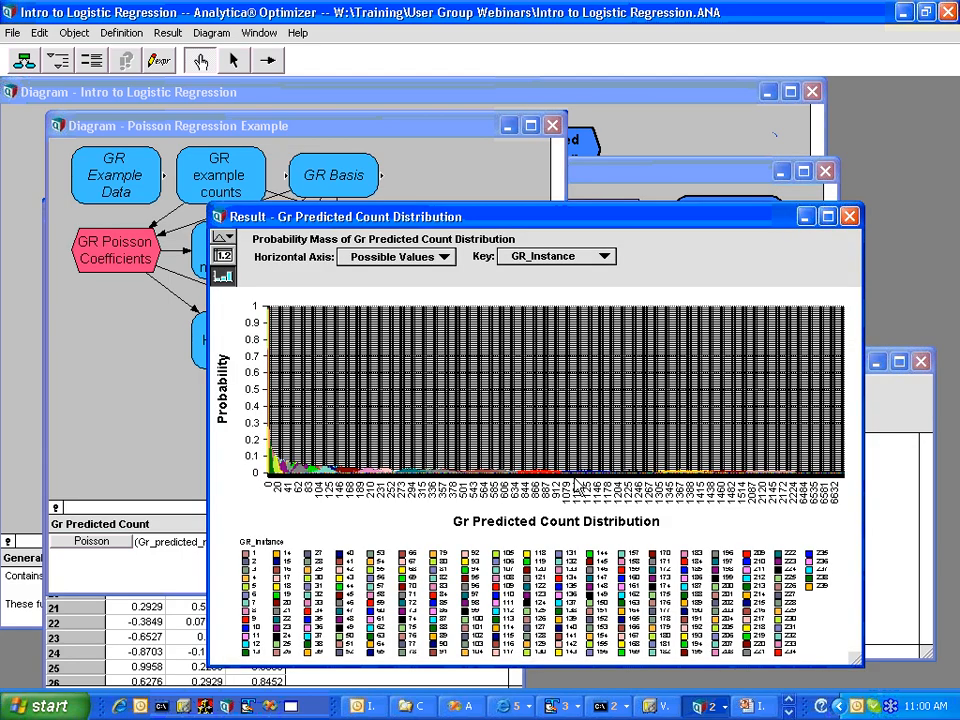
click(525, 258)
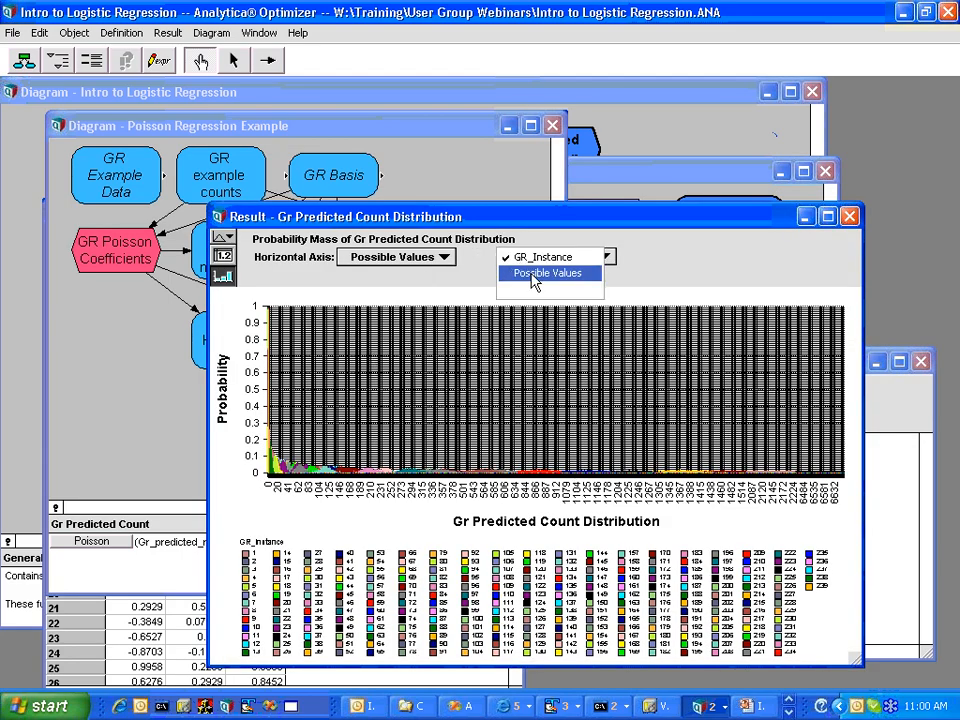
click(533, 291)
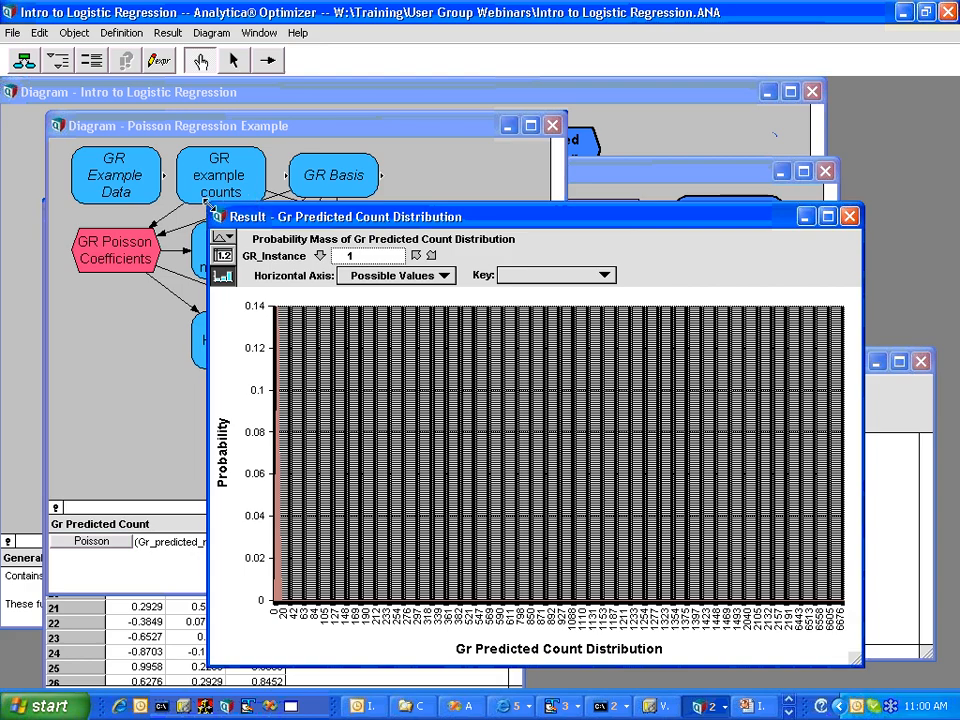
drag(209, 204, 104, 176)
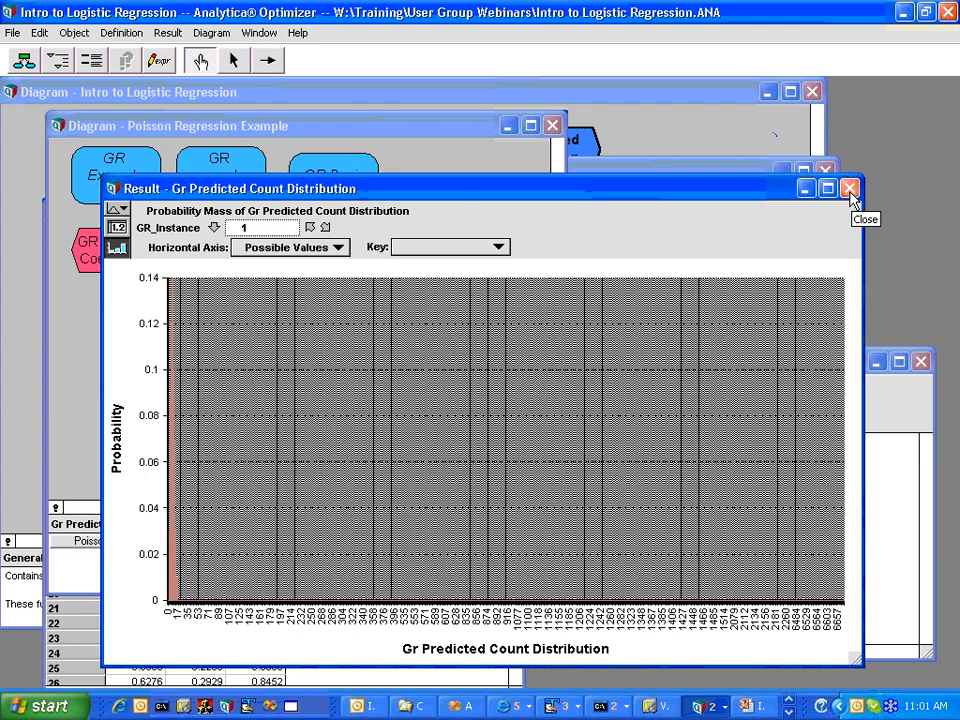
- Set the graph's grid style to None, view the probability mass for GR_Instance 2, and close the result
double_click(378, 402)
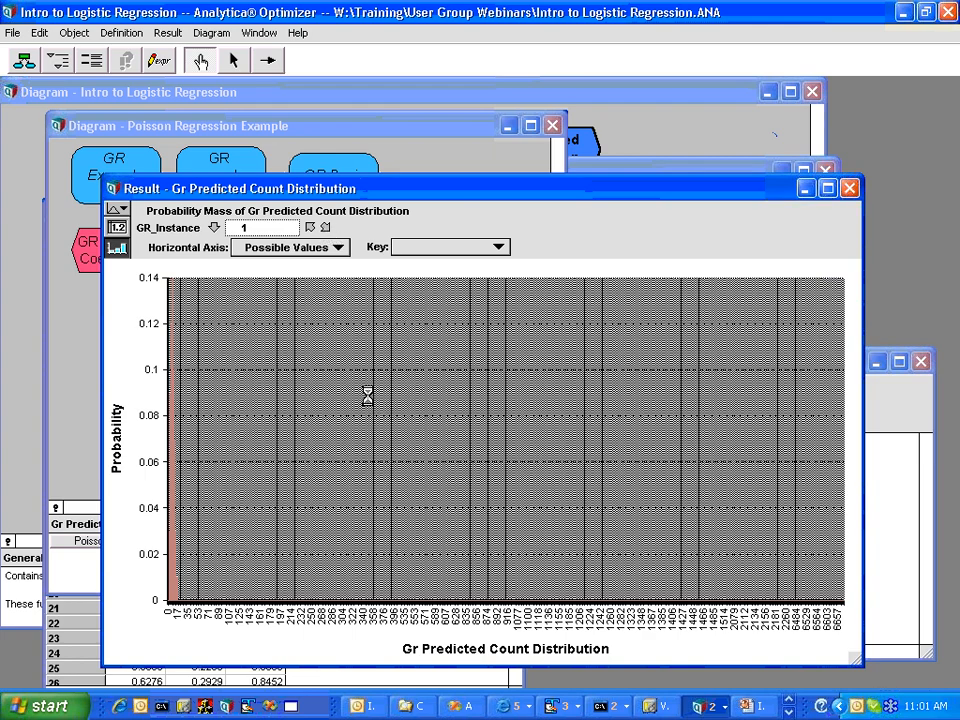
click(370, 165)
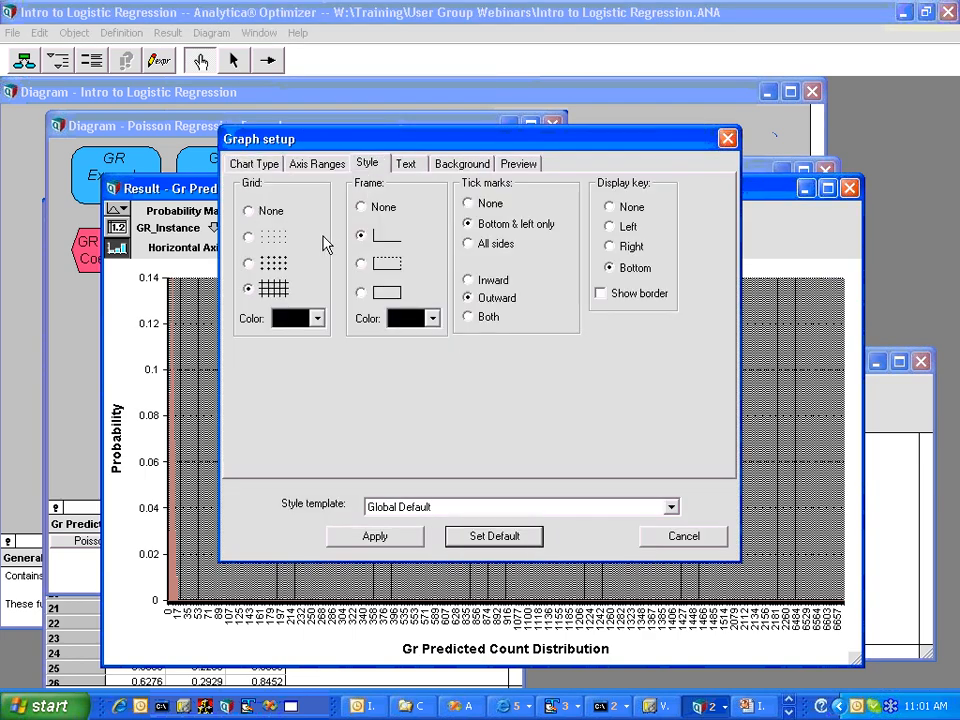
click(248, 211)
click(378, 538)
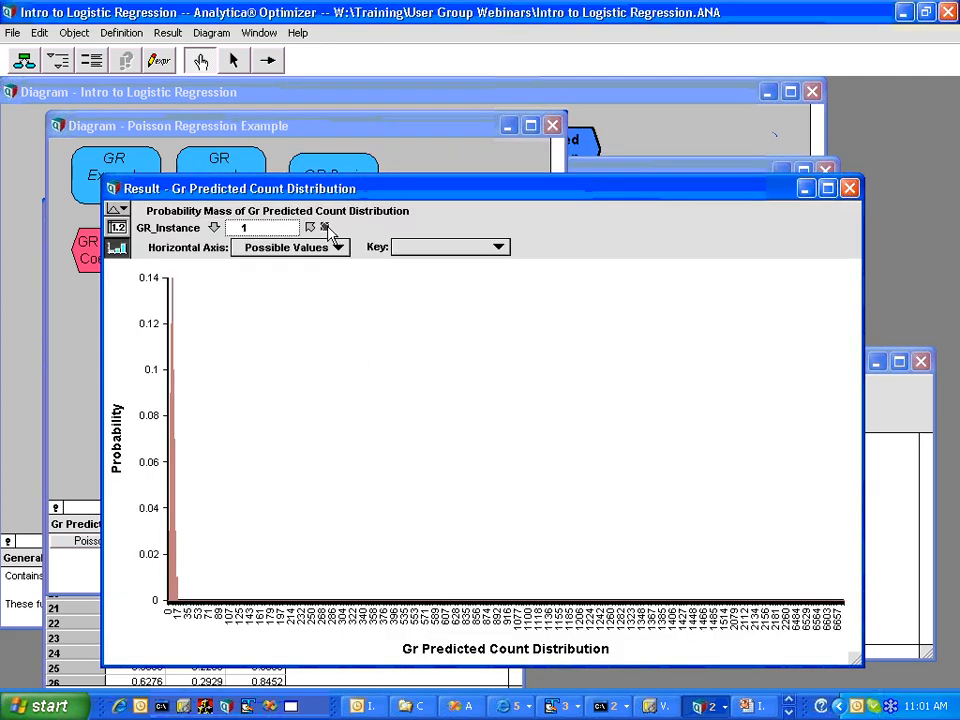
click(325, 228)
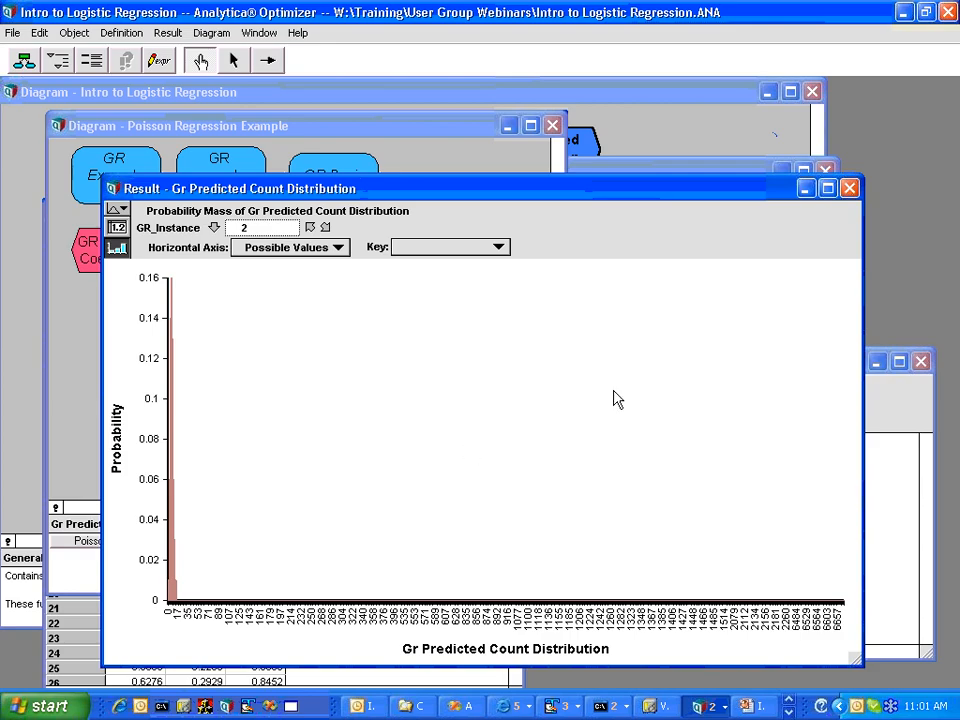
click(849, 189)
- Examine the definition and probability density graph of gr average error distribution, and close the graph
click(476, 272)
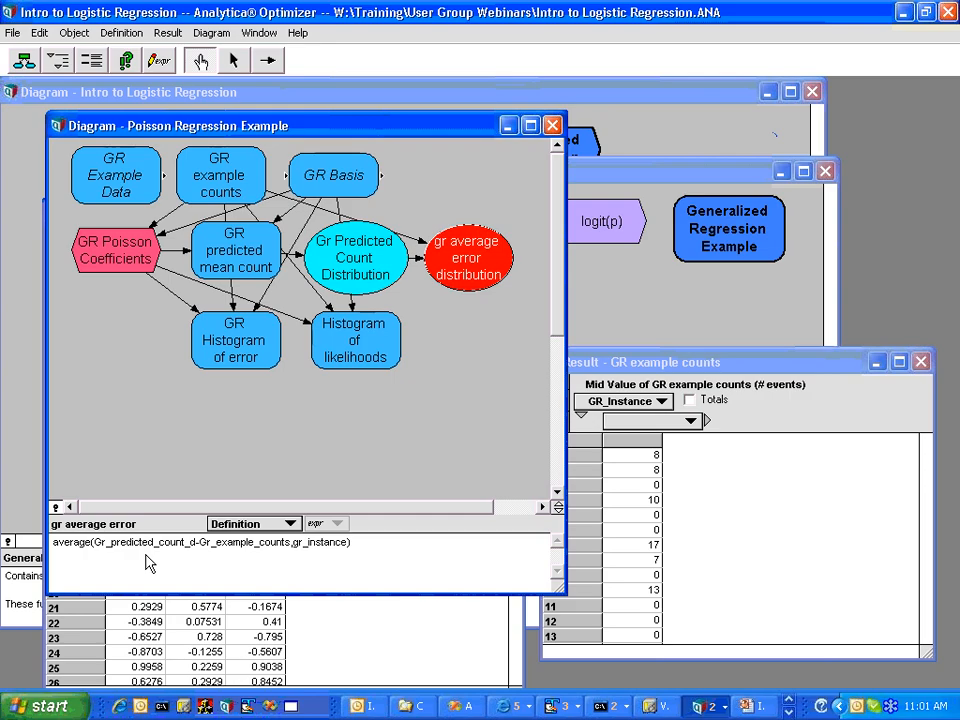
click(126, 60)
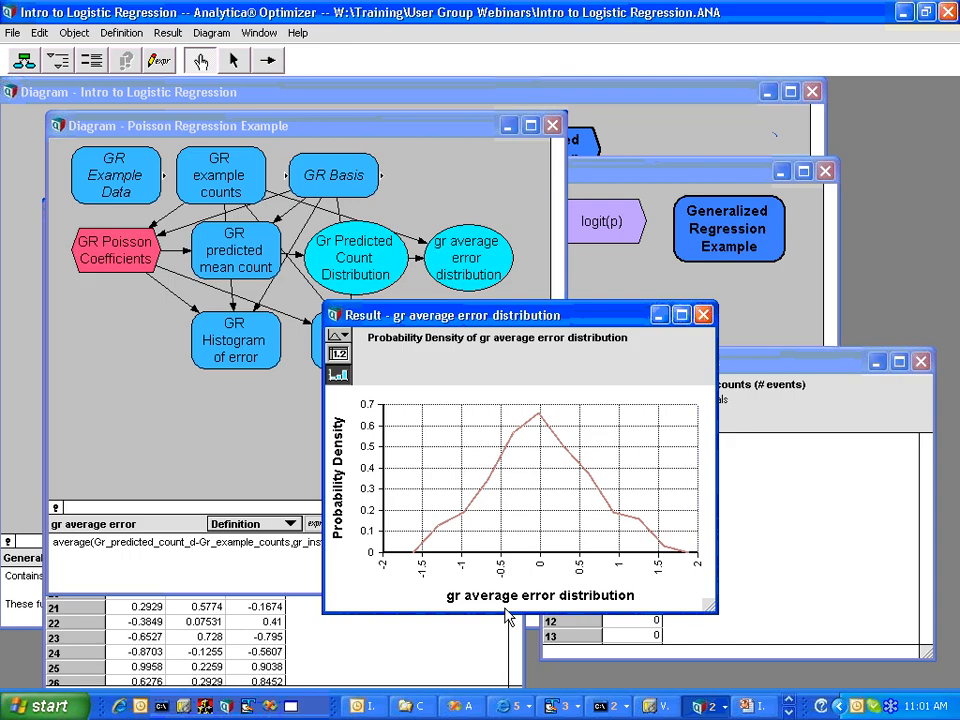
click(704, 315)
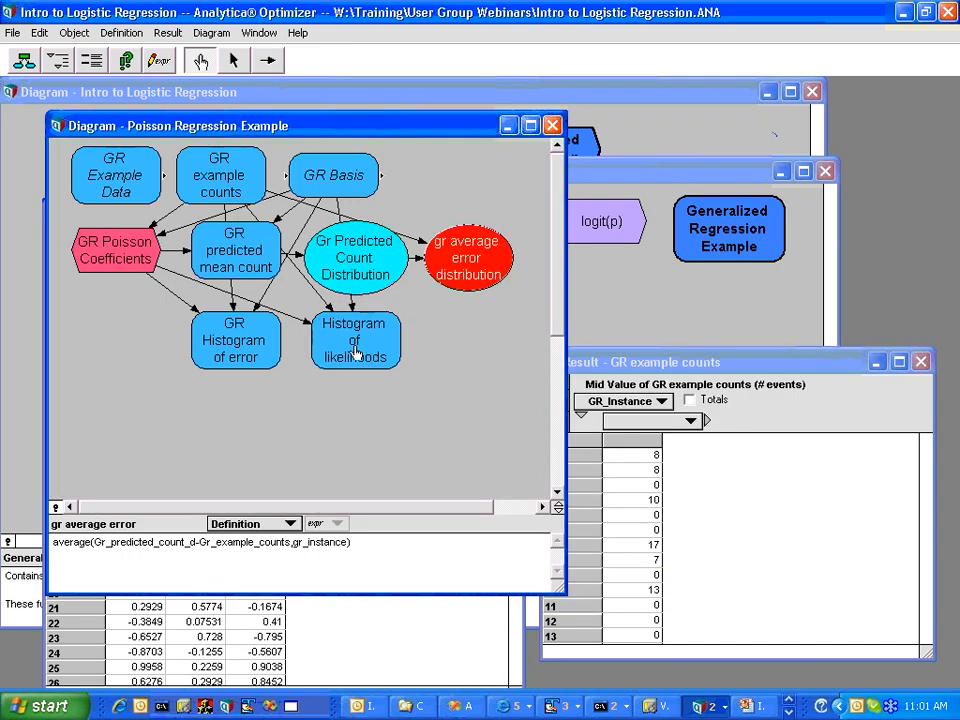
- View the Poisson Regression Example module's description, and bring the GR example counts result table to the front
click(390, 402)
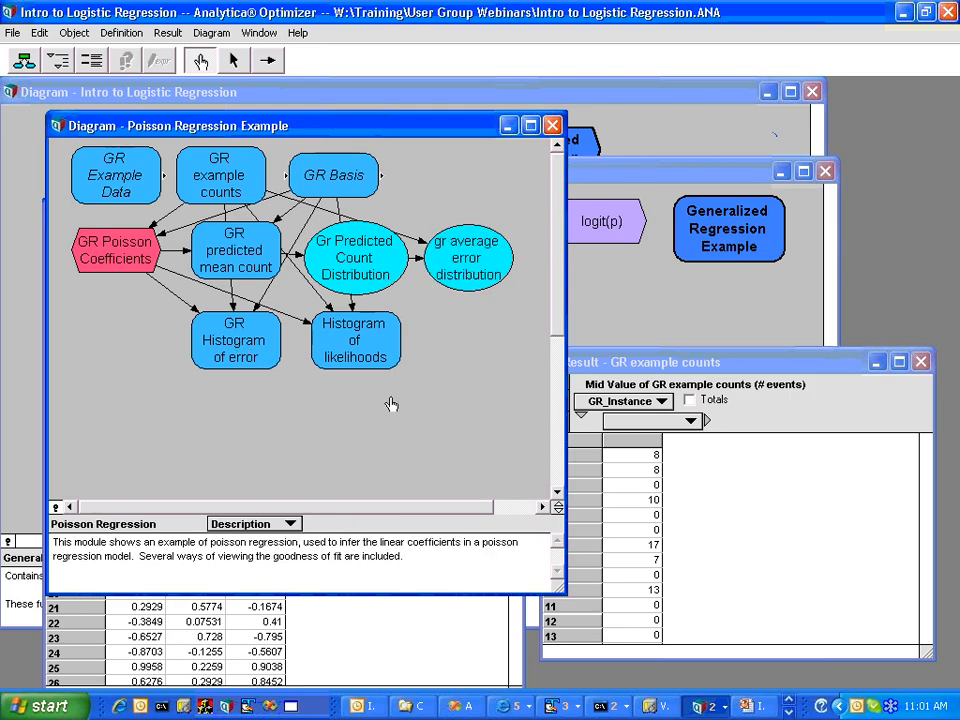
click(378, 358)
click(439, 359)
click(870, 428)
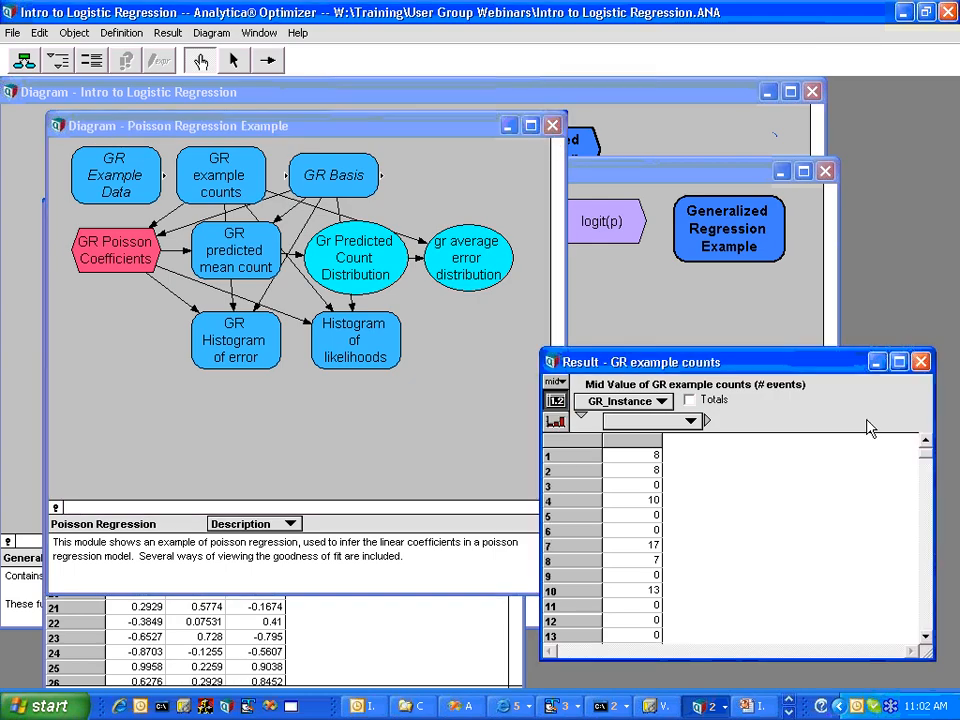
- Close the GR example counts result, the Poisson Regression Example diagram and the GR Example Data result
click(919, 364)
click(552, 126)
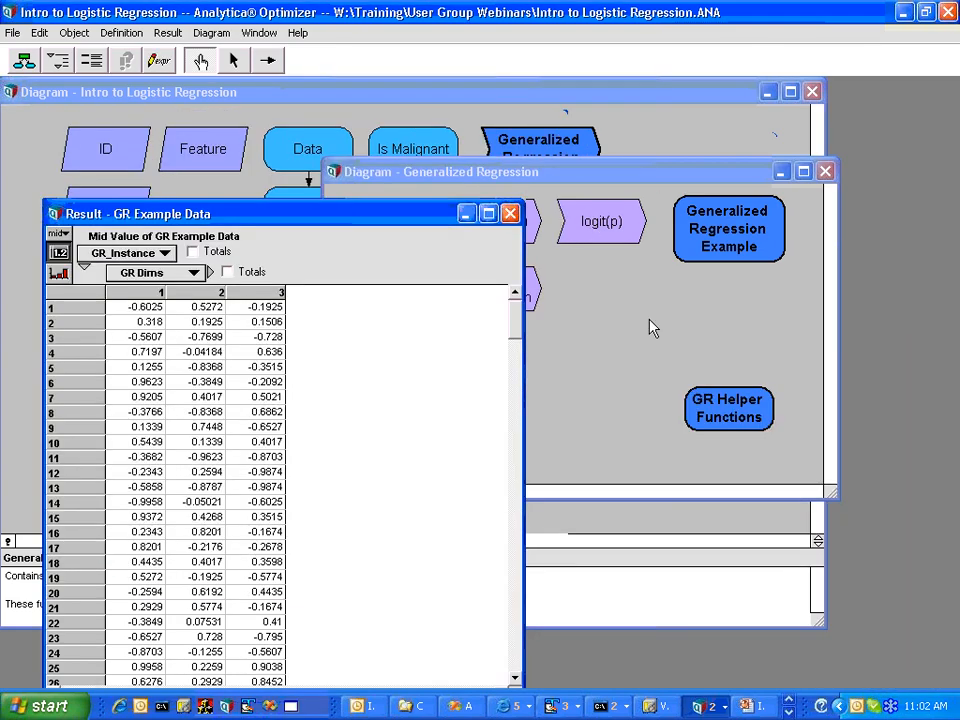
click(510, 213)
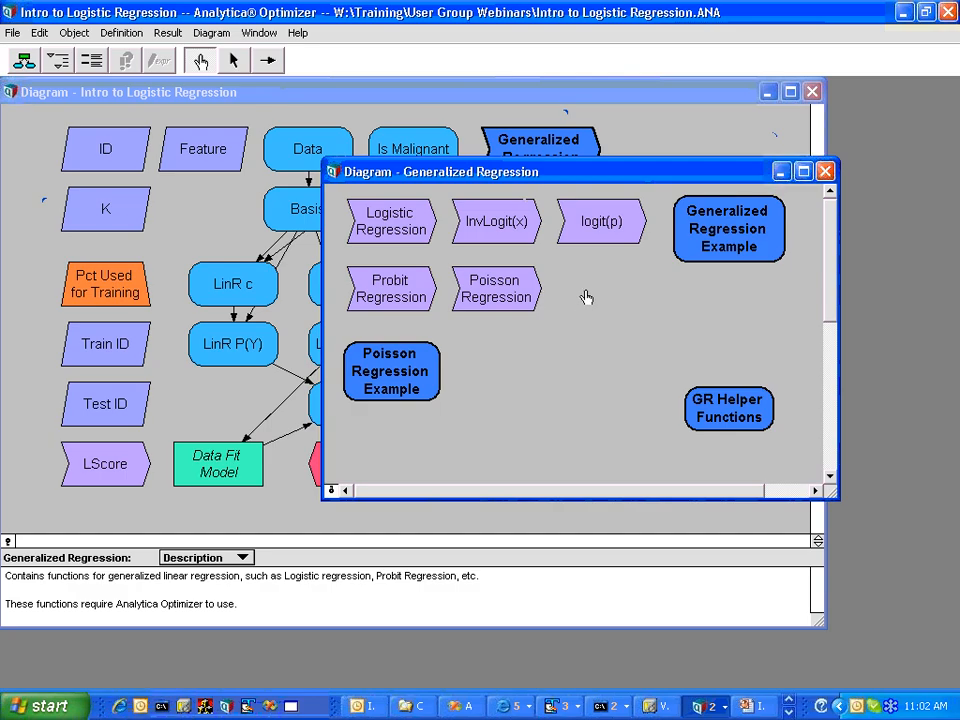
- Examine the Logistic Regression function's definition, highlighting Logit_likelihood and the gradient and hessian lines, and close its object window
click(388, 230)
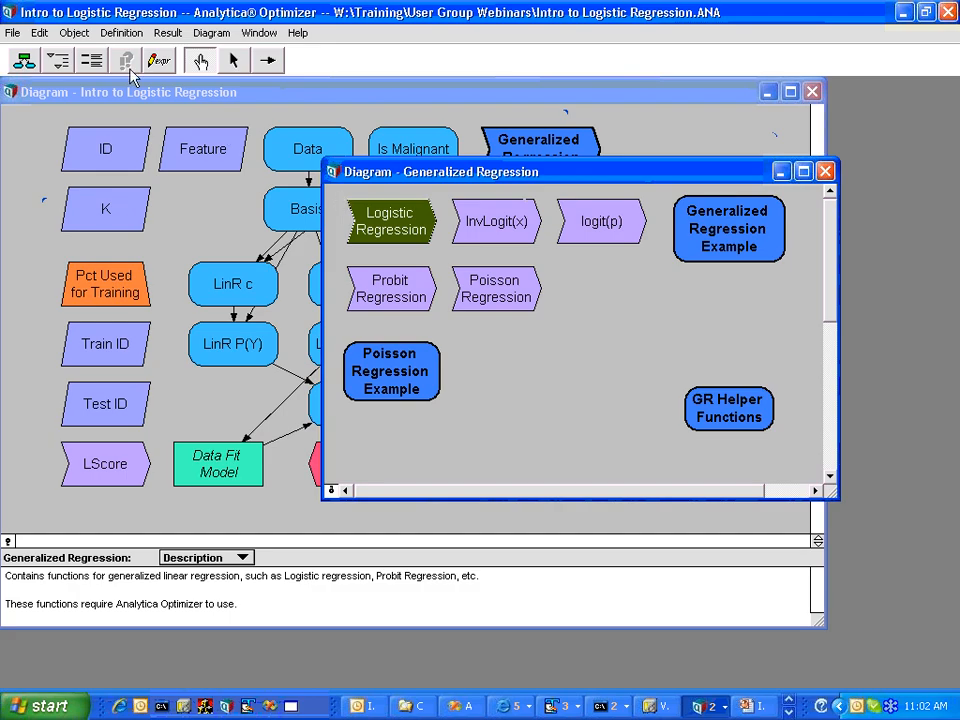
click(98, 66)
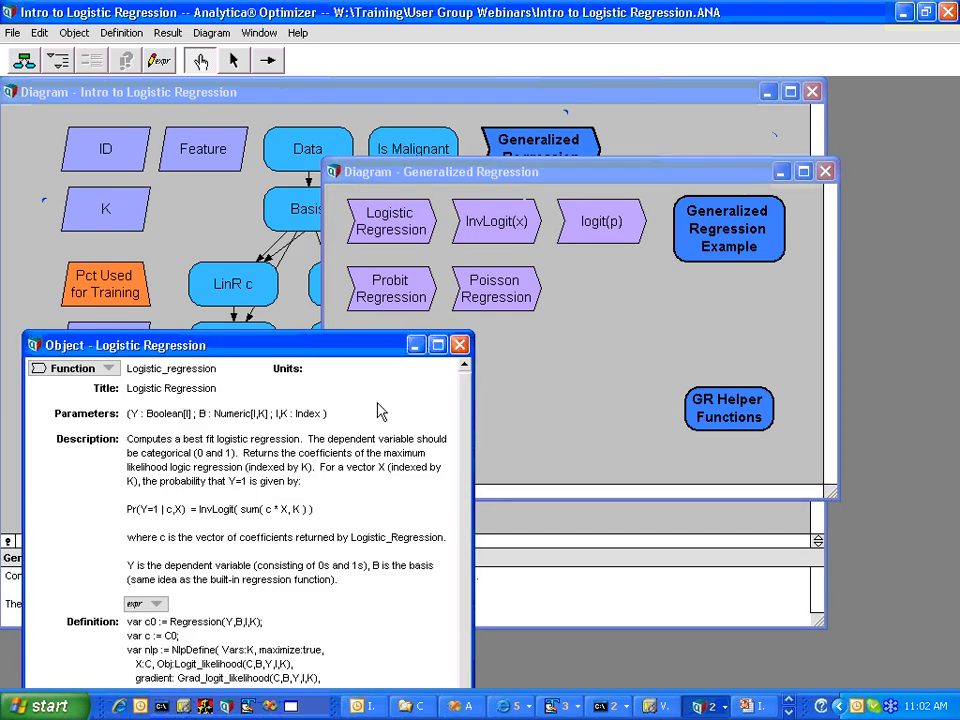
drag(316, 352, 349, 161)
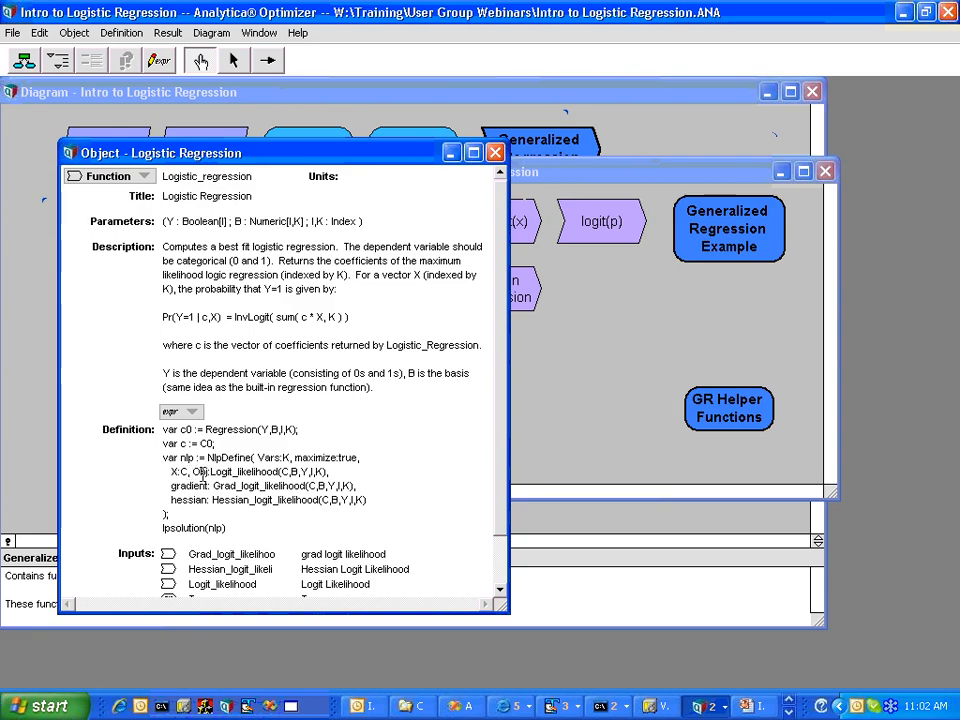
drag(211, 472, 278, 472)
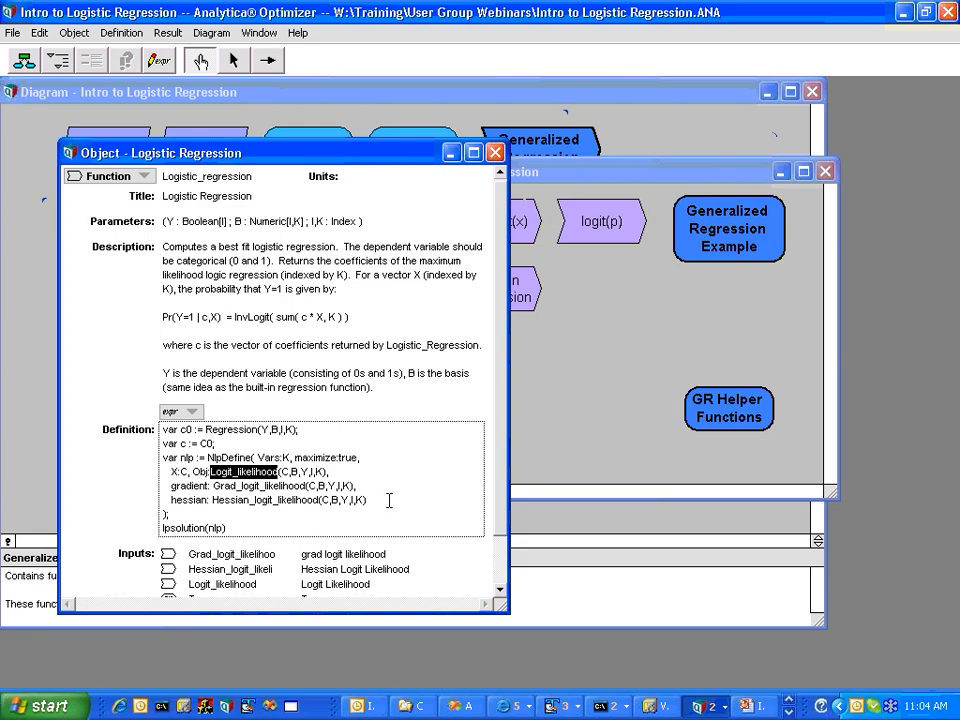
drag(389, 500, 145, 503)
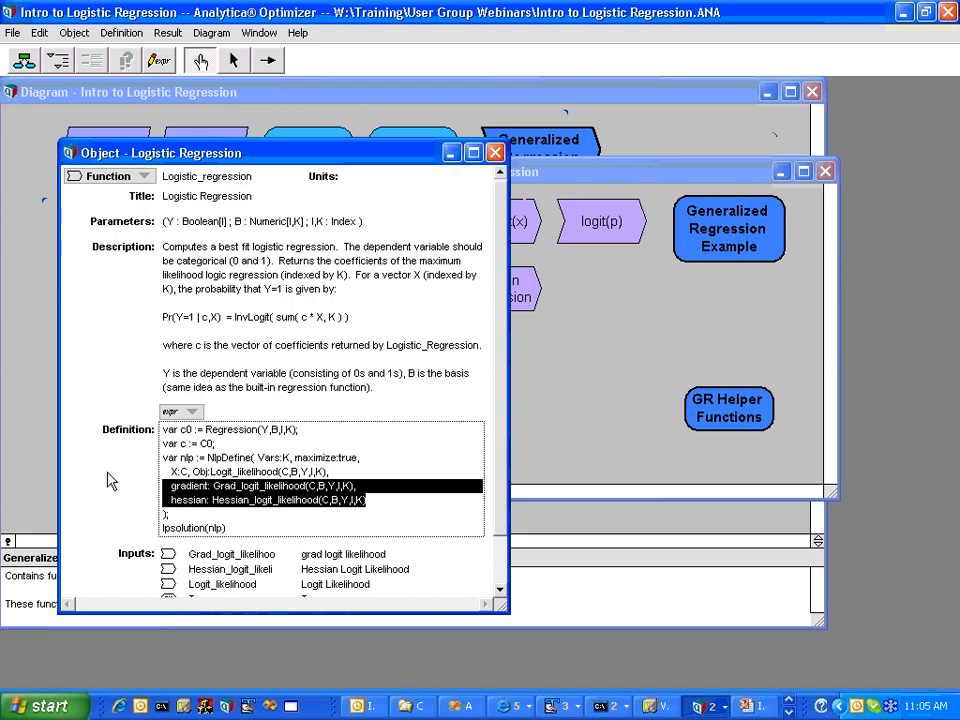
click(495, 152)
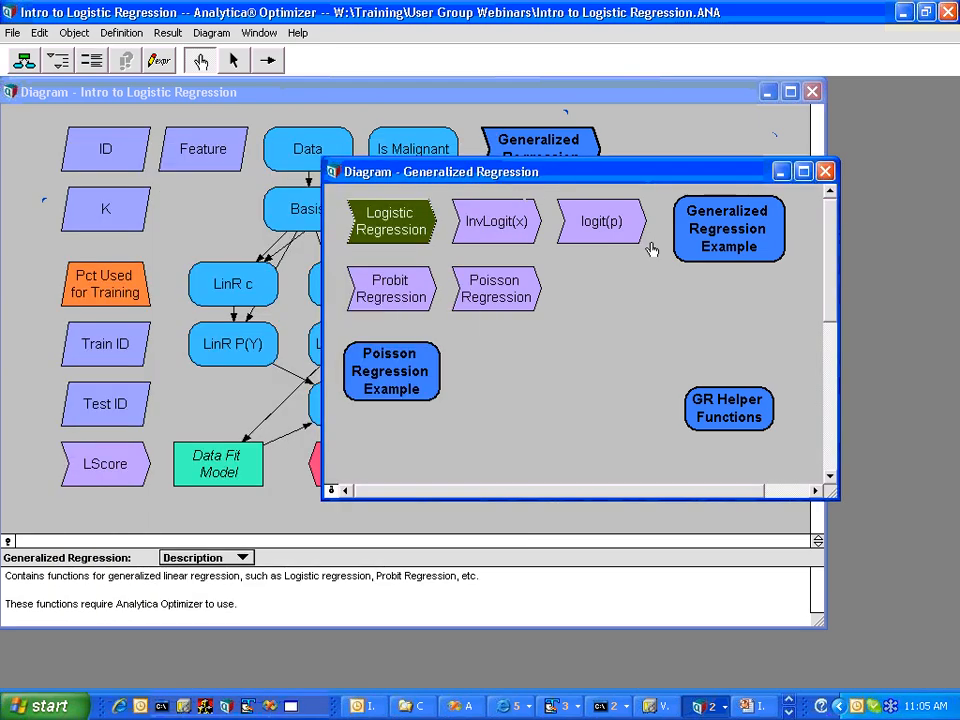